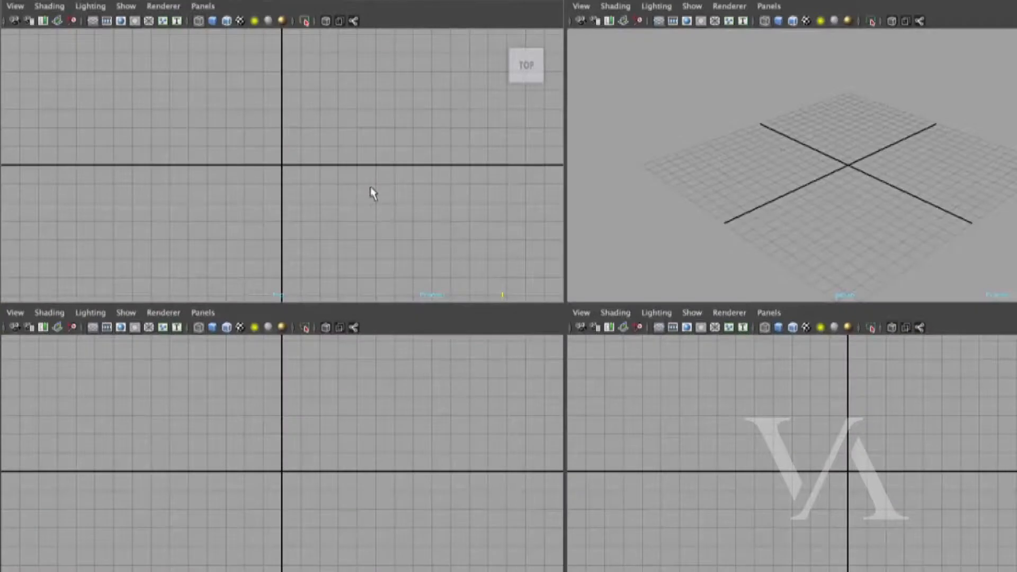
Display the Hypergraph in place of the top view
{"action": "key", "text": "space"}
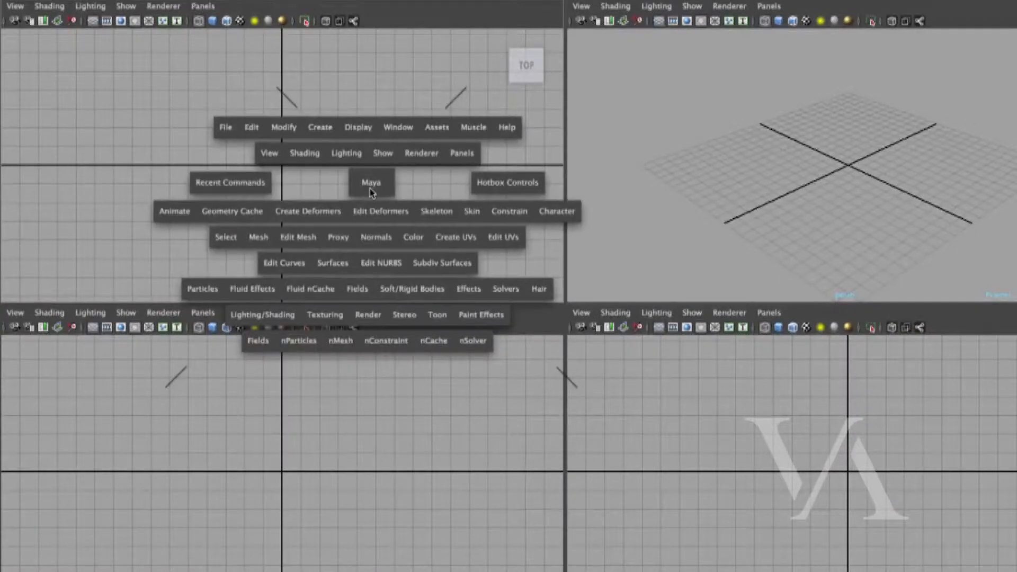
{"action": "left_click_drag", "start_coordinate": [386, 403], "coordinate": [395, 470]}
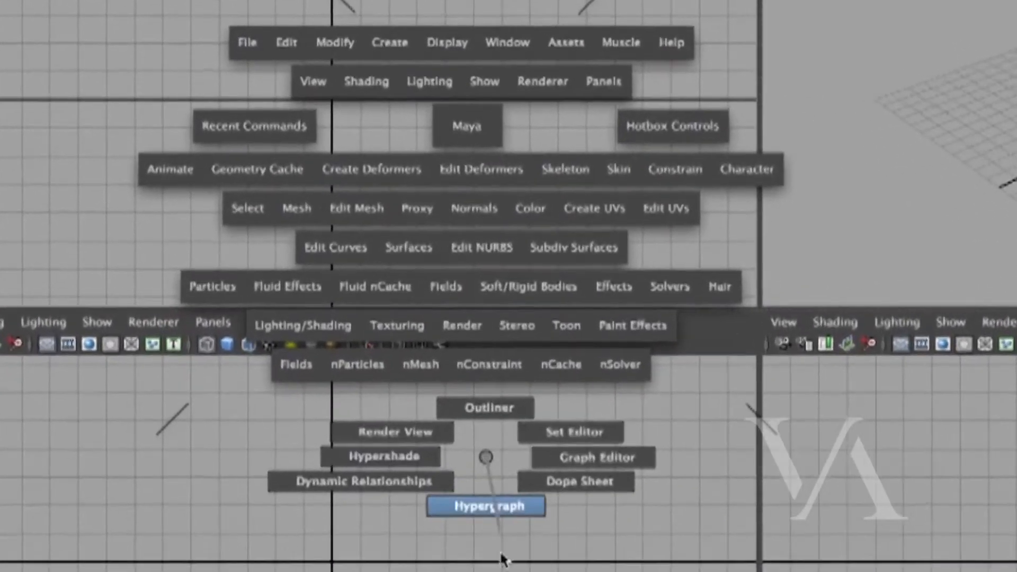
{"action": "mouse_move", "coordinate": [502, 559]}
{"action": "left_mouse_down"}
{"action": "mouse_move", "coordinate": [488, 569]}
{"action": "mouse_move", "coordinate": [499, 564]}
{"action": "left_mouse_up"}
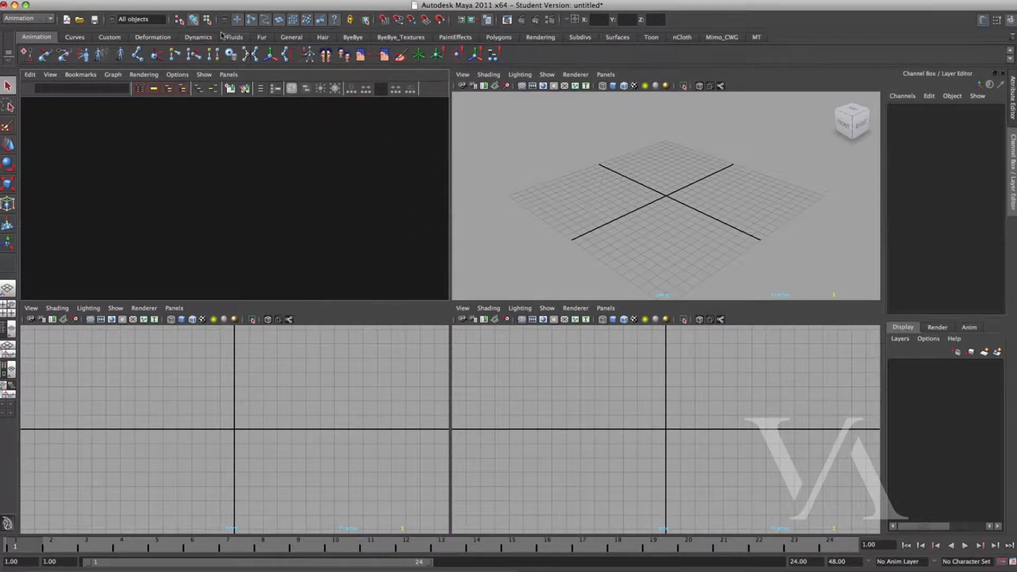
Create a polygon sphere at the origin
{"action": "left_click", "coordinate": [149, 1]}
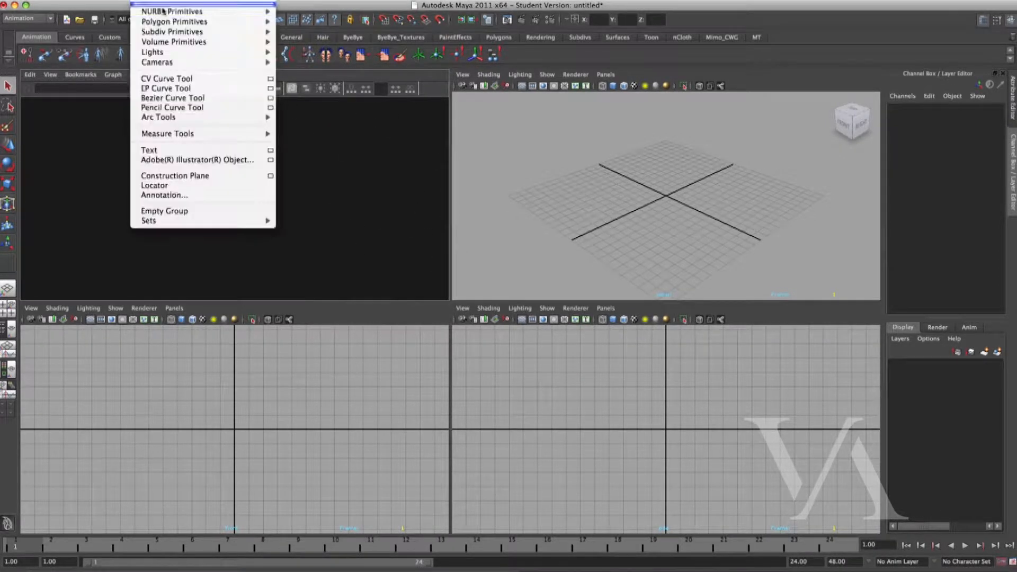
{"action": "mouse_move", "coordinate": [166, 22]}
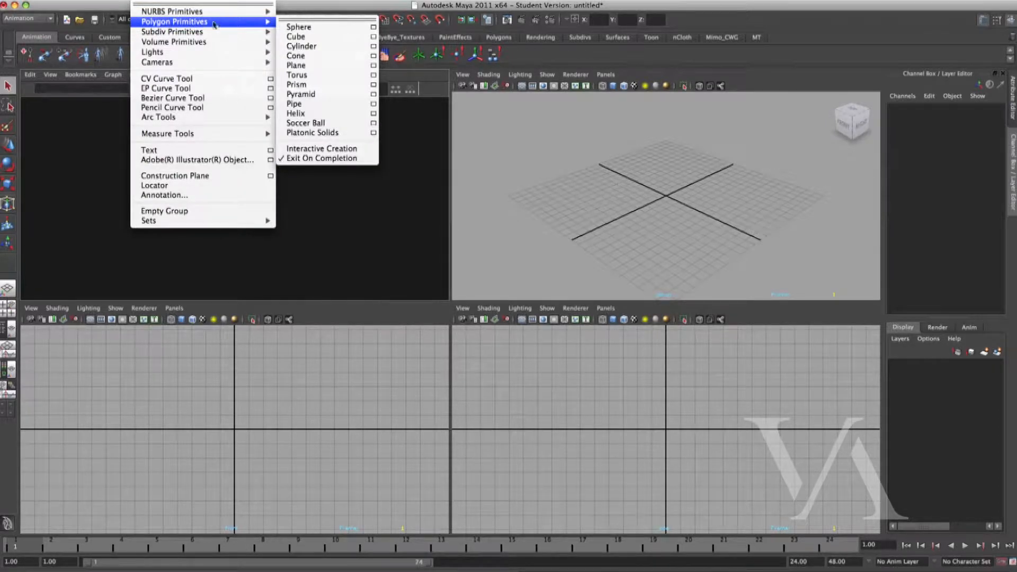
{"action": "left_click", "coordinate": [298, 26]}
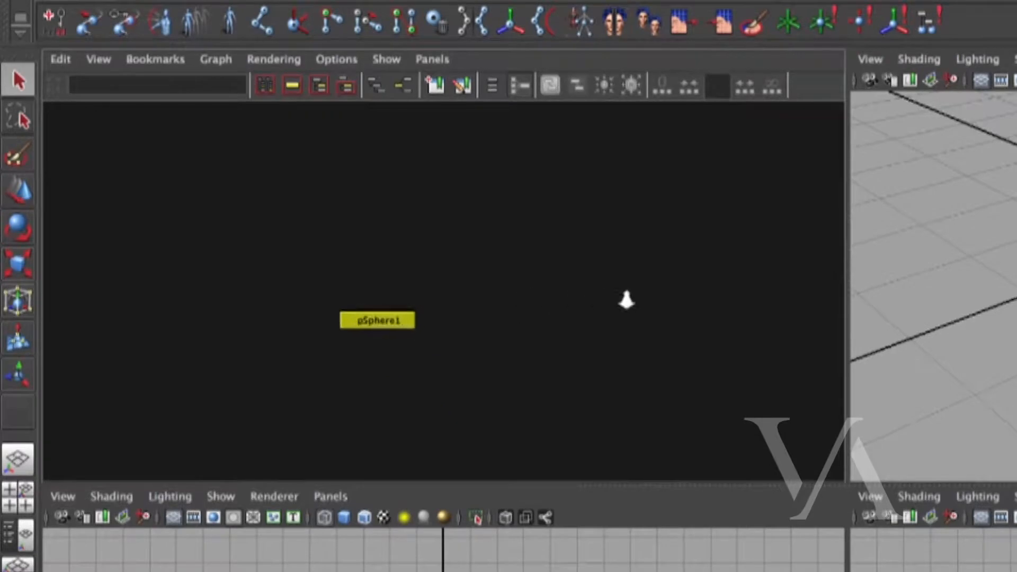
{"action": "right_click_drag", "start_coordinate": [626, 299], "coordinate": [784, 312], "text": "alt"}
{"action": "middle_click_drag", "start_coordinate": [509, 413], "coordinate": [510, 343], "text": "alt"}
{"action": "right_click_drag", "start_coordinate": [509, 344], "coordinate": [758, 355], "text": "alt"}
{"action": "middle_click_drag", "start_coordinate": [509, 364], "coordinate": [595, 354], "text": "alt"}
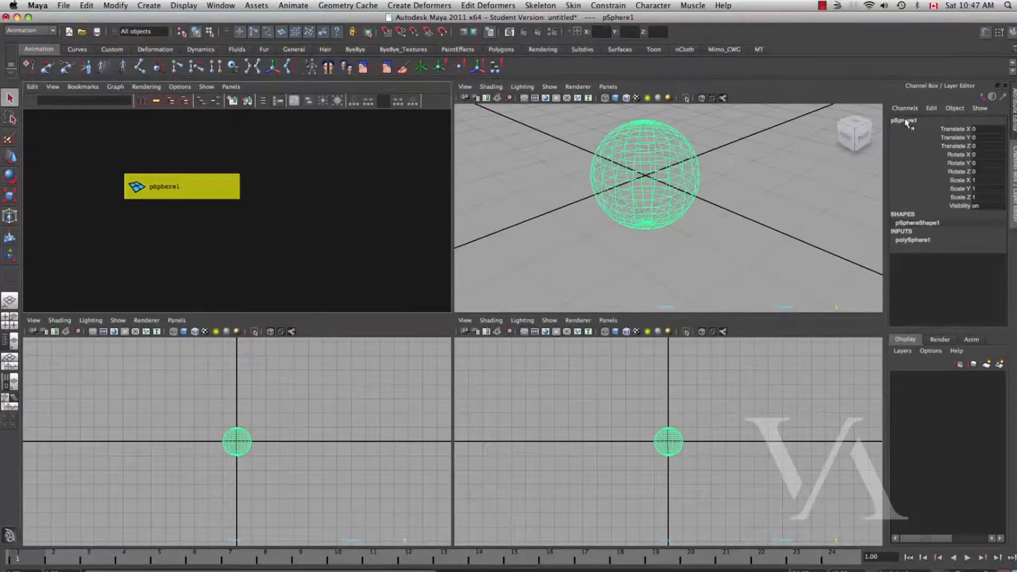
Rename the sphere as ball and deselect it
{"action": "double_click", "coordinate": [906, 121]}
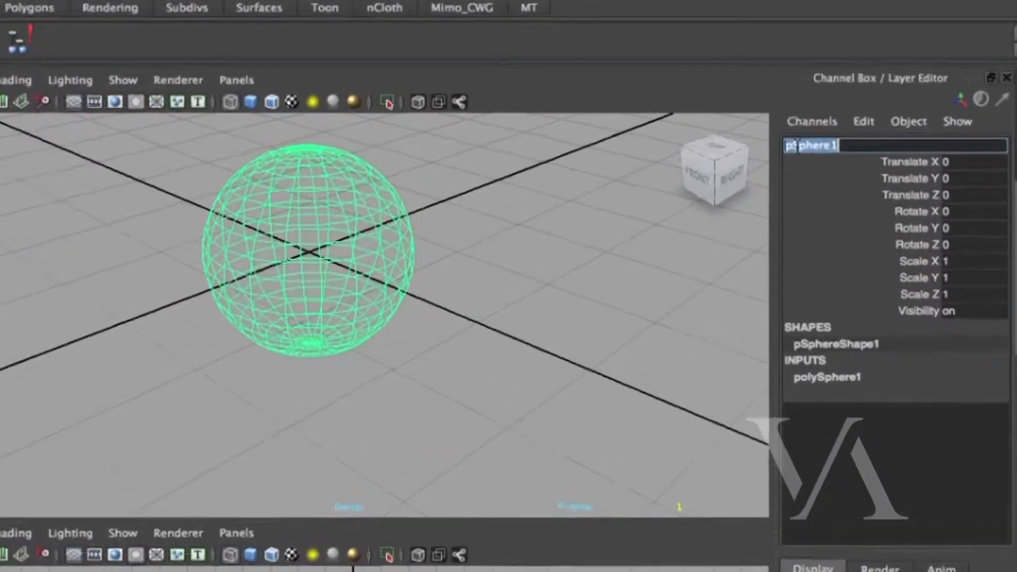
{"action": "type", "text": "ball"}
{"action": "key", "text": "Return"}
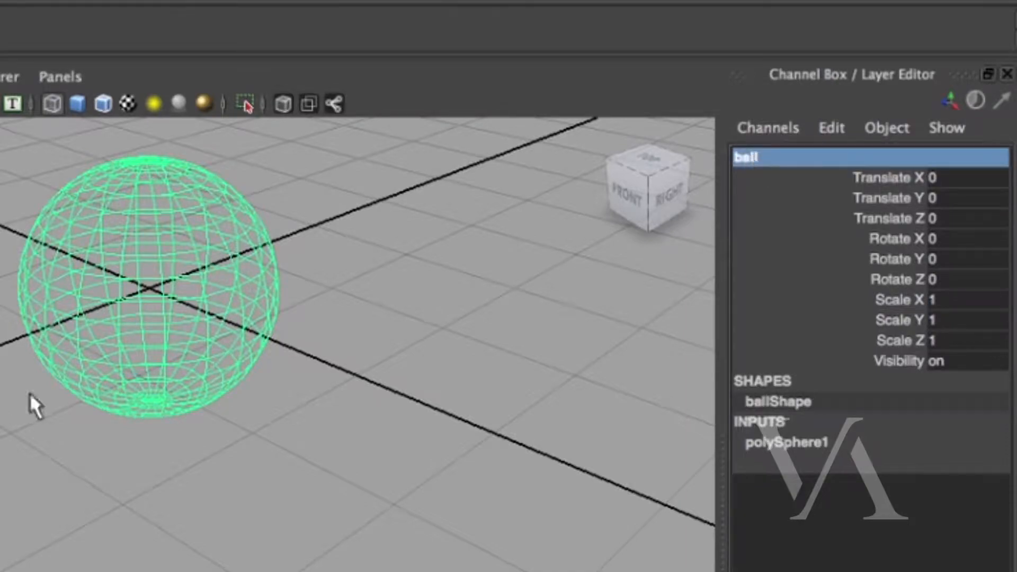
{"action": "middle_click_drag", "start_coordinate": [108, 383], "coordinate": [116, 479], "text": "alt"}
{"action": "right_click_drag", "start_coordinate": [116, 479], "coordinate": [144, 446], "text": "alt"}
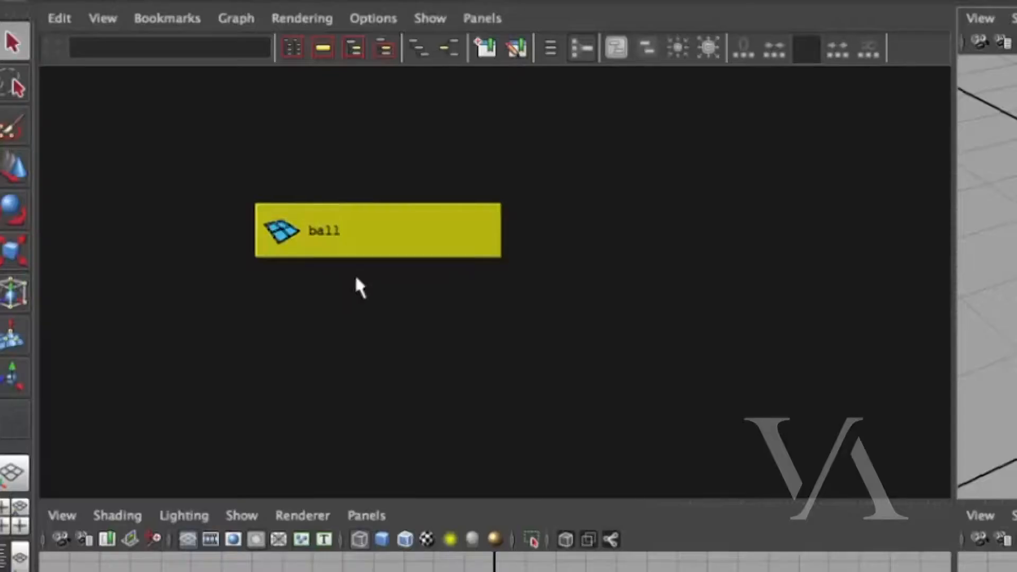
{"action": "right_click_drag", "start_coordinate": [492, 333], "coordinate": [471, 313], "text": "alt"}
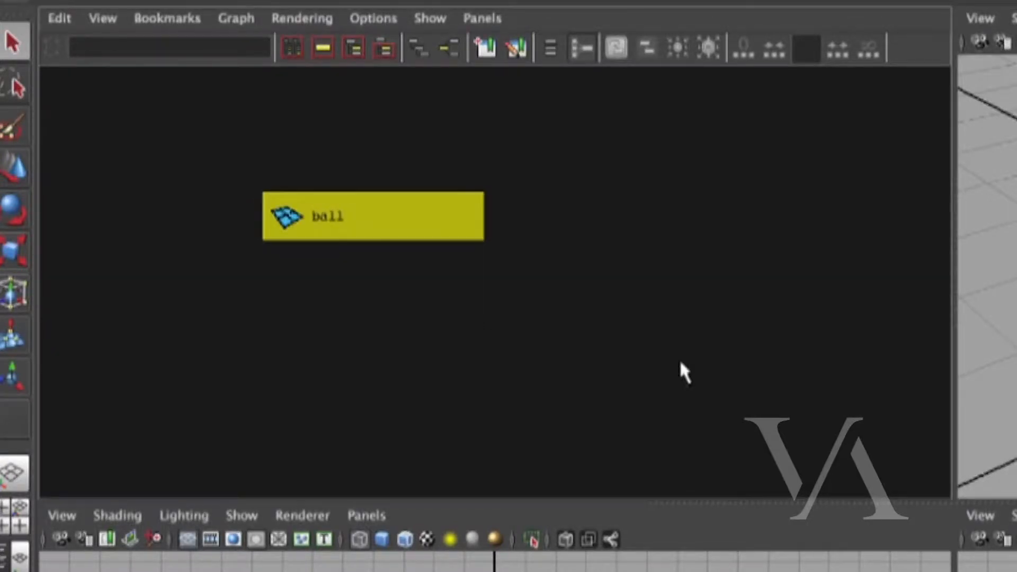
{"action": "left_click", "coordinate": [718, 171]}
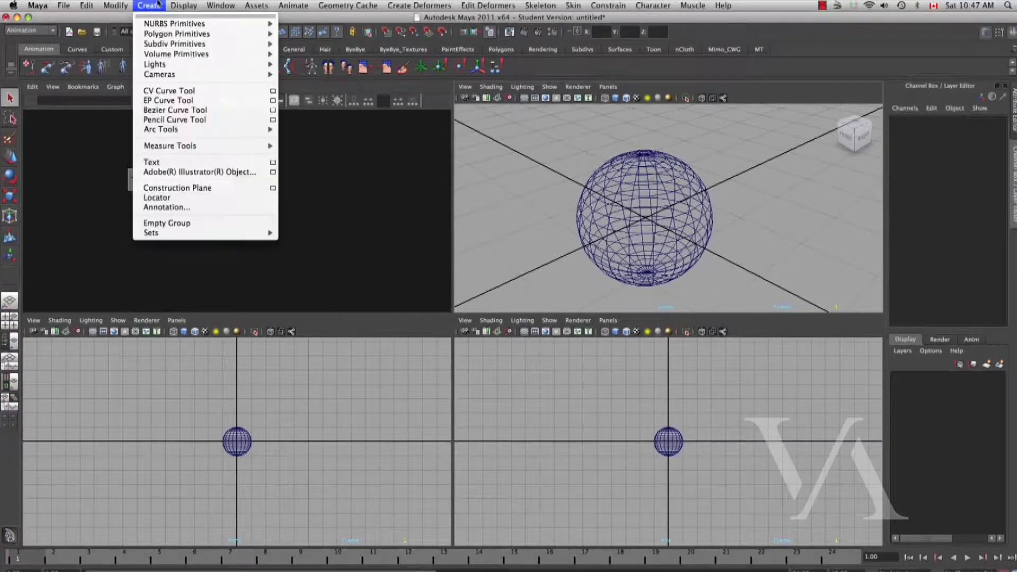
Create a basic camera and move it along the Z axis until it stands in front of the ball
{"action": "left_click", "coordinate": [148, 6]}
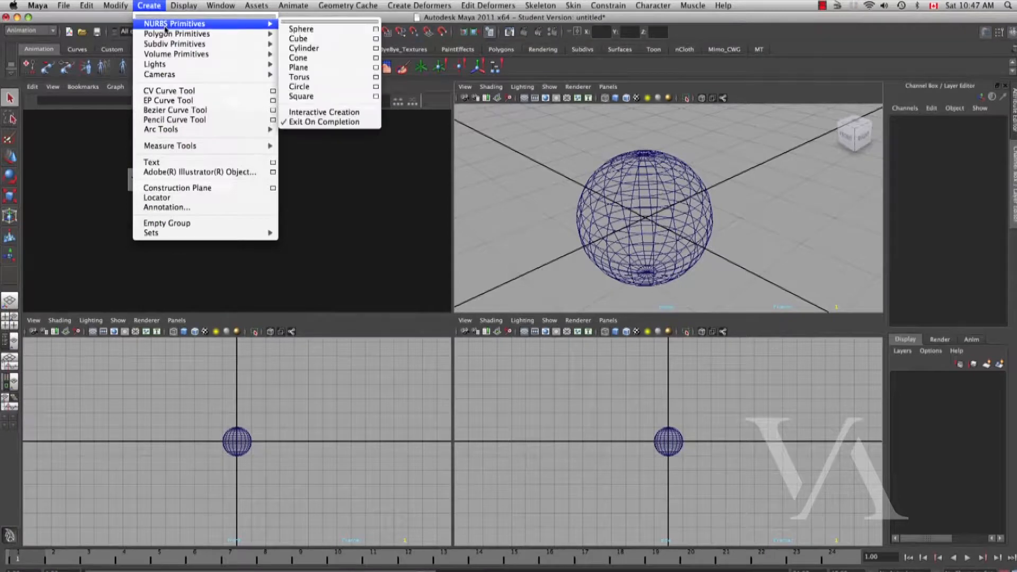
{"action": "mouse_move", "coordinate": [272, 75]}
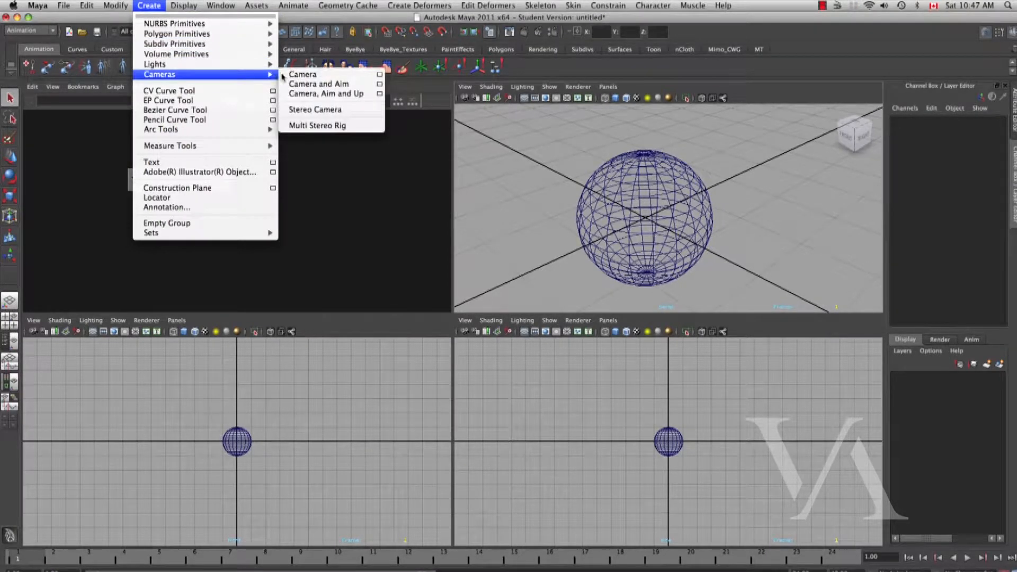
{"action": "left_click", "coordinate": [313, 75]}
{"action": "middle_click_drag", "start_coordinate": [628, 250], "coordinate": [662, 223], "text": "alt"}
{"action": "right_click_drag", "start_coordinate": [662, 223], "coordinate": [619, 228], "text": "alt"}
{"action": "key", "text": "w"}
{"action": "left_click_drag", "start_coordinate": [623, 214], "coordinate": [519, 278]}
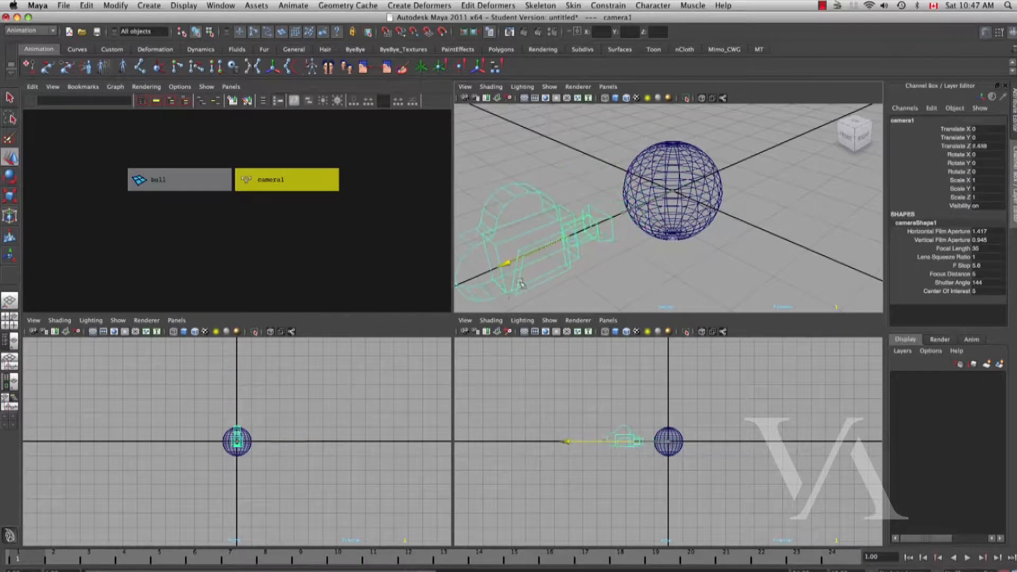
{"action": "middle_click_drag", "start_coordinate": [574, 252], "coordinate": [620, 234], "text": "alt"}
{"action": "right_click_drag", "start_coordinate": [620, 234], "coordinate": [606, 233], "text": "alt"}
{"action": "key", "text": "q"}
Select the ball and camera nodes in turn in the Hypergraph, ending with the camera selected
{"action": "left_click", "coordinate": [370, 222]}
{"action": "right_click_drag", "start_coordinate": [298, 211], "coordinate": [373, 242], "text": "alt"}
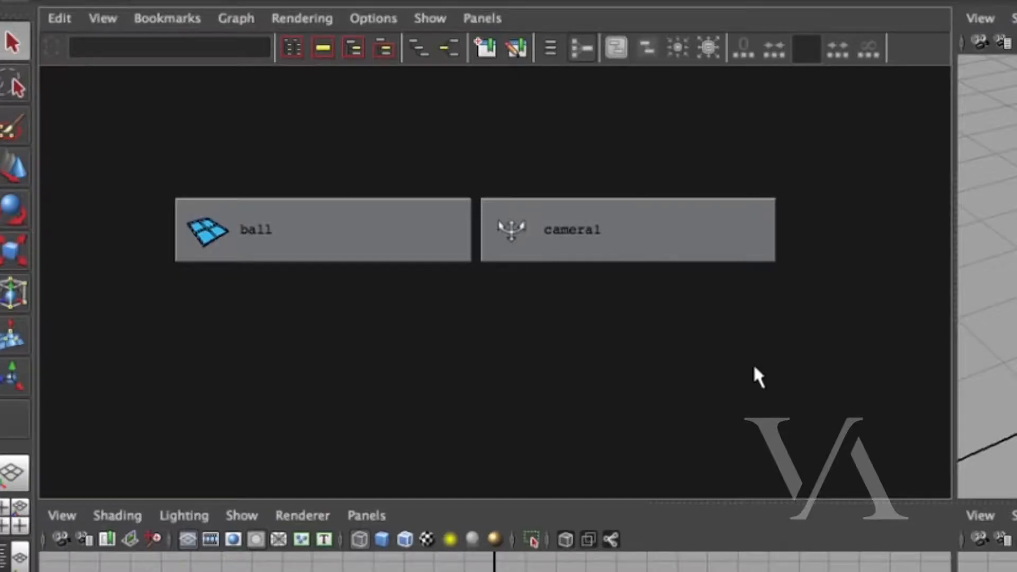
{"action": "left_click", "coordinate": [641, 201]}
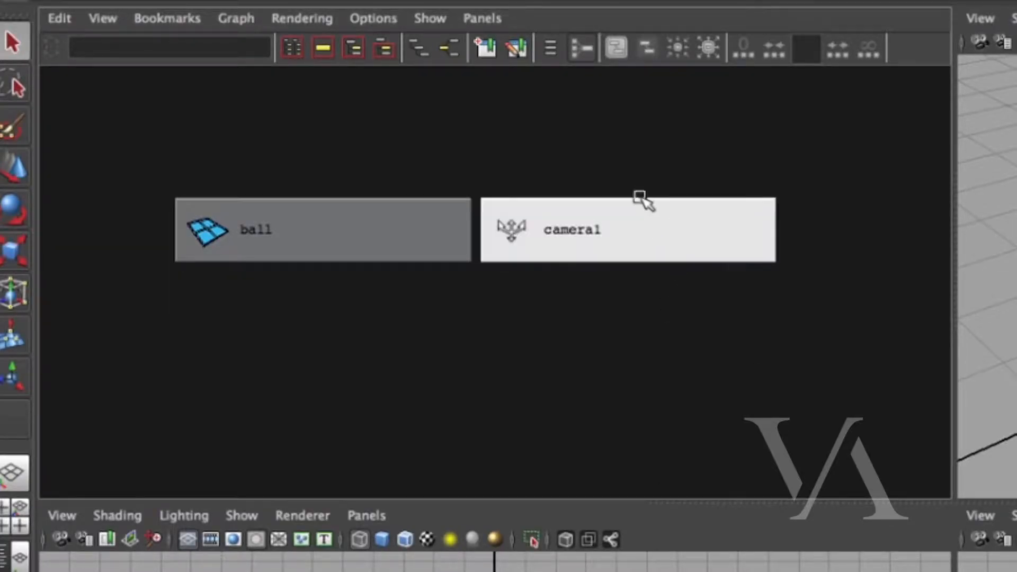
{"action": "left_click", "coordinate": [416, 230]}
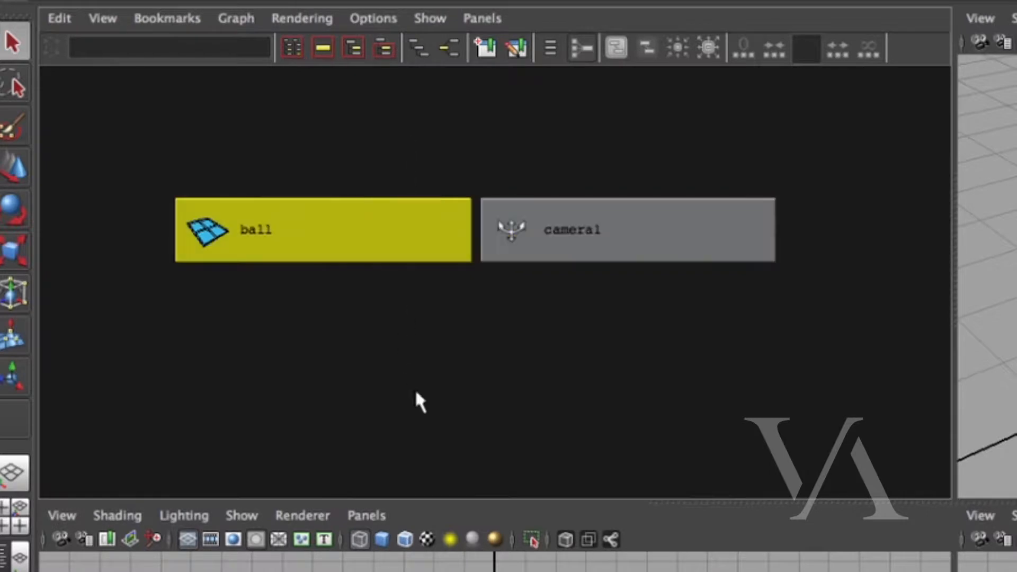
{"action": "left_click_drag", "start_coordinate": [627, 129], "coordinate": [659, 405]}
{"action": "left_click_drag", "start_coordinate": [424, 146], "coordinate": [449, 384]}
{"action": "left_click_drag", "start_coordinate": [623, 315], "coordinate": [627, 336]}
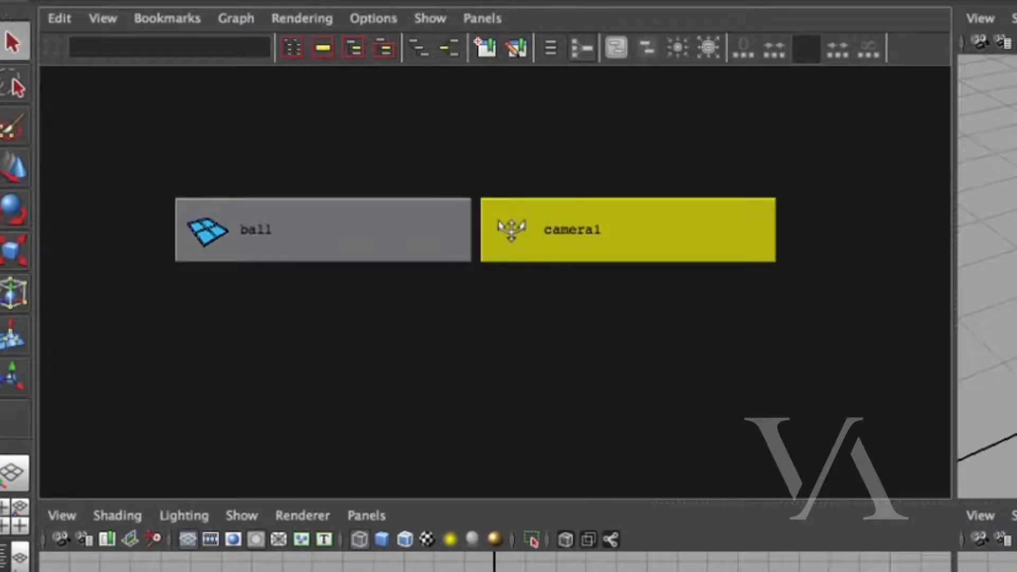
{"action": "left_click", "coordinate": [713, 220]}
{"action": "left_click", "coordinate": [601, 247]}
Frame all nodes in the Hypergraph
{"action": "middle_click_drag", "start_coordinate": [790, 380], "coordinate": [782, 369], "text": "alt"}
{"action": "right_click_drag", "start_coordinate": [372, 251], "coordinate": [185, 264], "text": "alt"}
{"action": "middle_click_drag", "start_coordinate": [324, 259], "coordinate": [341, 232], "text": "alt"}
{"action": "mouse_move", "coordinate": [343, 232]}
{"action": "right_mouse_down", "text": "alt"}
{"action": "mouse_move", "coordinate": [334, 233]}
{"action": "mouse_move", "coordinate": [352, 236]}
{"action": "right_mouse_up", "text": "alt"}
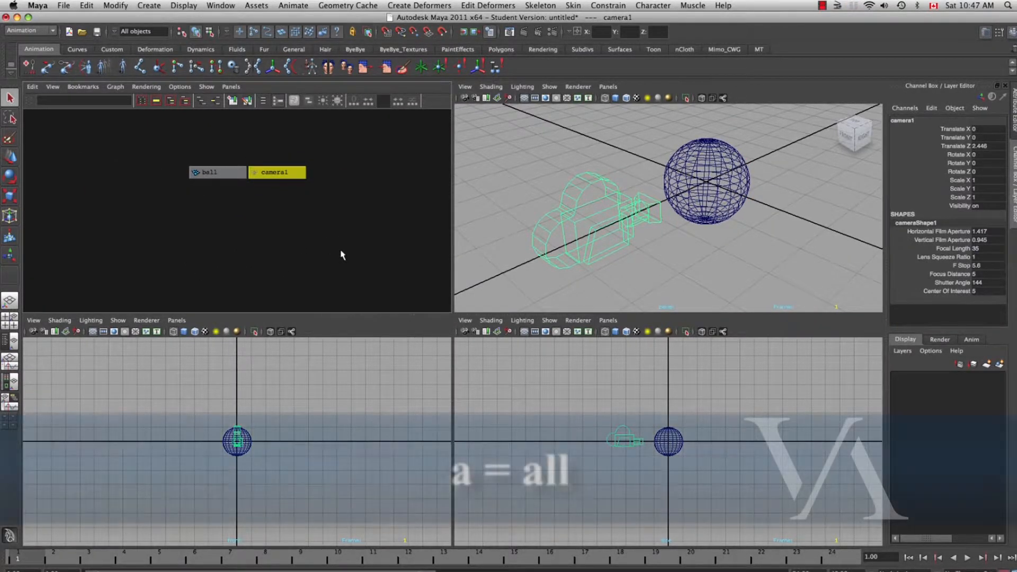
{"action": "key", "text": "a"}
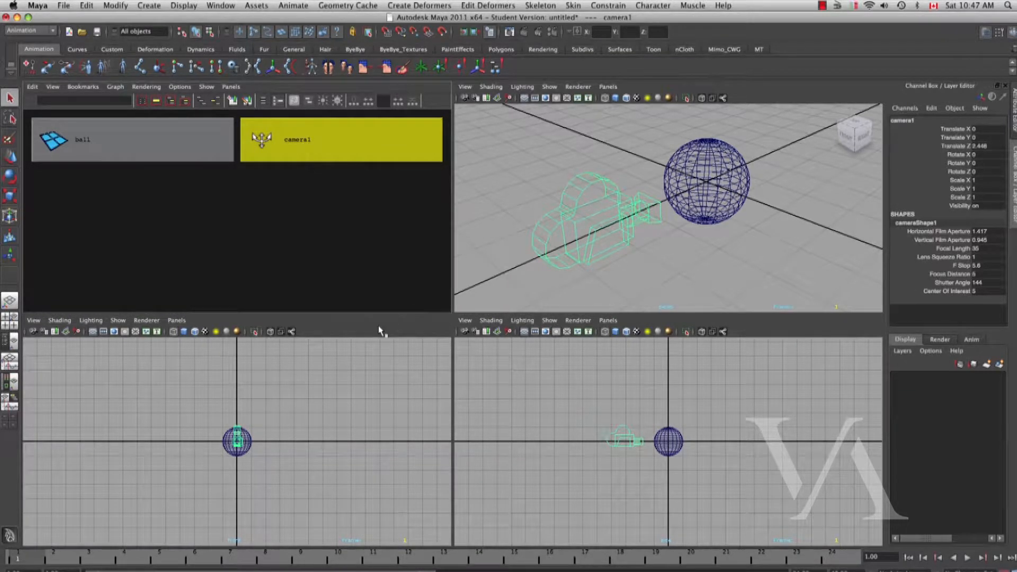
Move the ball up and away from the camera in the side view, to about Y 9.4 and Z -16.9, and deselect it
{"action": "left_click_drag", "start_coordinate": [563, 233], "coordinate": [595, 270], "text": "alt"}
{"action": "left_click", "coordinate": [677, 434]}
{"action": "key", "text": "w"}
{"action": "middle_click_drag", "start_coordinate": [687, 473], "coordinate": [812, 398]}
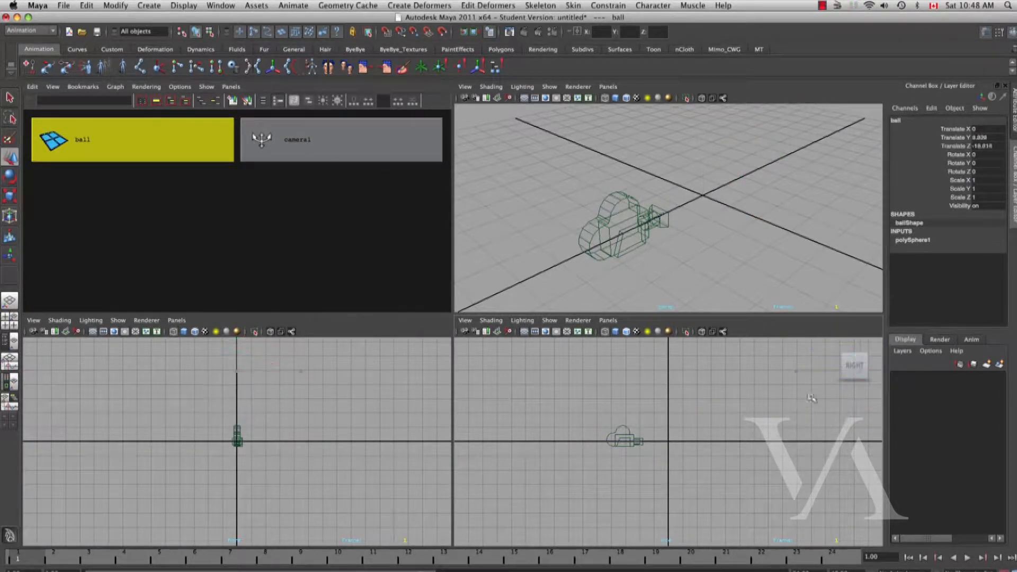
{"action": "left_click", "coordinate": [682, 232]}
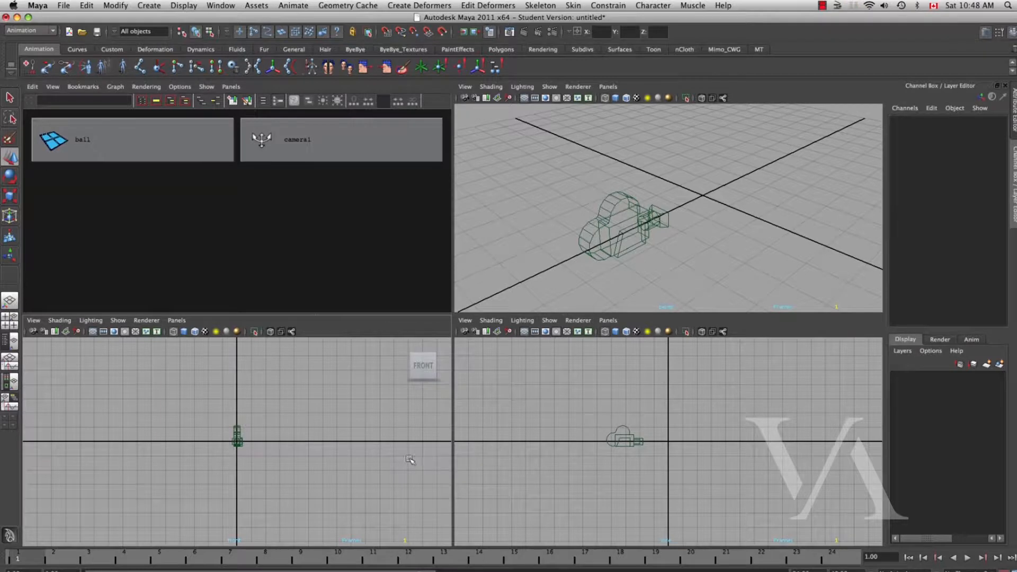
Select the ball through its Hypergraph node and frame it in the front view
{"action": "left_click_drag", "start_coordinate": [154, 197], "coordinate": [125, 165]}
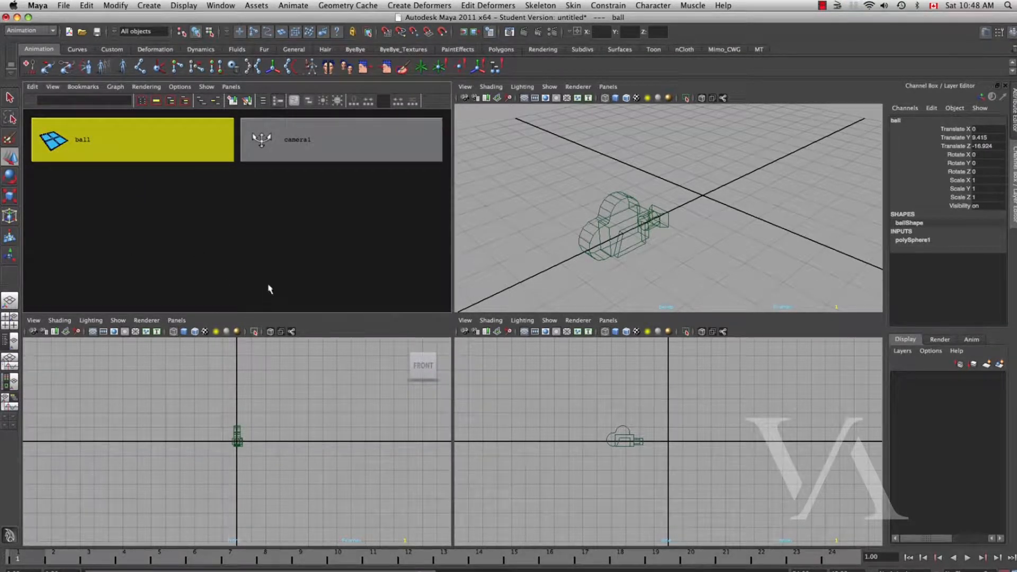
{"action": "key", "text": "f"}
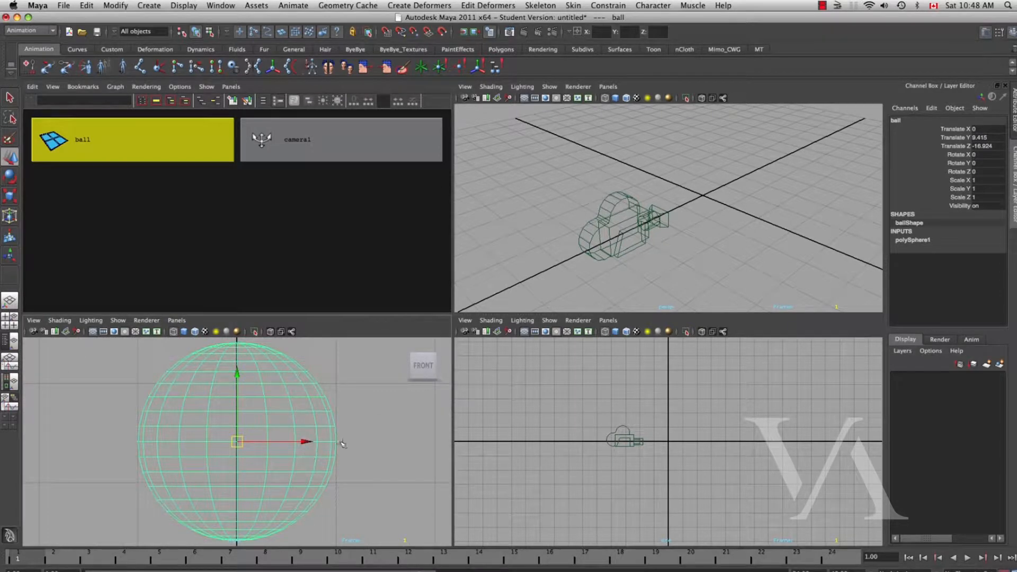
{"action": "right_click_drag", "start_coordinate": [340, 452], "coordinate": [262, 458], "text": "alt"}
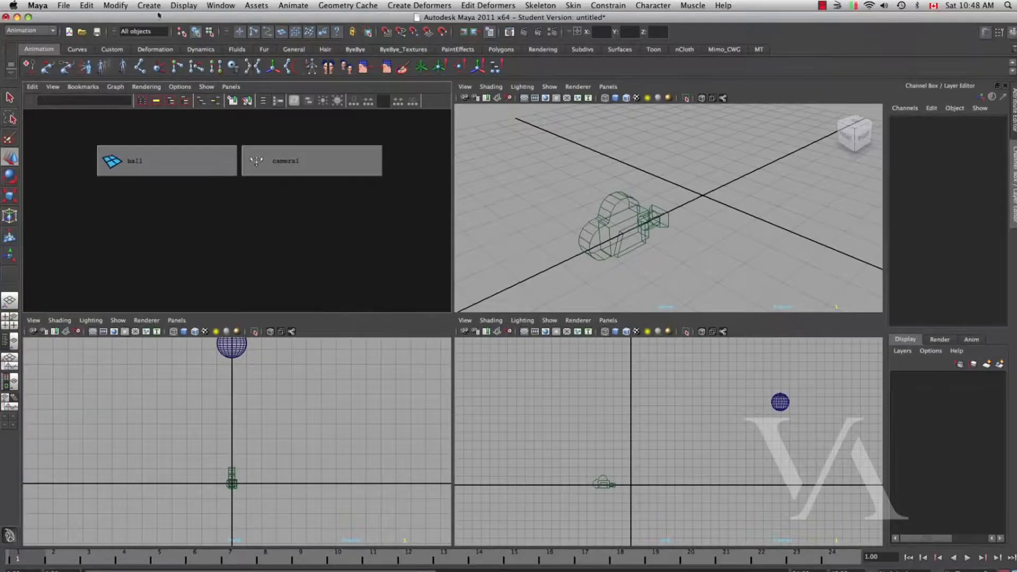
Draw an open CV curve of straight segments looping around the camera in the front view
{"action": "left_click", "coordinate": [155, 6]}
{"action": "mouse_move", "coordinate": [176, 78]}
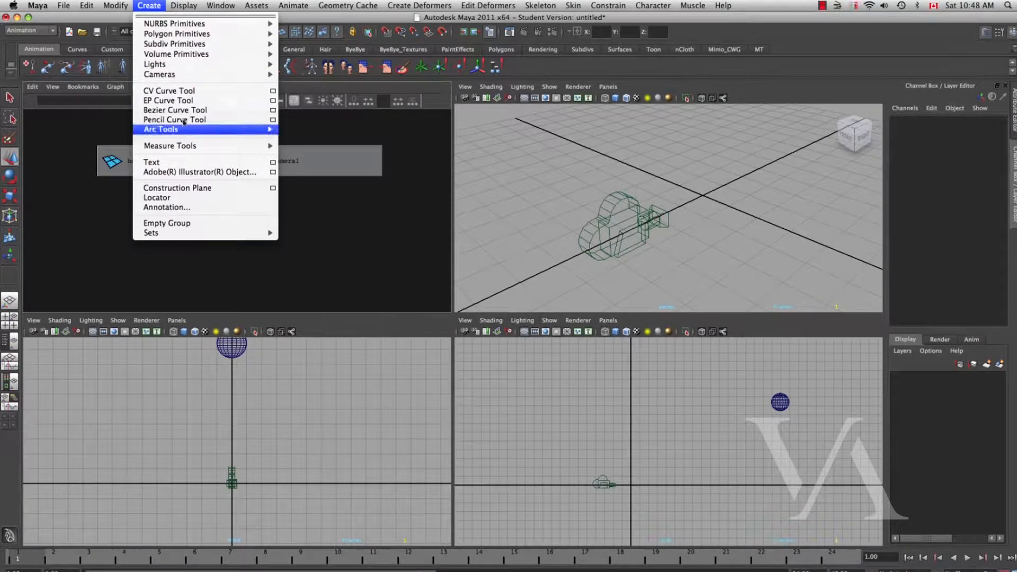
{"action": "left_click", "coordinate": [180, 92]}
{"action": "left_click", "coordinate": [310, 398]}
{"action": "left_click", "coordinate": [277, 415]}
{"action": "left_click", "coordinate": [216, 411]}
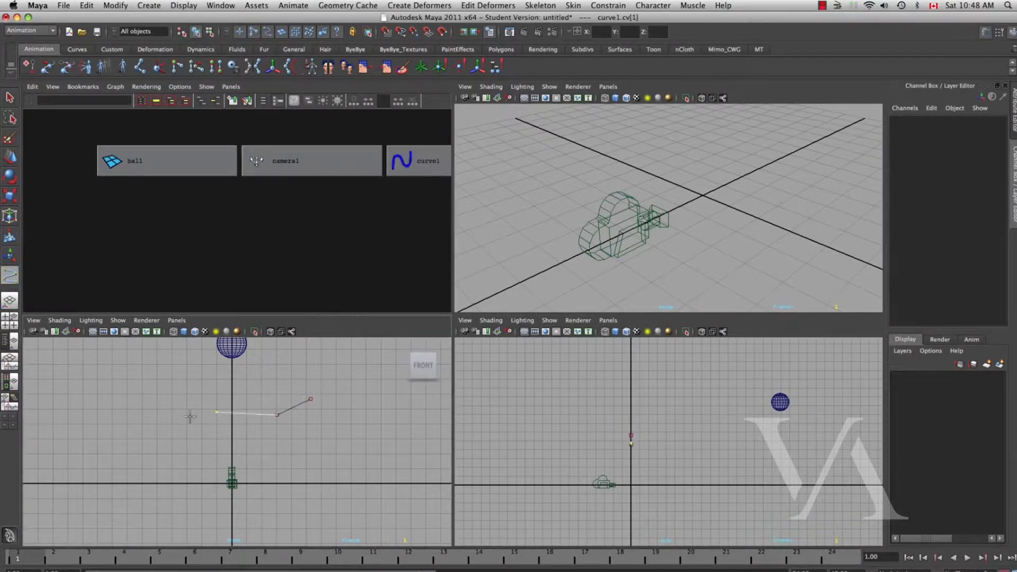
{"action": "left_click", "coordinate": [222, 507]}
{"action": "left_click", "coordinate": [254, 498]}
{"action": "left_click", "coordinate": [253, 453]}
{"action": "left_click", "coordinate": [285, 456]}
{"action": "left_click", "coordinate": [309, 495]}
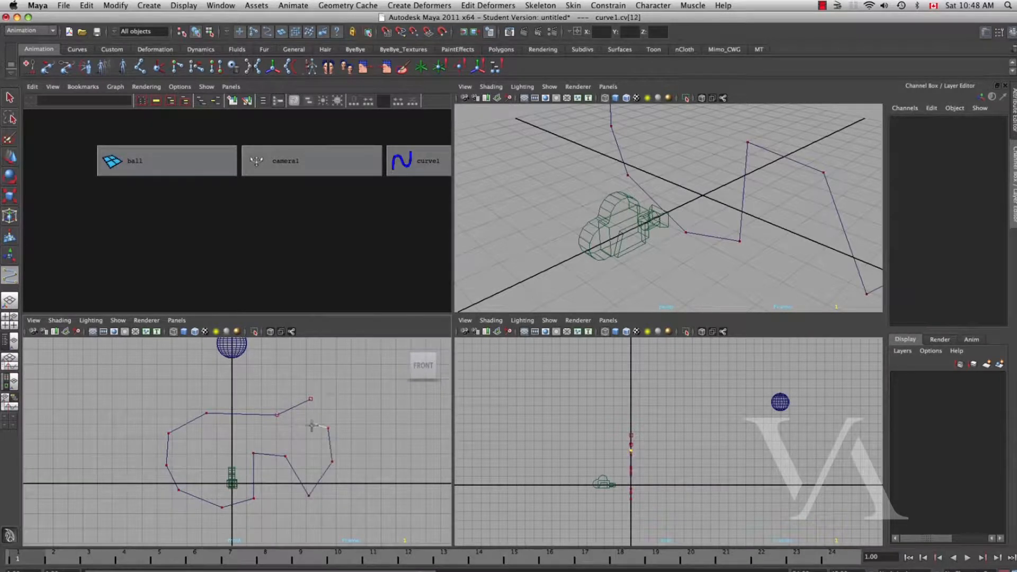
{"action": "key", "text": "Return"}
{"action": "key", "text": "w"}
Rename the curve's node in the Hypergraph as line_test
{"action": "middle_click_drag", "start_coordinate": [339, 258], "coordinate": [229, 273], "text": "alt"}
{"action": "middle_click_drag", "start_coordinate": [358, 227], "coordinate": [322, 241], "text": "alt"}
{"action": "right_click_drag", "start_coordinate": [323, 241], "coordinate": [381, 236], "text": "alt"}
{"action": "middle_click_drag", "start_coordinate": [302, 217], "coordinate": [258, 231], "text": "alt"}
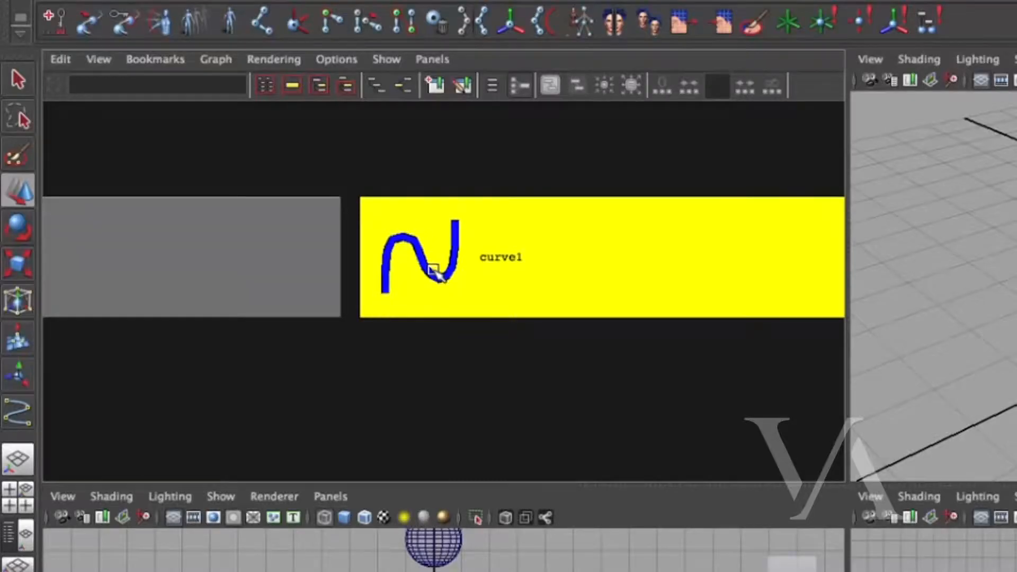
{"action": "middle_click_drag", "start_coordinate": [467, 356], "coordinate": [464, 347], "text": "alt"}
{"action": "right_click_drag", "start_coordinate": [465, 347], "coordinate": [417, 376], "text": "alt"}
{"action": "right_click_drag", "start_coordinate": [523, 390], "coordinate": [277, 365], "text": "alt"}
{"action": "middle_click_drag", "start_coordinate": [531, 352], "coordinate": [488, 363], "text": "alt"}
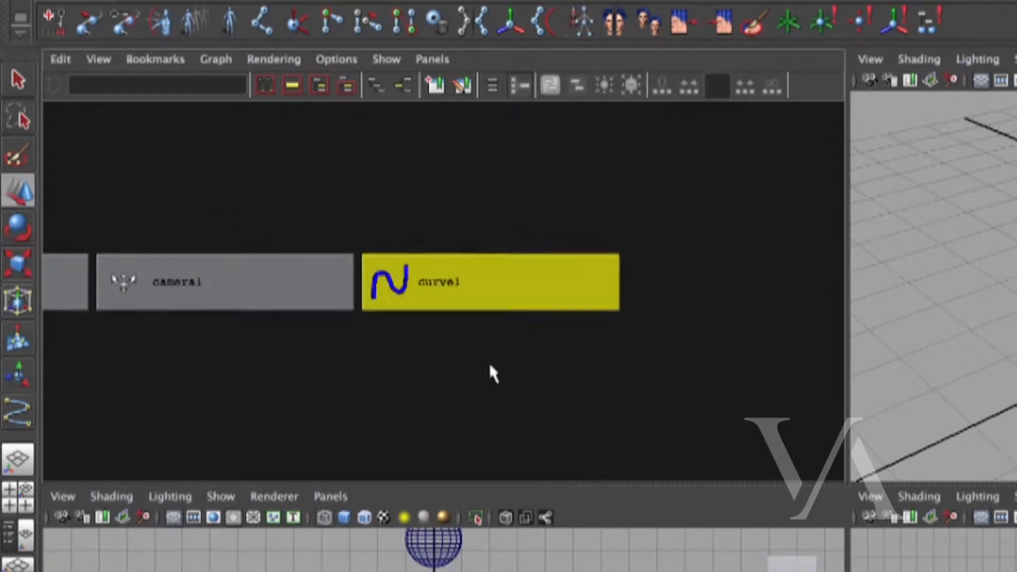
{"action": "double_click", "coordinate": [451, 281], "text": "ctrl"}
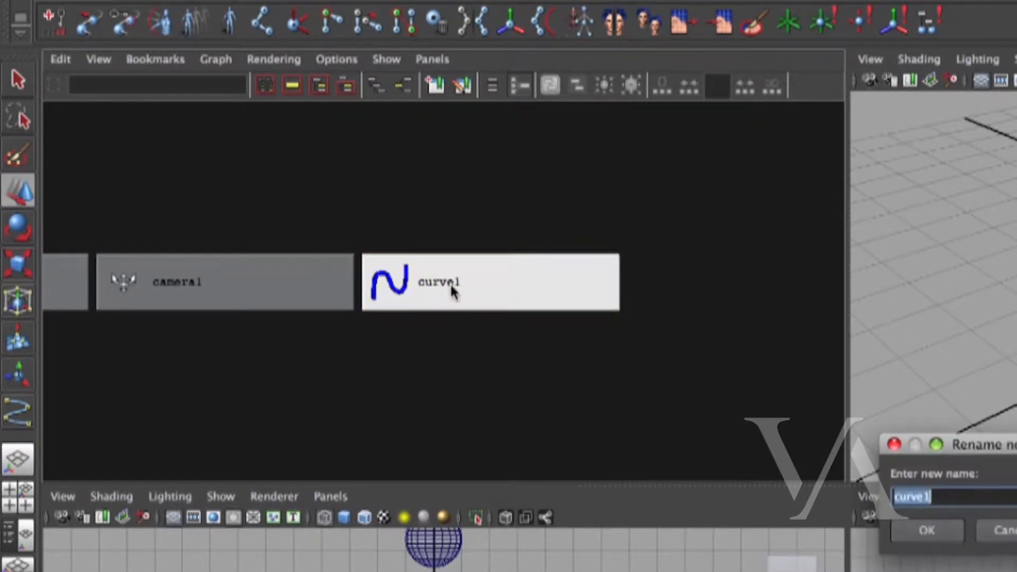
{"action": "left_click_drag", "start_coordinate": [892, 446], "coordinate": [645, 313]}
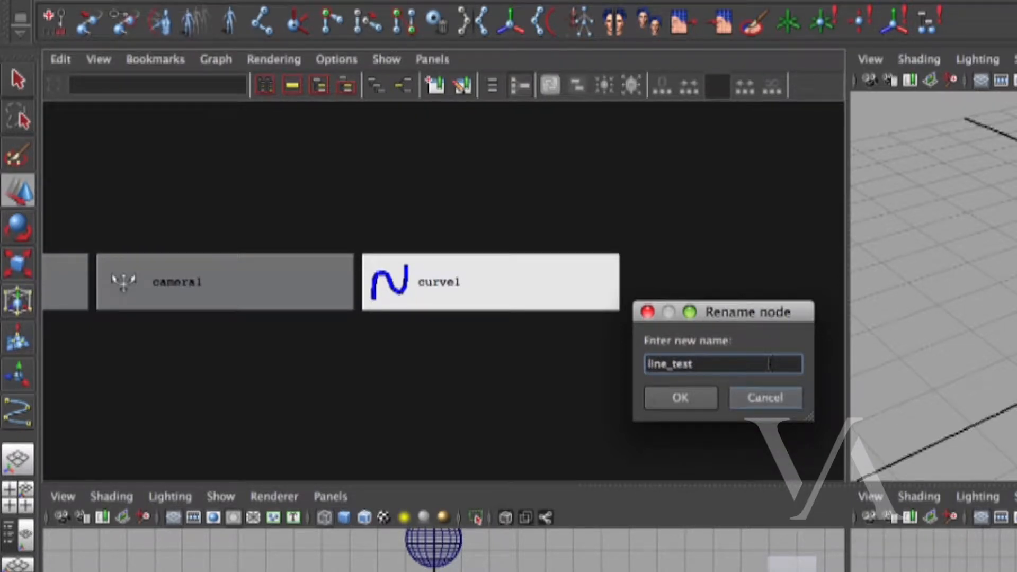
{"action": "key", "text": "Return"}
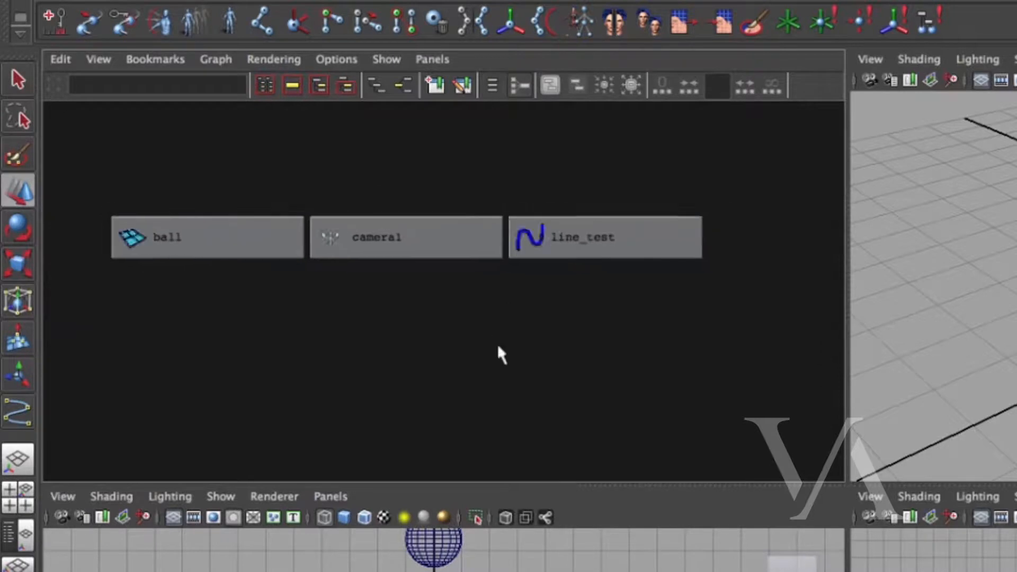
{"action": "middle_click_drag", "start_coordinate": [498, 347], "coordinate": [527, 335], "text": "alt"}
{"action": "left_click", "coordinate": [433, 570]}
{"action": "scroll", "coordinate": [434, 570], "scroll_direction": "down", "scroll_amount": 2}
{"action": "scroll", "coordinate": [434, 561], "scroll_direction": "down", "scroll_amount": 2}
{"action": "left_click", "coordinate": [588, 456]}
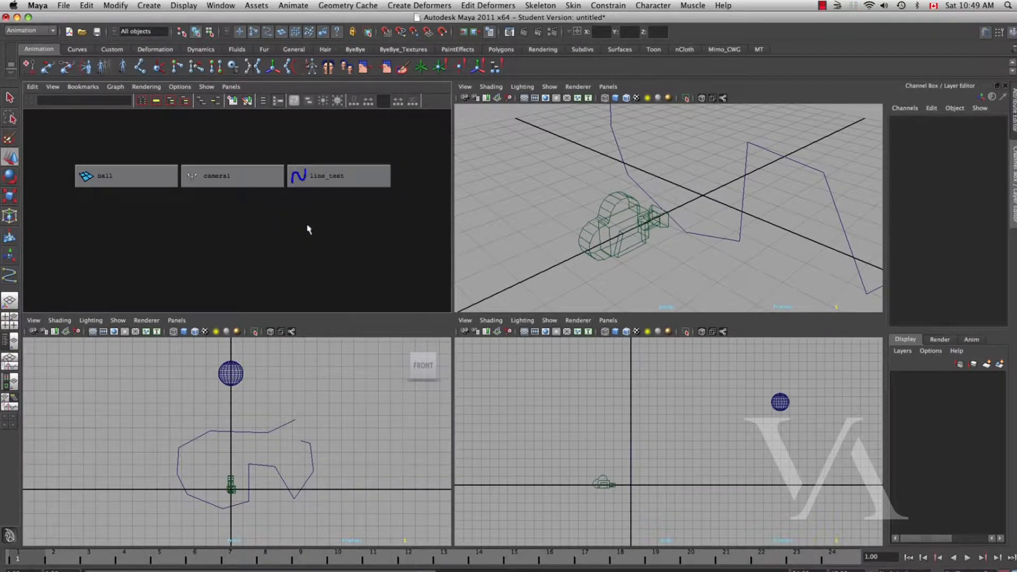
Parent the ball node under camera1 in the Hypergraph
{"action": "left_click", "coordinate": [151, 171]}
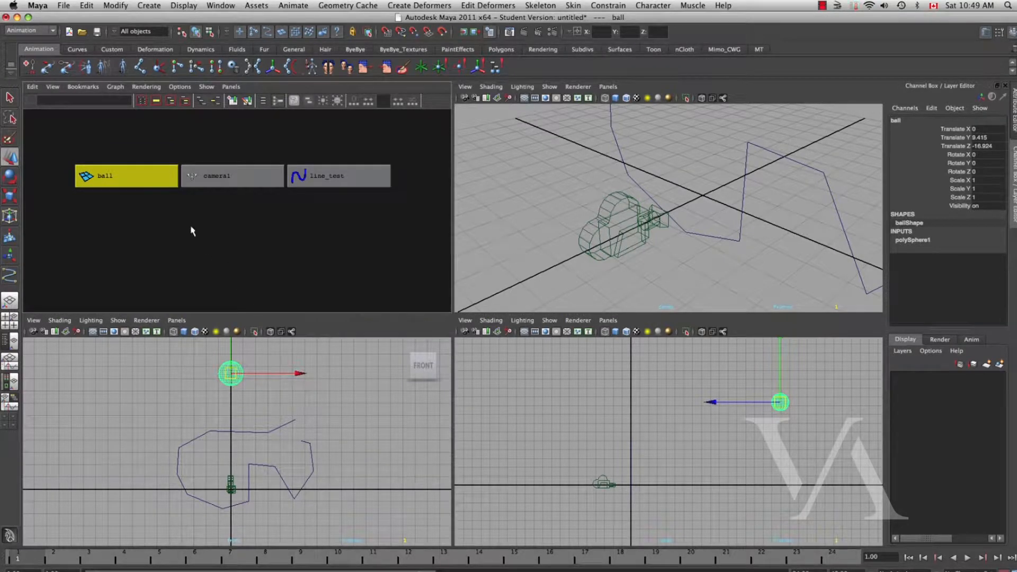
{"action": "right_click_drag", "start_coordinate": [650, 435], "coordinate": [586, 433], "text": "alt"}
{"action": "middle_click_drag", "start_coordinate": [586, 434], "coordinate": [577, 453], "text": "alt"}
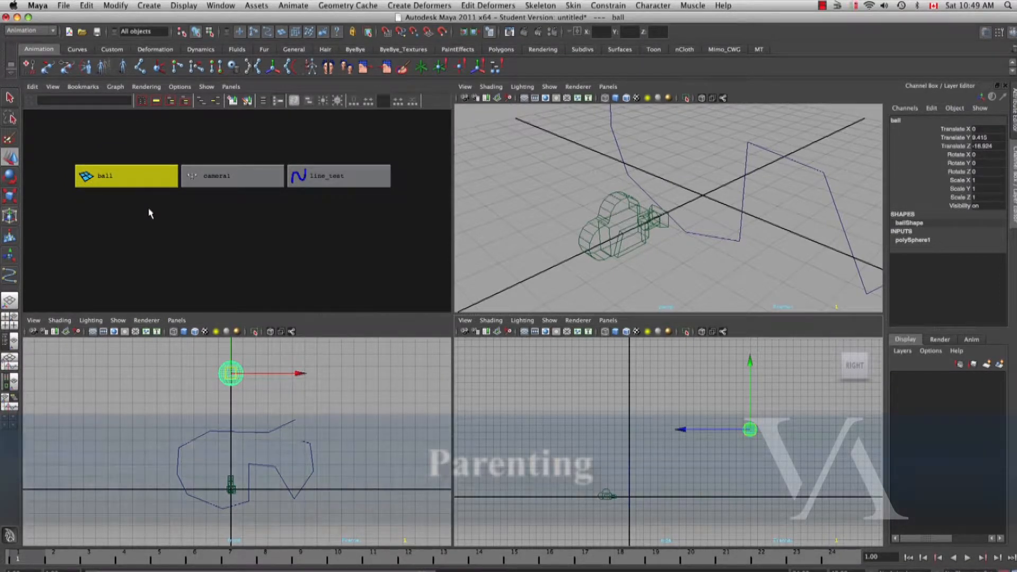
{"action": "middle_click_drag", "start_coordinate": [151, 183], "coordinate": [223, 186]}
Select the camera1 node and move the camera with its child ball along Z to about 3.76 in the perspective view
{"action": "left_click", "coordinate": [249, 177]}
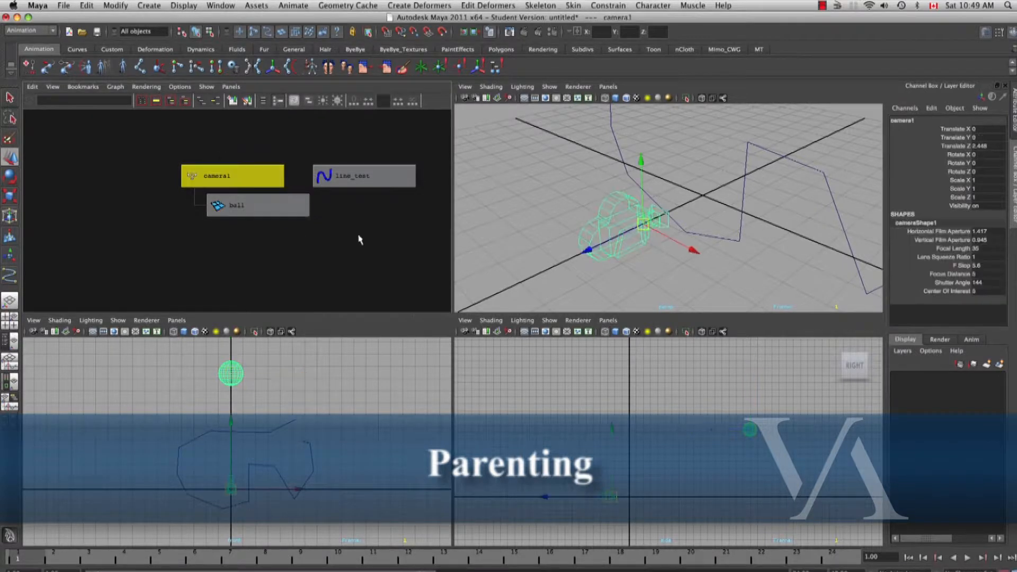
{"action": "middle_click_drag", "start_coordinate": [699, 196], "coordinate": [643, 225], "text": "alt"}
{"action": "right_click_drag", "start_coordinate": [590, 250], "coordinate": [515, 258], "text": "alt"}
{"action": "middle_click_drag", "start_coordinate": [575, 252], "coordinate": [561, 258], "text": "alt"}
{"action": "left_click", "coordinate": [335, 255]}
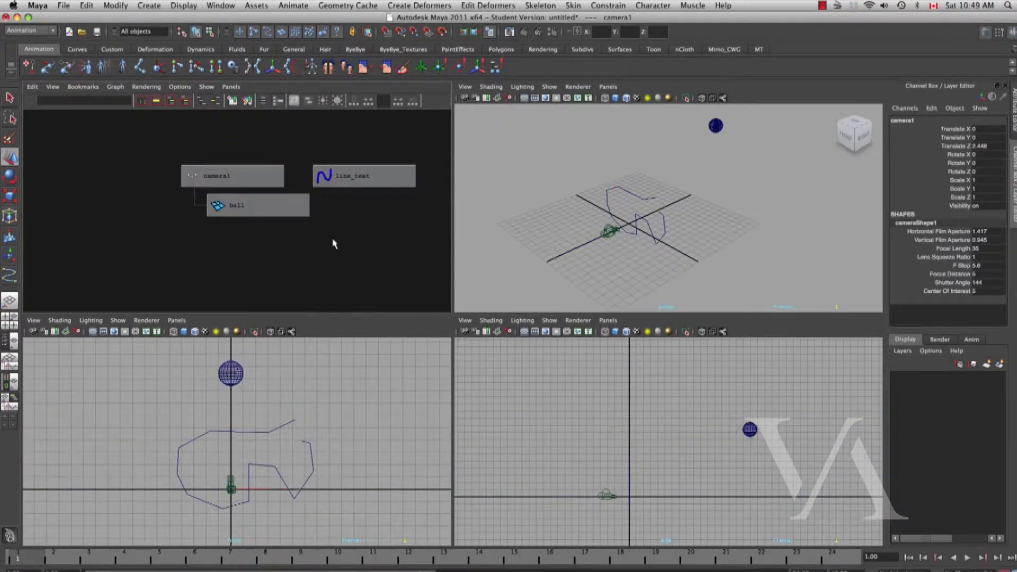
{"action": "left_click", "coordinate": [259, 170]}
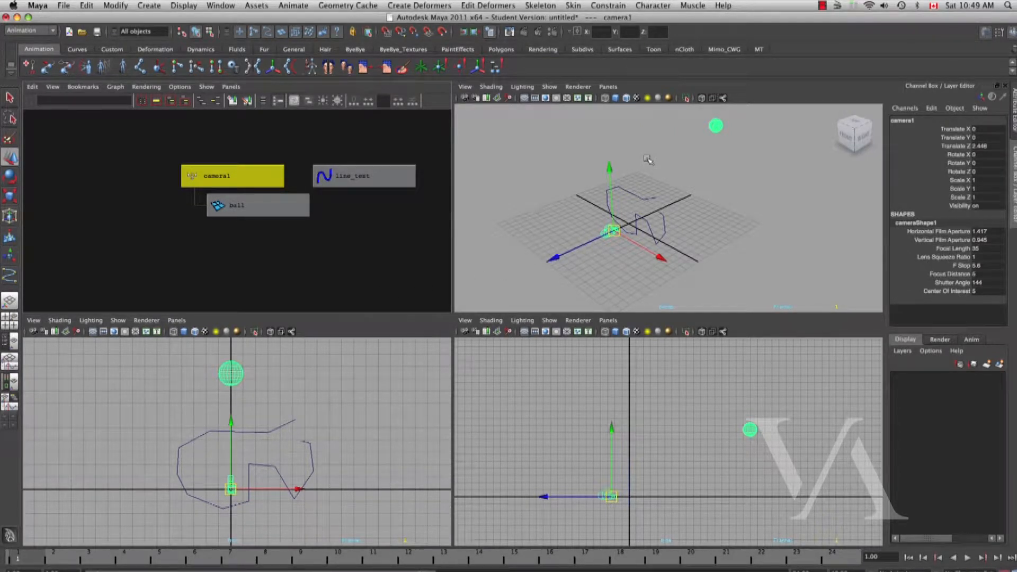
{"action": "mouse_move", "coordinate": [540, 253]}
{"action": "left_mouse_down"}
{"action": "mouse_move", "coordinate": [511, 271]}
{"action": "mouse_move", "coordinate": [617, 233]}
{"action": "mouse_move", "coordinate": [525, 273]}
{"action": "mouse_move", "coordinate": [557, 258]}
{"action": "mouse_move", "coordinate": [525, 248]}
{"action": "left_mouse_up"}
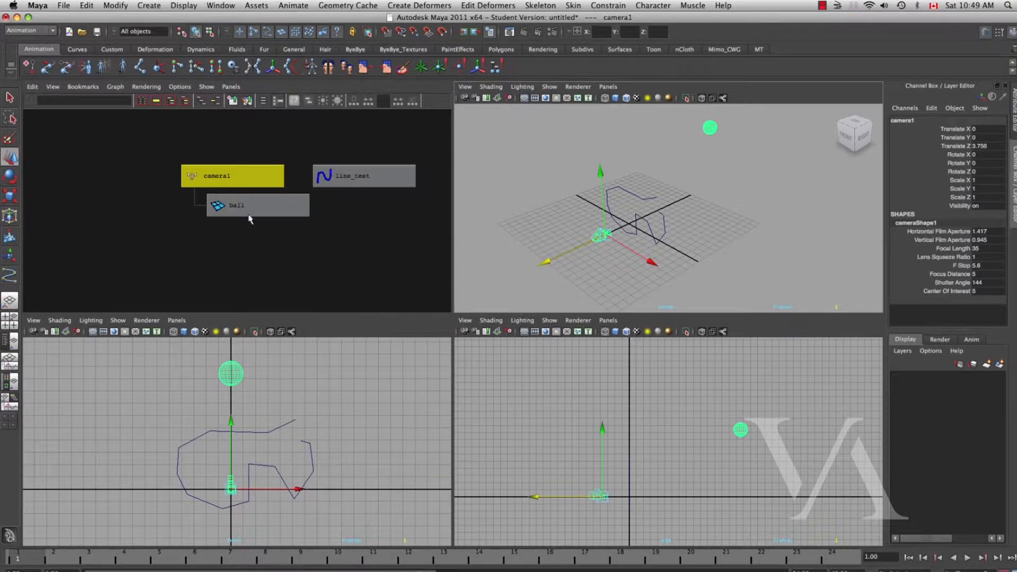
Parent the line_test node under camera1 in the Hypergraph
{"action": "middle_click_drag", "start_coordinate": [313, 232], "coordinate": [269, 237], "text": "alt"}
{"action": "left_click", "coordinate": [326, 216]}
{"action": "left_click", "coordinate": [327, 186]}
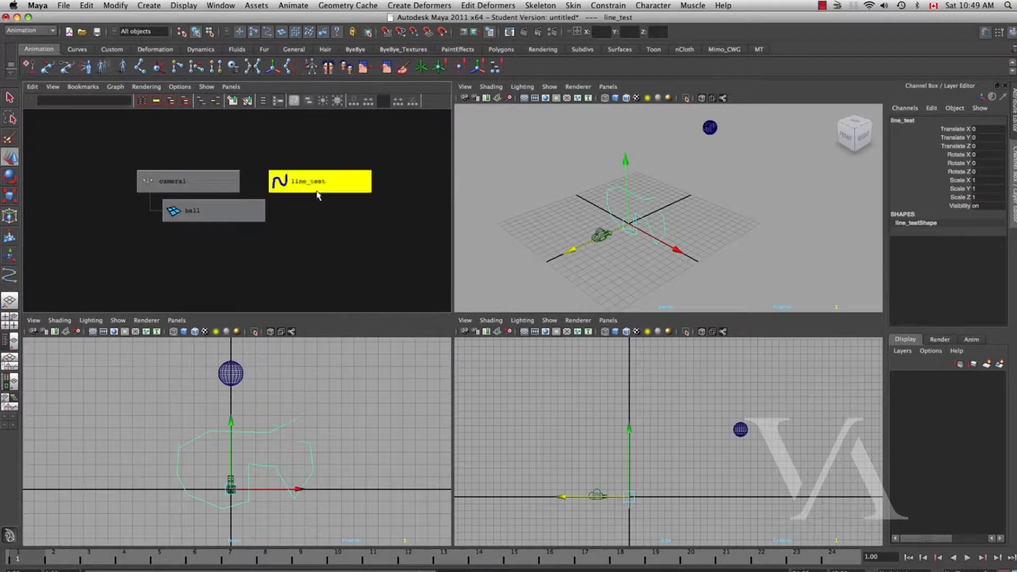
{"action": "middle_click_drag", "start_coordinate": [317, 184], "coordinate": [220, 184]}
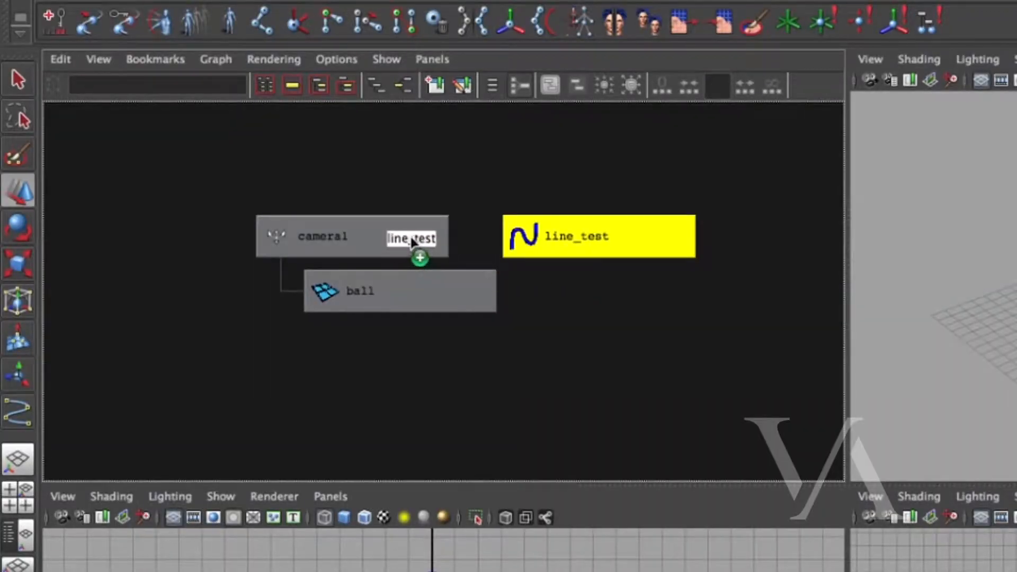
{"action": "middle_click_drag", "start_coordinate": [412, 241], "coordinate": [367, 239]}
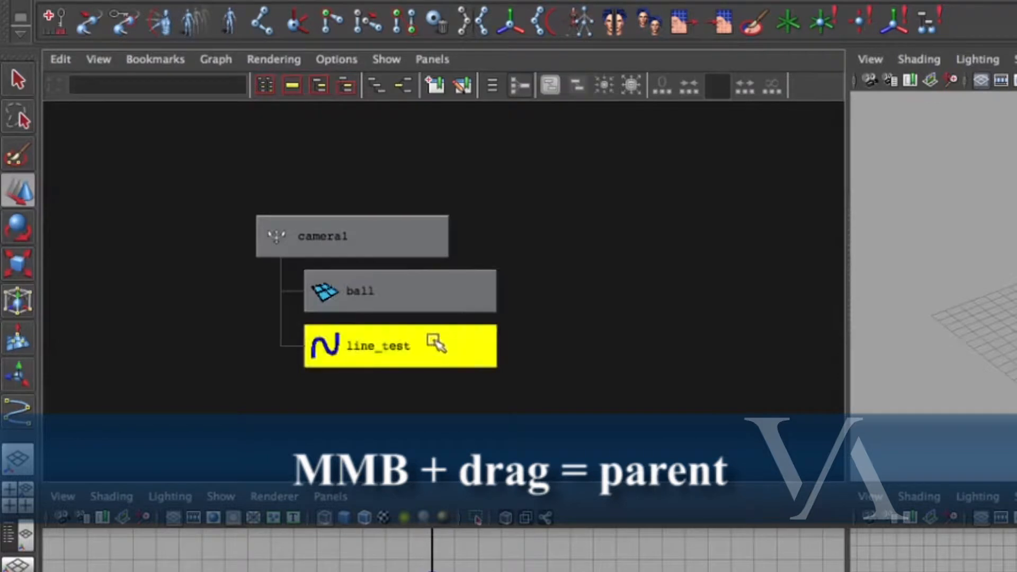
Move the line_test curve on its own along positive X, away from the camera, and deselect it
{"action": "middle_click_drag", "start_coordinate": [543, 378], "coordinate": [566, 329], "text": "alt"}
{"action": "right_click_drag", "start_coordinate": [340, 291], "coordinate": [557, 360], "text": "alt"}
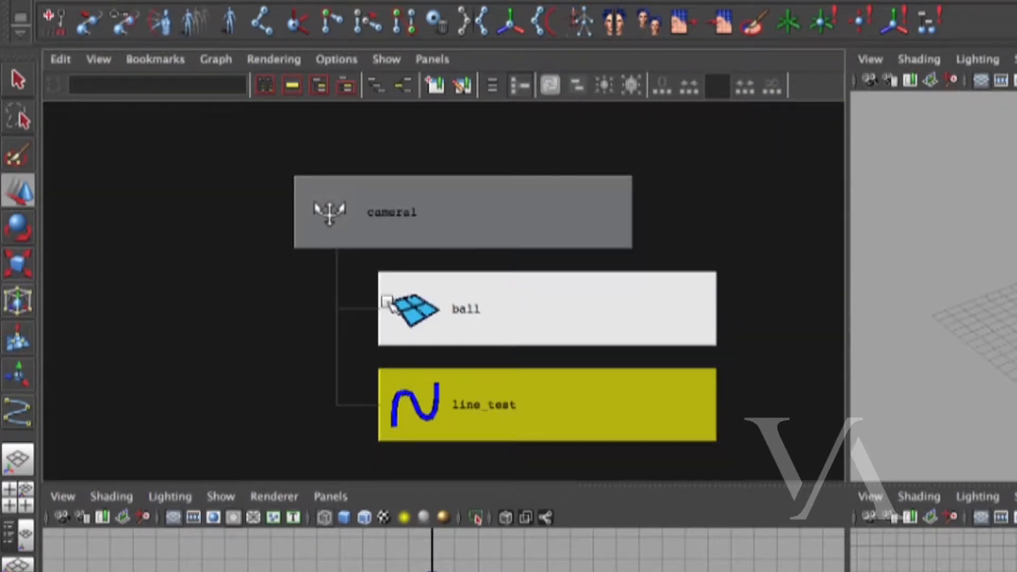
{"action": "middle_click_drag", "start_coordinate": [471, 358], "coordinate": [479, 328], "text": "alt"}
{"action": "right_click_drag", "start_coordinate": [479, 328], "coordinate": [454, 328], "text": "alt"}
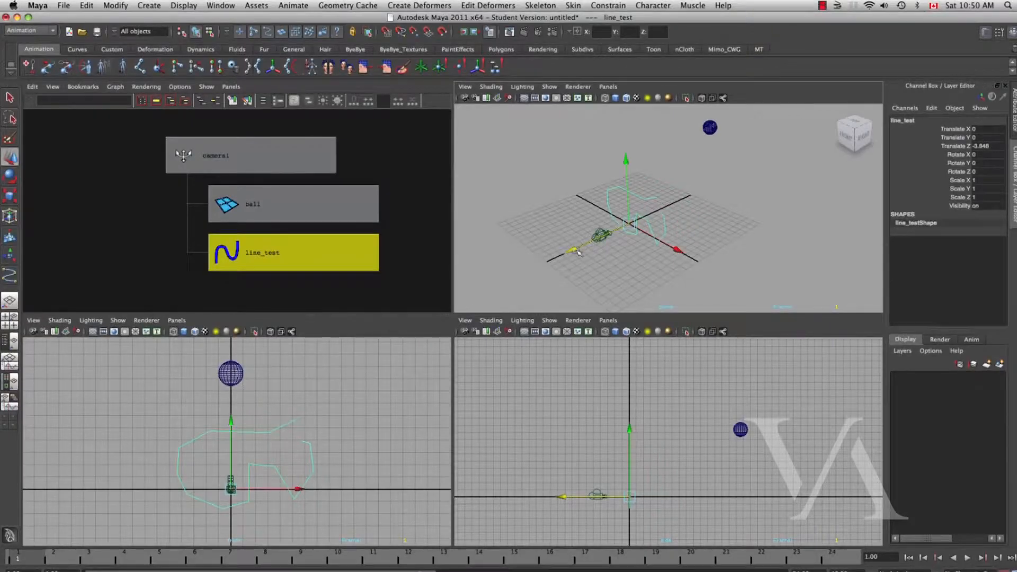
{"action": "left_click_drag", "start_coordinate": [671, 254], "coordinate": [722, 293]}
{"action": "left_click", "coordinate": [624, 280]}
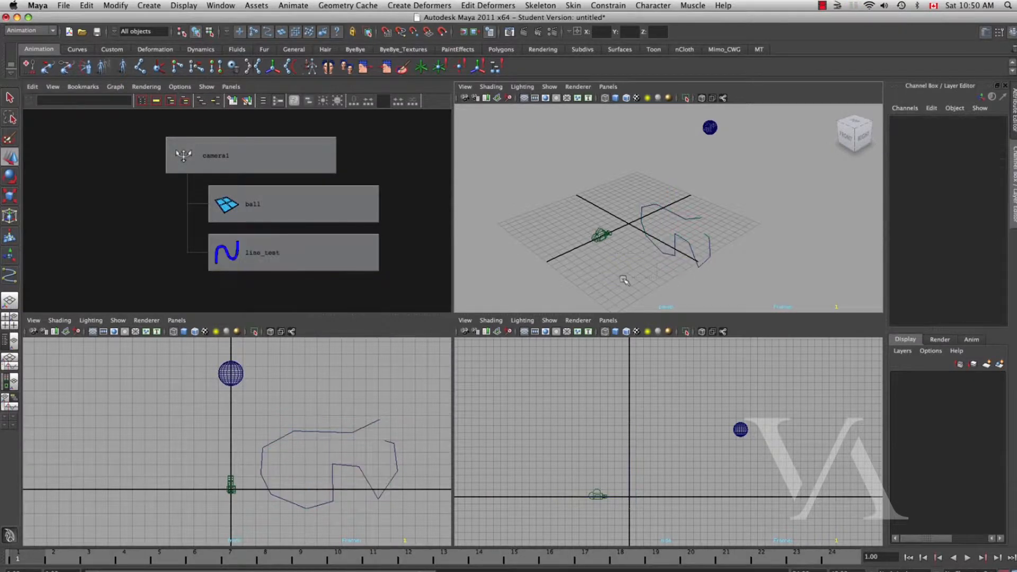
Select the ball through its Hypergraph node and move it along Z and Y until it sits just above the camera
{"action": "left_click", "coordinate": [352, 197]}
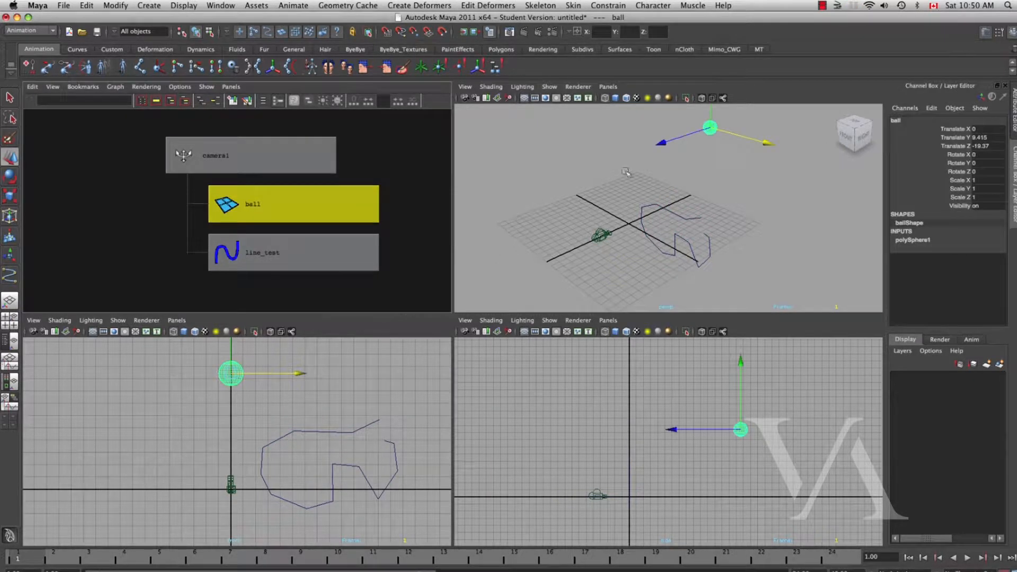
{"action": "left_click_drag", "start_coordinate": [660, 142], "coordinate": [638, 154]}
{"action": "left_click_drag", "start_coordinate": [647, 116], "coordinate": [648, 141]}
{"action": "left_click_drag", "start_coordinate": [589, 202], "coordinate": [545, 219]}
Select the parent camera1 node, move it along Z to about -0.71 and rotate it about -21.3 degrees in Y
{"action": "left_click", "coordinate": [330, 166]}
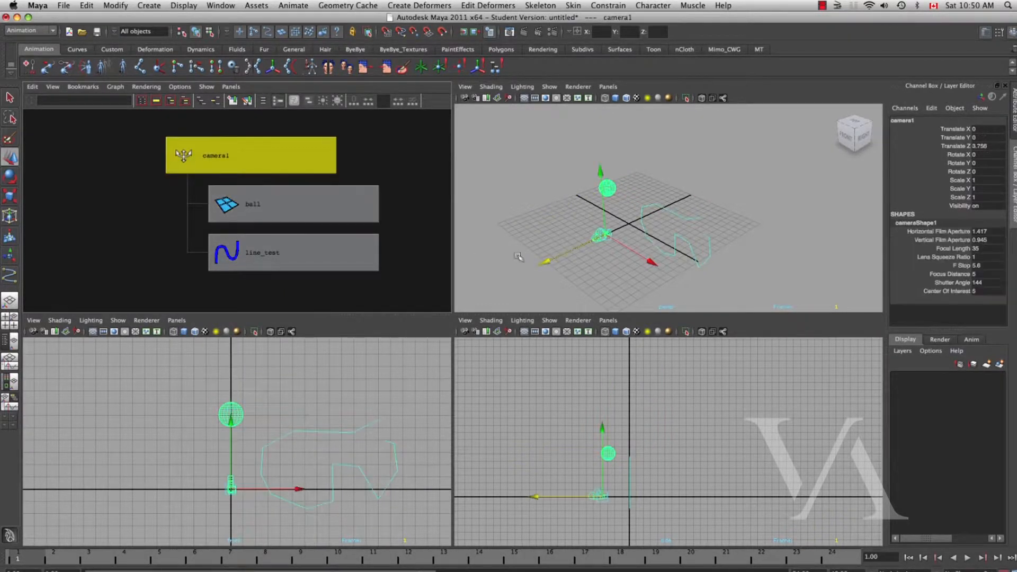
{"action": "left_click_drag", "start_coordinate": [546, 262], "coordinate": [576, 267]}
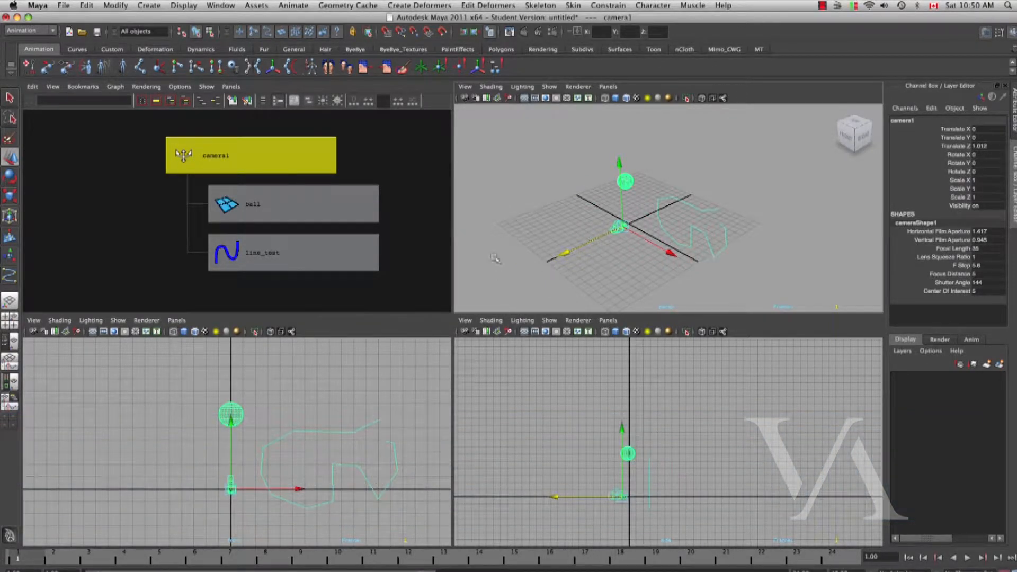
{"action": "left_click_drag", "start_coordinate": [557, 258], "coordinate": [583, 251]}
{"action": "key", "text": "e"}
{"action": "left_click_drag", "start_coordinate": [648, 286], "coordinate": [614, 283]}
Try to scale camera1 and its children uniformly, and clear the selection
{"action": "key", "text": "r"}
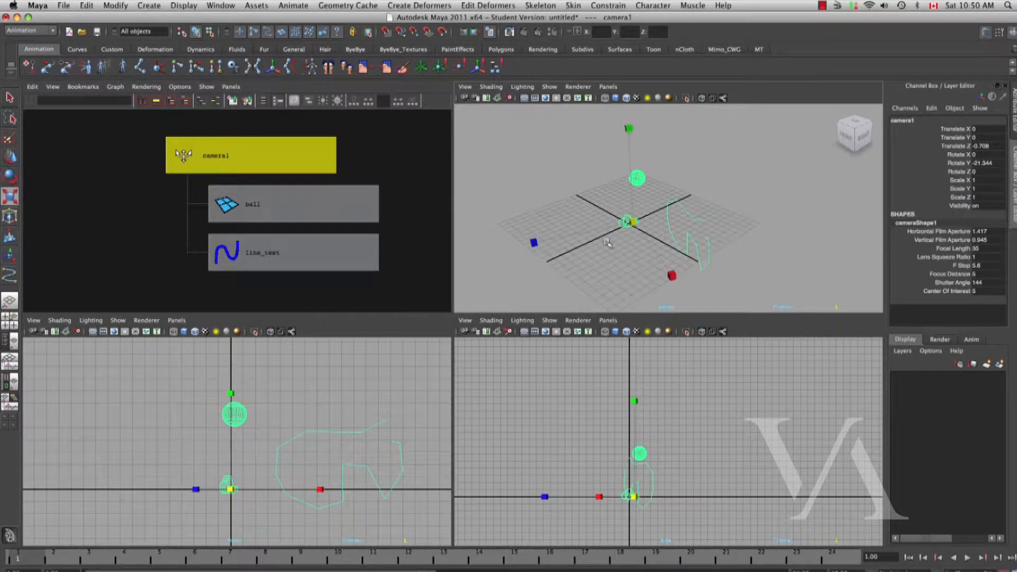
{"action": "left_click_drag", "start_coordinate": [632, 223], "coordinate": [684, 247]}
{"action": "left_click", "coordinate": [619, 261]}
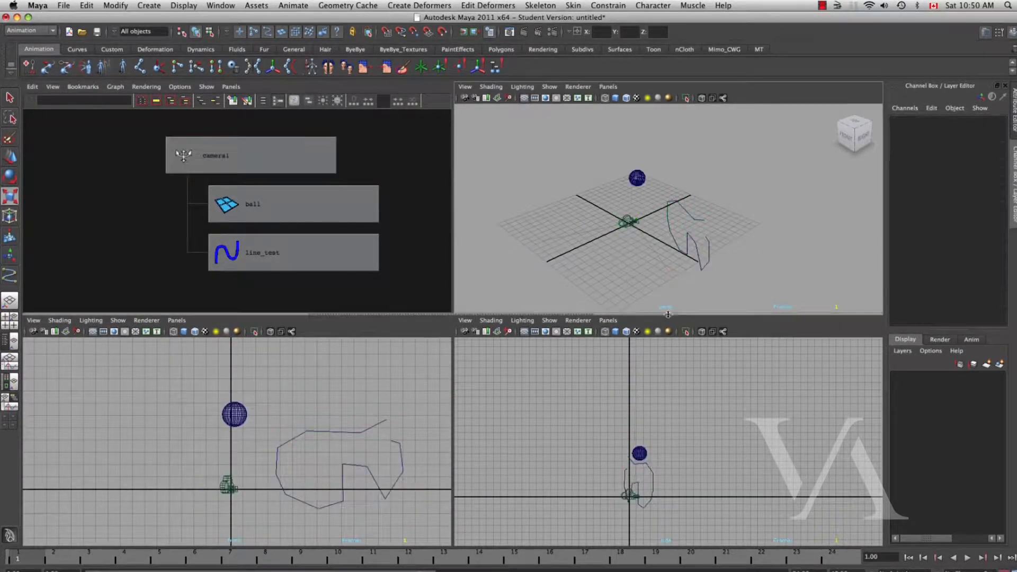
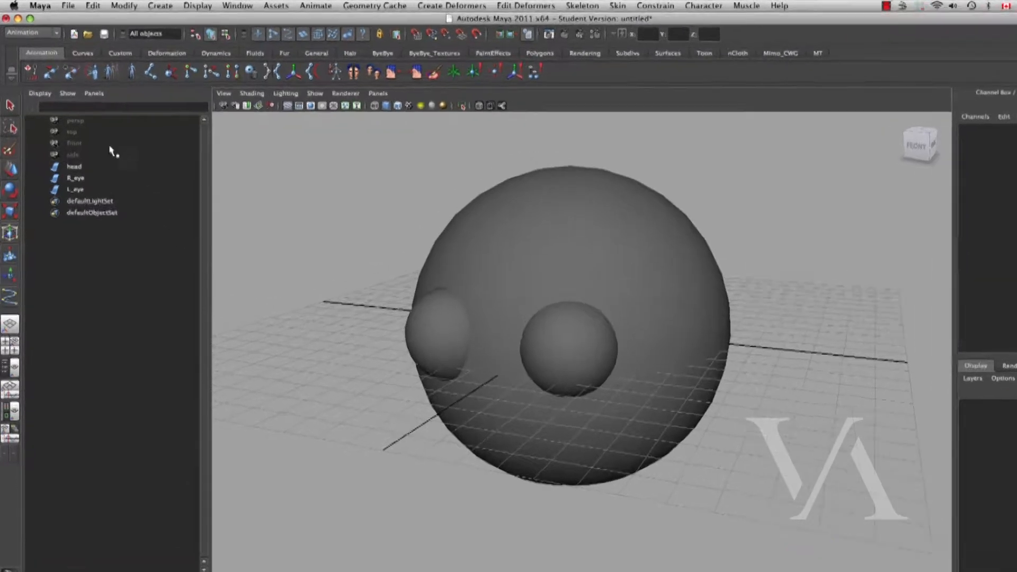
Examine the default cameras, the head and eye objects, and the default light and object sets by selecting them in the Outliner
{"action": "left_click", "coordinate": [106, 112]}
{"action": "left_click", "coordinate": [100, 143], "text": "shift"}
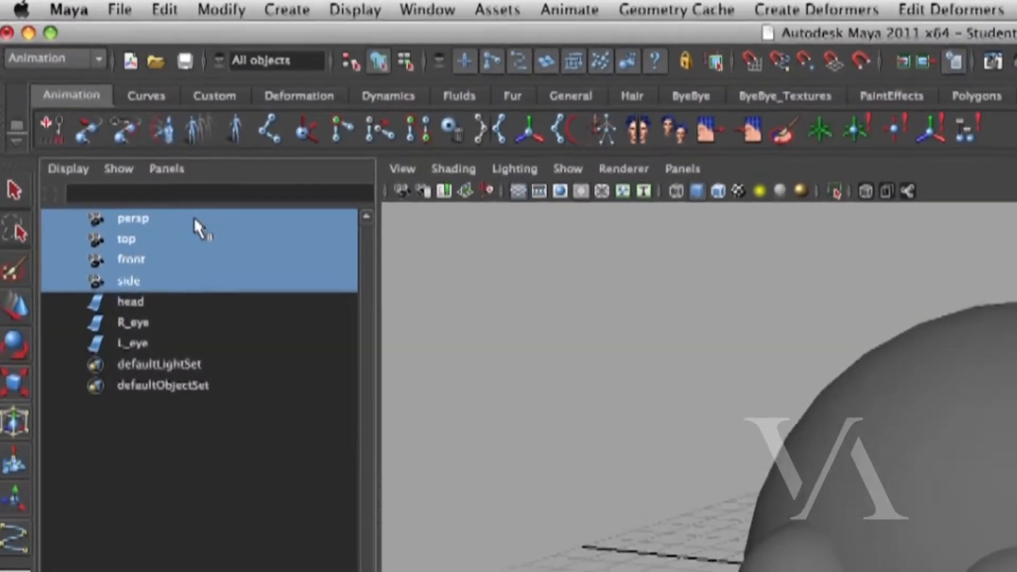
{"action": "left_click", "coordinate": [194, 218]}
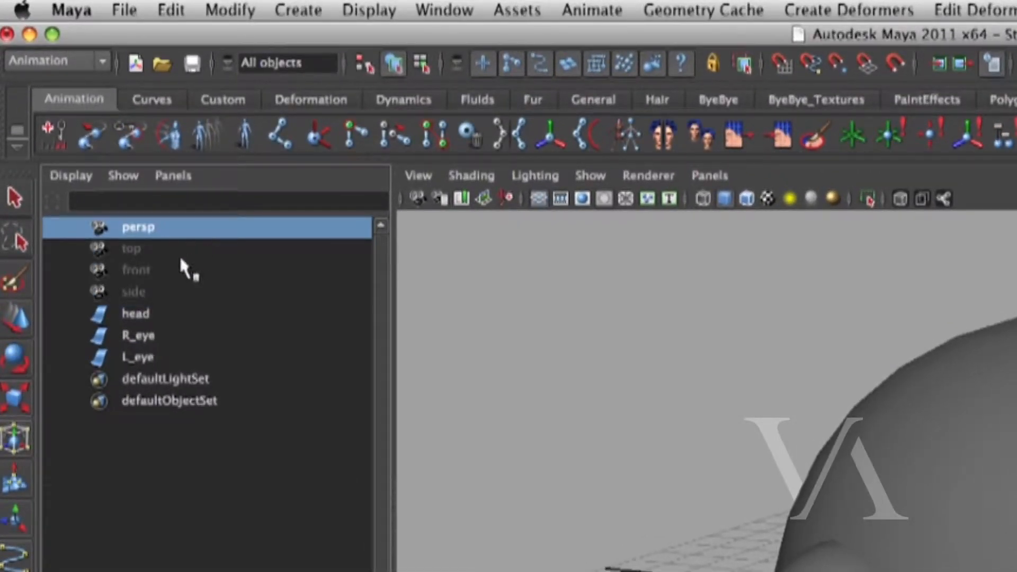
{"action": "left_click", "coordinate": [214, 252]}
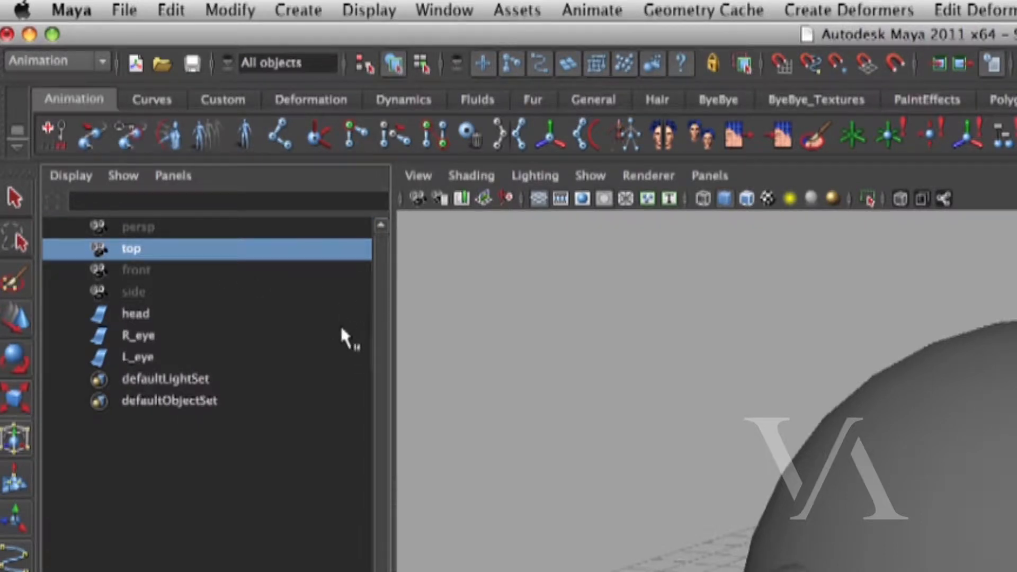
{"action": "left_click", "coordinate": [225, 272]}
{"action": "left_click", "coordinate": [215, 291]}
{"action": "left_click_drag", "start_coordinate": [207, 315], "coordinate": [208, 351]}
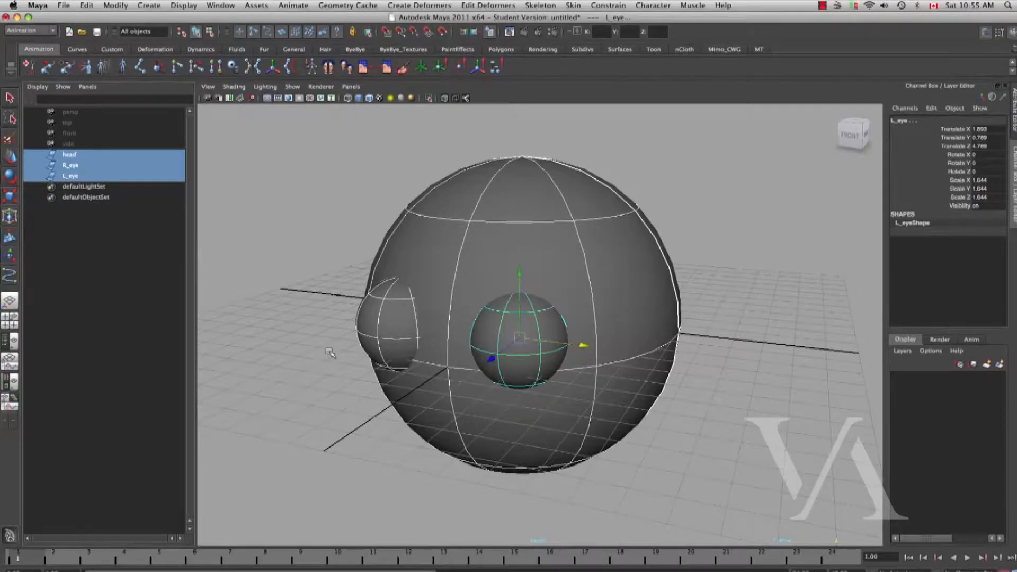
{"action": "left_click_drag", "start_coordinate": [119, 188], "coordinate": [118, 198]}
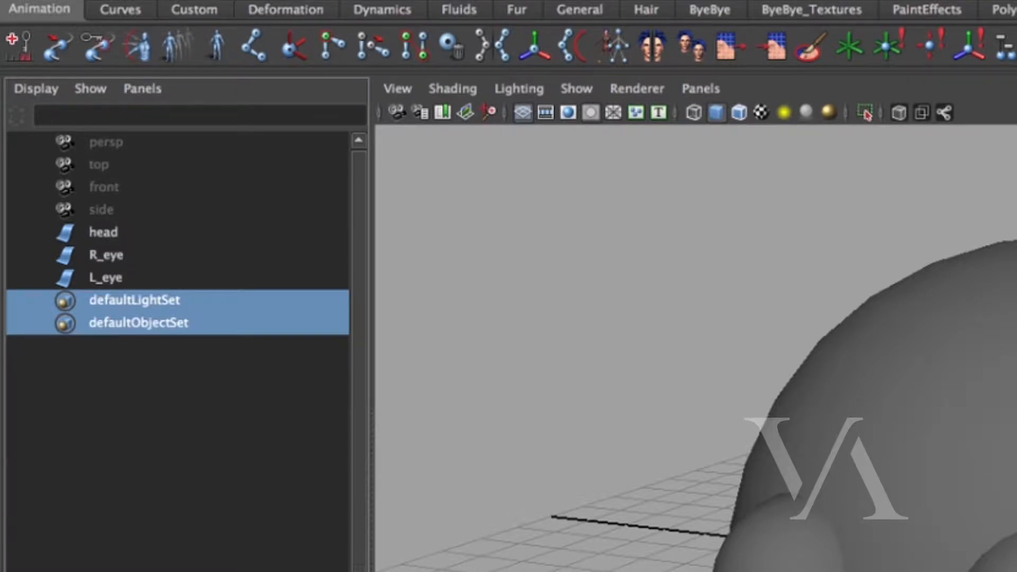
{"action": "left_click", "coordinate": [561, 318]}
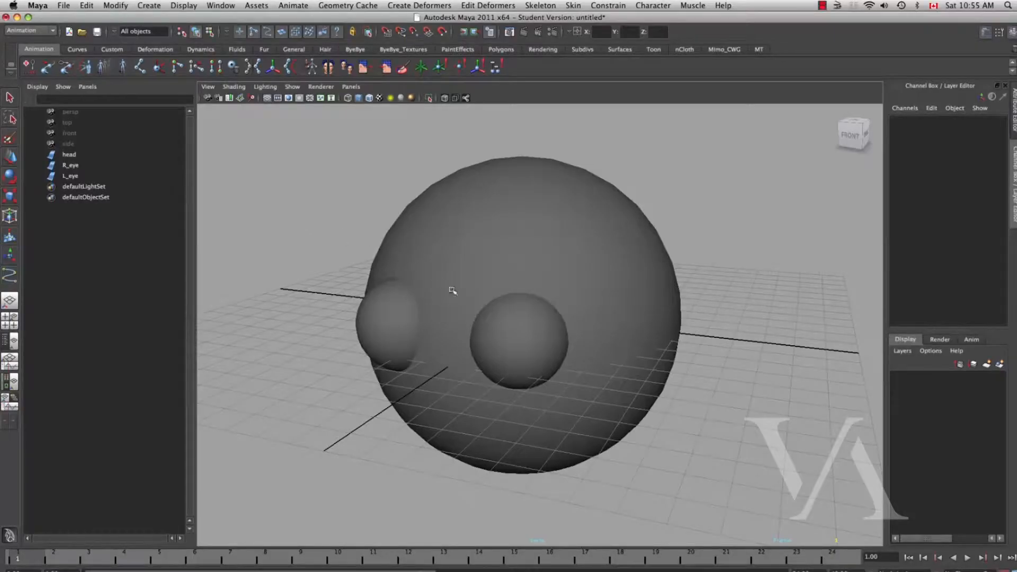
Try moving the head without its unparented eyes and undo the move
{"action": "left_click_drag", "start_coordinate": [507, 310], "coordinate": [526, 294], "text": "alt"}
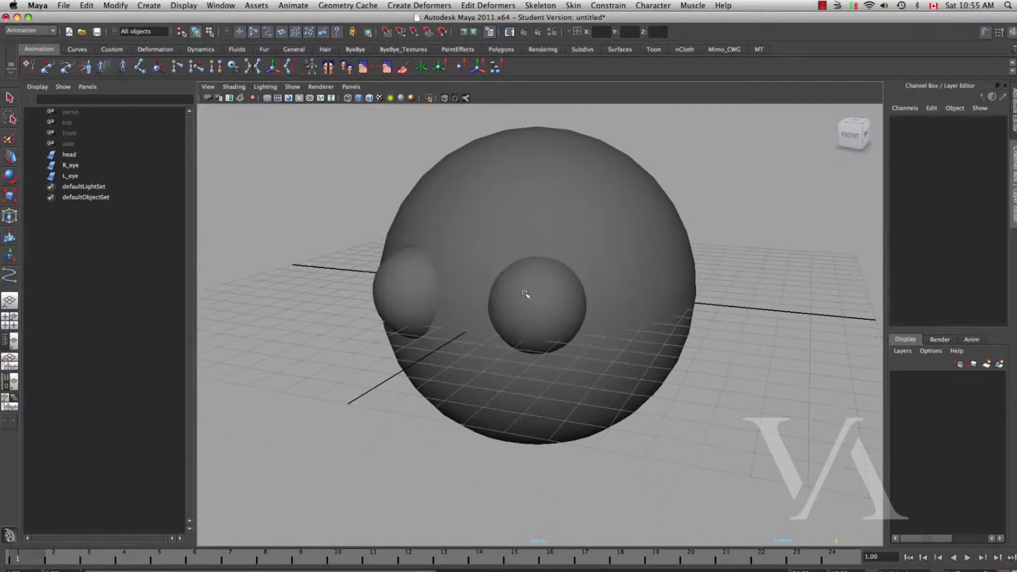
{"action": "left_click", "coordinate": [614, 385]}
{"action": "key", "text": "w"}
{"action": "left_click_drag", "start_coordinate": [541, 287], "coordinate": [643, 291]}
{"action": "key", "text": "super+z"}
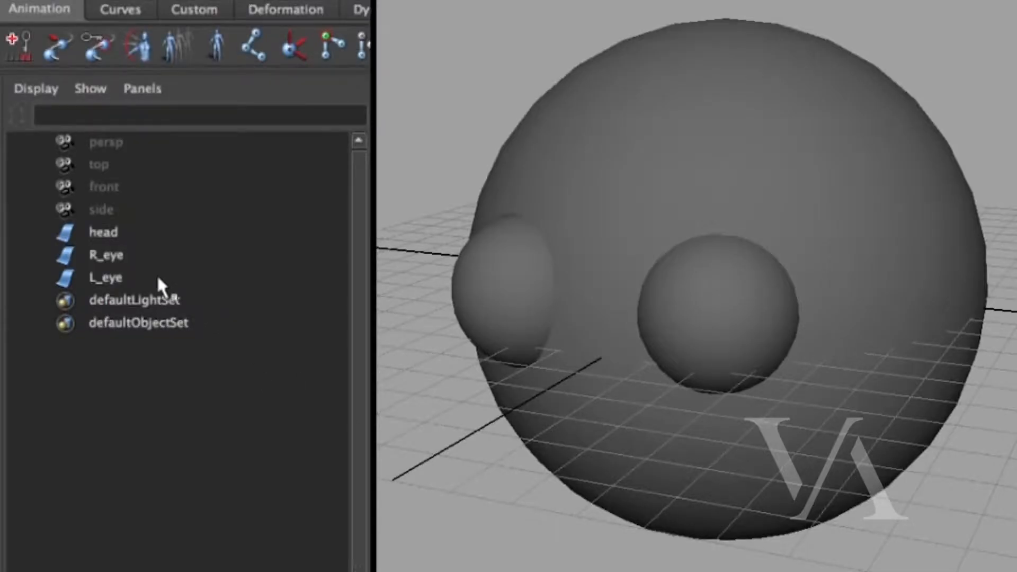
Parent R_eye under head in the Outliner and expand the head hierarchy
{"action": "left_click", "coordinate": [139, 253]}
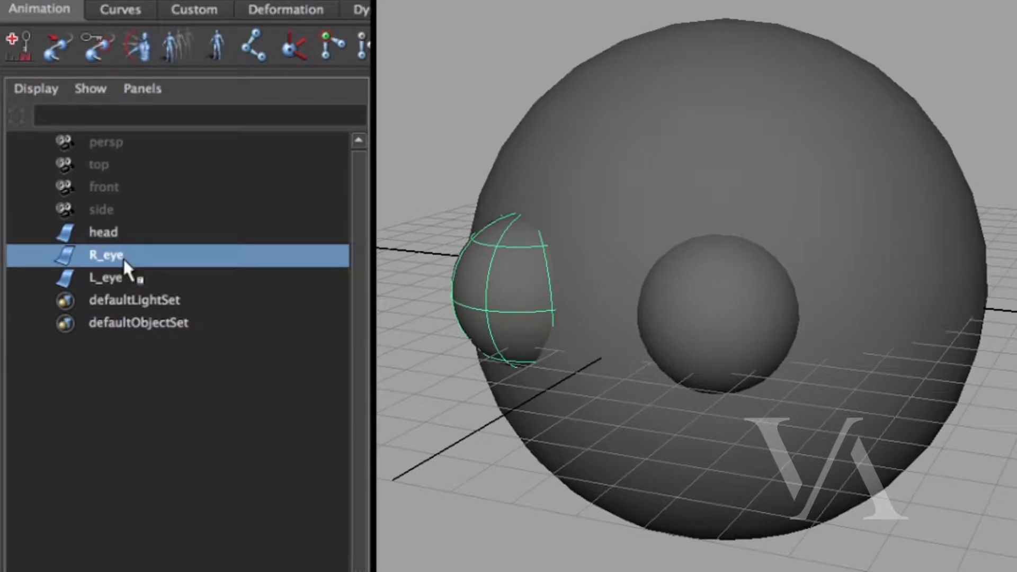
{"action": "middle_click_drag", "start_coordinate": [123, 256], "coordinate": [131, 239]}
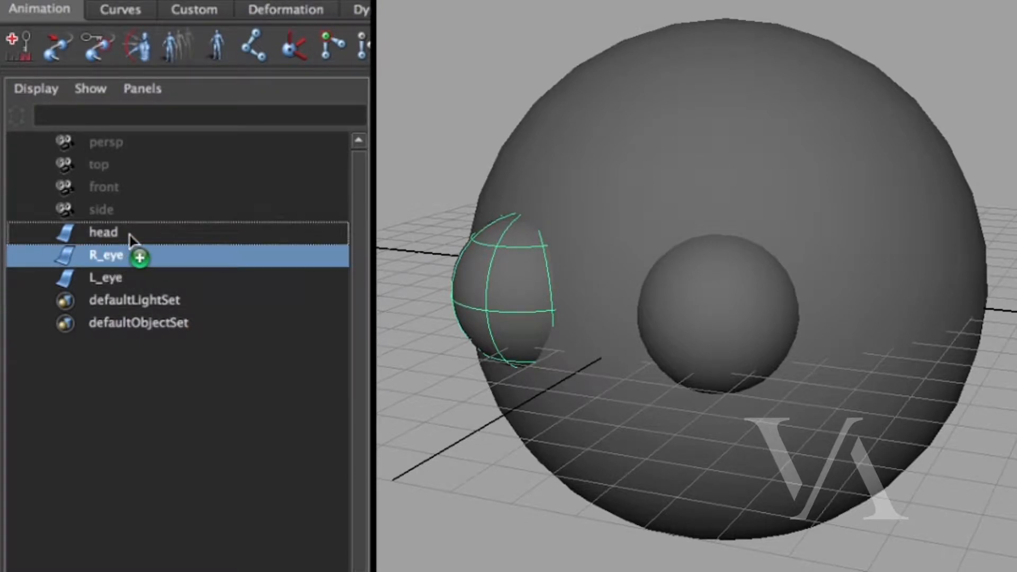
{"action": "middle_click_drag", "start_coordinate": [129, 234], "coordinate": [128, 239]}
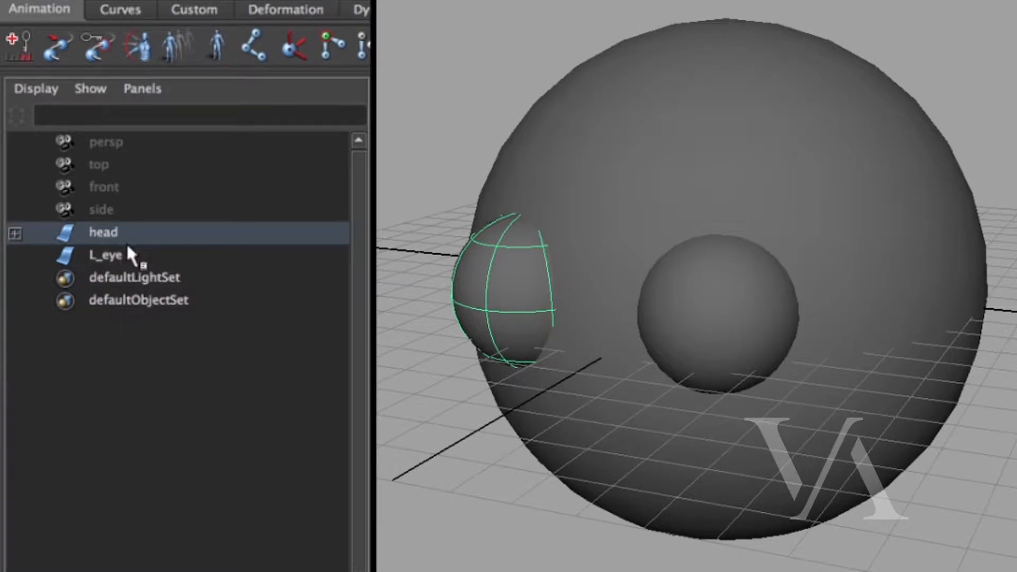
{"action": "left_click", "coordinate": [15, 233]}
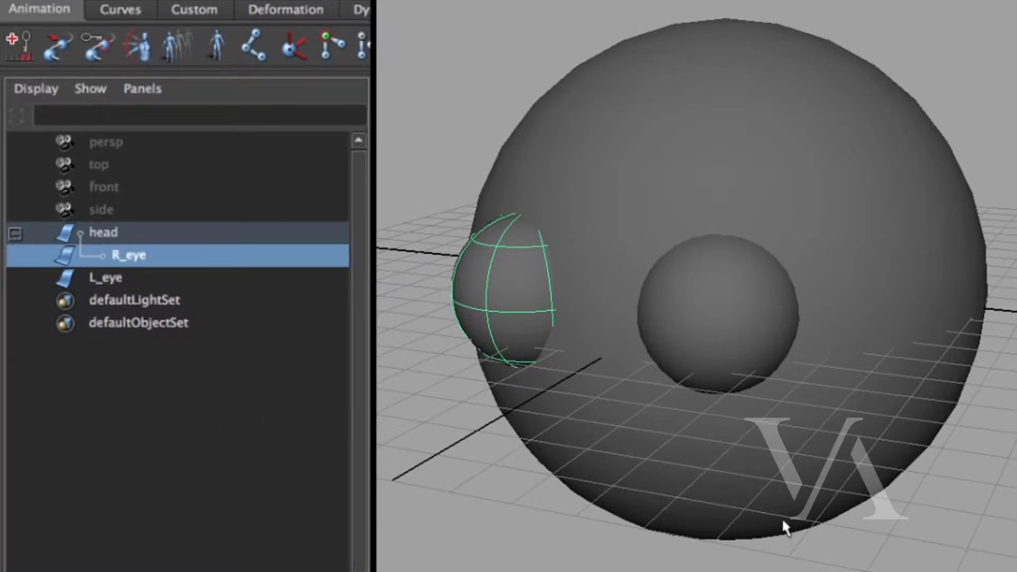
Try moving the head together with its child R_eye and undo the move
{"action": "left_click", "coordinate": [853, 474]}
{"action": "key", "text": "w"}
{"action": "left_click_drag", "start_coordinate": [733, 295], "coordinate": [748, 242]}
{"action": "key", "text": "ctrl+z"}
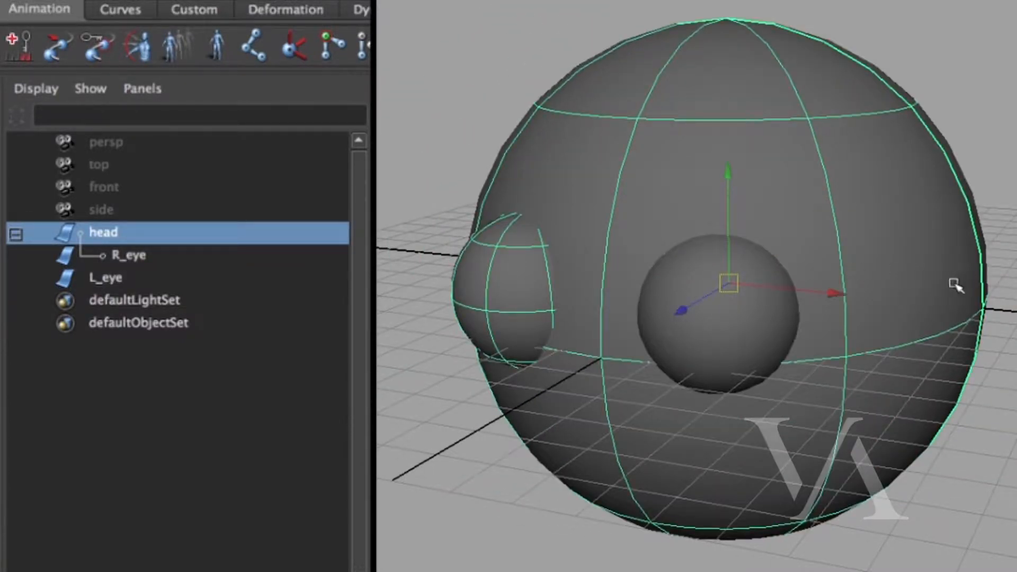
Parent L_eye under head in the Outliner
{"action": "left_click", "coordinate": [109, 278]}
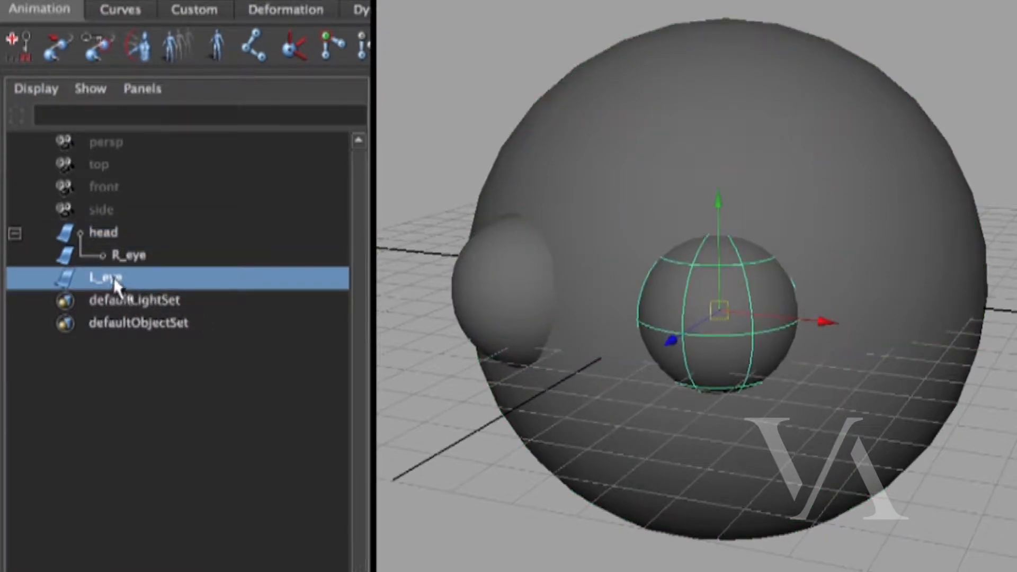
{"action": "left_click_drag", "start_coordinate": [113, 279], "coordinate": [121, 238]}
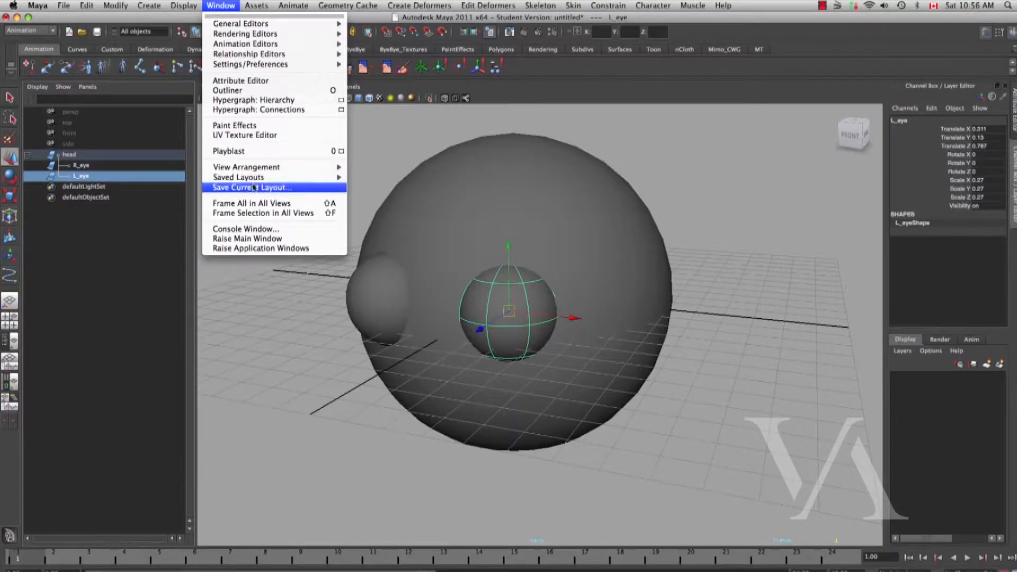
Open the Hypergraph Hierarchy window over the lower part of the scene and select the head node in it
{"action": "mouse_move", "coordinate": [250, 179]}
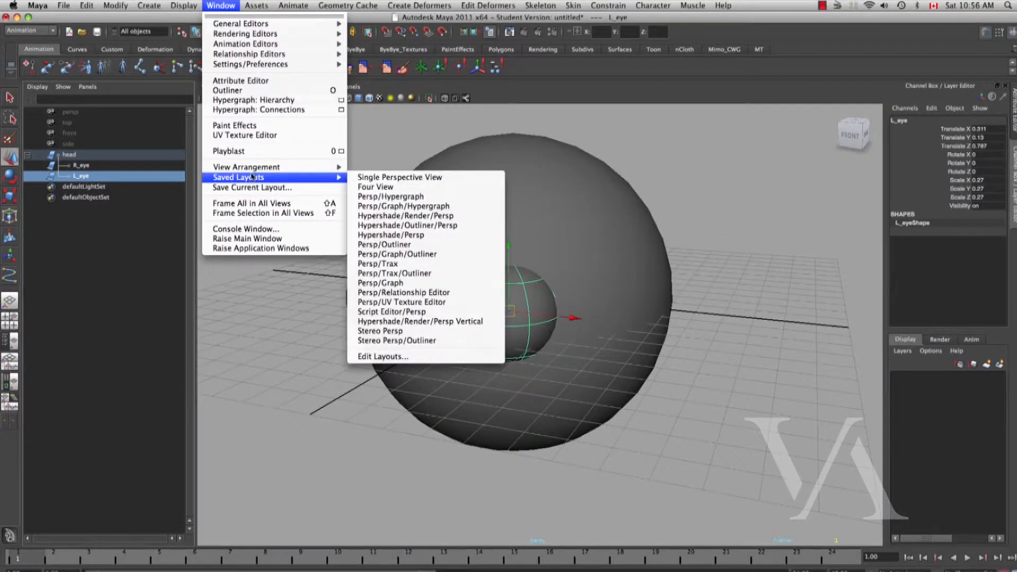
{"action": "left_click", "coordinate": [248, 102]}
{"action": "left_click_drag", "start_coordinate": [262, 139], "coordinate": [186, 314]}
{"action": "left_click", "coordinate": [159, 419]}
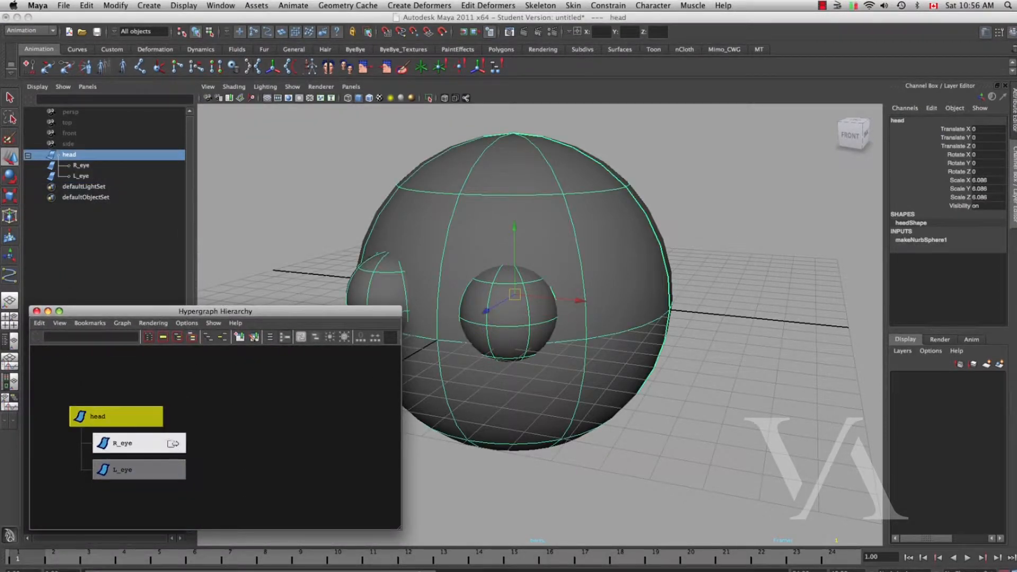
Shift the Hypergraph window aside, try moving the head together with both child eyes, and undo the move
{"action": "left_click_drag", "start_coordinate": [297, 316], "coordinate": [277, 321]}
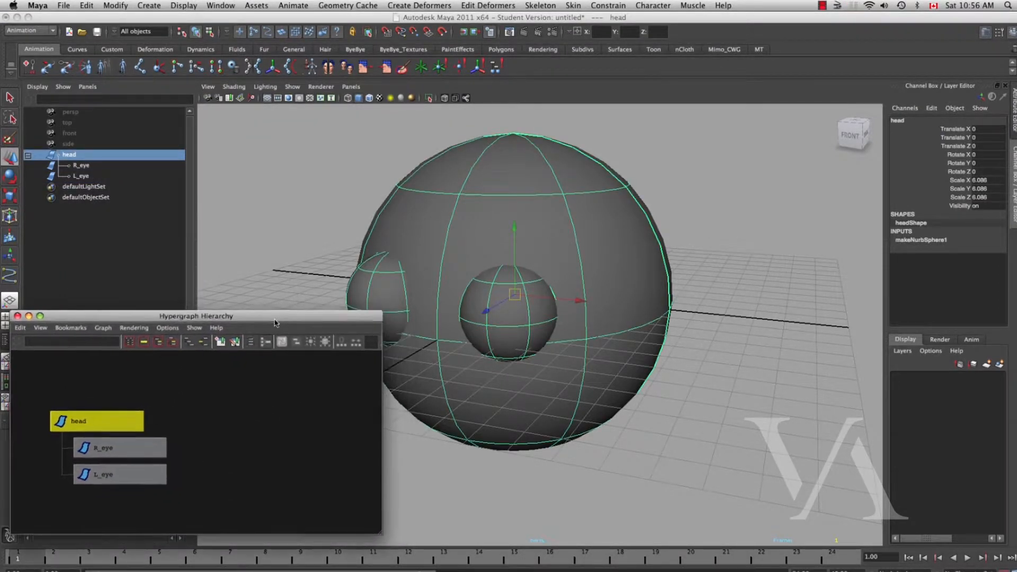
{"action": "left_click_drag", "start_coordinate": [515, 345], "coordinate": [464, 386], "text": "alt"}
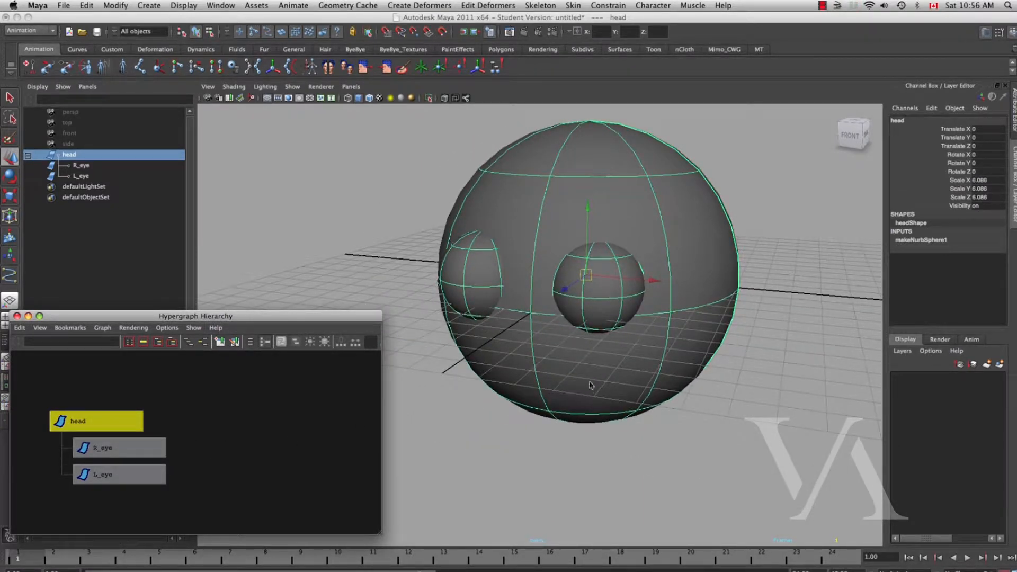
{"action": "middle_click_drag", "start_coordinate": [590, 383], "coordinate": [551, 364], "text": "alt"}
{"action": "left_click_drag", "start_coordinate": [591, 421], "coordinate": [622, 436], "text": "alt"}
{"action": "middle_click_drag", "start_coordinate": [611, 427], "coordinate": [592, 453]}
{"action": "key", "text": "z"}
{"action": "left_click_drag", "start_coordinate": [591, 453], "coordinate": [599, 416], "text": "alt"}
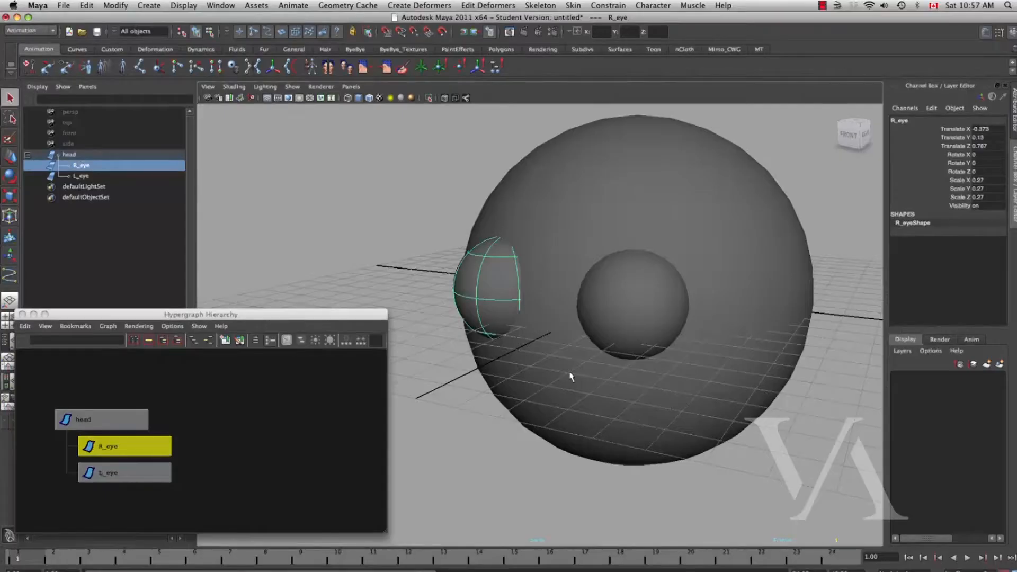
Duplicate R_eye, scale the copy to about 0.106 and move it forward to about Z 0.982 on the eye's front
{"action": "key", "text": "e"}
{"action": "key", "text": "r"}
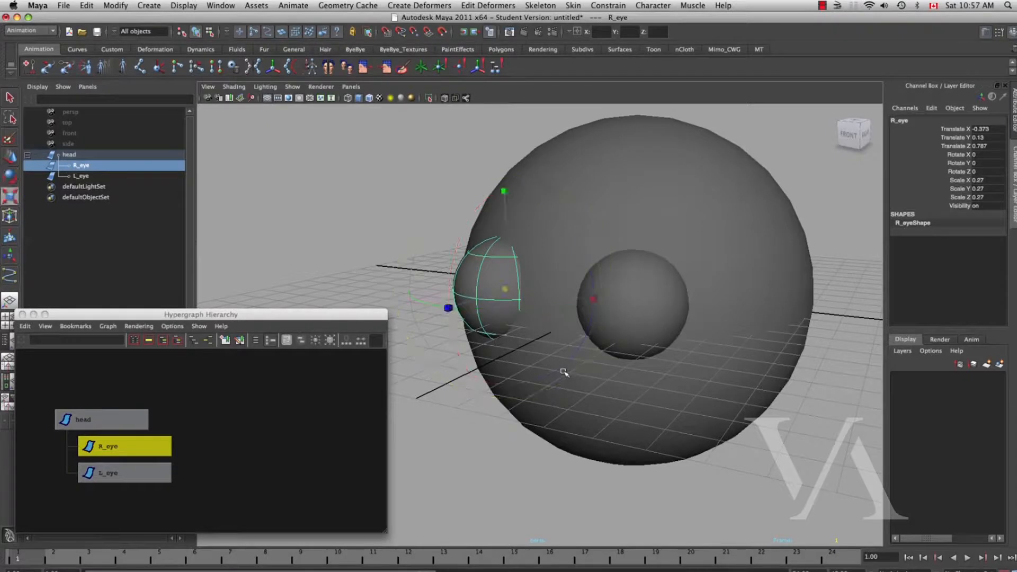
{"action": "key", "text": "Right"}
{"action": "key", "text": "Right"}
{"action": "key", "text": "w"}
{"action": "left_click_drag", "start_coordinate": [473, 314], "coordinate": [450, 320]}
{"action": "key", "text": "e"}
{"action": "key", "text": "r"}
{"action": "middle_click_drag", "start_coordinate": [506, 343], "coordinate": [462, 337]}
{"action": "left_click_drag", "start_coordinate": [462, 337], "coordinate": [519, 359], "text": "alt"}
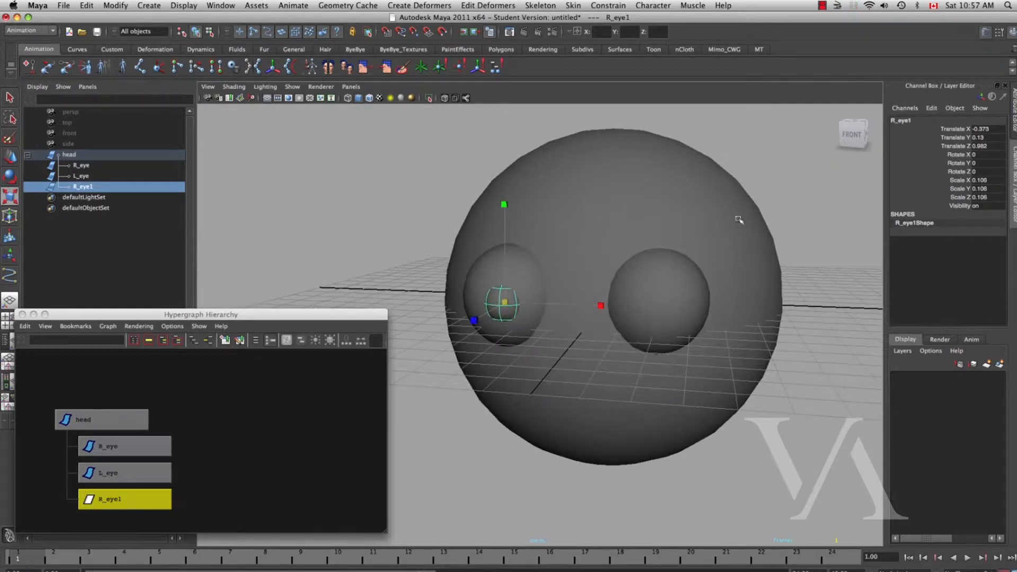
Rename the small duplicate sphere on the right eye R_iris
{"action": "left_click", "coordinate": [901, 121]}
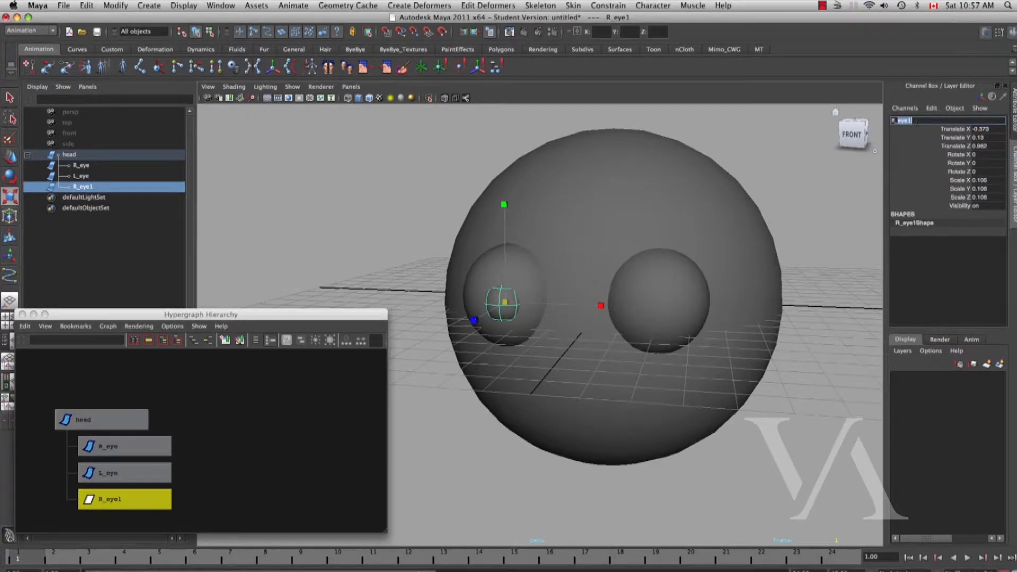
{"action": "type", "text": "R_iris"}
{"action": "key", "text": "Return"}
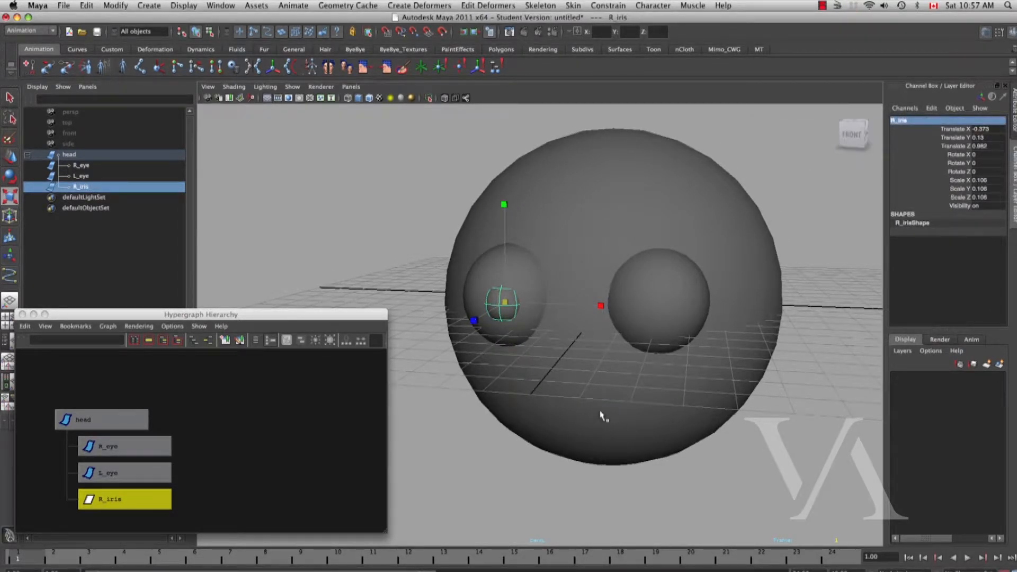
Rename the small sphere on the right eye R_pupil
{"action": "left_click", "coordinate": [902, 121]}
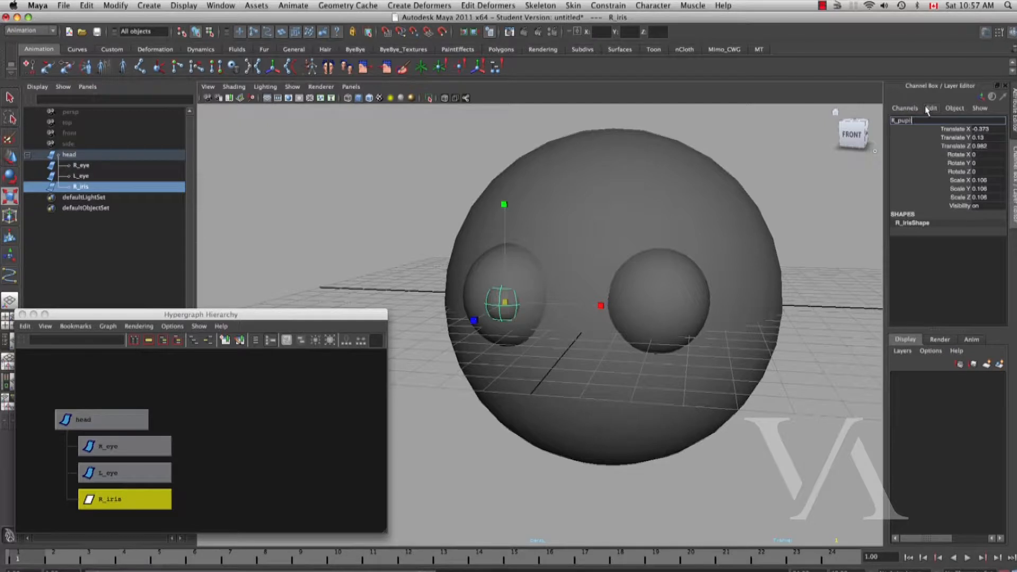
{"action": "type", "text": "R_pupil"}
{"action": "key", "text": "Return"}
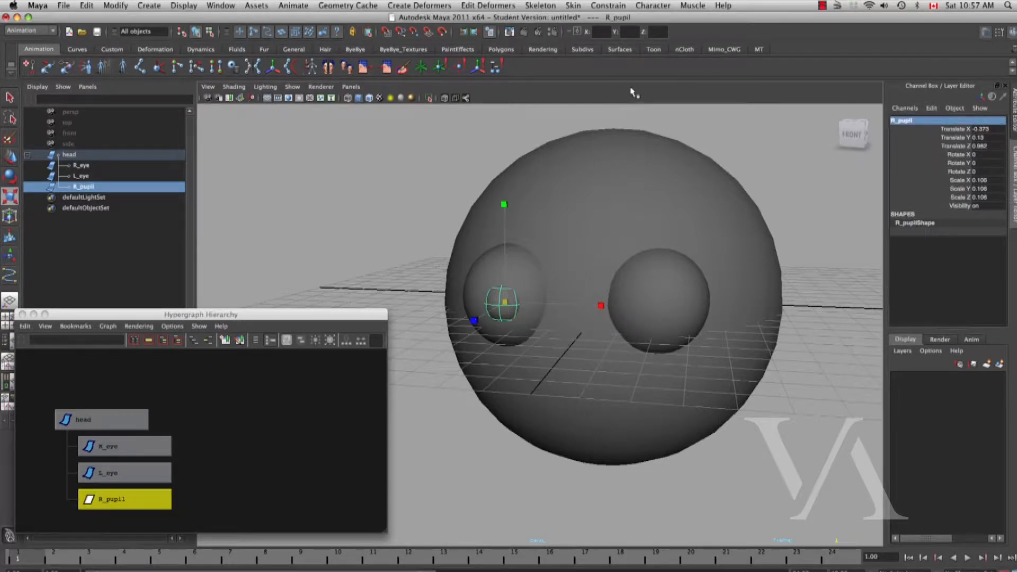
Duplicate R_pupil and move the copy along X to about 0.324 so it sits on the front of L_eye
{"action": "key", "text": "ctrl+d"}
{"action": "key", "text": "w"}
{"action": "left_click_drag", "start_coordinate": [572, 308], "coordinate": [729, 295]}
{"action": "key", "text": "q"}
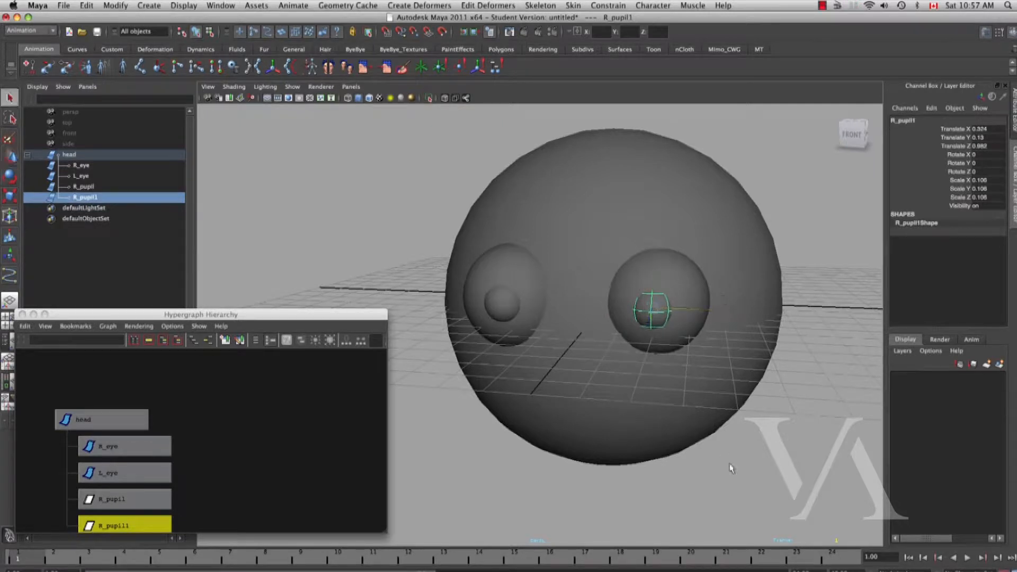
{"action": "left_click", "coordinate": [731, 469]}
{"action": "middle_click_drag", "start_coordinate": [647, 452], "coordinate": [629, 441], "text": "alt"}
{"action": "left_click_drag", "start_coordinate": [629, 442], "coordinate": [581, 428], "text": "alt"}
Rename the copied pupil L_pupil in the Outliner
{"action": "double_click", "coordinate": [85, 197]}
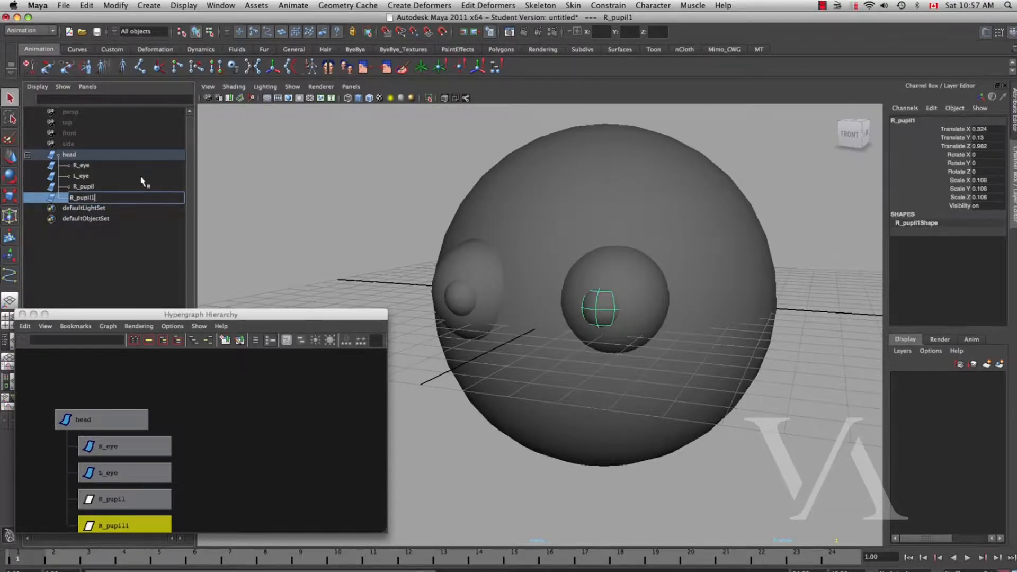
{"action": "key", "text": "BackSpace"}
{"action": "key", "text": "Left"}
{"action": "key", "text": "Left"}
{"action": "key", "text": "Left"}
{"action": "key", "text": "Left"}
{"action": "key", "text": "Left"}
{"action": "key", "text": "Left"}
{"action": "key", "text": "BackSpace"}
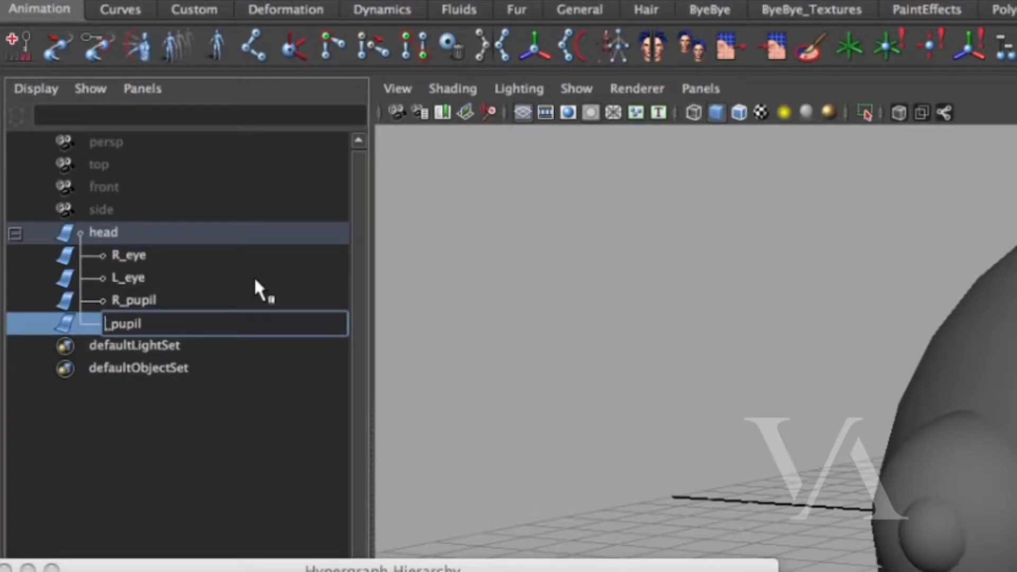
{"action": "type", "text": "L"}
{"action": "key", "text": "Return"}
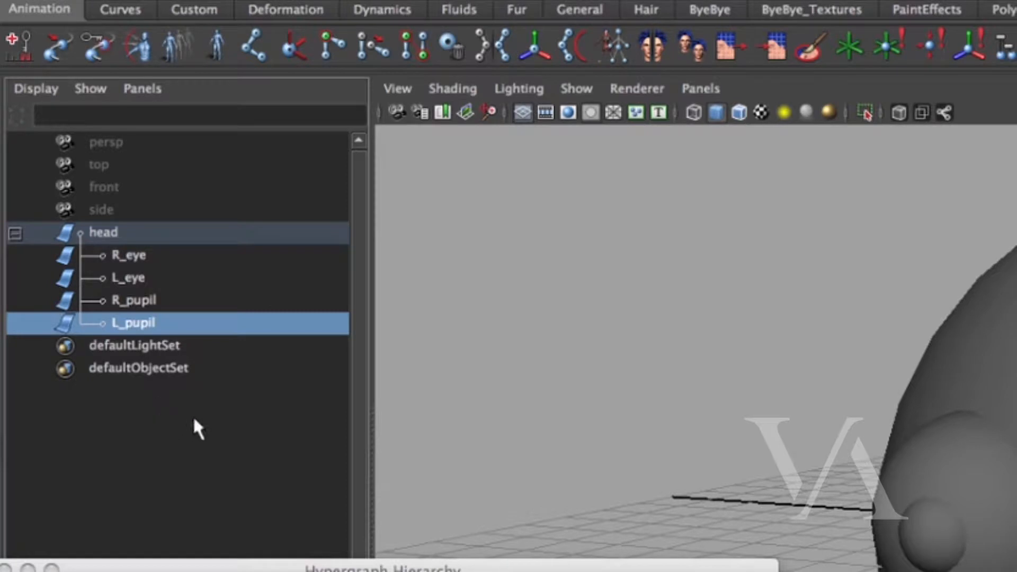
Move the Hypergraph window up and resize it to fit the whole head hierarchy
{"action": "left_click_drag", "start_coordinate": [401, 570], "coordinate": [439, 483]}
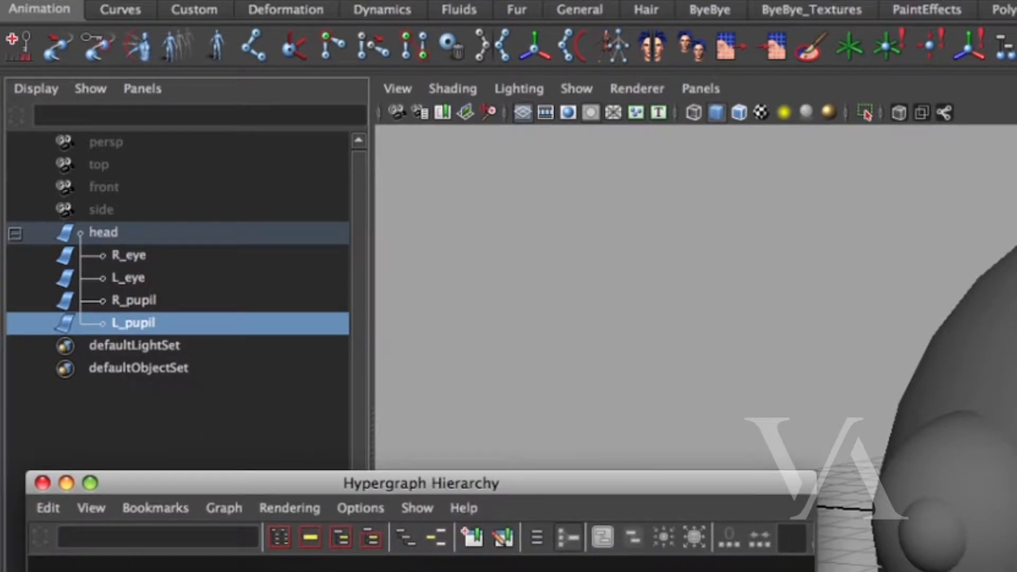
{"action": "left_click_drag", "start_coordinate": [816, 571], "coordinate": [758, 571]}
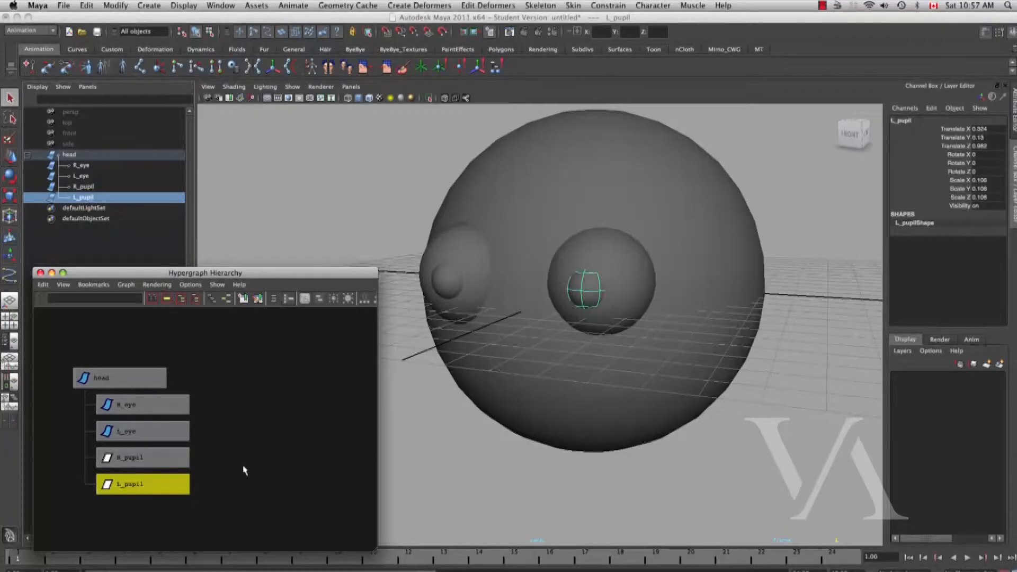
Select the head, try moving it with all its children, and undo the move
{"action": "left_click", "coordinate": [622, 452]}
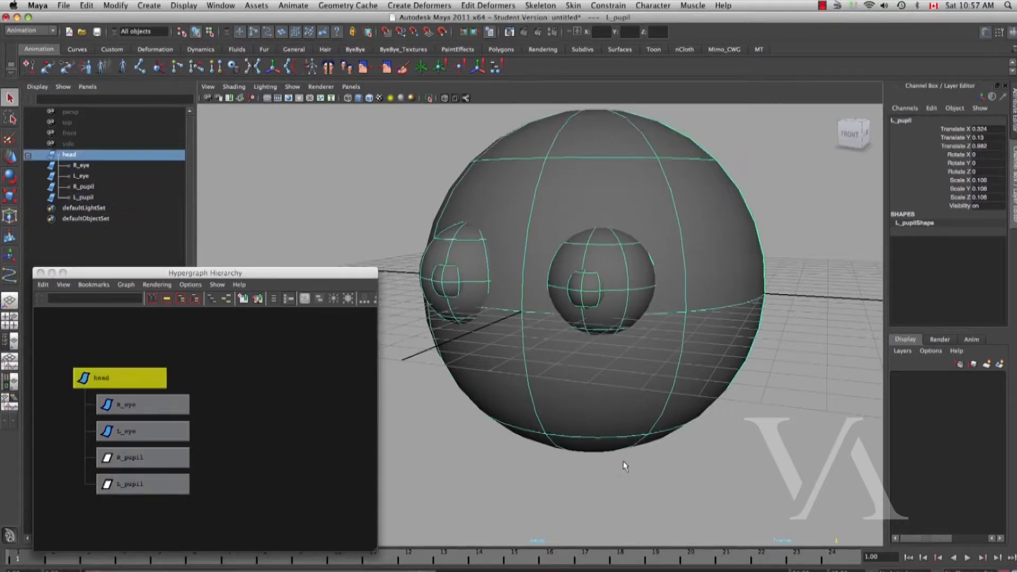
{"action": "middle_click_drag", "start_coordinate": [622, 451], "coordinate": [604, 440]}
{"action": "key", "text": "super+z"}
Select L_eye, try rotating it without its pupil, undo the rotation and deselect everything
{"action": "left_click", "coordinate": [702, 457]}
{"action": "left_click", "coordinate": [622, 315]}
{"action": "middle_click_drag", "start_coordinate": [675, 407], "coordinate": [640, 413]}
{"action": "key", "text": "e"}
{"action": "left_click_drag", "start_coordinate": [634, 271], "coordinate": [649, 277]}
{"action": "key", "text": "super+z"}
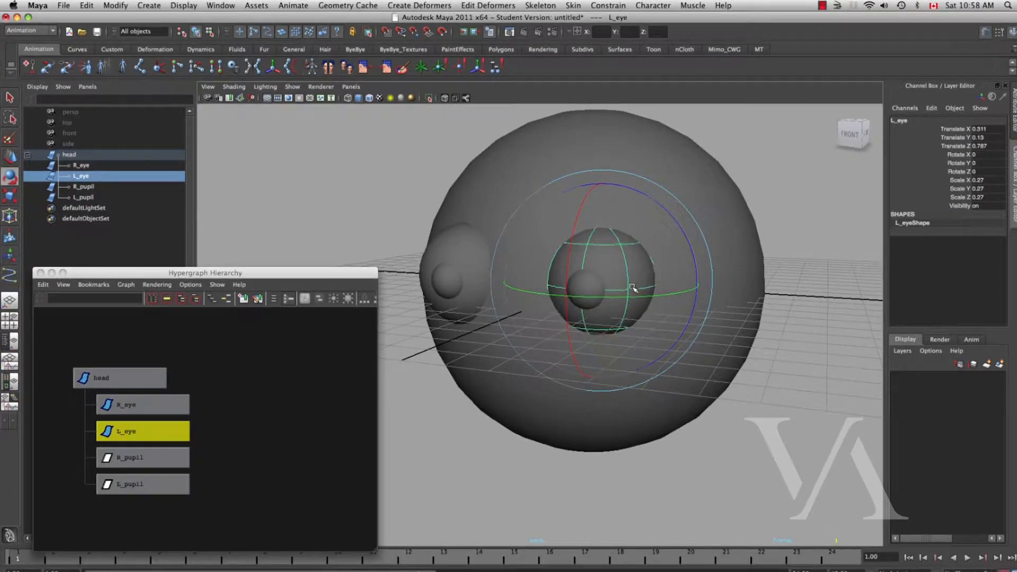
{"action": "key", "text": "q"}
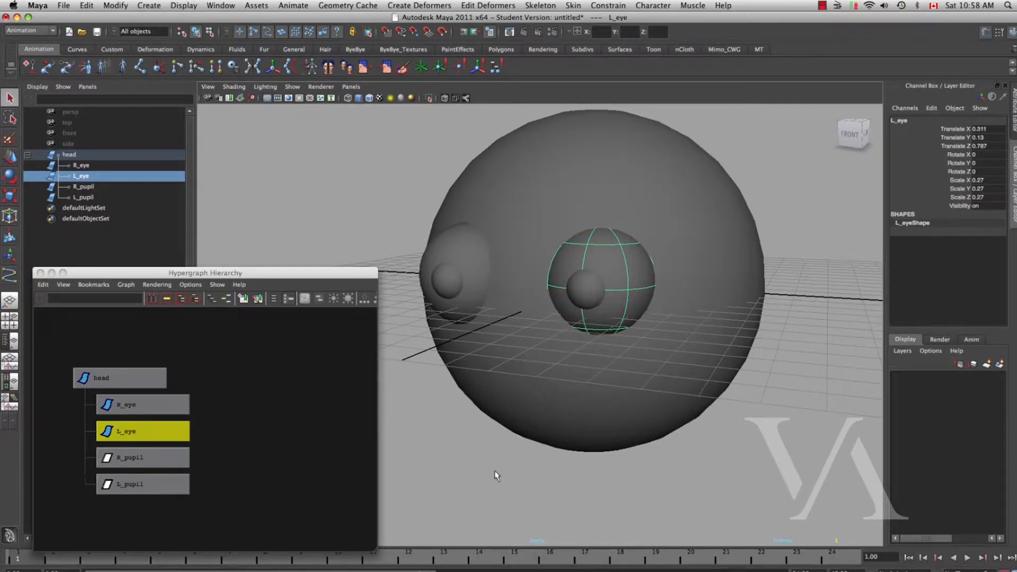
{"action": "left_click", "coordinate": [488, 484]}
{"action": "left_click", "coordinate": [290, 472]}
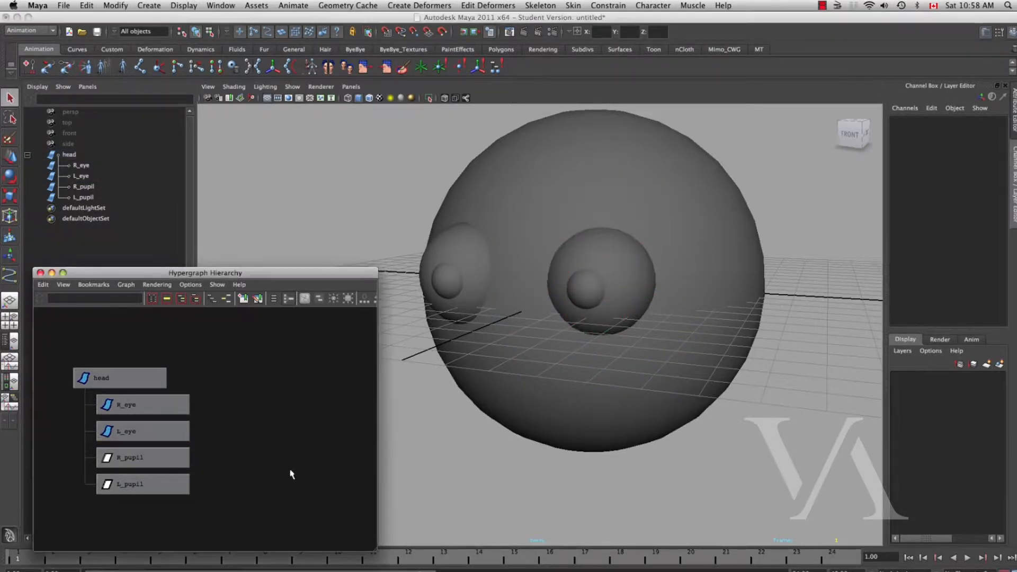
Parent R_pupil under R_eye and L_pupil under L_eye in the Hypergraph
{"action": "middle_click_drag", "start_coordinate": [162, 465], "coordinate": [161, 462]}
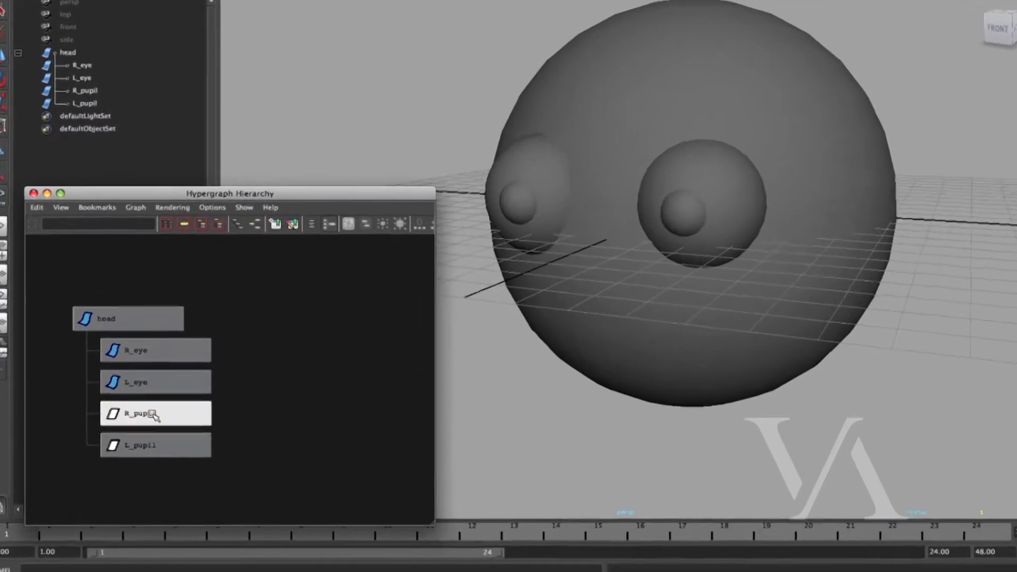
{"action": "left_click", "coordinate": [151, 464]}
{"action": "middle_click_drag", "start_coordinate": [171, 369], "coordinate": [186, 297]}
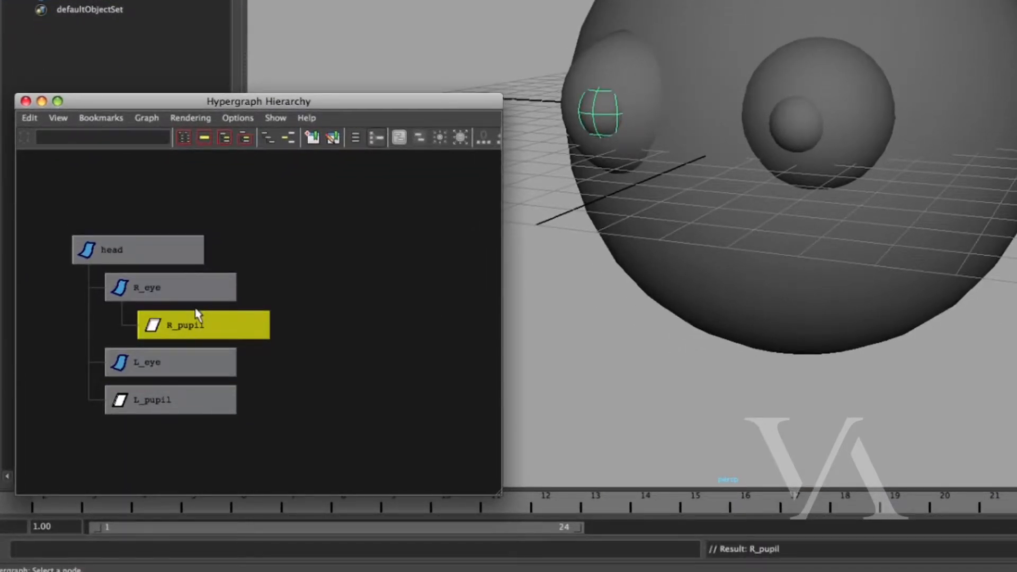
{"action": "left_click", "coordinate": [183, 410]}
{"action": "middle_click_drag", "start_coordinate": [186, 411], "coordinate": [196, 380]}
{"action": "left_click", "coordinate": [721, 389]}
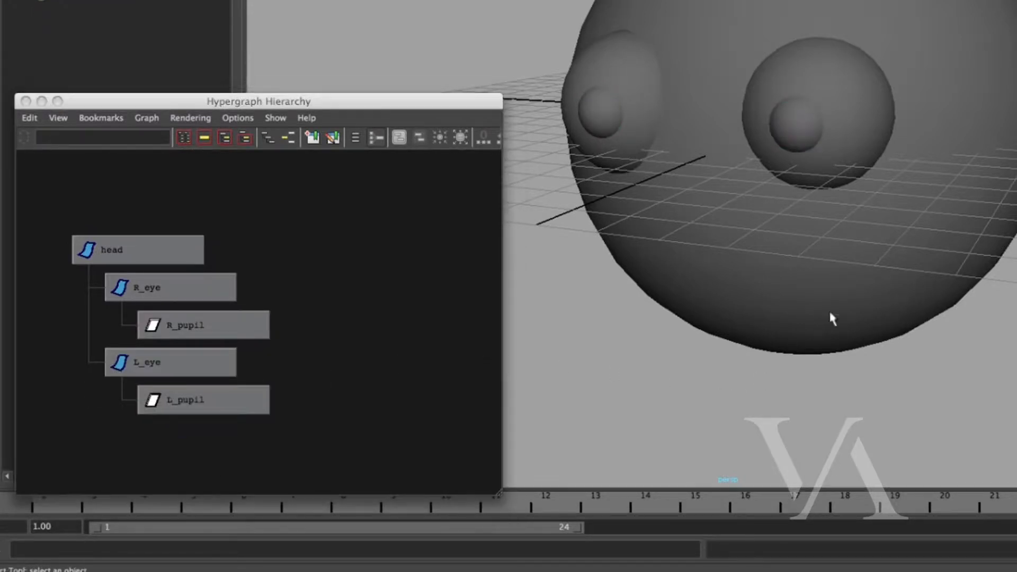
Try moving the head with the nested eyes and pupils, and undo the move
{"action": "left_click", "coordinate": [904, 290]}
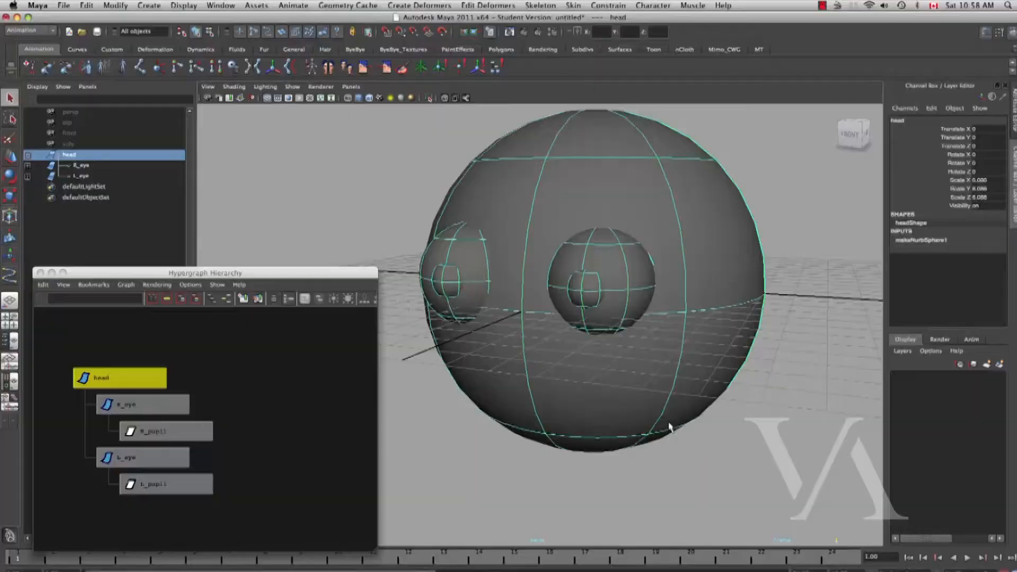
{"action": "key", "text": "w"}
{"action": "left_click_drag", "start_coordinate": [591, 285], "coordinate": [623, 304]}
{"action": "key", "text": "super+z"}
{"action": "left_click", "coordinate": [681, 464]}
{"action": "left_click", "coordinate": [671, 440]}
Select L_eye, try rotating and moving it together with its child pupil, and undo the changes
{"action": "left_click", "coordinate": [608, 282]}
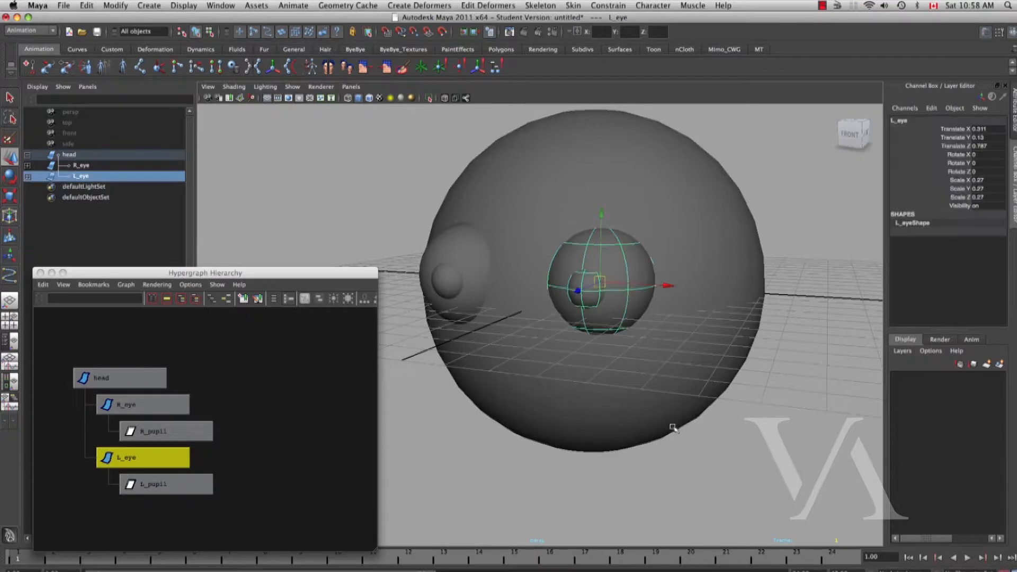
{"action": "key", "text": "e"}
{"action": "mouse_move", "coordinate": [624, 281]}
{"action": "left_mouse_down"}
{"action": "mouse_move", "coordinate": [625, 259]}
{"action": "mouse_move", "coordinate": [658, 277]}
{"action": "mouse_move", "coordinate": [628, 253]}
{"action": "mouse_move", "coordinate": [609, 281]}
{"action": "mouse_move", "coordinate": [596, 278]}
{"action": "mouse_move", "coordinate": [625, 292]}
{"action": "left_mouse_up"}
{"action": "key", "text": "ctrl+z"}
{"action": "key", "text": "w"}
{"action": "mouse_move", "coordinate": [596, 291]}
{"action": "left_mouse_down"}
{"action": "mouse_move", "coordinate": [644, 280]}
{"action": "mouse_move", "coordinate": [592, 270]}
{"action": "mouse_move", "coordinate": [617, 276]}
{"action": "mouse_move", "coordinate": [614, 291]}
{"action": "left_mouse_up"}
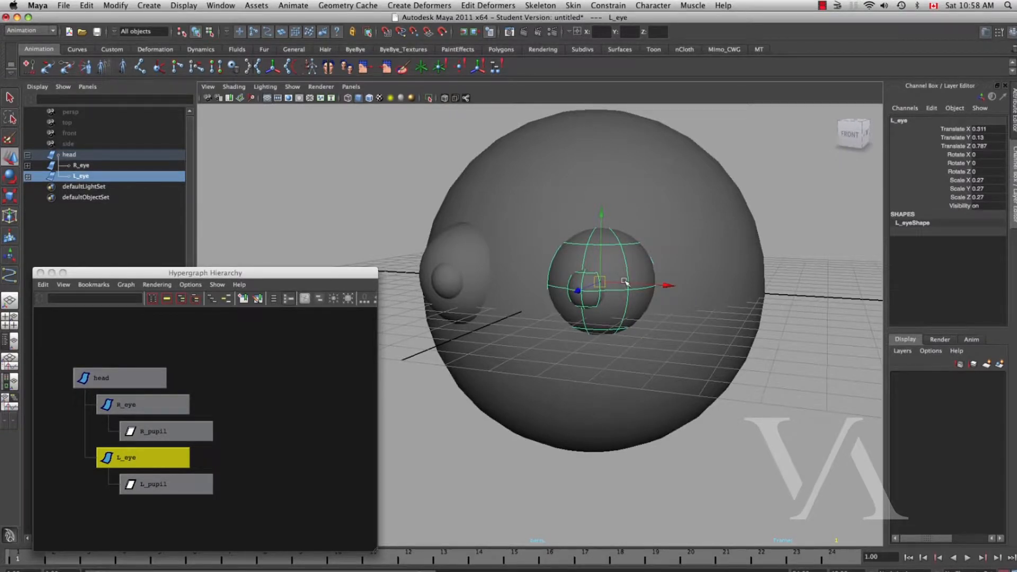
Select R_eye, try rotating it together with its child pupil, and deselect it
{"action": "left_click", "coordinate": [463, 262]}
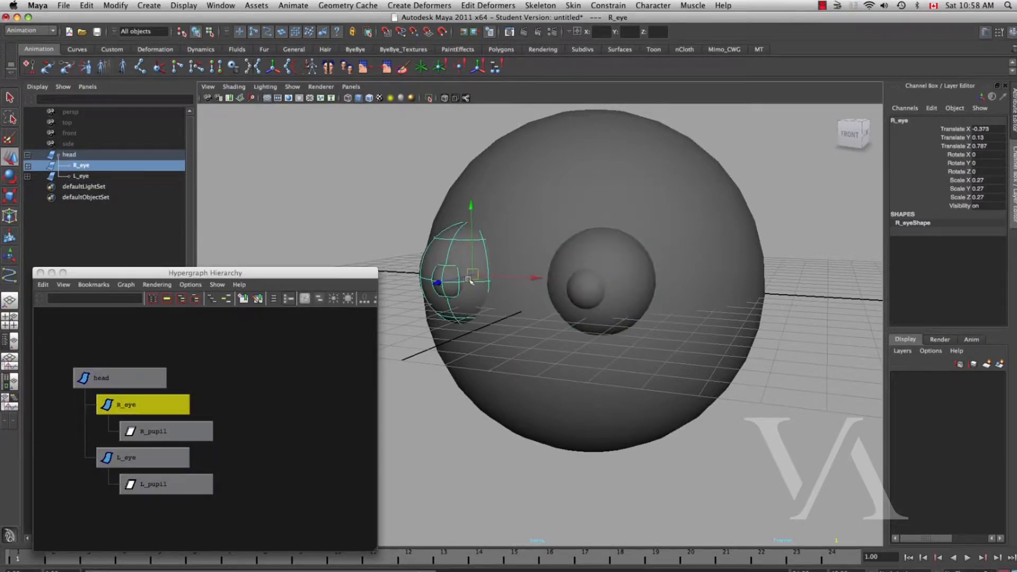
{"action": "key", "text": "e"}
{"action": "left_click_drag", "start_coordinate": [471, 289], "coordinate": [466, 291]}
{"action": "left_click", "coordinate": [687, 472]}
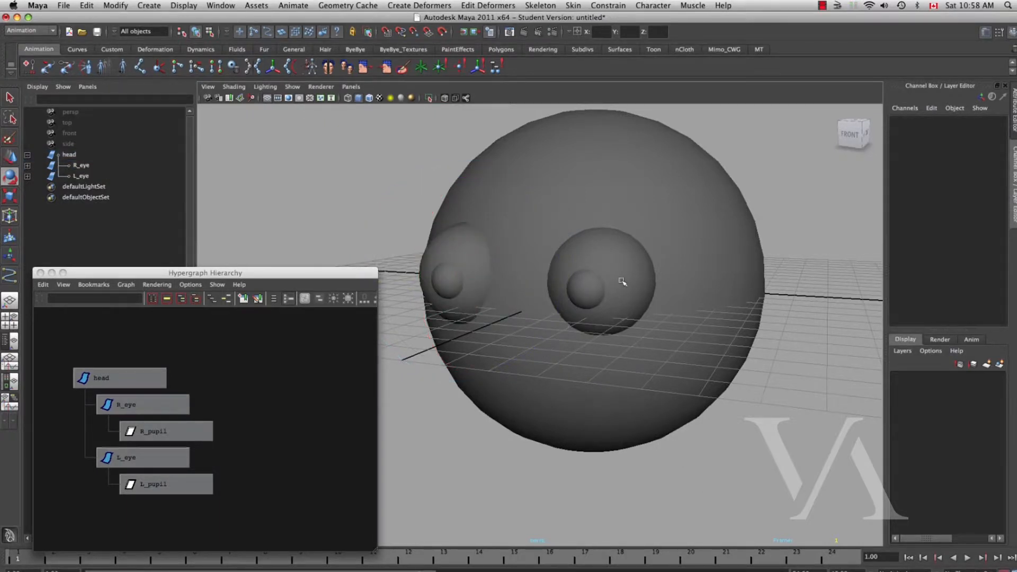
Select L_eye and R_eye together and try rotating both about the Y axis by about -6.6 degrees
{"action": "left_click", "coordinate": [624, 281]}
{"action": "left_click", "coordinate": [470, 264], "text": "shift"}
{"action": "mouse_move", "coordinate": [513, 291]}
{"action": "left_mouse_down"}
{"action": "mouse_move", "coordinate": [482, 291]}
{"action": "mouse_move", "coordinate": [498, 289]}
{"action": "left_mouse_up"}
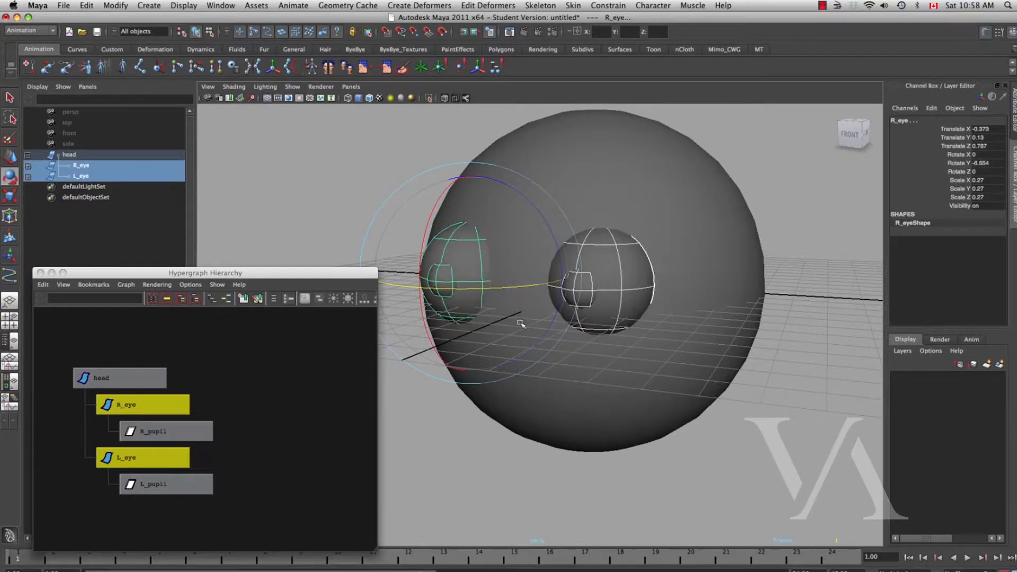
{"action": "key", "text": "q"}
{"action": "left_click", "coordinate": [683, 442]}
{"action": "right_click_drag", "start_coordinate": [636, 436], "coordinate": [551, 387], "text": "alt"}
{"action": "left_click_drag", "start_coordinate": [551, 387], "coordinate": [629, 411], "text": "alt"}
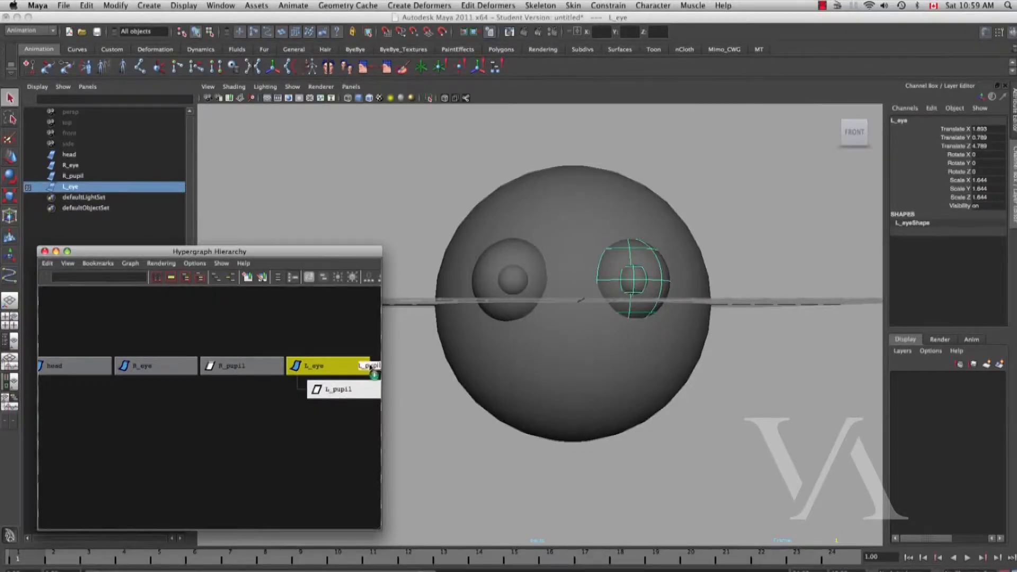
Unparent L_pupil from L_eye in the Hypergraph and clear the selection
{"action": "middle_click_drag", "start_coordinate": [370, 367], "coordinate": [304, 411]}
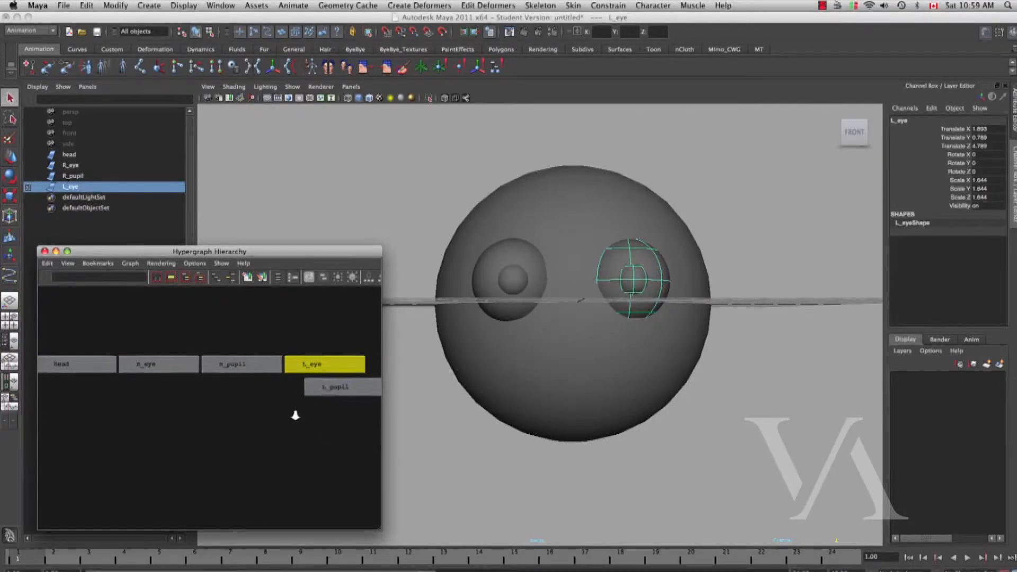
{"action": "left_click", "coordinate": [256, 427]}
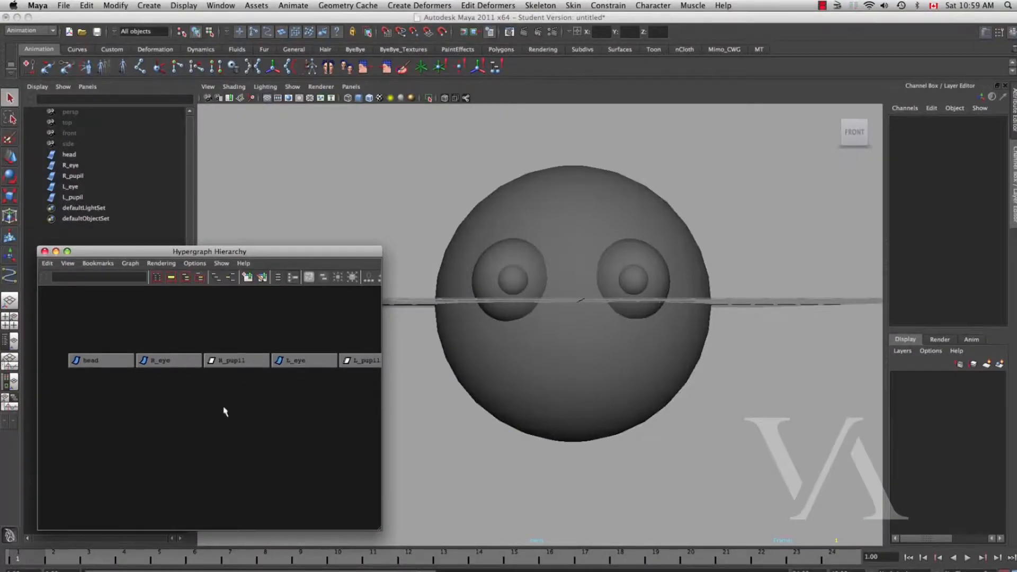
{"action": "middle_click_drag", "start_coordinate": [224, 407], "coordinate": [194, 412], "text": "alt"}
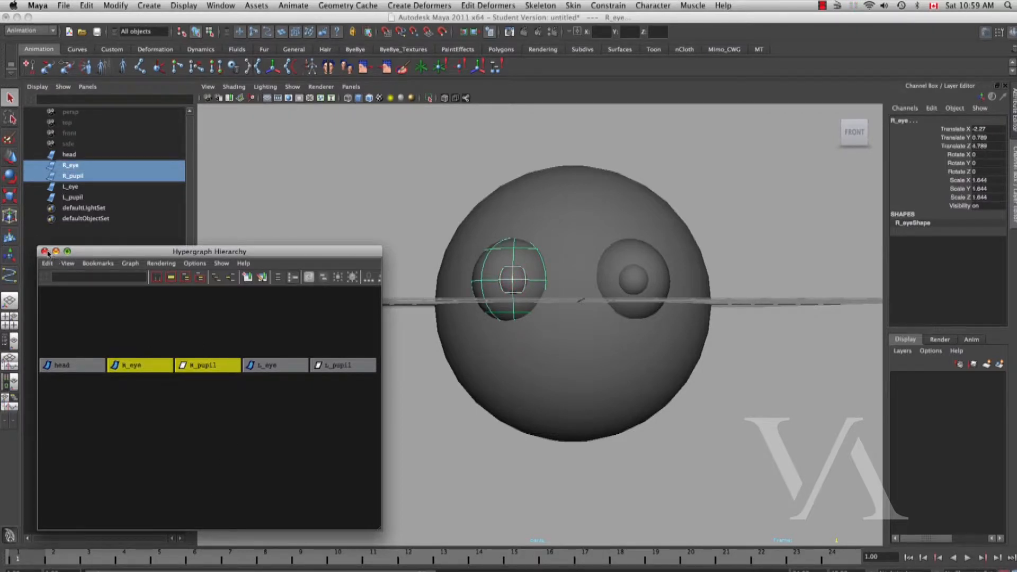
Shift the Hypergraph window aside, select R_eye in the scene, add R_pupil to the selection, and deselect both
{"action": "left_click_drag", "start_coordinate": [212, 254], "coordinate": [186, 255]}
{"action": "middle_click_drag", "start_coordinate": [510, 358], "coordinate": [548, 381], "text": "alt"}
{"action": "right_click_drag", "start_coordinate": [549, 381], "coordinate": [659, 395], "text": "alt"}
{"action": "left_click_drag", "start_coordinate": [659, 394], "coordinate": [615, 401], "text": "alt"}
{"action": "left_click", "coordinate": [432, 272]}
{"action": "left_click", "coordinate": [511, 326]}
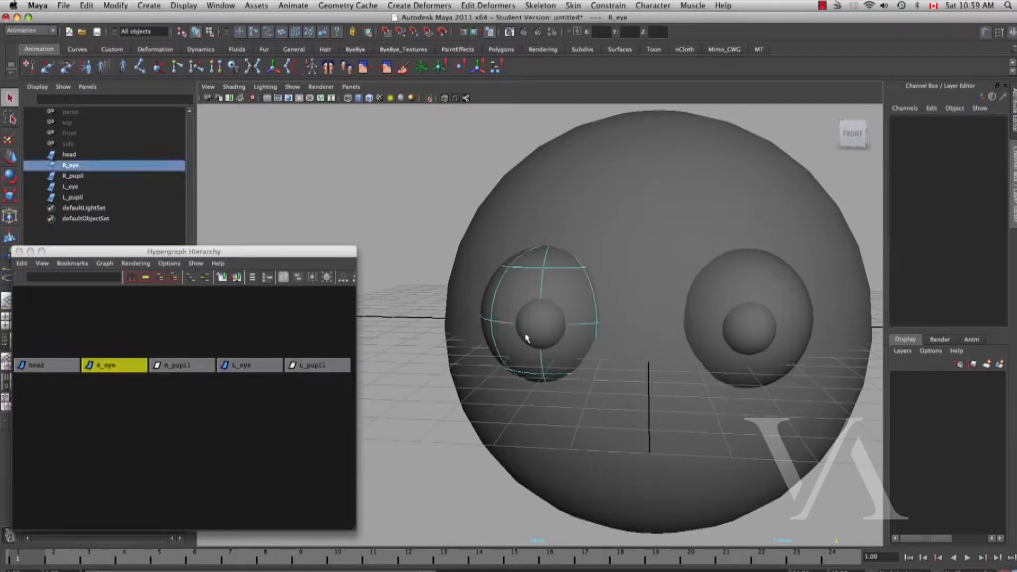
{"action": "left_click", "coordinate": [544, 346], "text": "shift"}
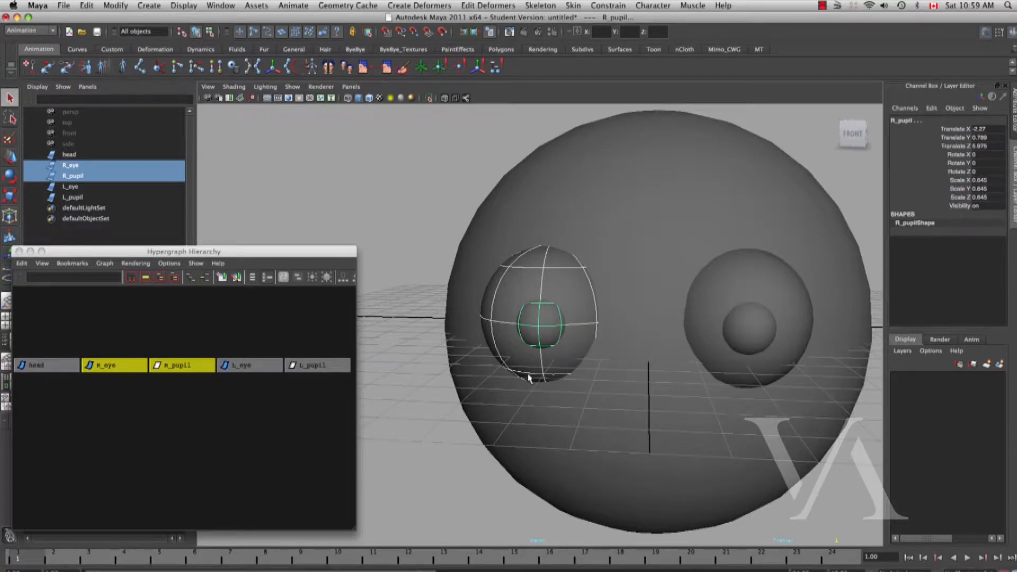
{"action": "left_click", "coordinate": [399, 255]}
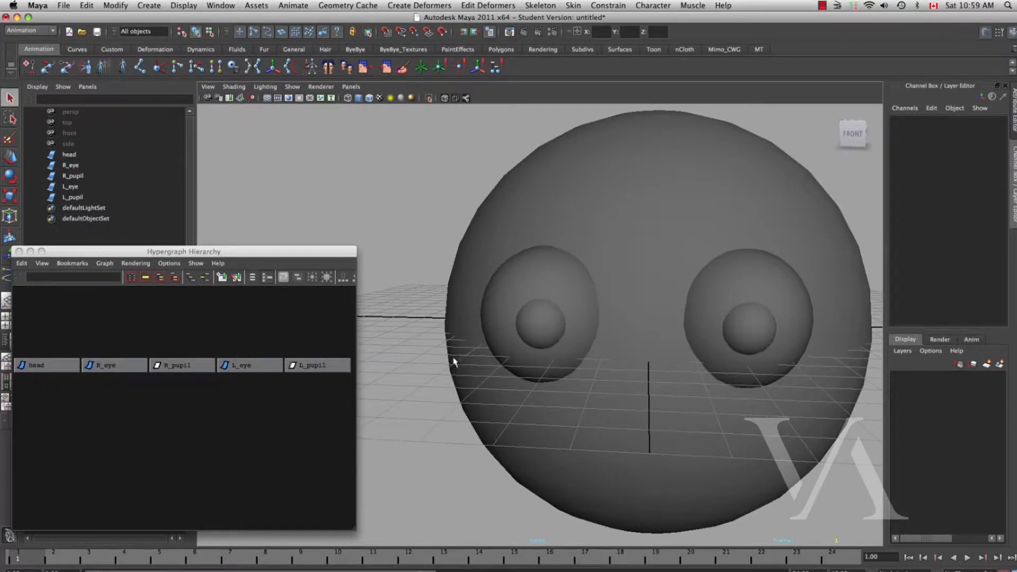
Review the Parent command, then try parenting R_eye under R_pupil by selecting the eye first and the pupil last
{"action": "left_click", "coordinate": [87, 5]}
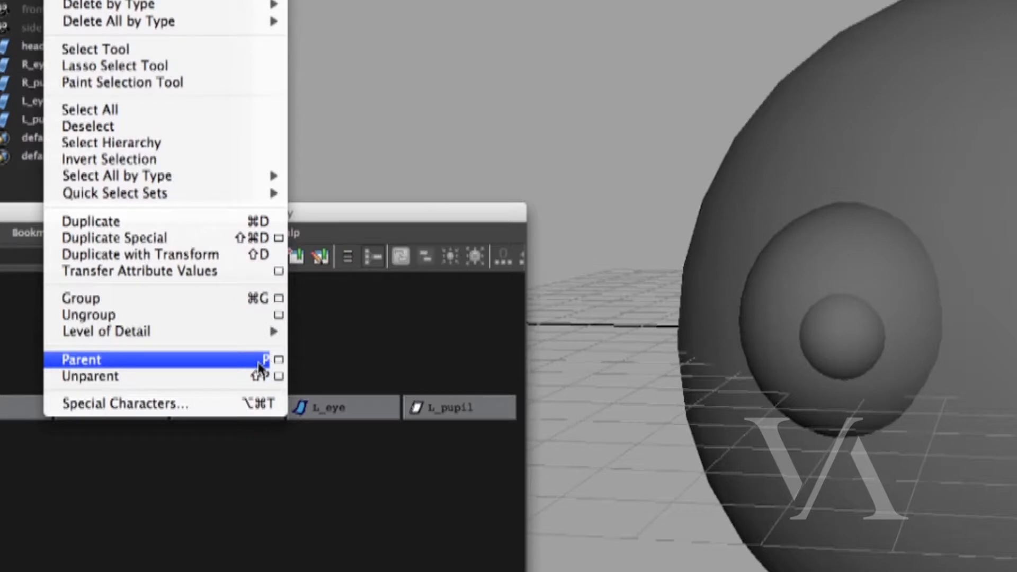
{"action": "left_click", "coordinate": [503, 109]}
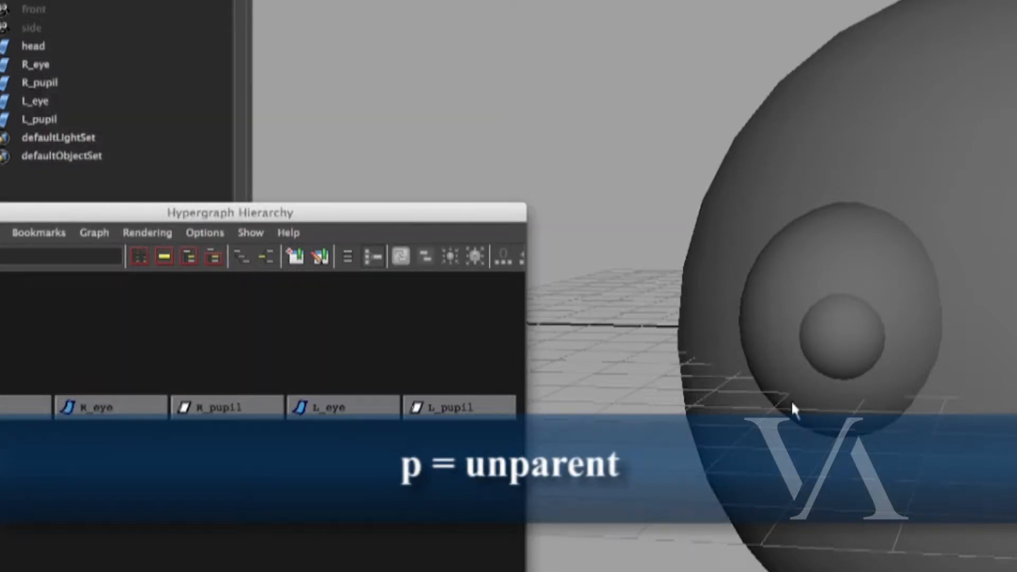
{"action": "left_click", "coordinate": [810, 403]}
{"action": "left_click", "coordinate": [848, 339]}
{"action": "left_click", "coordinate": [850, 390]}
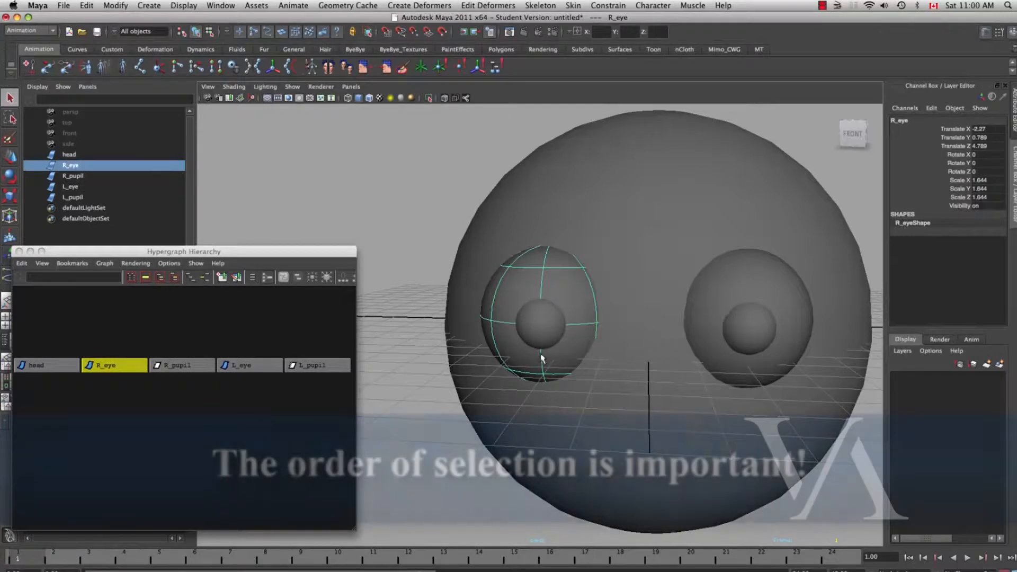
{"action": "left_click", "coordinate": [546, 323], "text": "shift"}
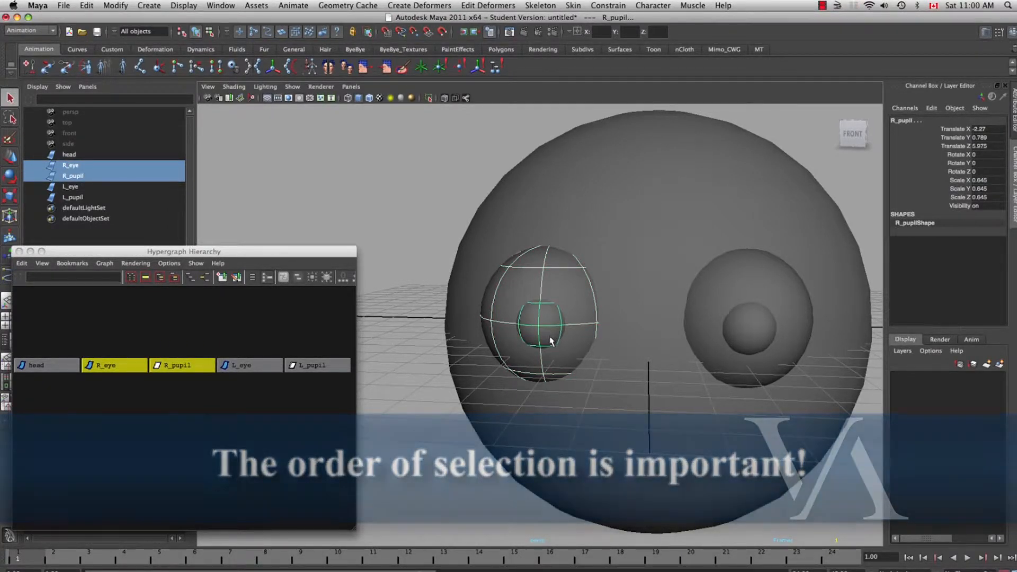
{"action": "key", "text": "p"}
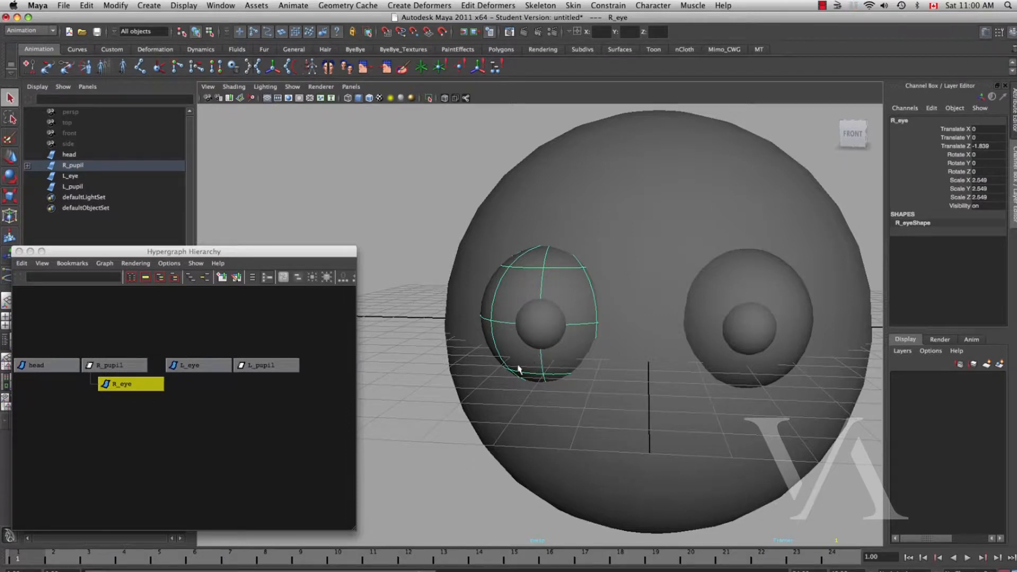
Try moving R_pupil with its child R_eye, try moving R_eye alone, and undo the moves and the parenting
{"action": "middle_click_drag", "start_coordinate": [236, 425], "coordinate": [257, 435], "text": "alt"}
{"action": "right_click_drag", "start_coordinate": [257, 434], "coordinate": [334, 427], "text": "alt"}
{"action": "middle_click_drag", "start_coordinate": [242, 425], "coordinate": [263, 438], "text": "alt"}
{"action": "right_click_drag", "start_coordinate": [263, 439], "coordinate": [277, 443], "text": "alt"}
{"action": "middle_click_drag", "start_coordinate": [277, 444], "coordinate": [263, 463], "text": "alt"}
{"action": "left_click_drag", "start_coordinate": [185, 361], "coordinate": [181, 380]}
{"action": "left_click", "coordinate": [175, 389]}
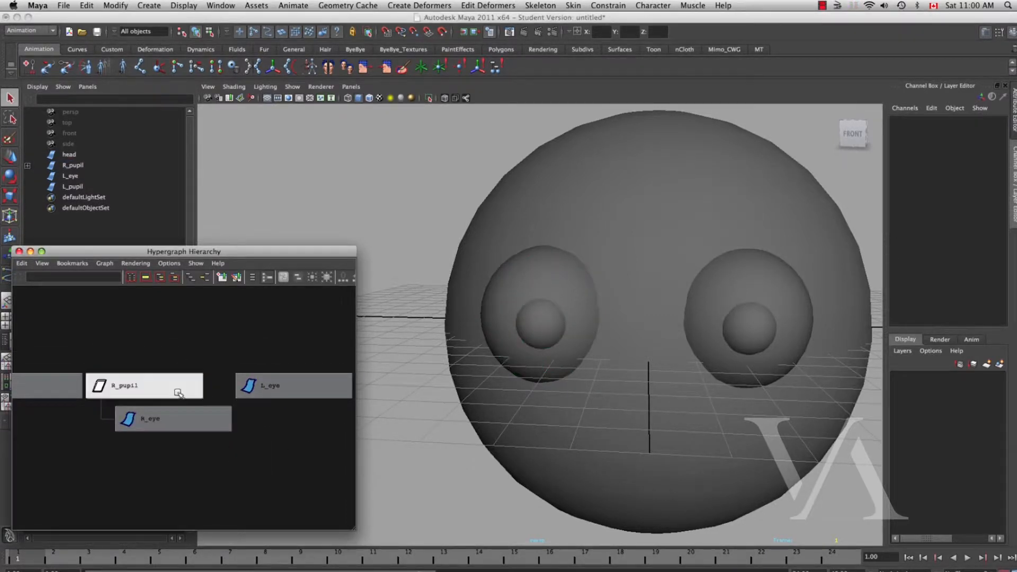
{"action": "key", "text": "w"}
{"action": "mouse_move", "coordinate": [544, 323]}
{"action": "left_mouse_down"}
{"action": "mouse_move", "coordinate": [549, 347]}
{"action": "mouse_move", "coordinate": [548, 317]}
{"action": "left_mouse_up"}
{"action": "left_click", "coordinate": [444, 432]}
{"action": "left_click", "coordinate": [529, 359]}
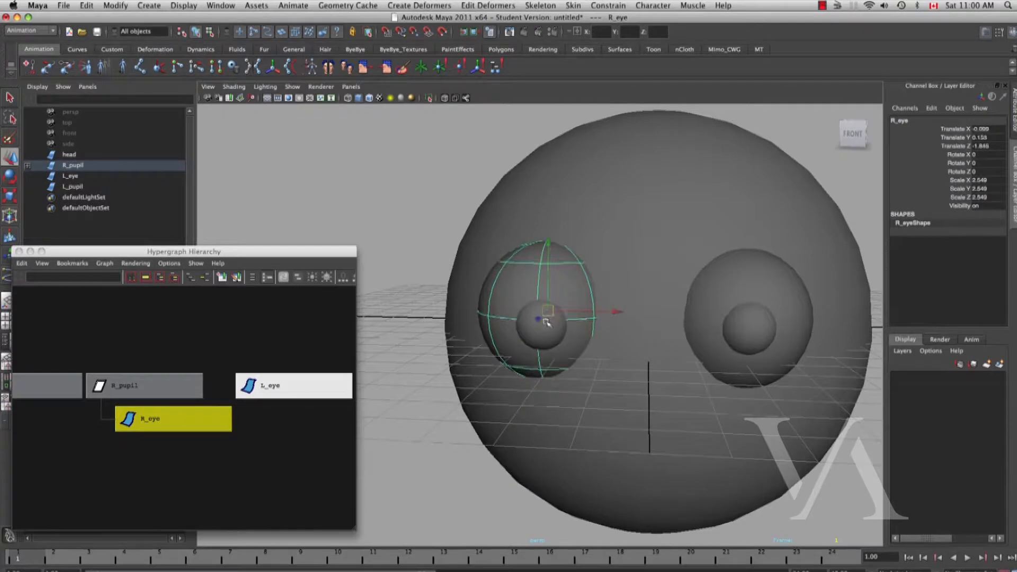
{"action": "key", "text": "z"}
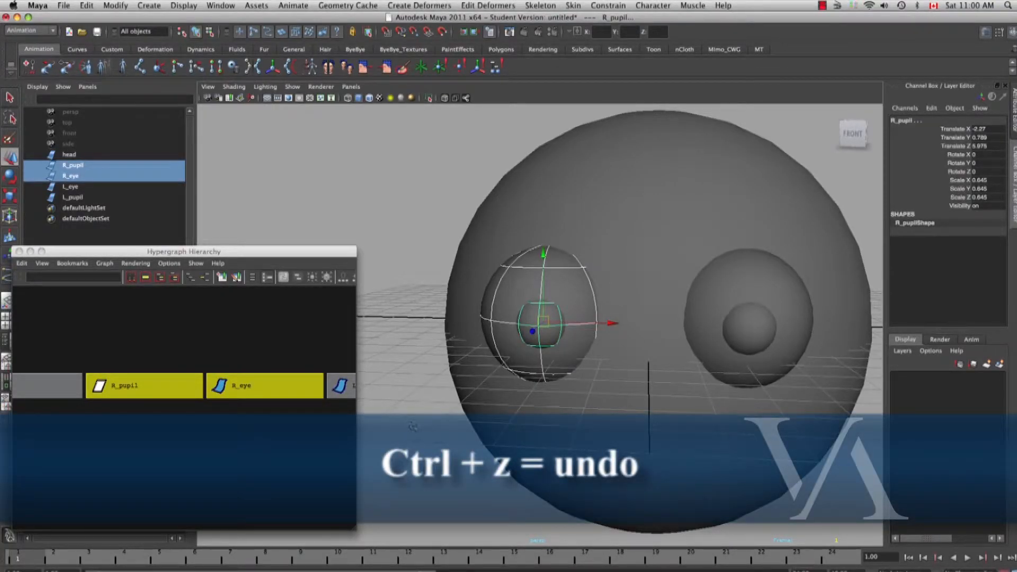
Parent R_pupil under R_eye, with the pupil selected first and the eye last
{"action": "key", "text": "ctrl+z"}
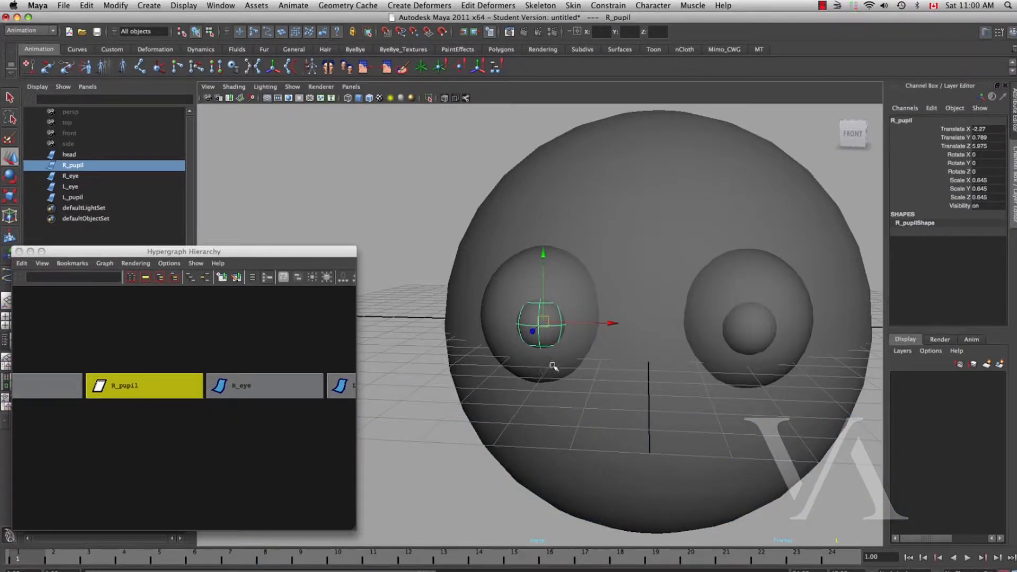
{"action": "left_click", "coordinate": [551, 372], "text": "shift"}
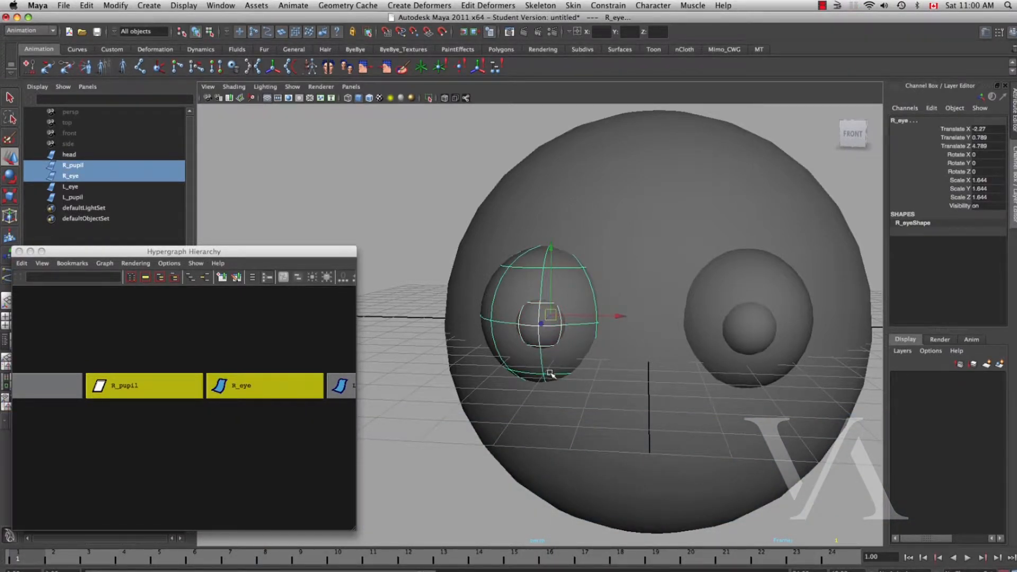
{"action": "key", "text": "p"}
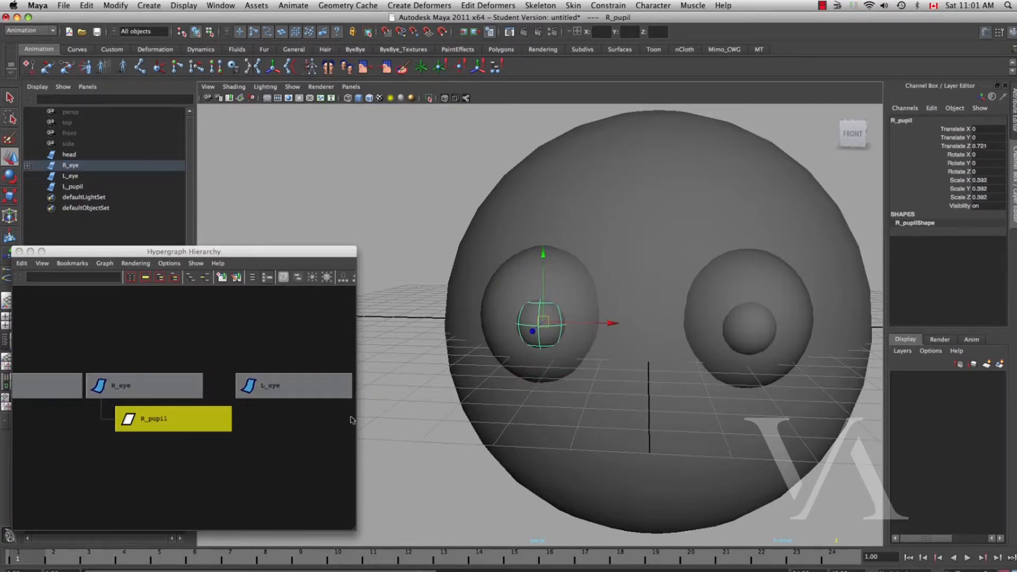
Select R_eye in the Hypergraph, try rotating it freely with its child pupil, undo the rotation, and deselect it
{"action": "left_click", "coordinate": [175, 393]}
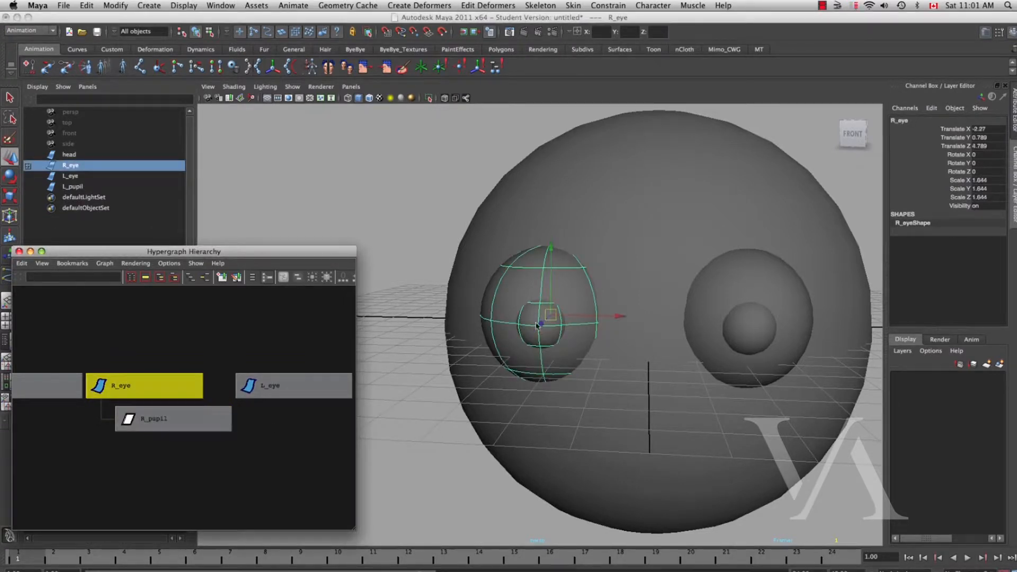
{"action": "key", "text": "e"}
{"action": "mouse_move", "coordinate": [558, 318]}
{"action": "left_mouse_down"}
{"action": "mouse_move", "coordinate": [540, 329]}
{"action": "mouse_move", "coordinate": [586, 309]}
{"action": "mouse_move", "coordinate": [551, 269]}
{"action": "mouse_move", "coordinate": [552, 306]}
{"action": "mouse_move", "coordinate": [573, 310]}
{"action": "left_mouse_up"}
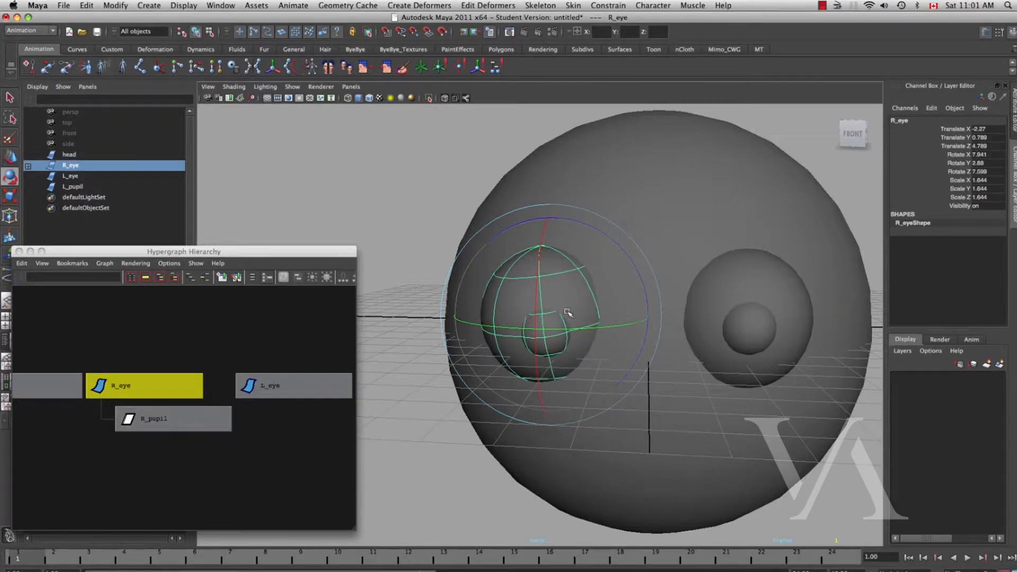
{"action": "key", "text": "ctrl+z"}
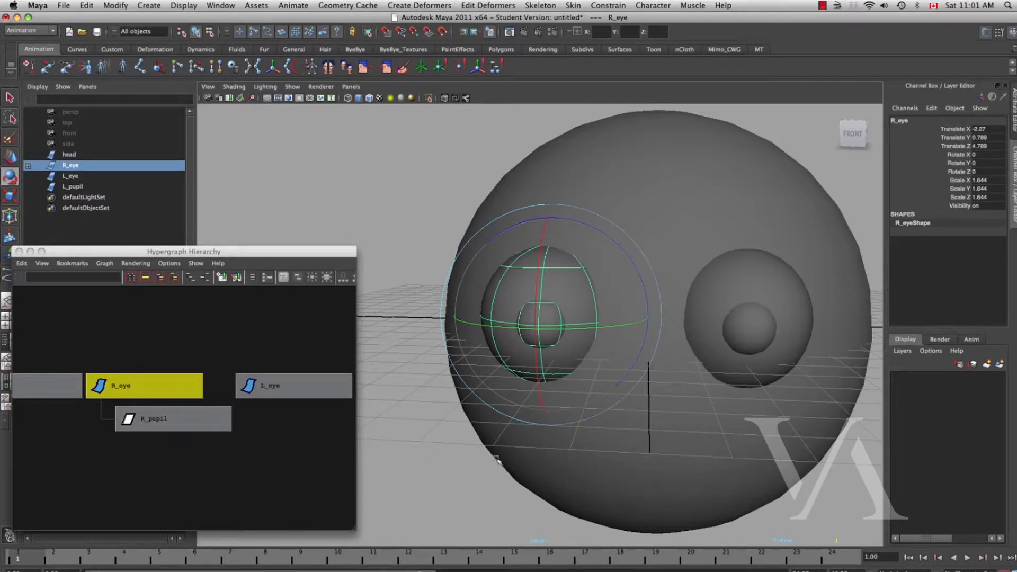
{"action": "left_click", "coordinate": [448, 465]}
Parent L_pupil under L_eye, with the eye selected last
{"action": "left_click_drag", "start_coordinate": [563, 356], "coordinate": [551, 387], "text": "alt"}
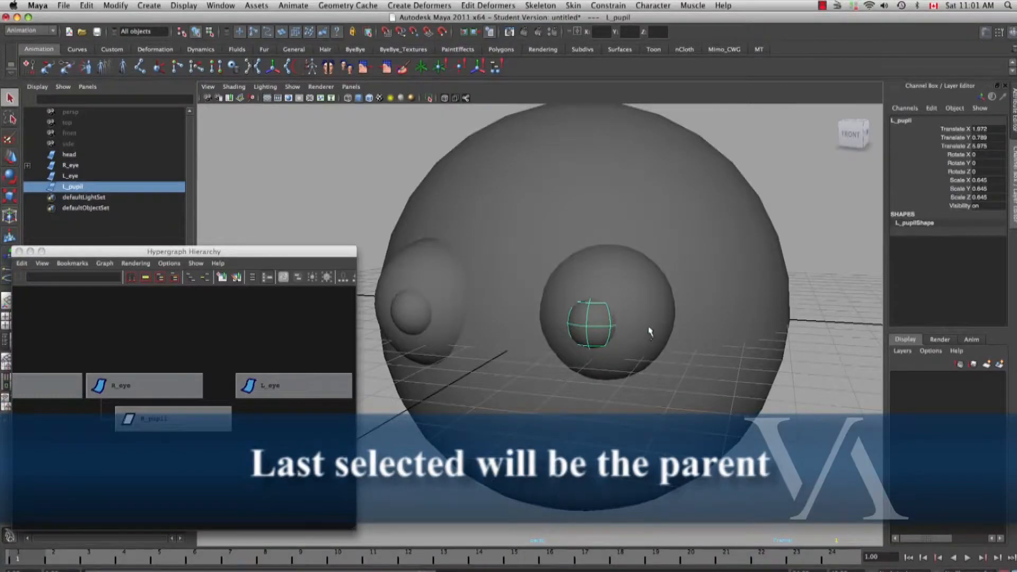
{"action": "left_click", "coordinate": [650, 331], "text": "shift"}
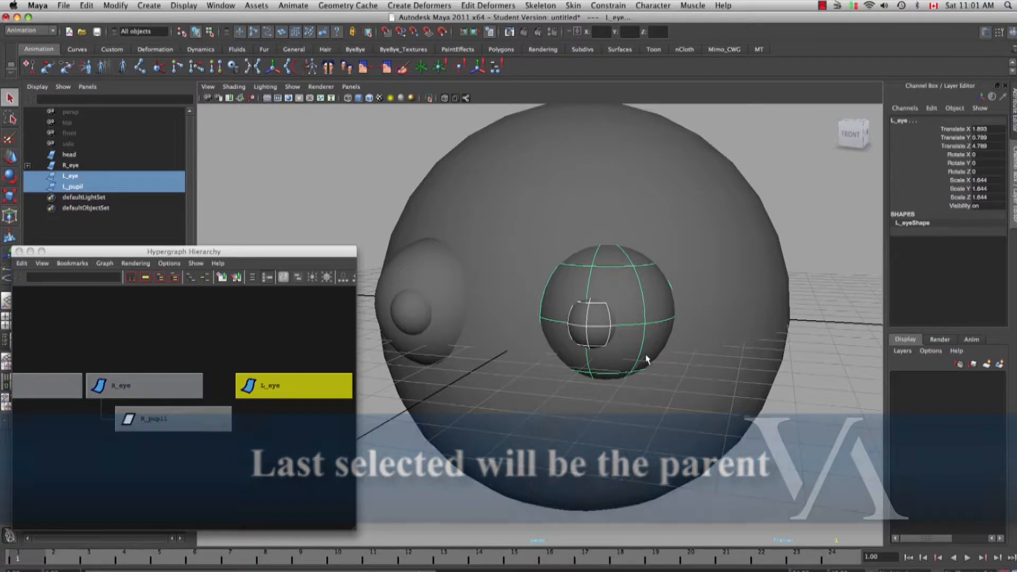
{"action": "key", "text": "p"}
Shift the Hypergraph window slightly, parent R_eye and L_eye under head with head selected last, and clear the selection
{"action": "right_click_drag", "start_coordinate": [343, 458], "coordinate": [233, 461], "text": "alt"}
{"action": "middle_click_drag", "start_coordinate": [233, 460], "coordinate": [258, 450], "text": "alt"}
{"action": "right_click_drag", "start_coordinate": [258, 449], "coordinate": [244, 448], "text": "alt"}
{"action": "left_click_drag", "start_coordinate": [244, 252], "coordinate": [258, 245]}
{"action": "left_click", "coordinate": [196, 357]}
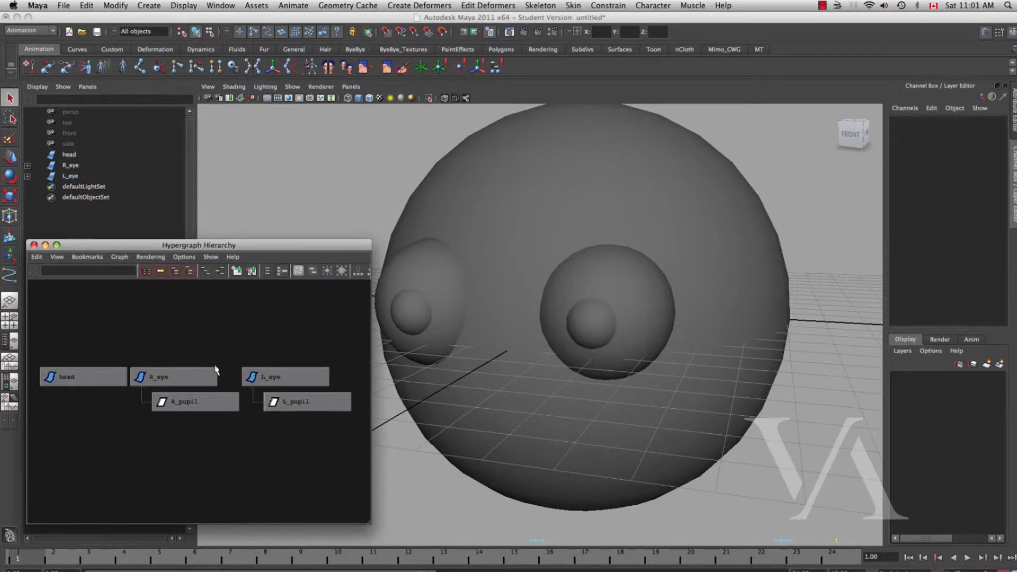
{"action": "left_click_drag", "start_coordinate": [258, 370], "coordinate": [259, 372]}
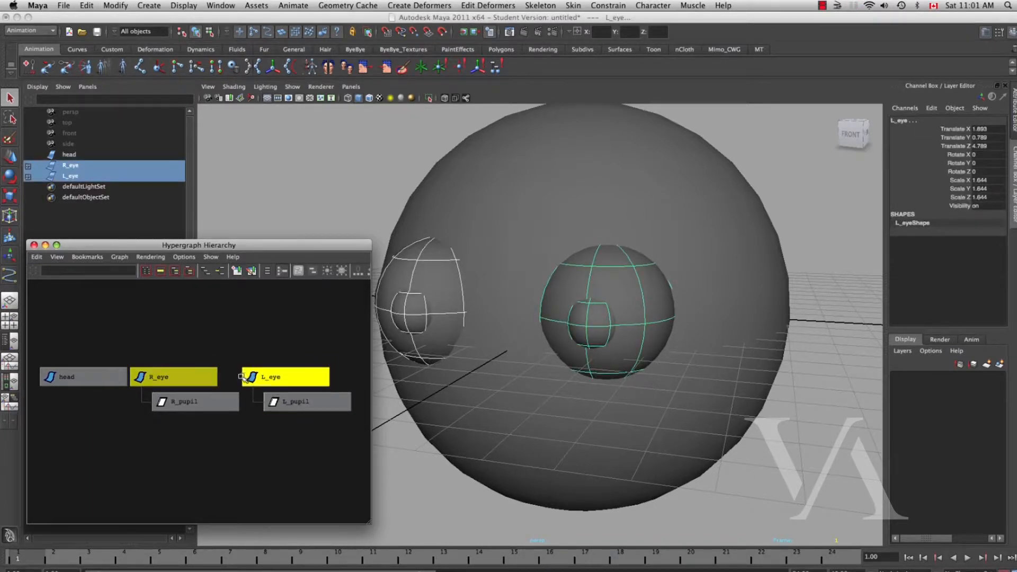
{"action": "left_click", "coordinate": [102, 378], "text": "shift"}
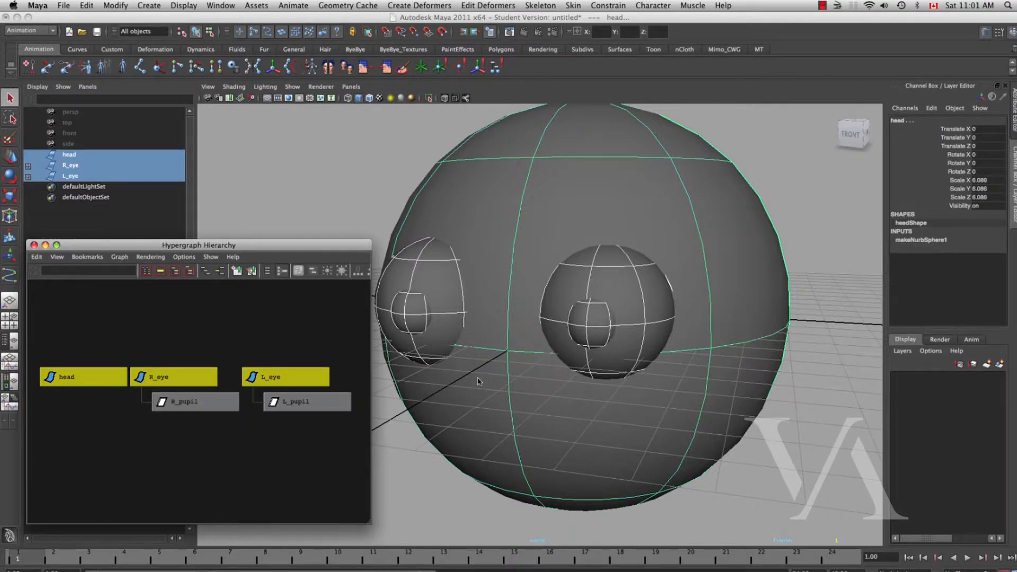
{"action": "key", "text": "p"}
{"action": "key", "text": "a"}
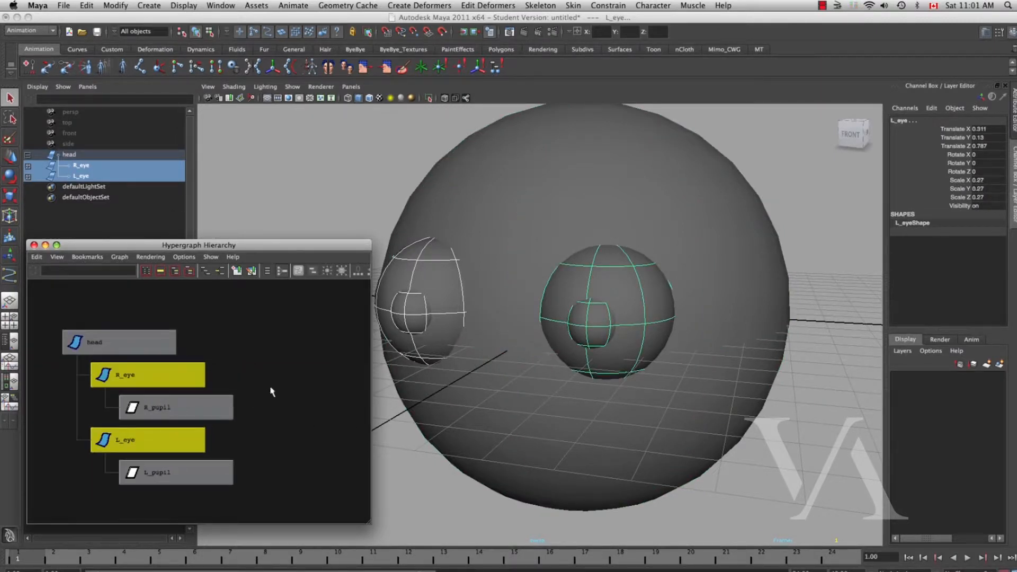
{"action": "left_click", "coordinate": [303, 434]}
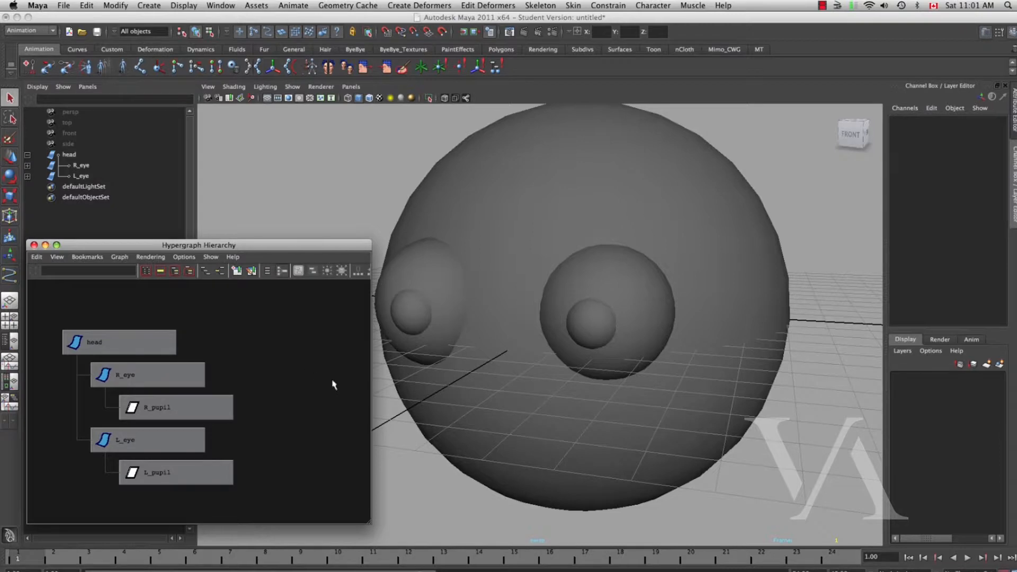
Unparent the eyes from head and the pupils from the eyes, and clear the selection
{"action": "right_click_drag", "start_coordinate": [295, 362], "coordinate": [298, 373], "text": "alt"}
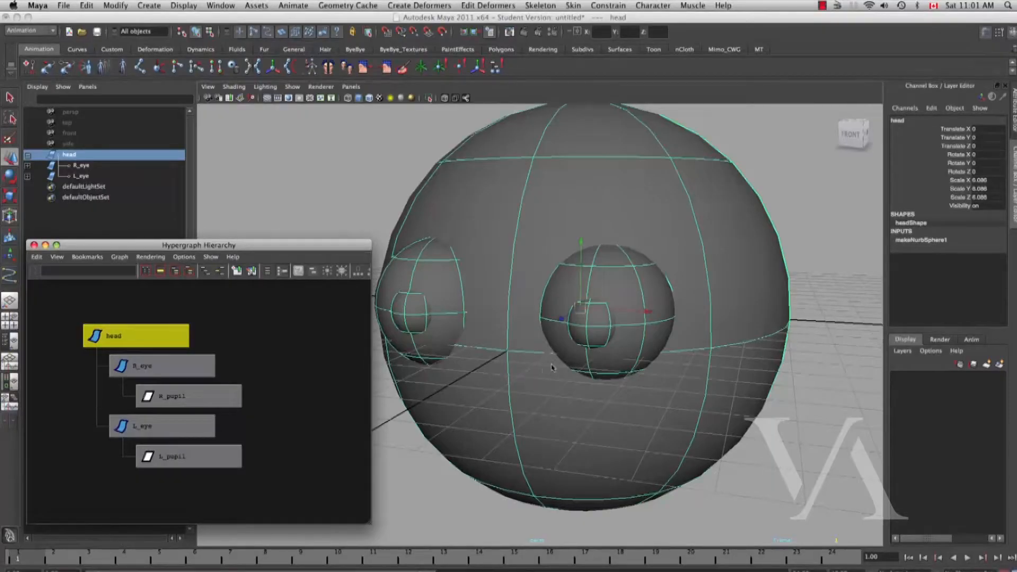
{"action": "mouse_move", "coordinate": [577, 360]}
{"action": "left_mouse_down", "text": "alt"}
{"action": "mouse_move", "coordinate": [596, 361]}
{"action": "mouse_move", "coordinate": [566, 361]}
{"action": "left_mouse_up", "text": "alt"}
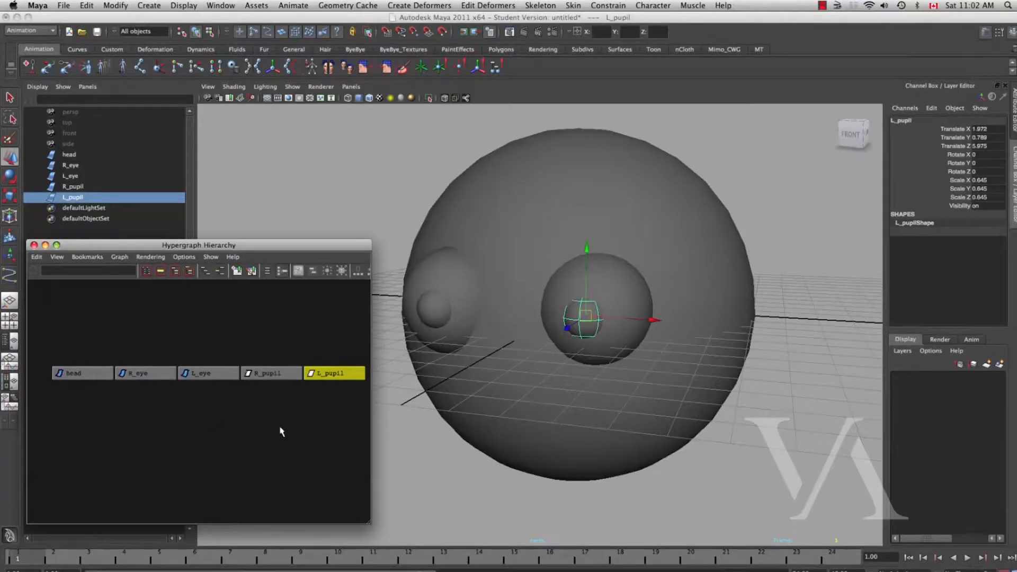
{"action": "left_click", "coordinate": [353, 462]}
Select R_pupil and R_eye in the scene and group them
{"action": "middle_click_drag", "start_coordinate": [545, 426], "coordinate": [592, 412], "text": "alt"}
{"action": "right_click_drag", "start_coordinate": [556, 422], "coordinate": [570, 426], "text": "alt"}
{"action": "left_click_drag", "start_coordinate": [570, 425], "coordinate": [497, 337], "text": "alt"}
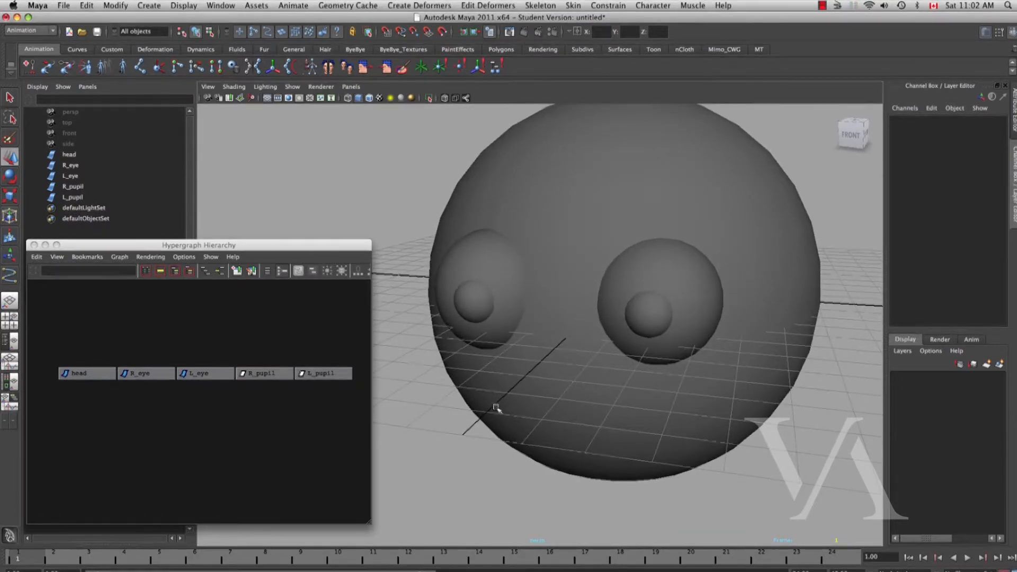
{"action": "left_click_drag", "start_coordinate": [495, 401], "coordinate": [501, 424], "text": "alt"}
{"action": "left_click", "coordinate": [479, 329]}
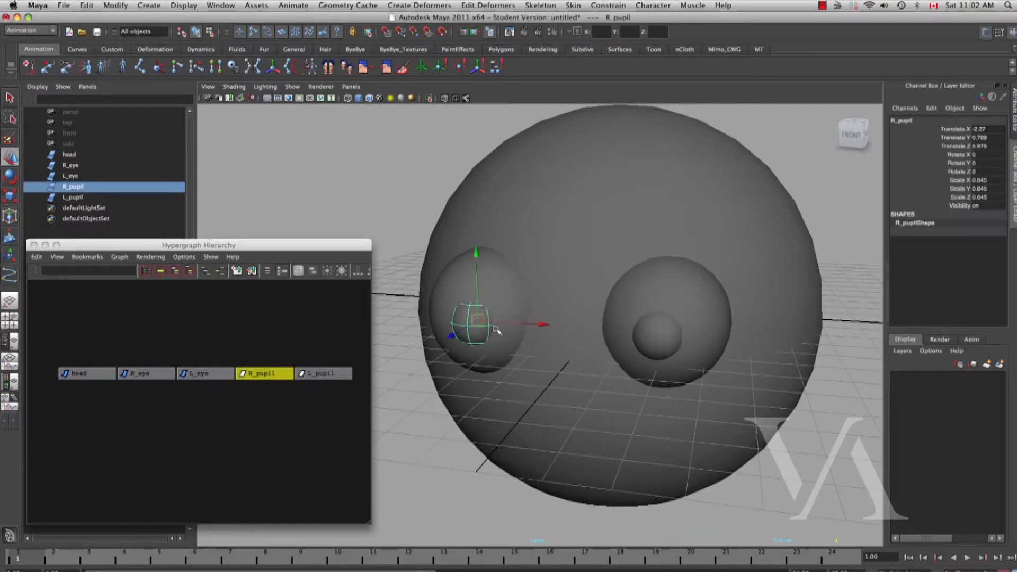
{"action": "left_click", "coordinate": [525, 353], "text": "shift"}
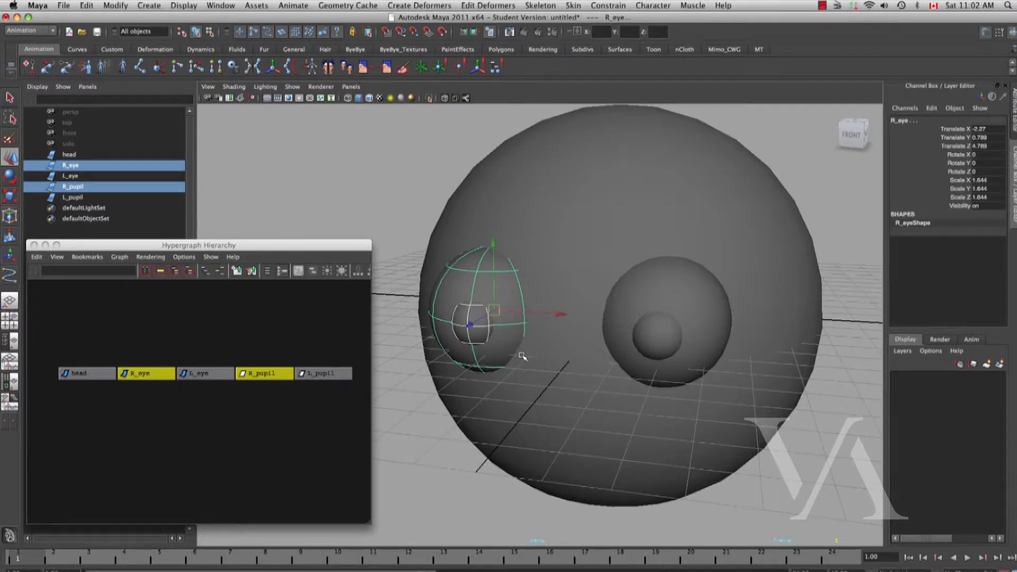
{"action": "key", "text": "ctrl+g"}
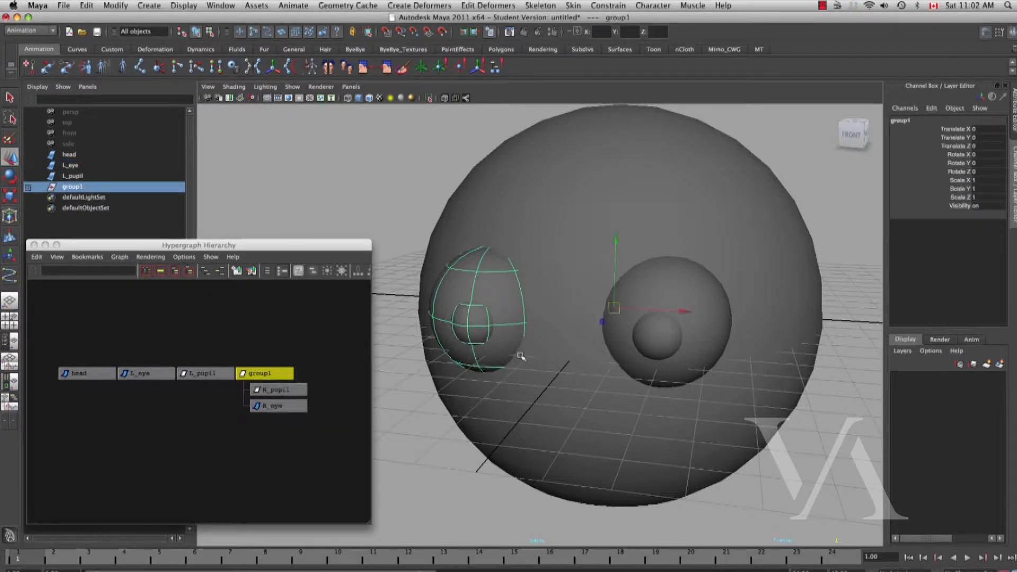
Examine the new right-eye group in the Hypergraph and inspect its pivot in the scene using wireframe display
{"action": "middle_click_drag", "start_coordinate": [519, 355], "coordinate": [556, 360], "text": "alt"}
{"action": "right_click_drag", "start_coordinate": [556, 360], "coordinate": [613, 375], "text": "alt"}
{"action": "key", "text": "f"}
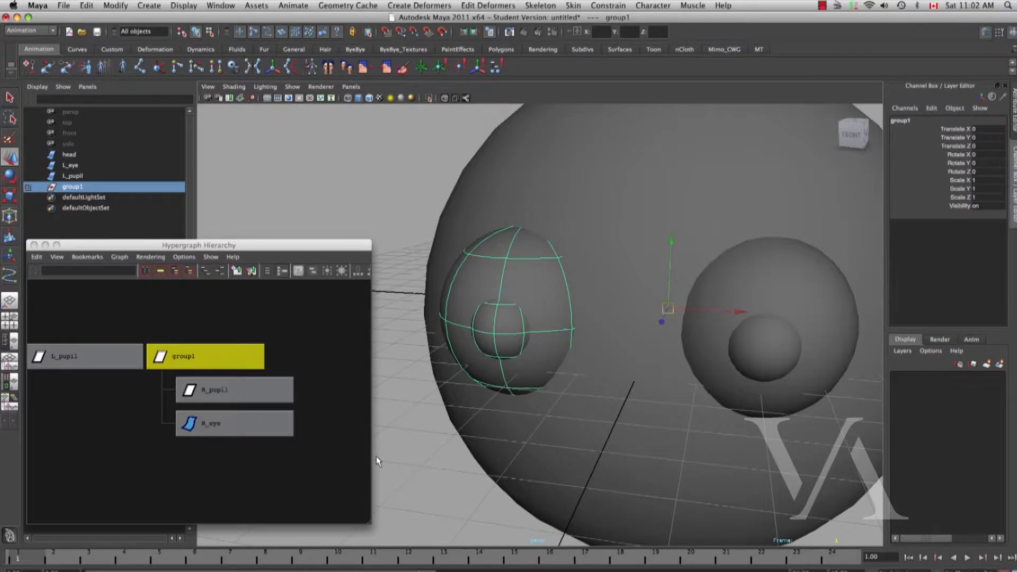
{"action": "left_click_drag", "start_coordinate": [283, 330], "coordinate": [256, 357]}
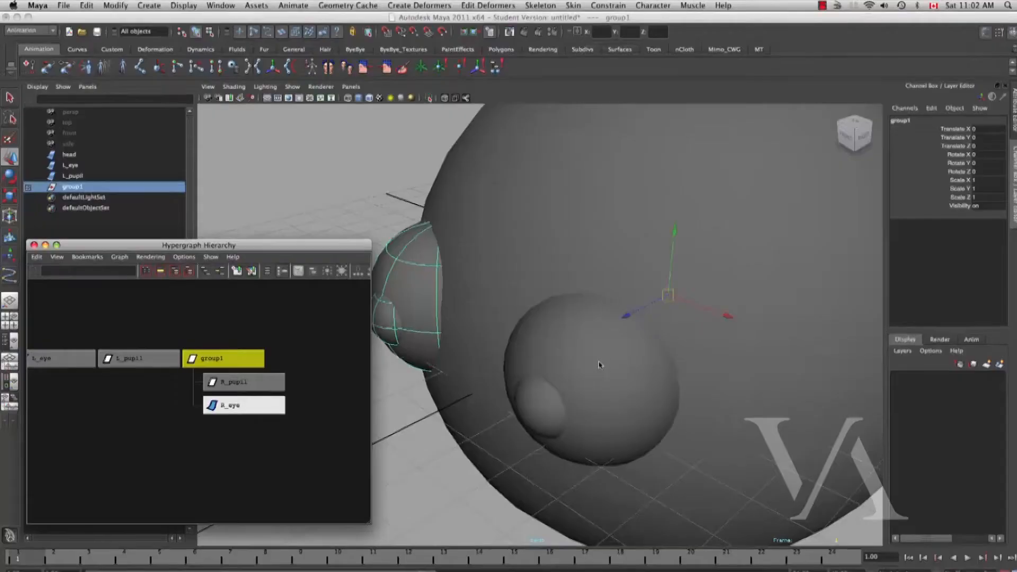
{"action": "key", "text": "4"}
{"action": "key", "text": "f"}
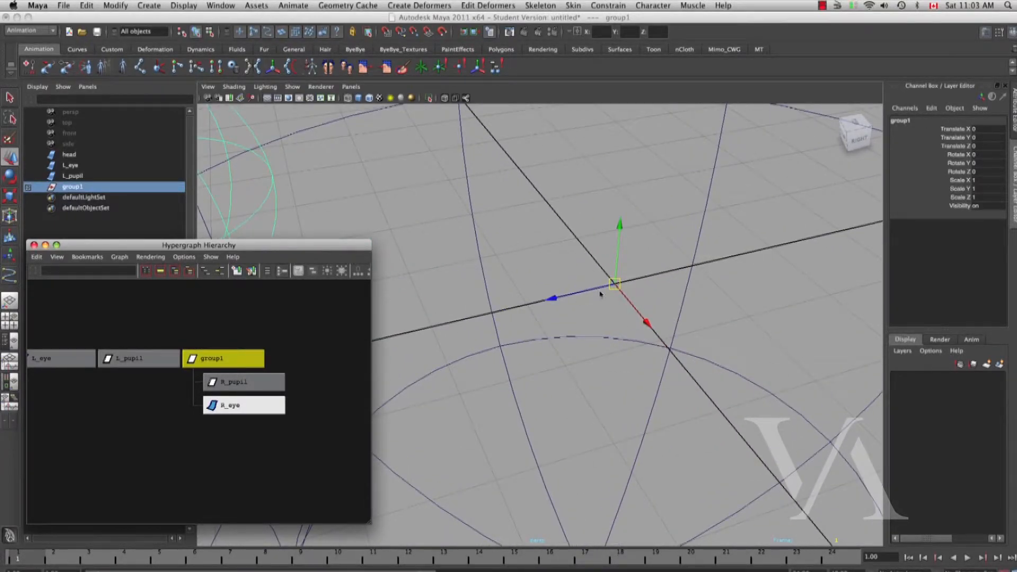
{"action": "right_click_drag", "start_coordinate": [619, 306], "coordinate": [542, 312], "text": "alt"}
{"action": "left_click_drag", "start_coordinate": [542, 311], "coordinate": [577, 293], "text": "alt"}
Select L_pupil and L_eye in the wireframe view and group them
{"action": "left_click", "coordinate": [577, 293]}
{"action": "key", "text": "f"}
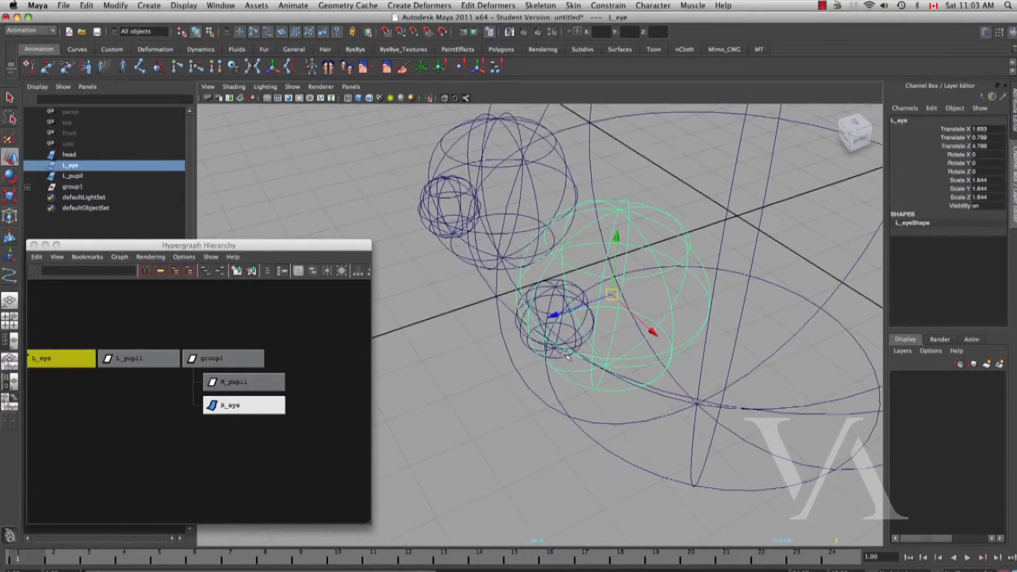
{"action": "left_click", "coordinate": [507, 351]}
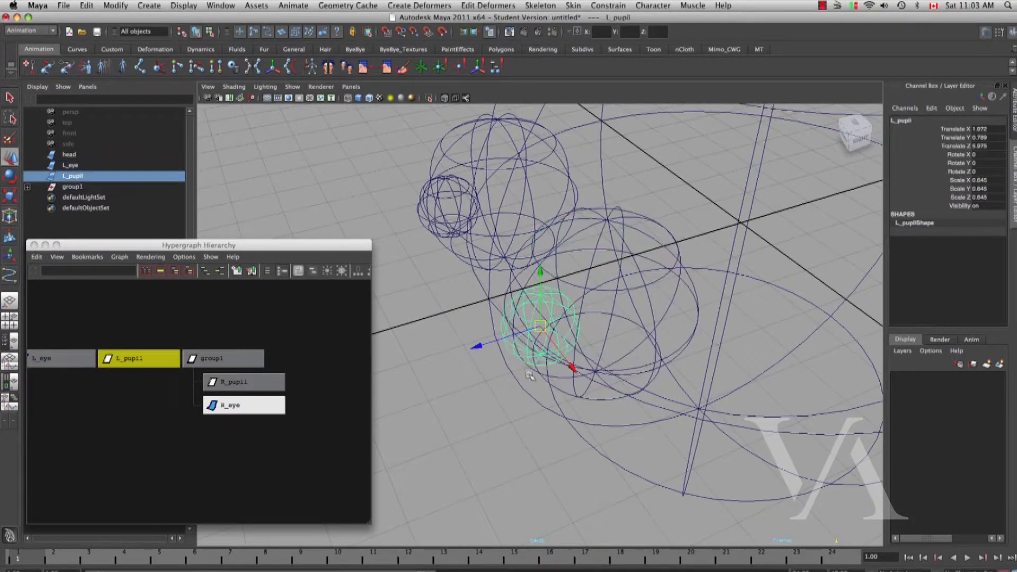
{"action": "left_click", "coordinate": [609, 355], "text": "shift"}
{"action": "right_click_drag", "start_coordinate": [602, 347], "coordinate": [583, 337], "text": "alt"}
{"action": "left_click_drag", "start_coordinate": [600, 345], "coordinate": [610, 367], "text": "alt"}
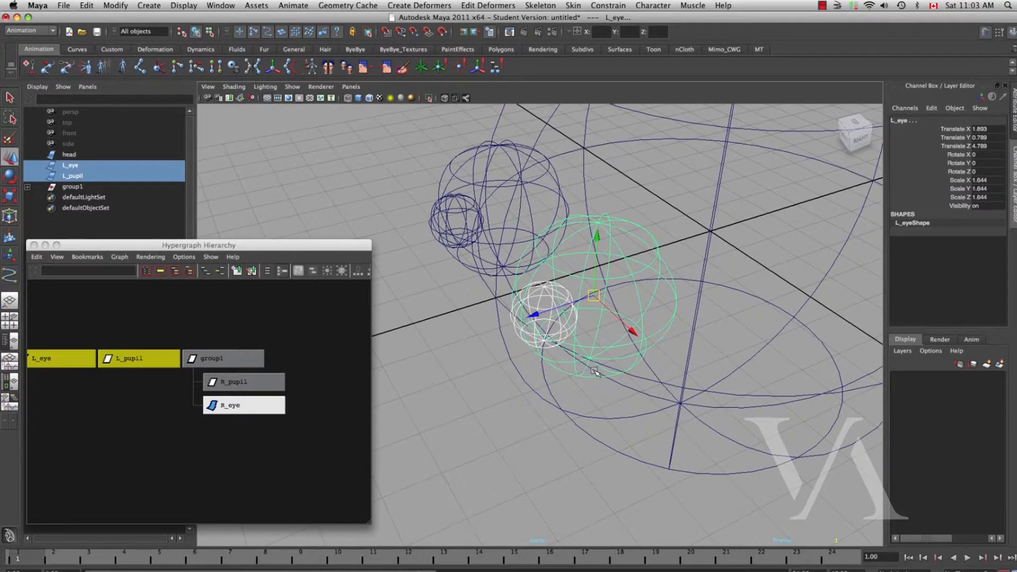
{"action": "key", "text": "ctrl+g"}
Select group1 and then group2 in the Hypergraph to compare the members and pivots of the two eye groups
{"action": "left_click_drag", "start_coordinate": [594, 373], "coordinate": [638, 371], "text": "alt"}
{"action": "middle_click_drag", "start_coordinate": [191, 449], "coordinate": [279, 434], "text": "alt"}
{"action": "right_click_drag", "start_coordinate": [275, 442], "coordinate": [303, 455], "text": "alt"}
{"action": "left_click", "coordinate": [136, 345]}
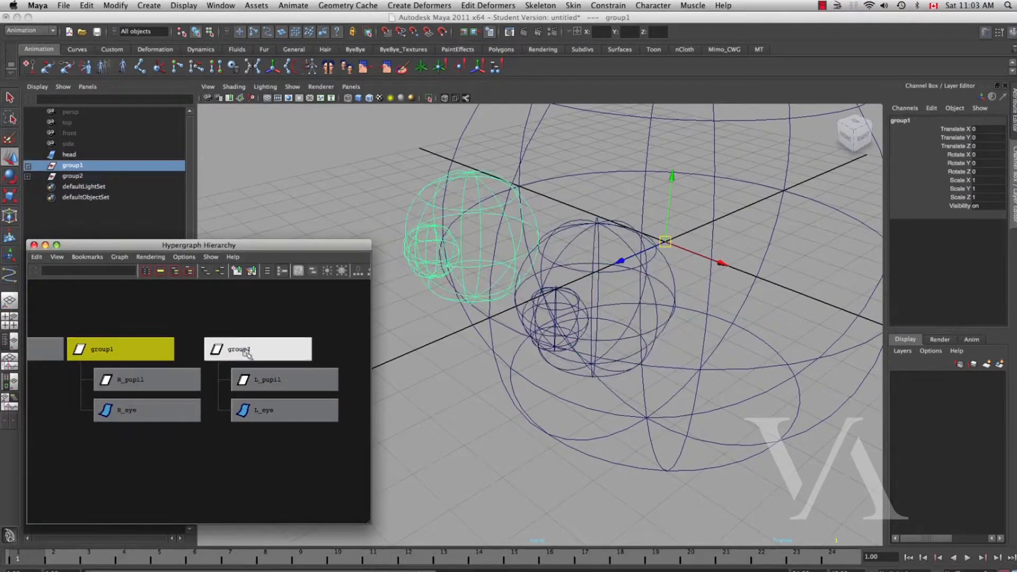
{"action": "left_click", "coordinate": [253, 347]}
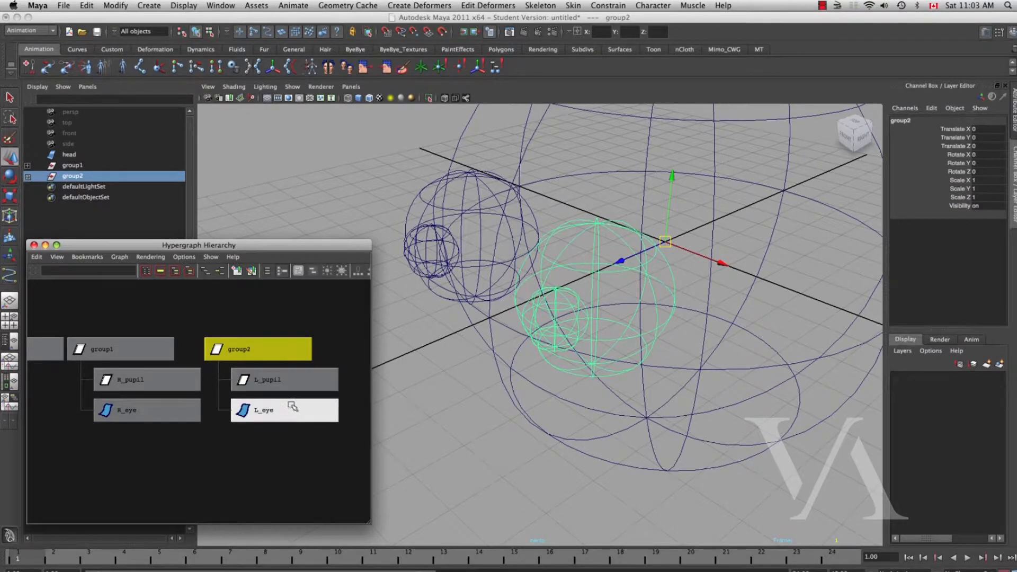
Switch to shaded display and group head, group1 and group2 together
{"action": "mouse_move", "coordinate": [560, 368]}
{"action": "right_mouse_down", "text": "alt"}
{"action": "mouse_move", "coordinate": [513, 410]}
{"action": "mouse_move", "coordinate": [526, 400]}
{"action": "right_mouse_up", "text": "alt"}
{"action": "key", "text": "5"}
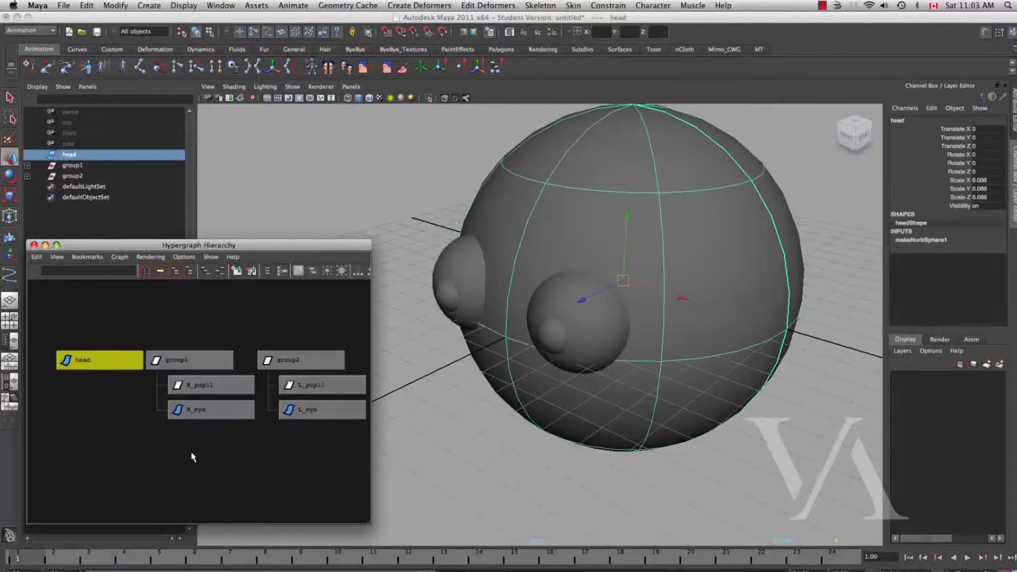
{"action": "left_click", "coordinate": [192, 359], "text": "shift"}
{"action": "left_click", "coordinate": [302, 360], "text": "shift"}
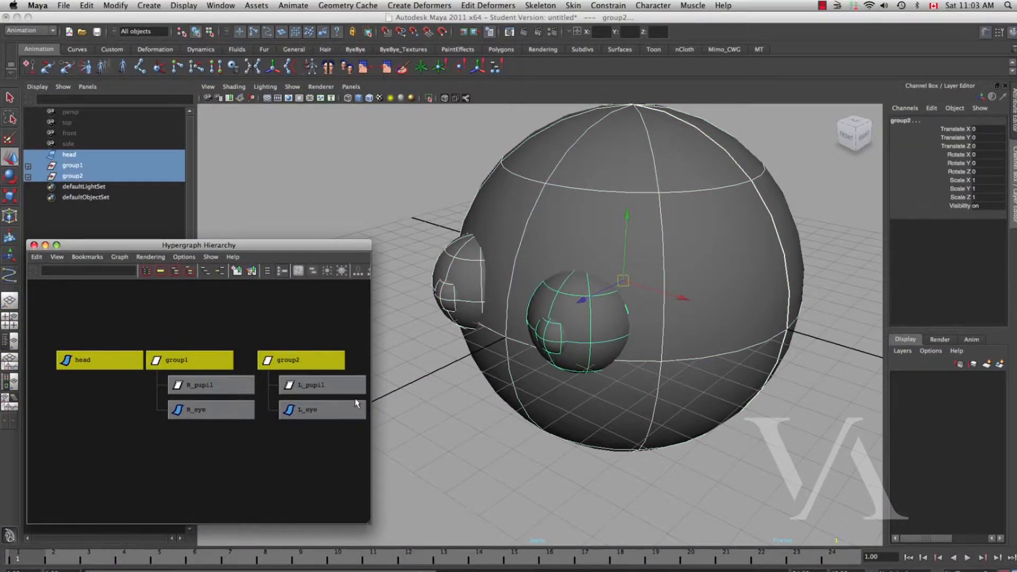
{"action": "key", "text": "ctrl+g"}
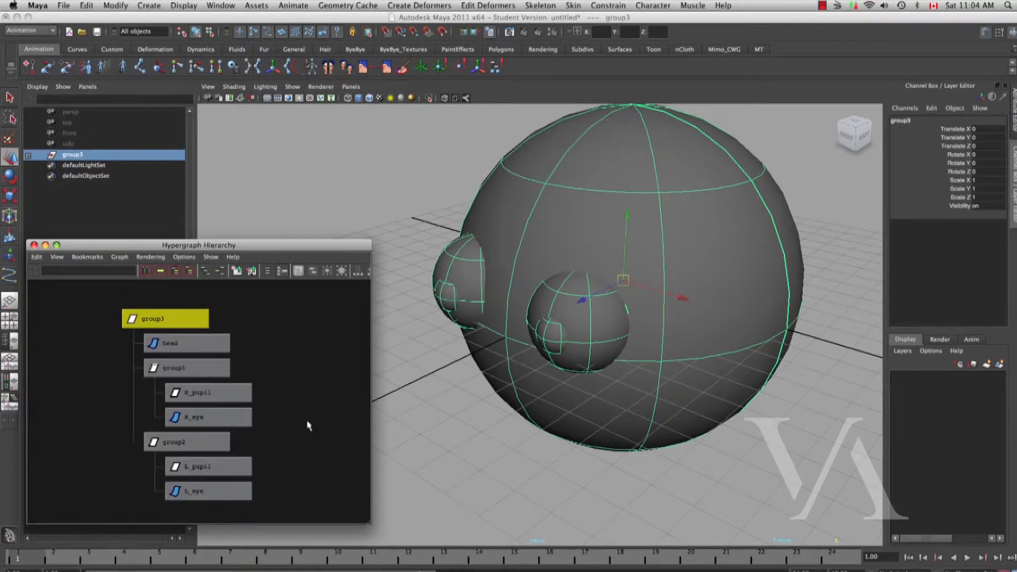
Select the head, eye-group, eye and pupil nodes under group3 in the Hypergraph to examine what each level contains
{"action": "key", "text": "Down"}
{"action": "key", "text": "Right"}
{"action": "key", "text": "Down"}
{"action": "left_click", "coordinate": [239, 425]}
{"action": "left_click", "coordinate": [227, 445]}
{"action": "left_click", "coordinate": [241, 468]}
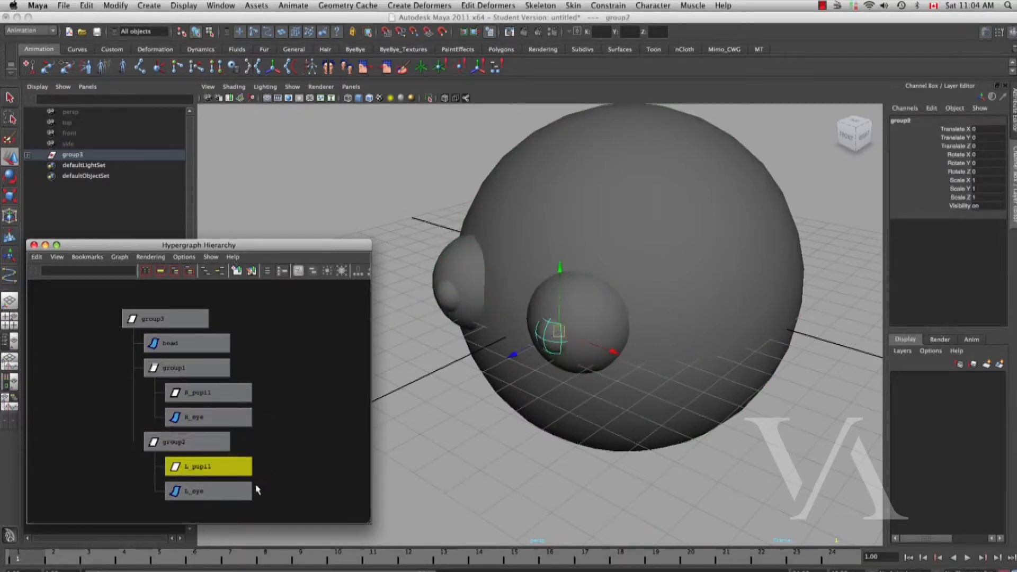
{"action": "left_click", "coordinate": [248, 490]}
Test-move the top-level group3, undo the move, and rename the group as character
{"action": "left_click", "coordinate": [177, 325]}
{"action": "key", "text": "f"}
{"action": "mouse_move", "coordinate": [615, 296]}
{"action": "left_mouse_down"}
{"action": "mouse_move", "coordinate": [538, 300]}
{"action": "mouse_move", "coordinate": [616, 293]}
{"action": "left_mouse_up"}
{"action": "key", "text": "z"}
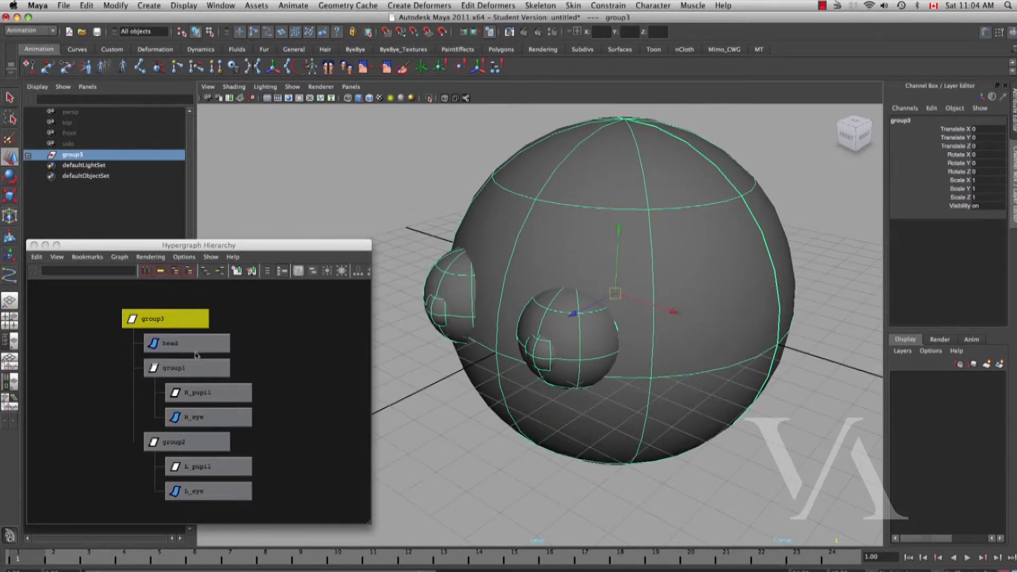
{"action": "key", "text": "f"}
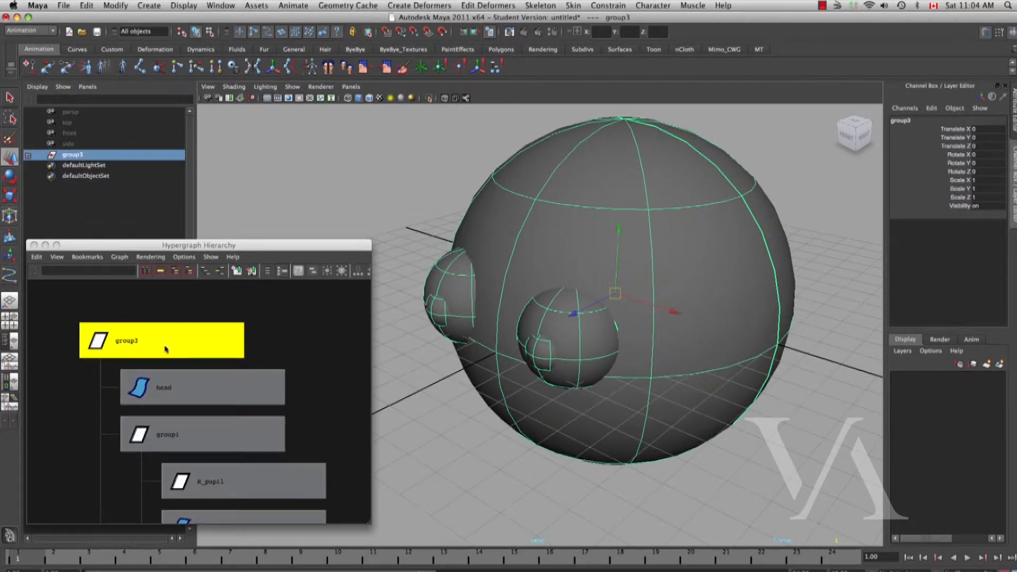
{"action": "middle_click_drag", "start_coordinate": [197, 365], "coordinate": [217, 357], "text": "alt"}
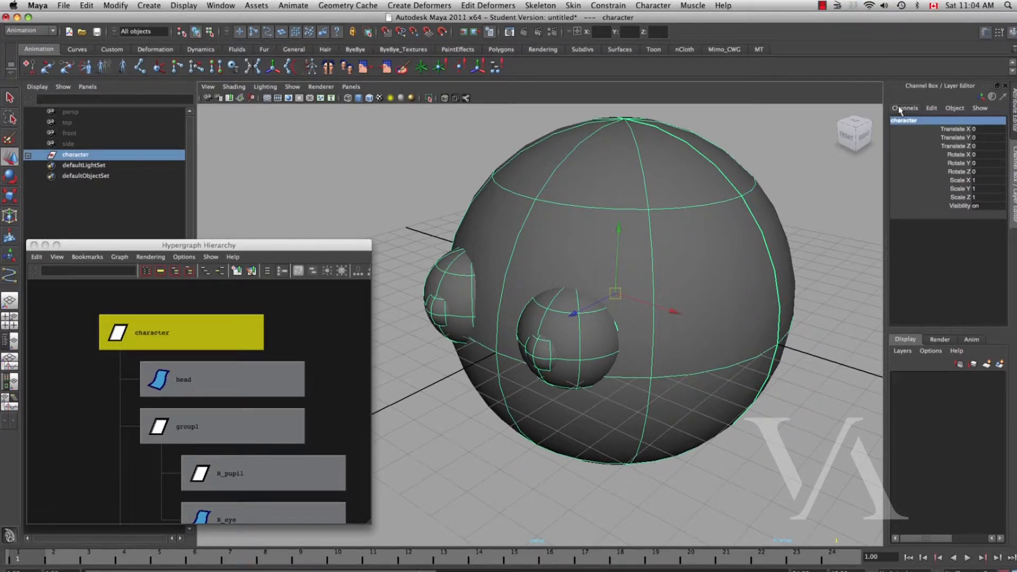
Select group1 under character in the Hypergraph and rename this right-eye group as GRP_r_eye
{"action": "middle_click_drag", "start_coordinate": [247, 399], "coordinate": [238, 337], "text": "alt"}
{"action": "scroll", "coordinate": [232, 347], "scroll_direction": "down", "scroll_amount": 3}
{"action": "left_click", "coordinate": [211, 330]}
{"action": "left_click", "coordinate": [218, 369]}
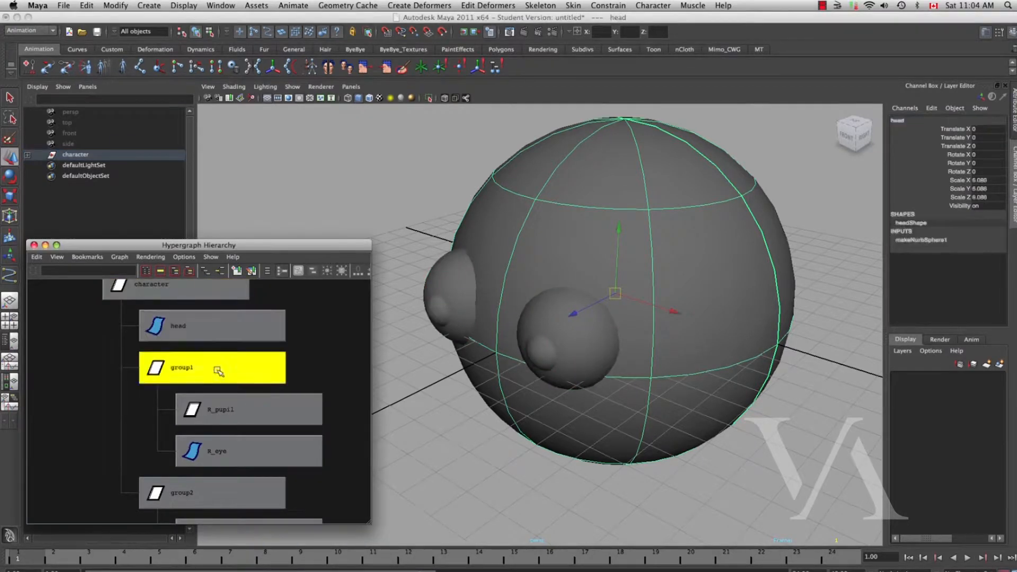
{"action": "scroll", "coordinate": [258, 391], "scroll_direction": "down", "scroll_amount": 2}
{"action": "middle_click_drag", "start_coordinate": [258, 391], "coordinate": [259, 387], "text": "alt"}
{"action": "scroll", "coordinate": [259, 386], "scroll_direction": "down", "scroll_amount": 3}
{"action": "left_click", "coordinate": [900, 120]}
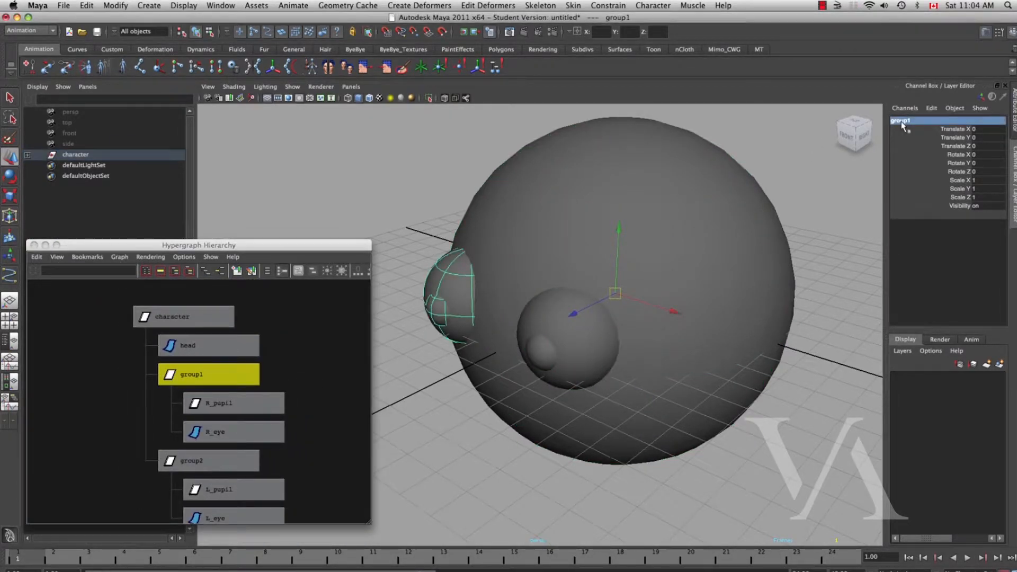
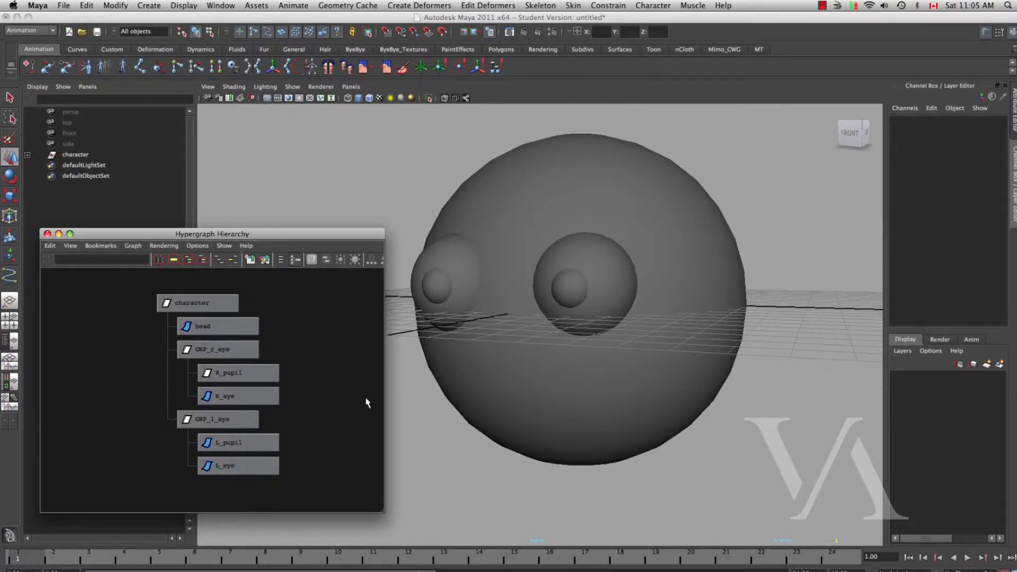
{"action": "left_click_drag", "start_coordinate": [639, 396], "coordinate": [656, 408], "text": "alt"}
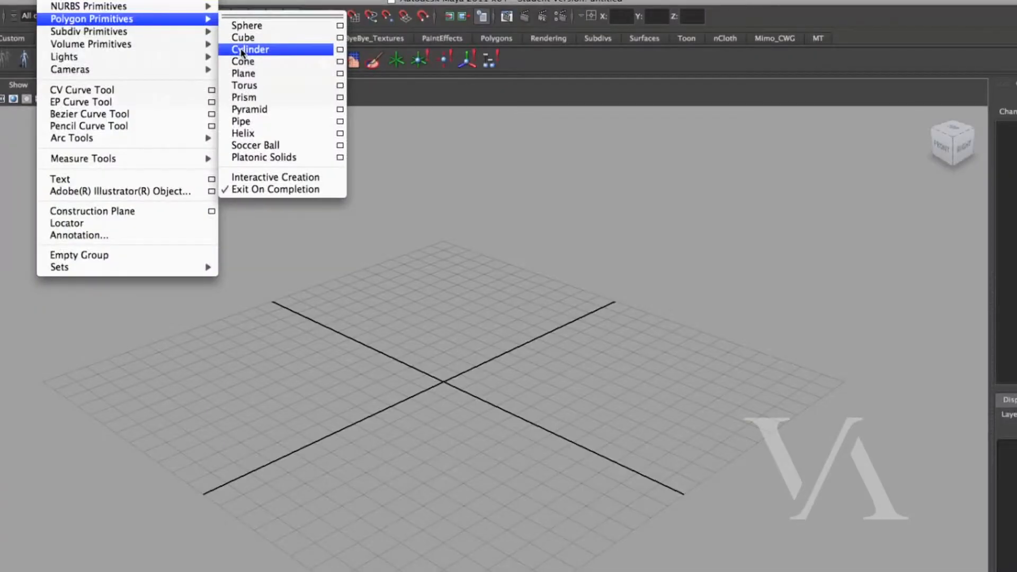
Create a polygon cylinder at the origin, display it shaded and rename it as bicep
{"action": "left_click", "coordinate": [241, 50]}
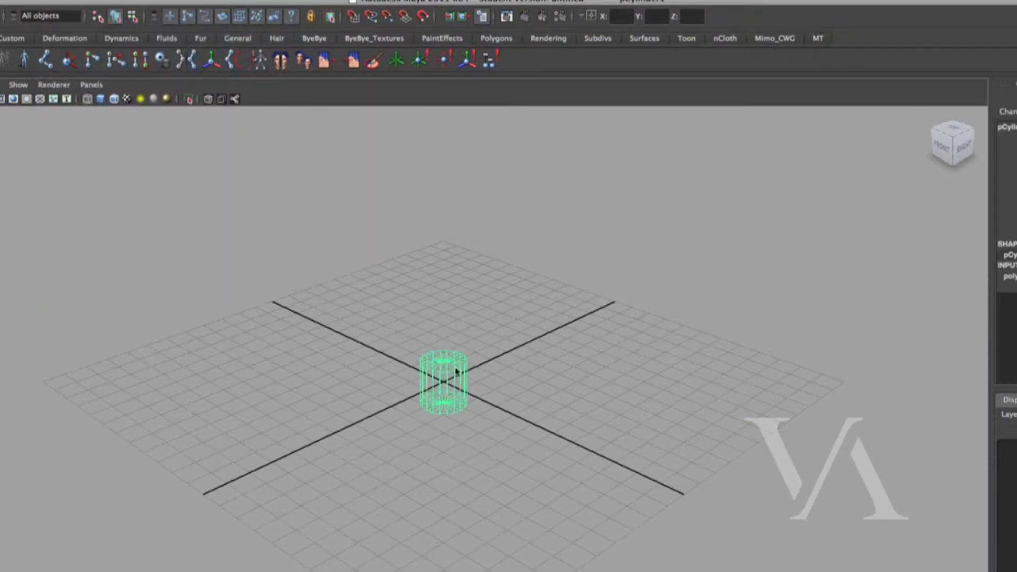
{"action": "key", "text": "5"}
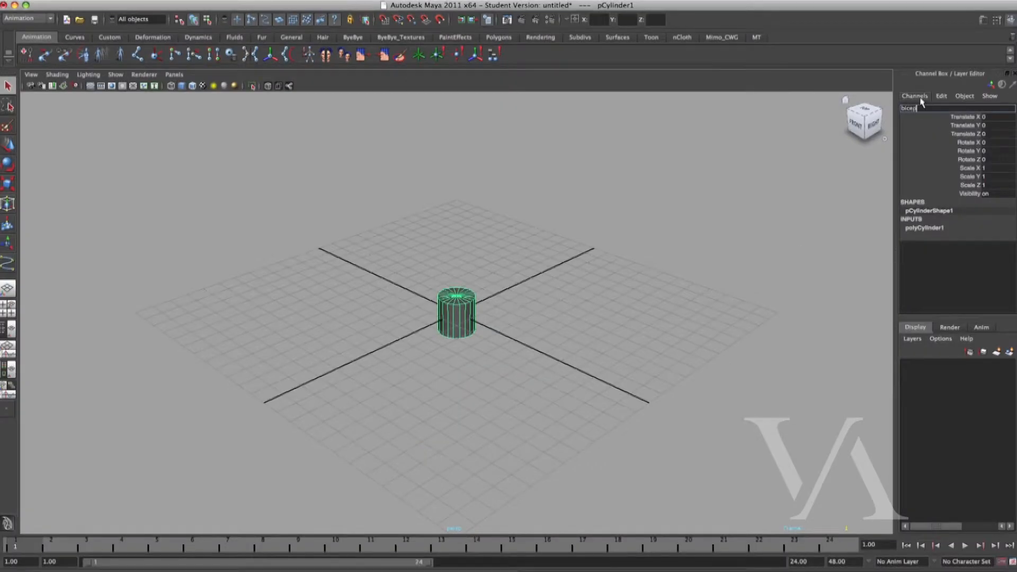
{"action": "key", "text": "Return"}
{"action": "scroll", "coordinate": [476, 328], "scroll_direction": "up", "scroll_amount": 3}
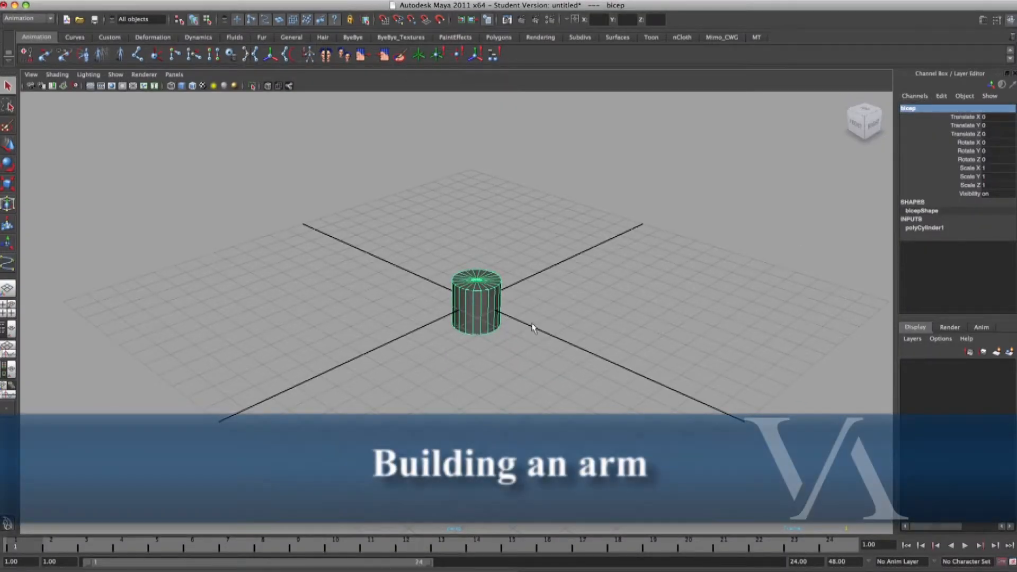
Duplicate bicep, move the copy straight down to about -2.13 in Translate Y, and rename it as forearm
{"action": "mouse_move", "coordinate": [523, 350]}
{"action": "left_mouse_down", "text": "alt"}
{"action": "mouse_move", "coordinate": [572, 334]}
{"action": "mouse_move", "coordinate": [551, 297]}
{"action": "mouse_move", "coordinate": [475, 272]}
{"action": "mouse_move", "coordinate": [478, 304]}
{"action": "mouse_move", "coordinate": [531, 309]}
{"action": "mouse_move", "coordinate": [497, 340]}
{"action": "mouse_move", "coordinate": [529, 332]}
{"action": "mouse_move", "coordinate": [523, 344]}
{"action": "mouse_move", "coordinate": [532, 311]}
{"action": "mouse_move", "coordinate": [524, 343]}
{"action": "mouse_move", "coordinate": [537, 340]}
{"action": "left_mouse_up", "text": "alt"}
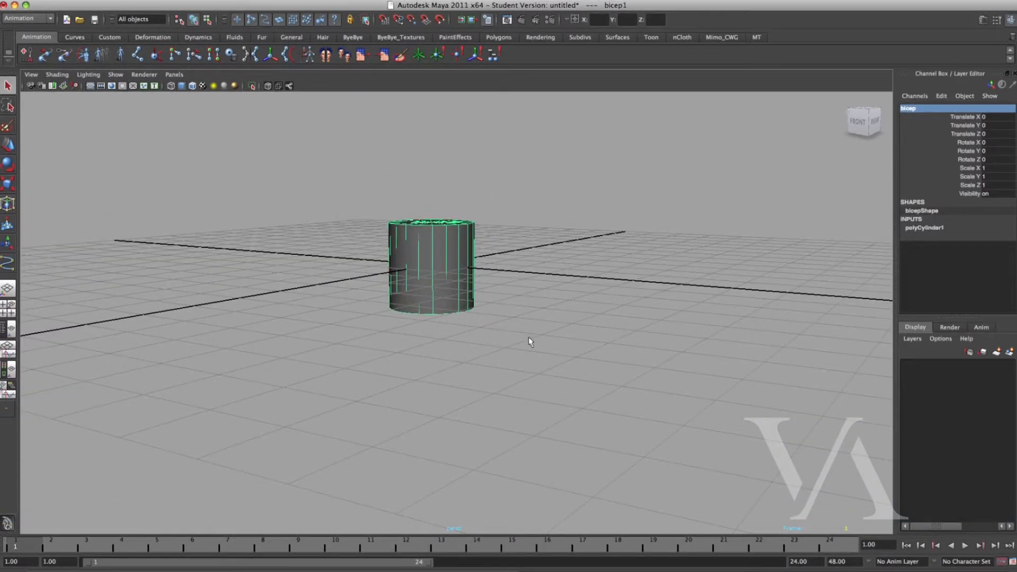
{"action": "key", "text": "ctrl+d"}
{"action": "key", "text": "w"}
{"action": "left_click_drag", "start_coordinate": [431, 197], "coordinate": [433, 290]}
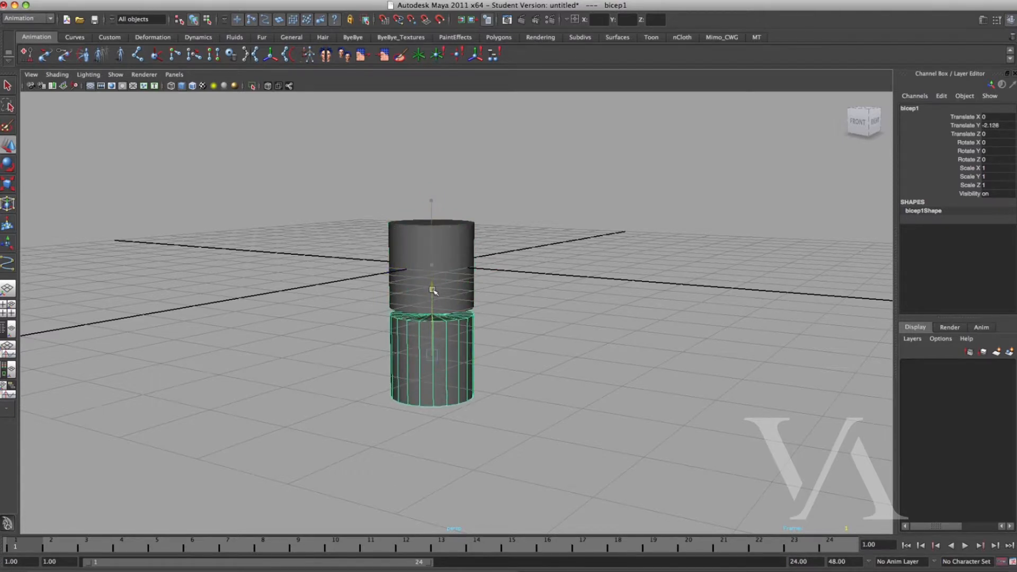
{"action": "left_click_drag", "start_coordinate": [478, 333], "coordinate": [481, 369], "text": "alt"}
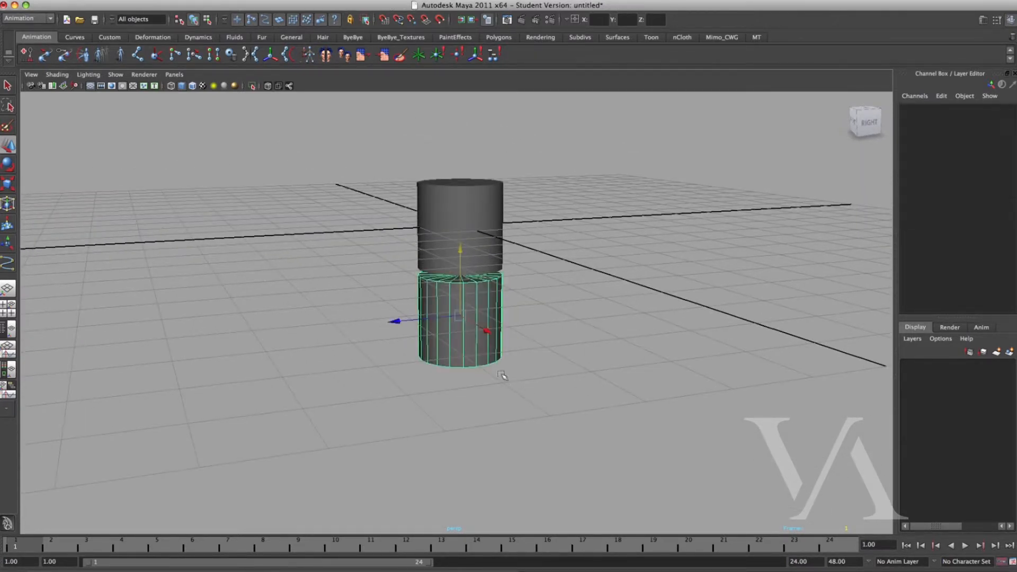
{"action": "left_click", "coordinate": [929, 109]}
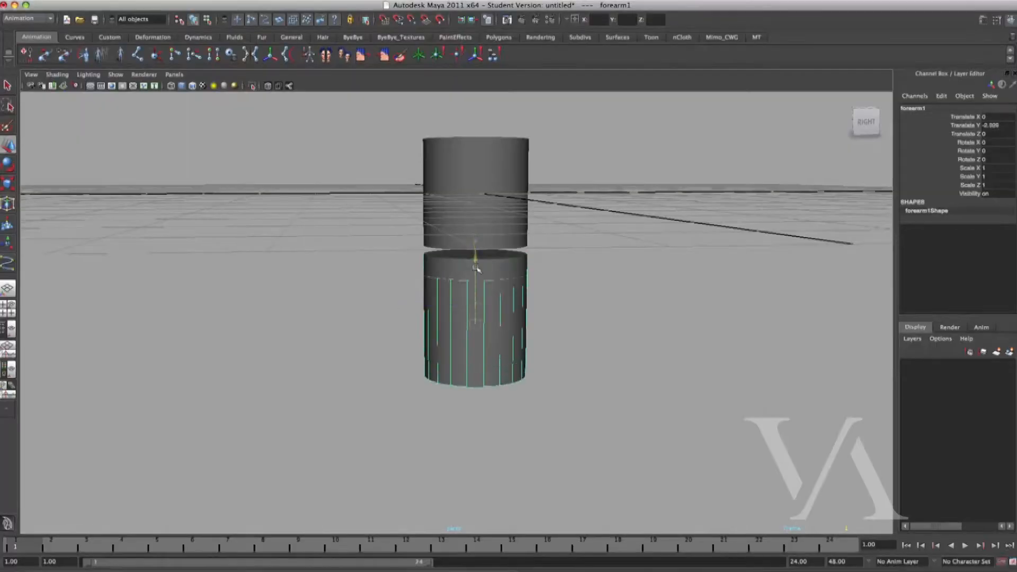
Place the forearm copy beneath the forearm at Translate Y -4.332 and Translate Z 0.431, flattened to Scale Z 0.5
{"action": "scroll", "coordinate": [541, 307], "scroll_direction": "up", "scroll_amount": 3}
{"action": "left_click_drag", "start_coordinate": [541, 308], "coordinate": [487, 366], "text": "alt"}
{"action": "key", "text": "r"}
{"action": "left_click_drag", "start_coordinate": [405, 365], "coordinate": [446, 361]}
{"action": "left_click_drag", "start_coordinate": [465, 391], "coordinate": [704, 284], "text": "alt"}
{"action": "key", "text": "z"}
{"action": "key", "text": "z"}
{"action": "key", "text": "w"}
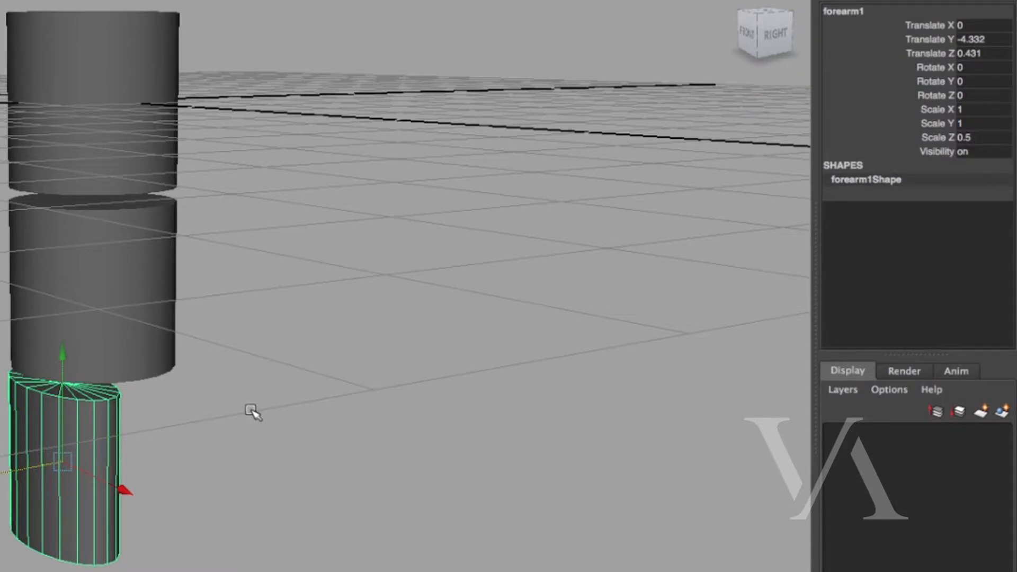
Freeze only the Scale transformation of forearm1, with Translate and Rotate excluded
{"action": "left_click_drag", "start_coordinate": [273, 419], "coordinate": [252, 408], "text": "alt"}
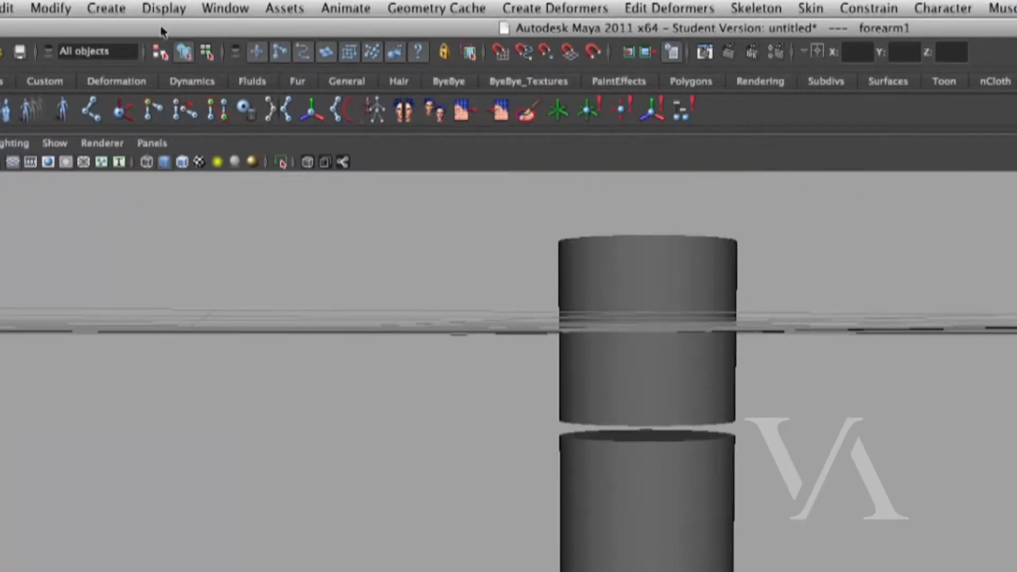
{"action": "left_click", "coordinate": [106, 8]}
{"action": "mouse_move", "coordinate": [72, 42]}
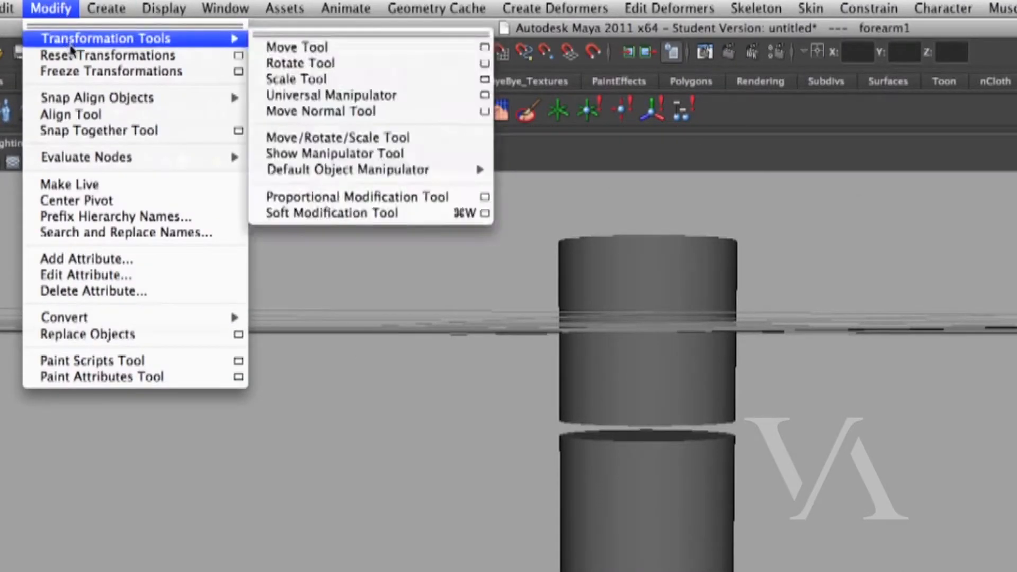
{"action": "left_click", "coordinate": [239, 74]}
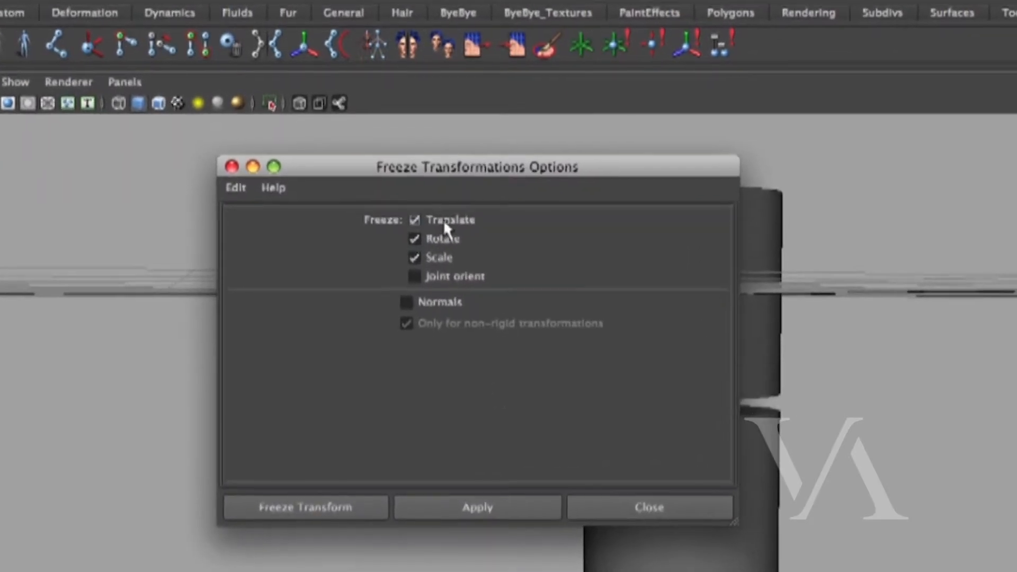
{"action": "left_click", "coordinate": [432, 265]}
{"action": "left_click", "coordinate": [438, 283]}
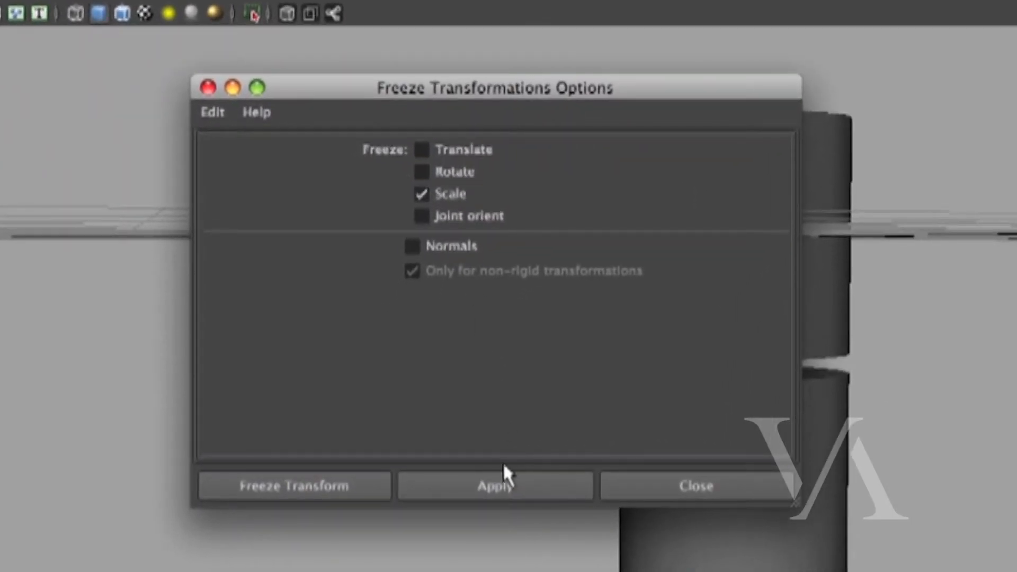
{"action": "left_click", "coordinate": [483, 490]}
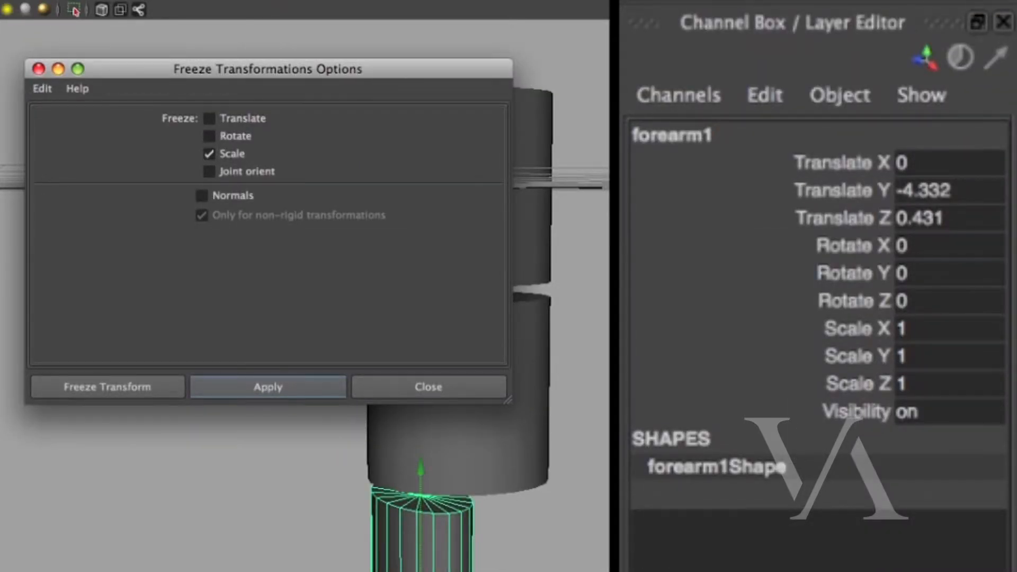
{"action": "left_click", "coordinate": [415, 386]}
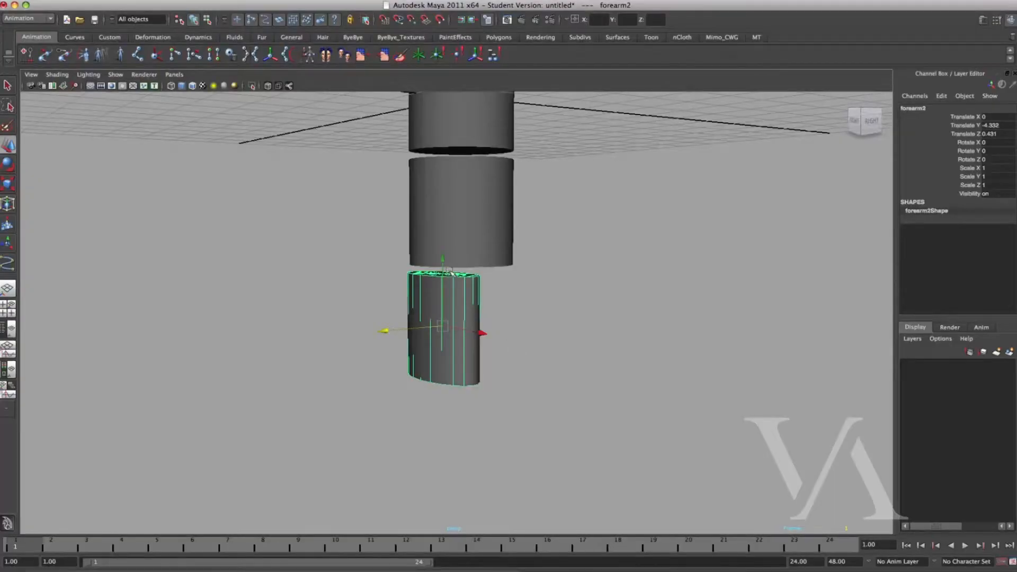
Move the flattened duplicate forearm2 down to about -5.84 in Translate Y, and rename the flattened cylinder forearm1 as palm
{"action": "left_click_drag", "start_coordinate": [444, 265], "coordinate": [518, 329]}
{"action": "middle_click_drag", "start_coordinate": [517, 329], "coordinate": [515, 394], "text": "alt"}
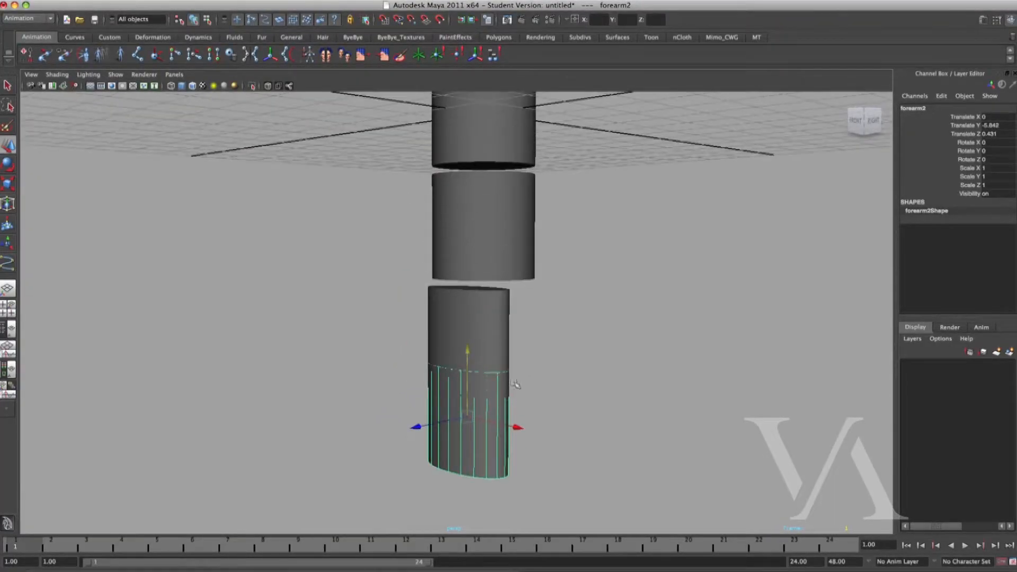
{"action": "left_click", "coordinate": [528, 145]}
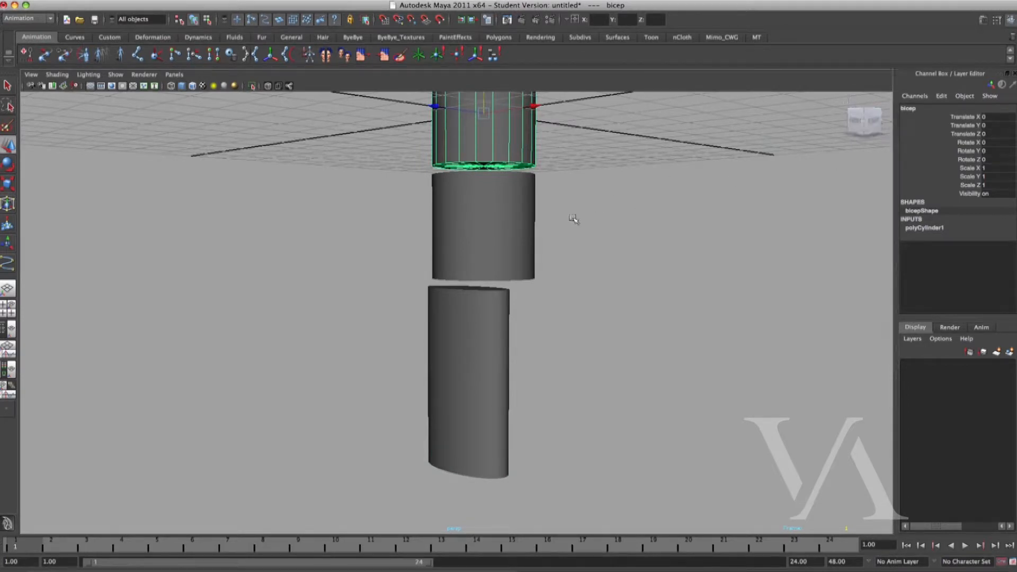
{"action": "key", "text": "Down"}
{"action": "key", "text": "Down"}
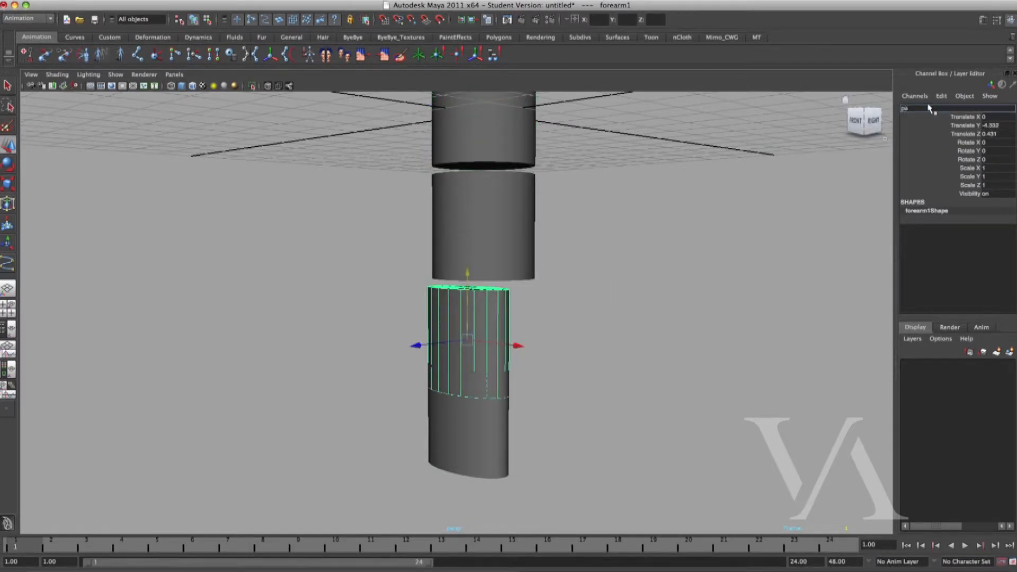
{"action": "key", "text": "Return"}
{"action": "middle_click_drag", "start_coordinate": [528, 433], "coordinate": [540, 380], "text": "alt"}
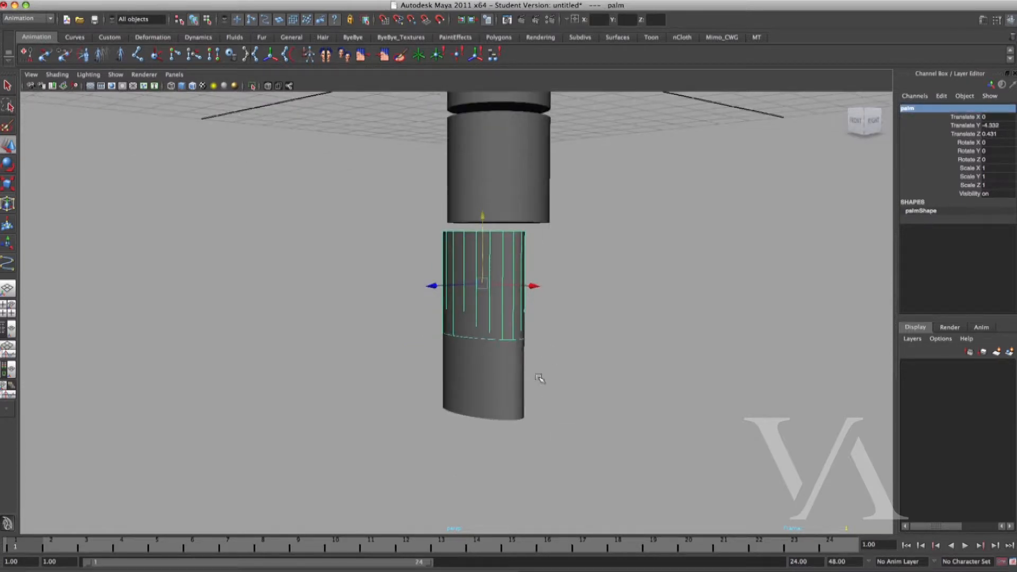
Switch to the four-view layout and frame the lower arm pieces in the front and side views for scaling forearm2
{"action": "left_click", "coordinate": [517, 394]}
{"action": "key", "text": "r"}
{"action": "left_click_drag", "start_coordinate": [498, 376], "coordinate": [514, 383], "text": "alt"}
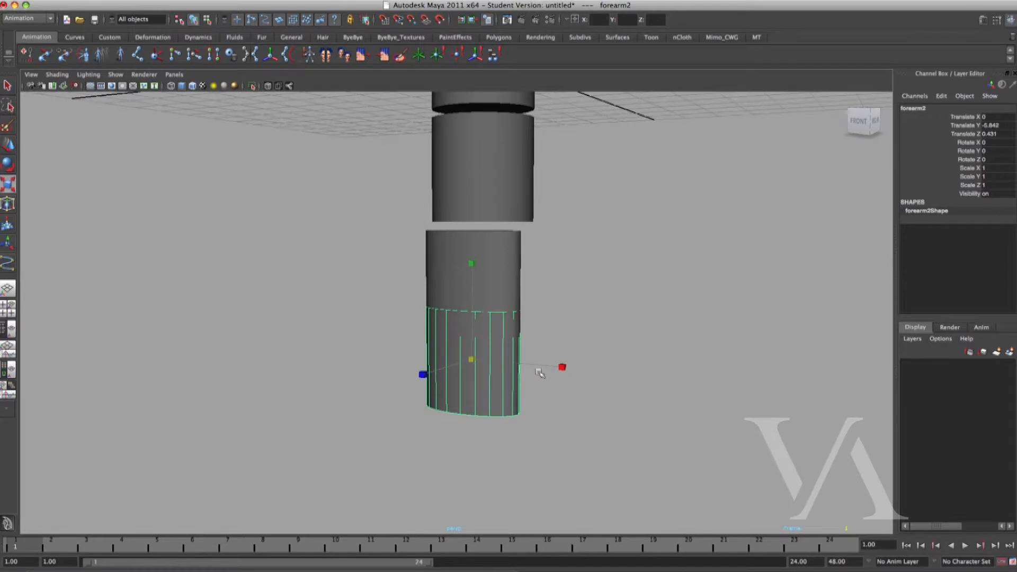
{"action": "key", "text": "space"}
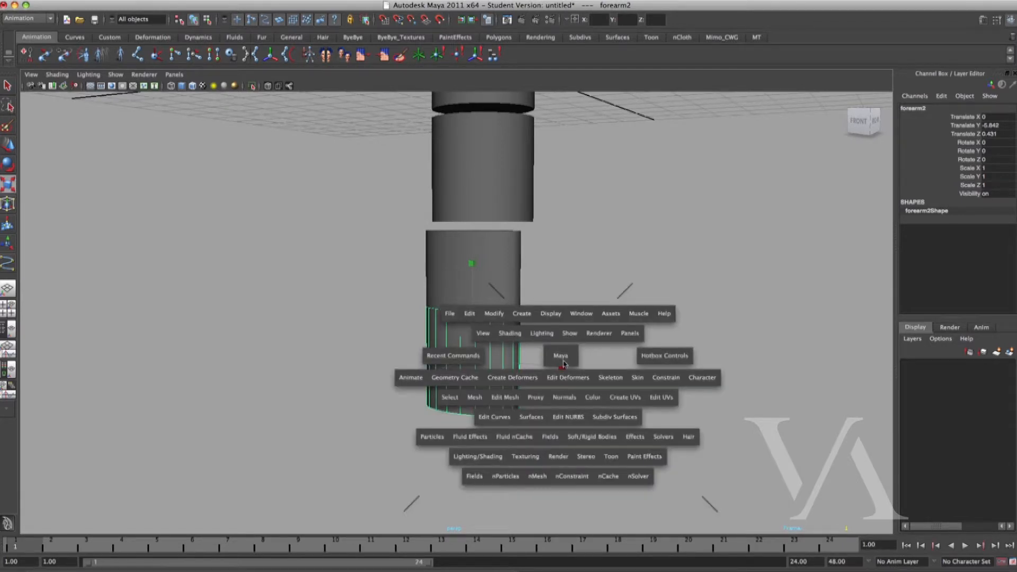
{"action": "left_click", "coordinate": [563, 364]}
{"action": "key", "text": "space"}
{"action": "right_click_drag", "start_coordinate": [371, 411], "coordinate": [309, 416], "text": "alt"}
{"action": "middle_click_drag", "start_coordinate": [276, 490], "coordinate": [317, 420], "text": "alt"}
{"action": "right_click_drag", "start_coordinate": [317, 420], "coordinate": [362, 445], "text": "alt"}
{"action": "middle_click_drag", "start_coordinate": [363, 445], "coordinate": [290, 449], "text": "alt"}
{"action": "right_click_drag", "start_coordinate": [289, 449], "coordinate": [366, 395], "text": "alt"}
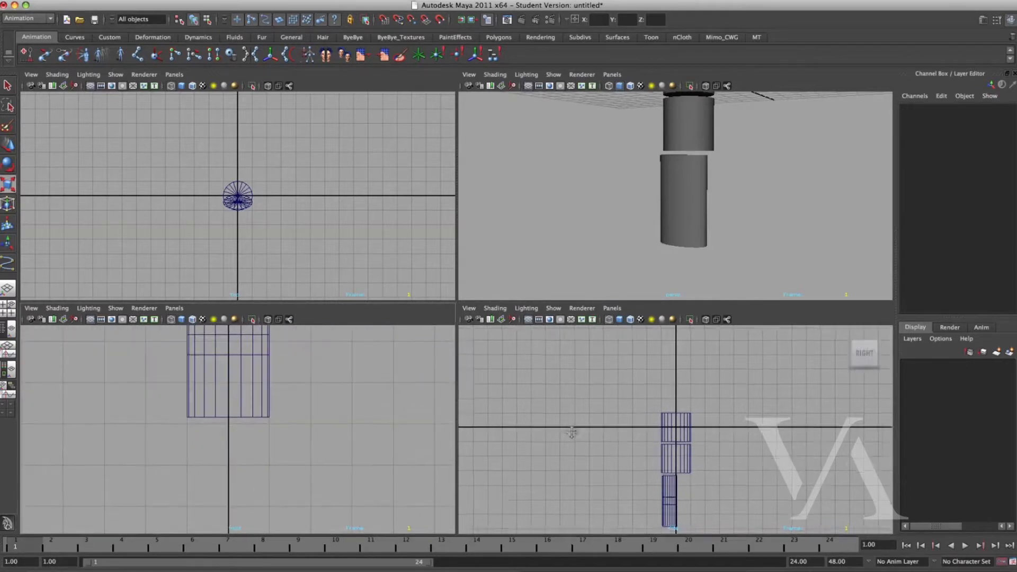
{"action": "middle_click_drag", "start_coordinate": [710, 506], "coordinate": [705, 425], "text": "alt"}
{"action": "right_click_drag", "start_coordinate": [705, 425], "coordinate": [779, 413], "text": "alt"}
Shrink forearm2 to a thin finger of about 0.145 × 0.44 × 0.185 scale beneath the palm, at Translate Z 0.735
{"action": "left_click", "coordinate": [269, 407]}
{"action": "middle_click_drag", "start_coordinate": [312, 435], "coordinate": [345, 466], "text": "alt"}
{"action": "right_click_drag", "start_coordinate": [345, 465], "coordinate": [365, 466], "text": "alt"}
{"action": "left_click_drag", "start_coordinate": [365, 407], "coordinate": [296, 412]}
{"action": "mouse_move", "coordinate": [554, 439]}
{"action": "left_mouse_down"}
{"action": "mouse_move", "coordinate": [604, 438]}
{"action": "mouse_move", "coordinate": [550, 440]}
{"action": "mouse_move", "coordinate": [569, 443]}
{"action": "left_mouse_up"}
{"action": "key", "text": "w"}
{"action": "right_click_drag", "start_coordinate": [347, 479], "coordinate": [384, 493], "text": "alt"}
{"action": "key", "text": "e"}
{"action": "key", "text": "r"}
{"action": "left_click_drag", "start_coordinate": [290, 404], "coordinate": [295, 366]}
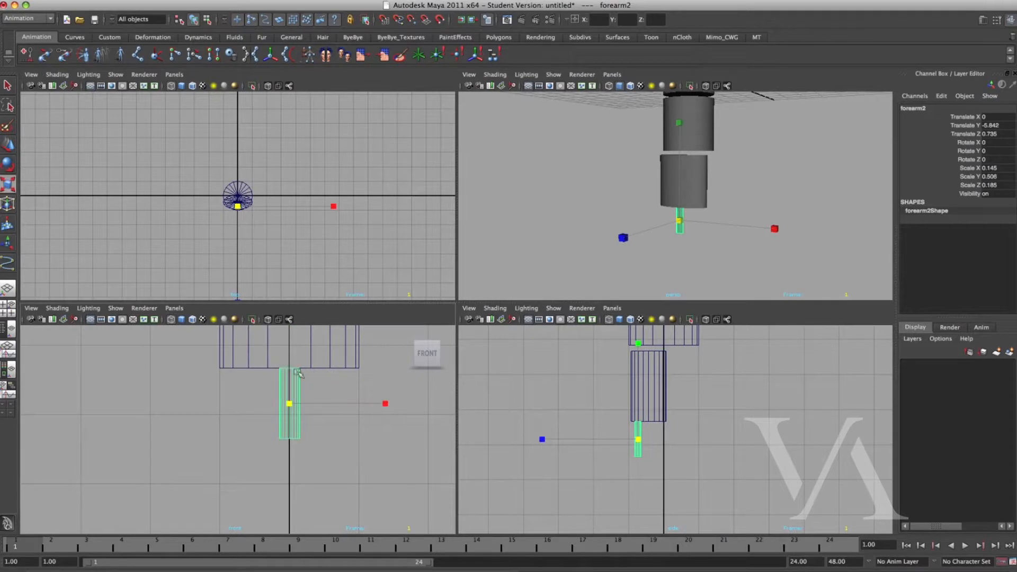
{"action": "right_click_drag", "start_coordinate": [323, 472], "coordinate": [296, 469], "text": "alt"}
{"action": "left_click_drag", "start_coordinate": [268, 345], "coordinate": [269, 358]}
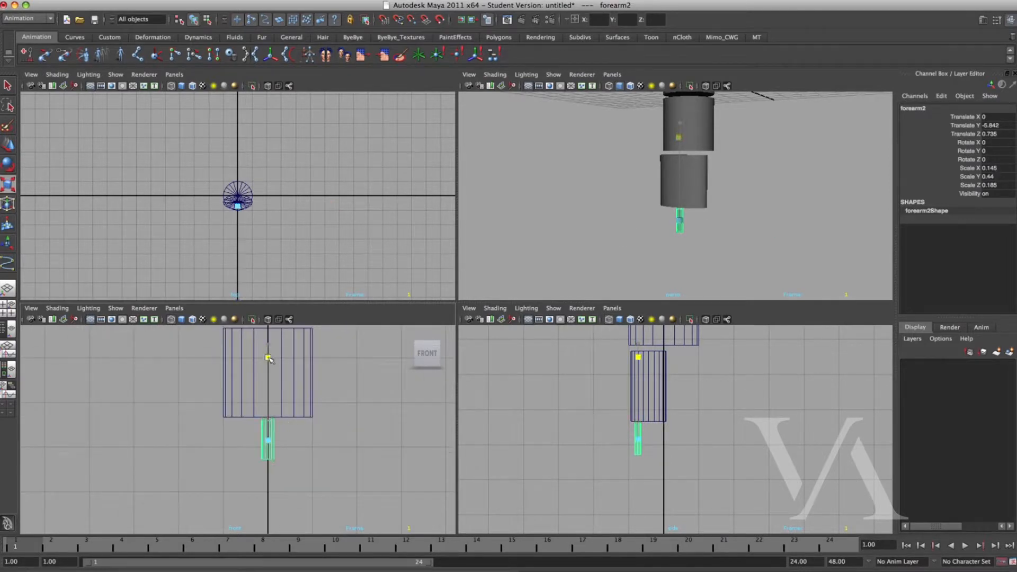
Move the finger cylinder to the palm's edge at about X 0.778, Y -5.762, and enlarge it uniformly to scale 0.245 × 0.738 × 0.313
{"action": "key", "text": "w"}
{"action": "left_click_drag", "start_coordinate": [341, 440], "coordinate": [376, 439]}
{"action": "left_click_drag", "start_coordinate": [303, 374], "coordinate": [303, 371]}
{"action": "key", "text": "r"}
{"action": "left_click_drag", "start_coordinate": [303, 438], "coordinate": [391, 445]}
{"action": "key", "text": "w"}
{"action": "left_click", "coordinate": [369, 440]}
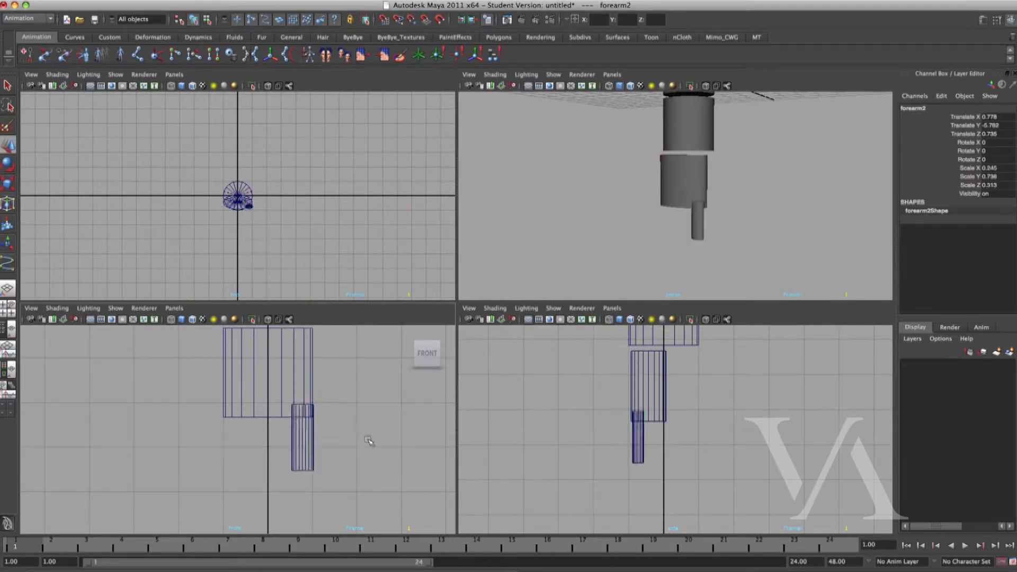
Lower the finger cylinder to Translate Y -5.962 just under the palm, and shorten it to Scale Y 0.597
{"action": "left_click", "coordinate": [306, 457]}
{"action": "left_click_drag", "start_coordinate": [295, 371], "coordinate": [296, 379]}
{"action": "left_click", "coordinate": [365, 446]}
{"action": "left_click", "coordinate": [300, 462]}
{"action": "key", "text": "r"}
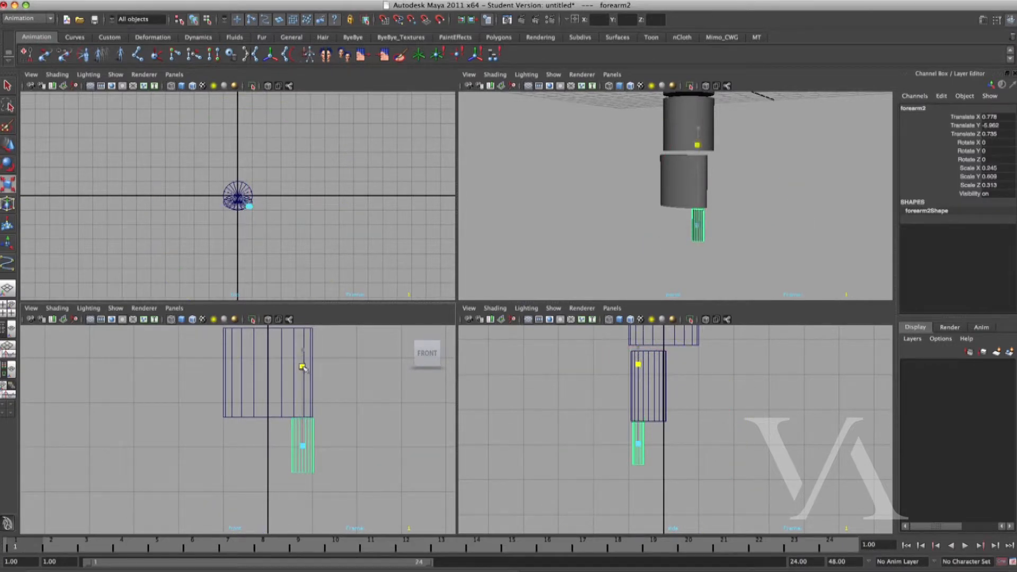
{"action": "scroll", "coordinate": [345, 451], "scroll_direction": "down", "scroll_amount": 2}
{"action": "middle_click_drag", "start_coordinate": [344, 451], "coordinate": [350, 421], "text": "alt"}
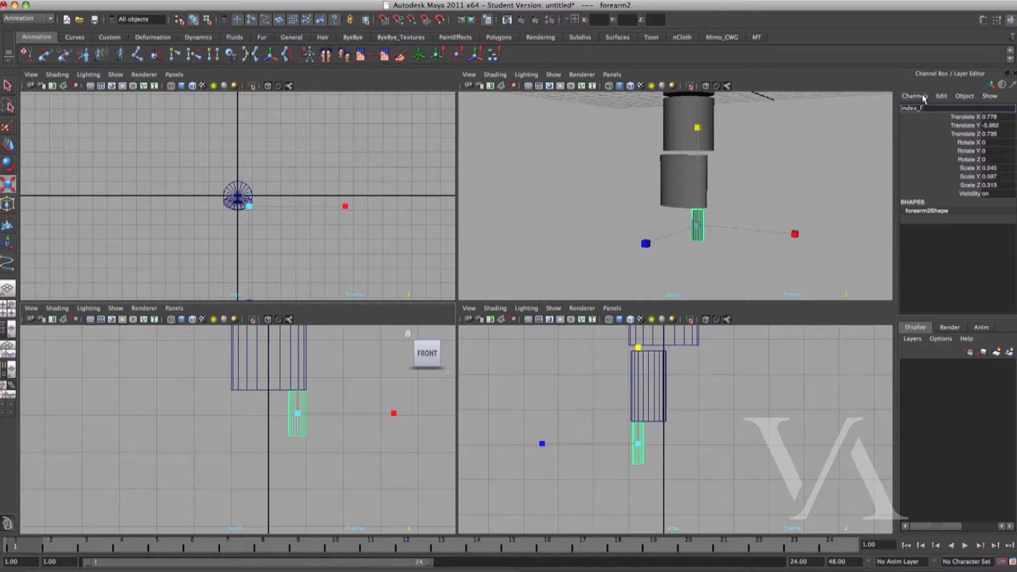
Rename the finger cylinder index_finger and freeze its scale
{"action": "type", "text": "r"}
{"action": "key", "text": "Return"}
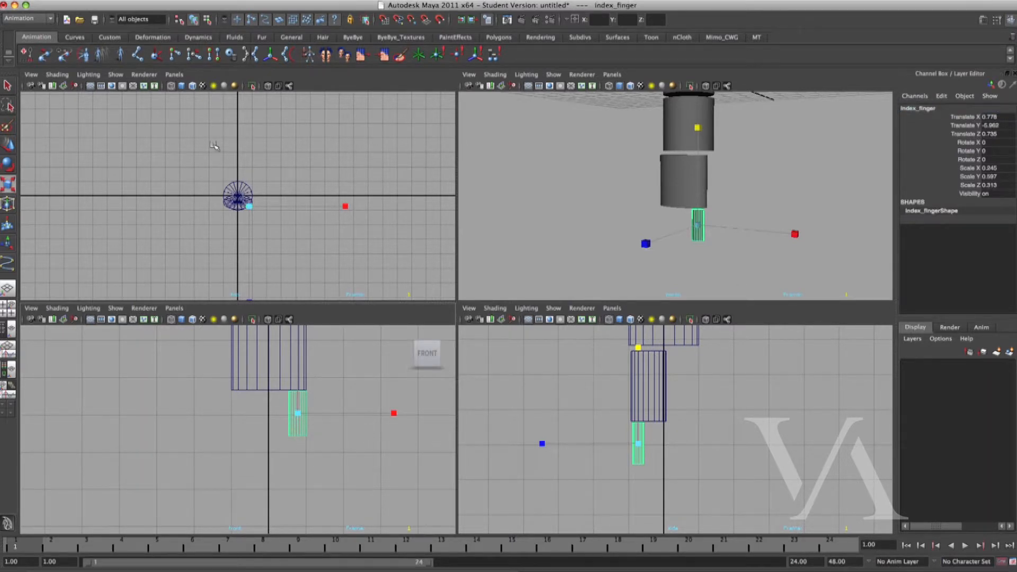
{"action": "left_click", "coordinate": [144, 1]}
{"action": "mouse_move", "coordinate": [112, 1]}
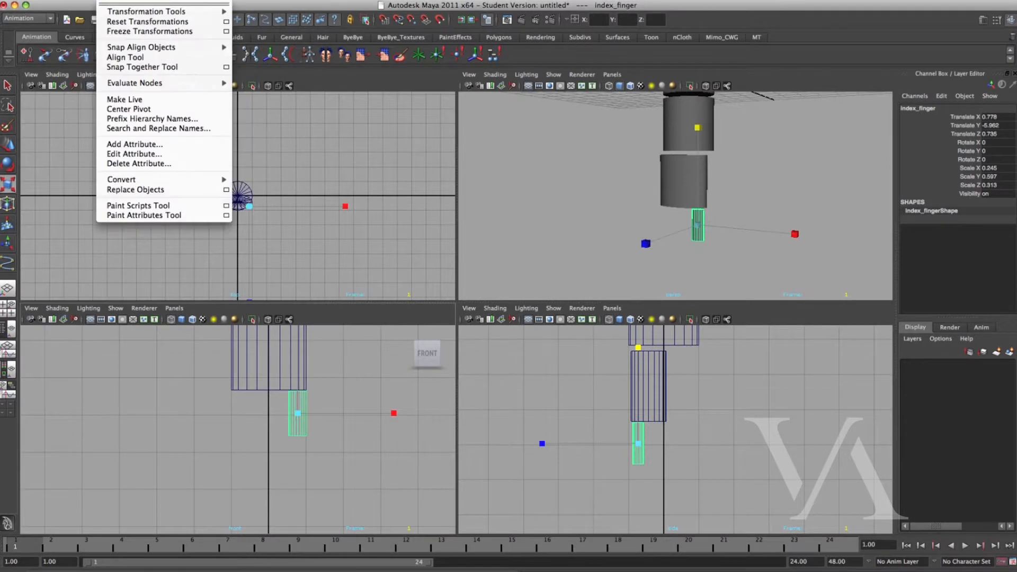
{"action": "left_click", "coordinate": [129, 33]}
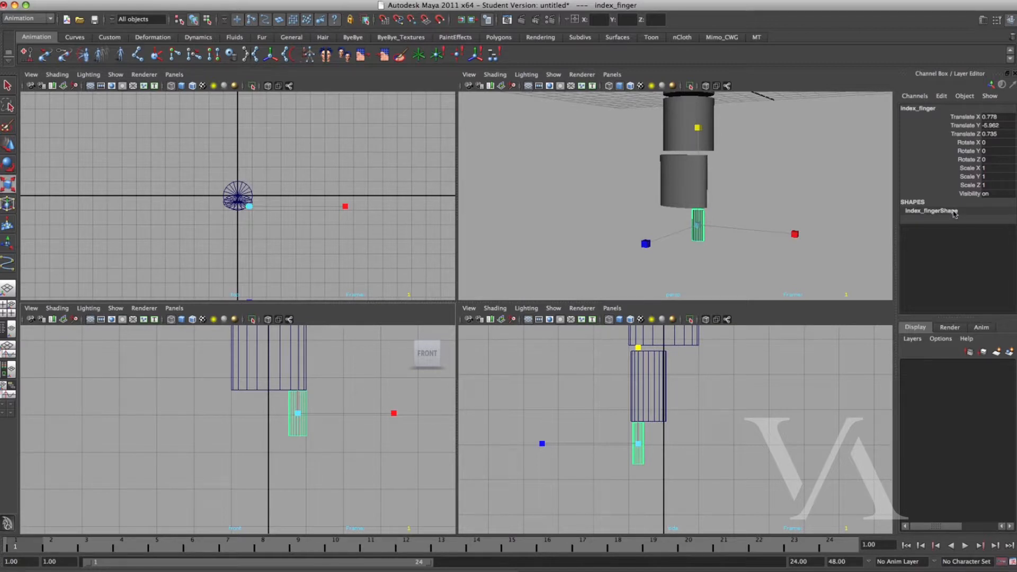
Duplicate index_finger twice and stack the copies below it at about Translate Y -7.184 and -8.458
{"action": "middle_click_drag", "start_coordinate": [338, 424], "coordinate": [330, 414], "text": "alt"}
{"action": "right_click_drag", "start_coordinate": [329, 414], "coordinate": [354, 414], "text": "alt"}
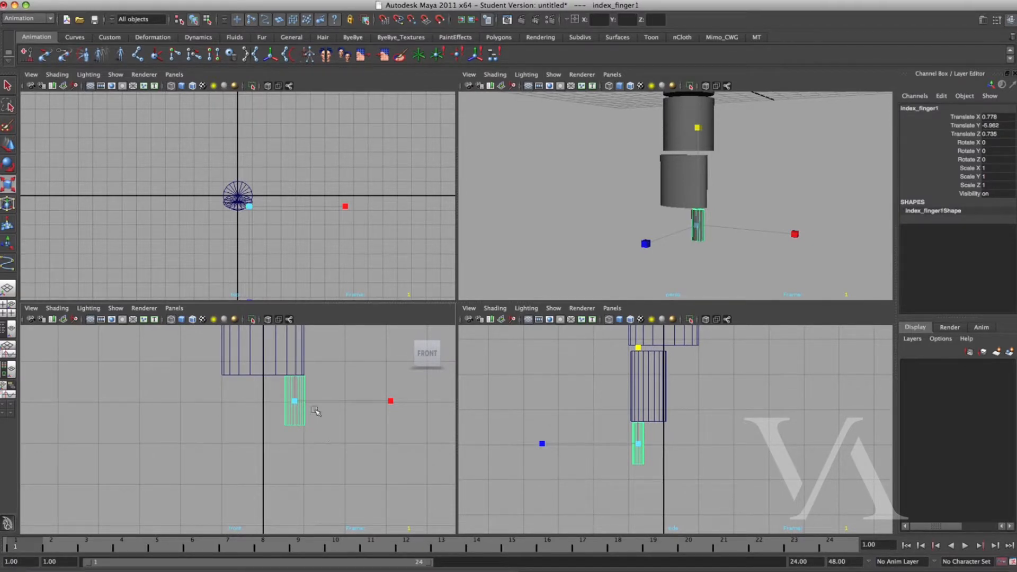
{"action": "key", "text": "w"}
{"action": "left_click_drag", "start_coordinate": [297, 334], "coordinate": [298, 434]}
{"action": "key", "text": "ctrl+d"}
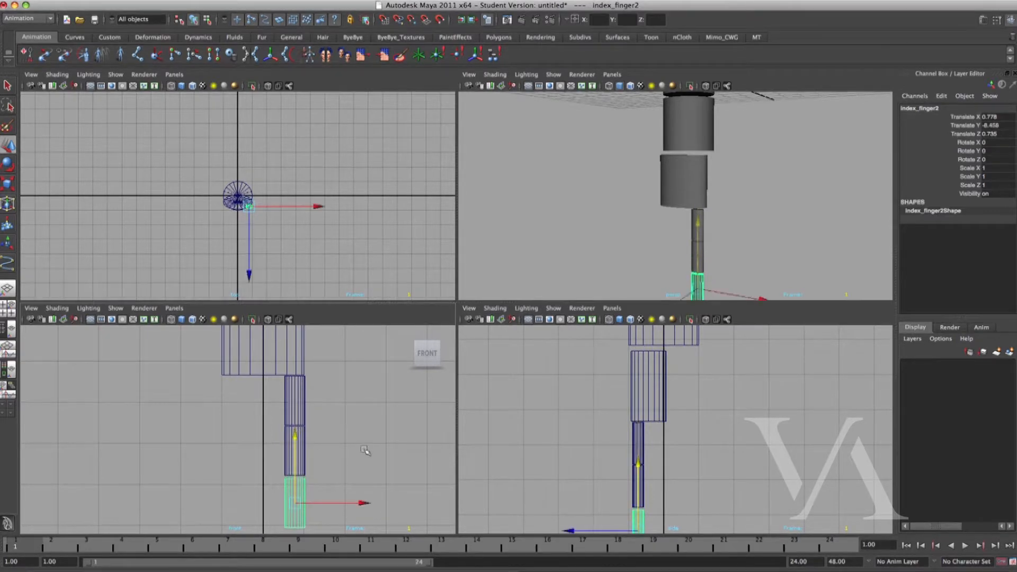
{"action": "left_click", "coordinate": [363, 465]}
{"action": "left_click_drag", "start_coordinate": [350, 463], "coordinate": [279, 454]}
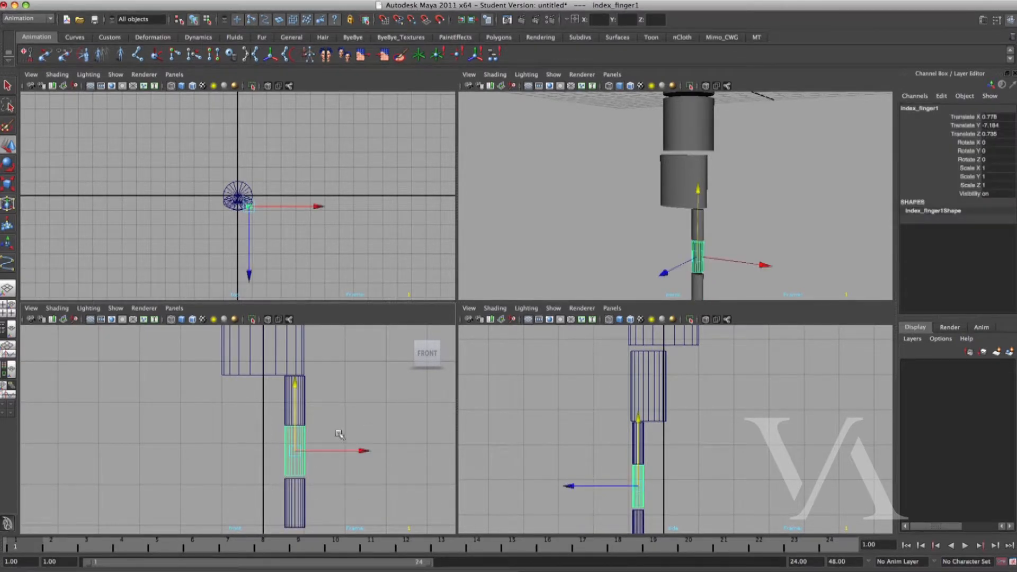
{"action": "left_click_drag", "start_coordinate": [277, 510], "coordinate": [322, 504]}
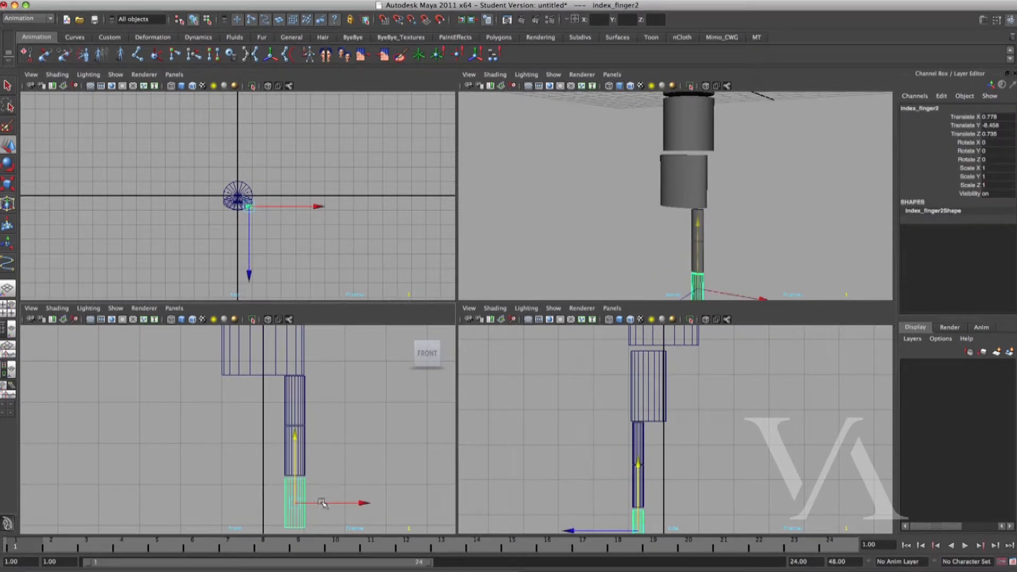
Try narrowing the forearm in depth and shifting it to line up with the palm
{"action": "left_click_drag", "start_coordinate": [658, 250], "coordinate": [642, 225], "text": "alt"}
{"action": "left_click", "coordinate": [639, 207]}
{"action": "key", "text": "e"}
{"action": "key", "text": "r"}
{"action": "left_click_drag", "start_coordinate": [528, 211], "coordinate": [551, 210]}
{"action": "key", "text": "w"}
{"action": "left_click", "coordinate": [660, 203]}
{"action": "left_click_drag", "start_coordinate": [629, 229], "coordinate": [681, 237], "text": "alt"}
{"action": "left_click", "coordinate": [655, 246]}
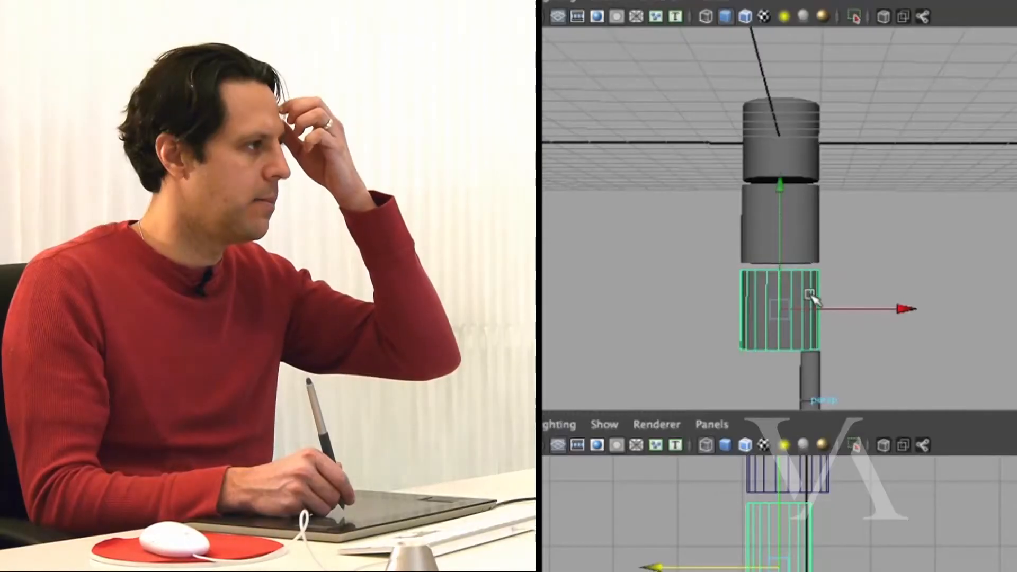
{"action": "mouse_move", "coordinate": [663, 207]}
{"action": "left_mouse_down", "text": "alt"}
{"action": "mouse_move", "coordinate": [653, 245]}
{"action": "mouse_move", "coordinate": [670, 207]}
{"action": "left_mouse_up", "text": "alt"}
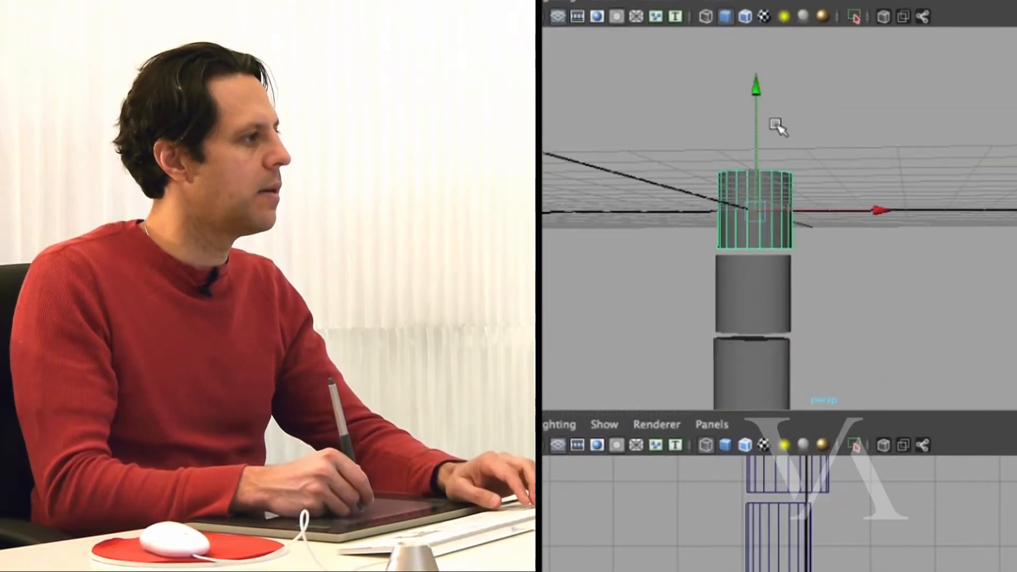
Stretch the bicep to about 2.471 in Scale Y and raise it to about Translate Y 4.045
{"action": "key", "text": "r"}
{"action": "left_click_drag", "start_coordinate": [767, 118], "coordinate": [788, 1], "text": "alt"}
{"action": "left_click_drag", "start_coordinate": [788, 83], "coordinate": [791, 5]}
{"action": "key", "text": "w"}
{"action": "left_click_drag", "start_coordinate": [793, 141], "coordinate": [790, 19]}
{"action": "left_click_drag", "start_coordinate": [790, 72], "coordinate": [793, 56]}
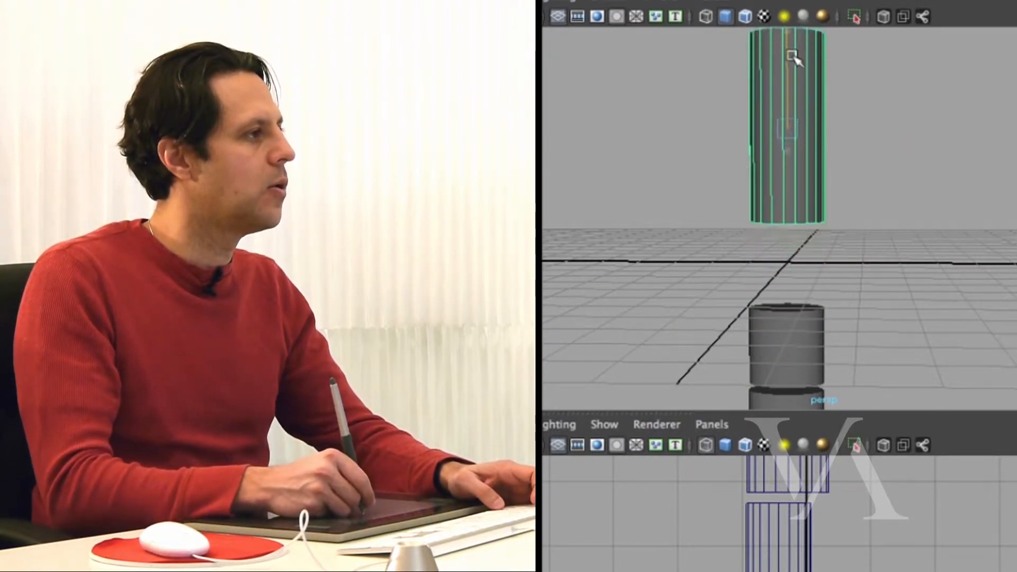
Raise the forearm toward the bicep, to about Translate Y -0.649
{"action": "left_click", "coordinate": [807, 325]}
{"action": "key", "text": "r"}
{"action": "left_click_drag", "start_coordinate": [789, 172], "coordinate": [783, 82]}
{"action": "key", "text": "w"}
{"action": "left_click_drag", "start_coordinate": [788, 216], "coordinate": [717, 258]}
{"action": "left_click_drag", "start_coordinate": [771, 163], "coordinate": [629, 241]}
Try stretching the forearm vertically to meet the bicep, and undo the change
{"action": "left_click_drag", "start_coordinate": [705, 258], "coordinate": [727, 254], "text": "alt"}
{"action": "key", "text": "r"}
{"action": "left_click_drag", "start_coordinate": [758, 89], "coordinate": [759, 23]}
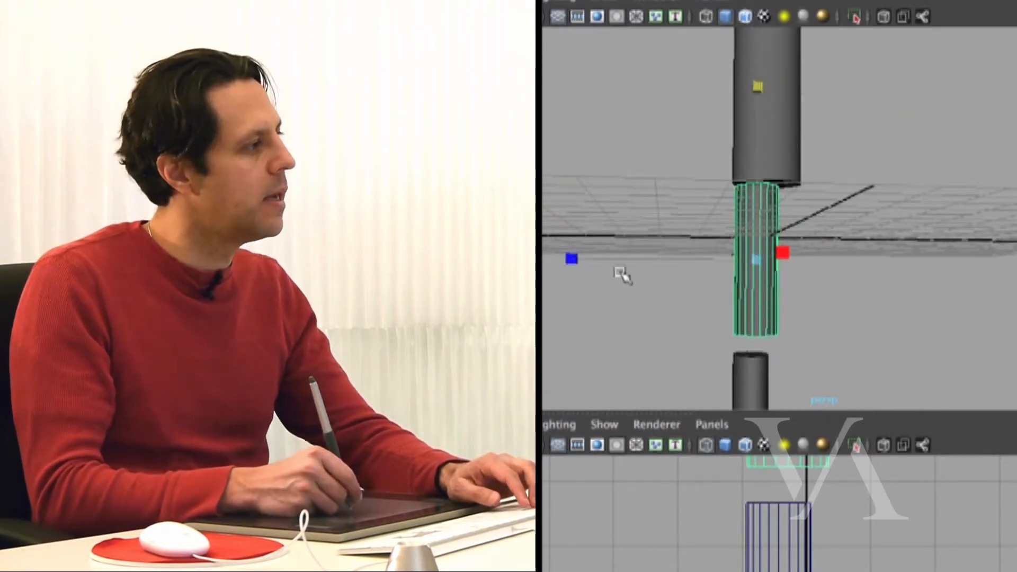
{"action": "left_click_drag", "start_coordinate": [800, 289], "coordinate": [801, 318], "text": "alt"}
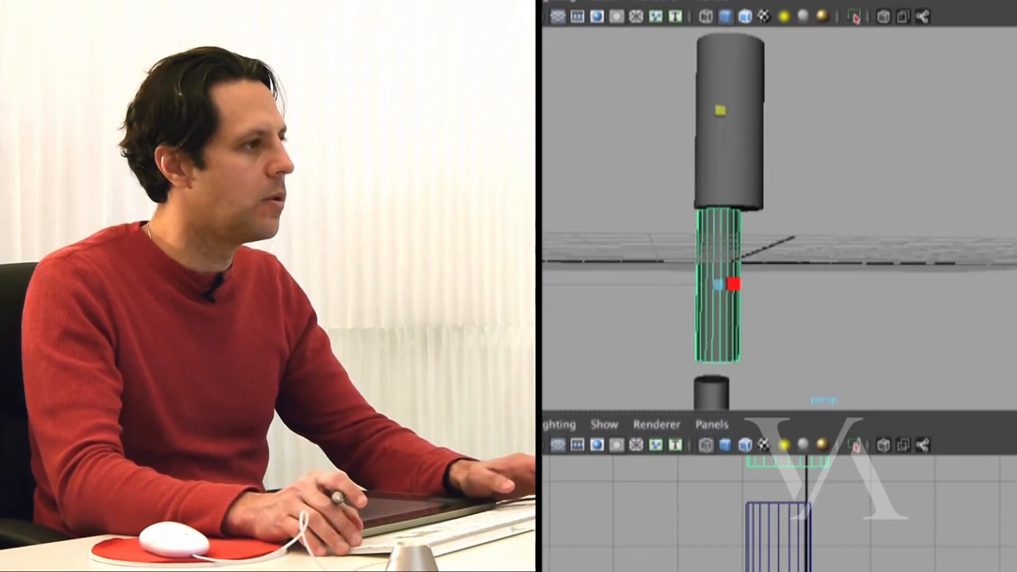
{"action": "key", "text": "ctrl+z"}
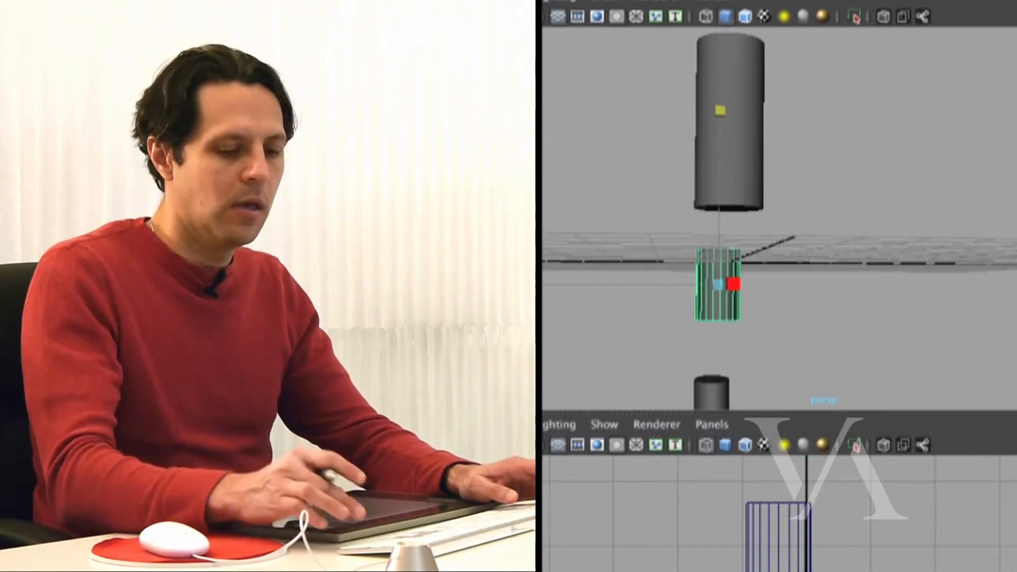
{"action": "key", "text": "ctrl+z"}
Stretch the forearm to about 2.274 in Scale Y and lower it to Translate Y -0.891, between bicep and palm
{"action": "left_click_drag", "start_coordinate": [726, 116], "coordinate": [719, 3]}
{"action": "left_click_drag", "start_coordinate": [718, 99], "coordinate": [677, 303], "text": "alt"}
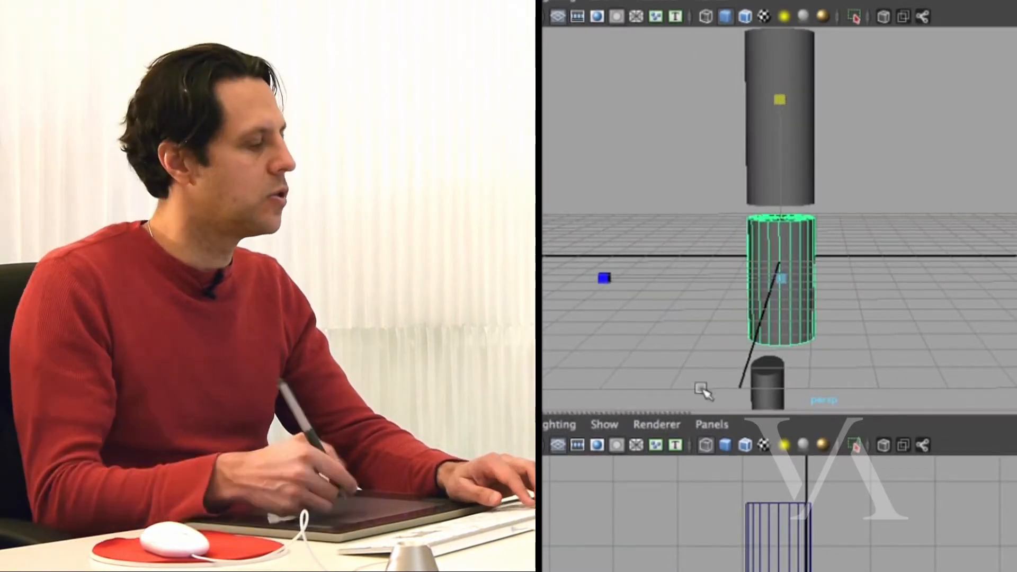
{"action": "left_click_drag", "start_coordinate": [704, 390], "coordinate": [880, 299], "text": "alt"}
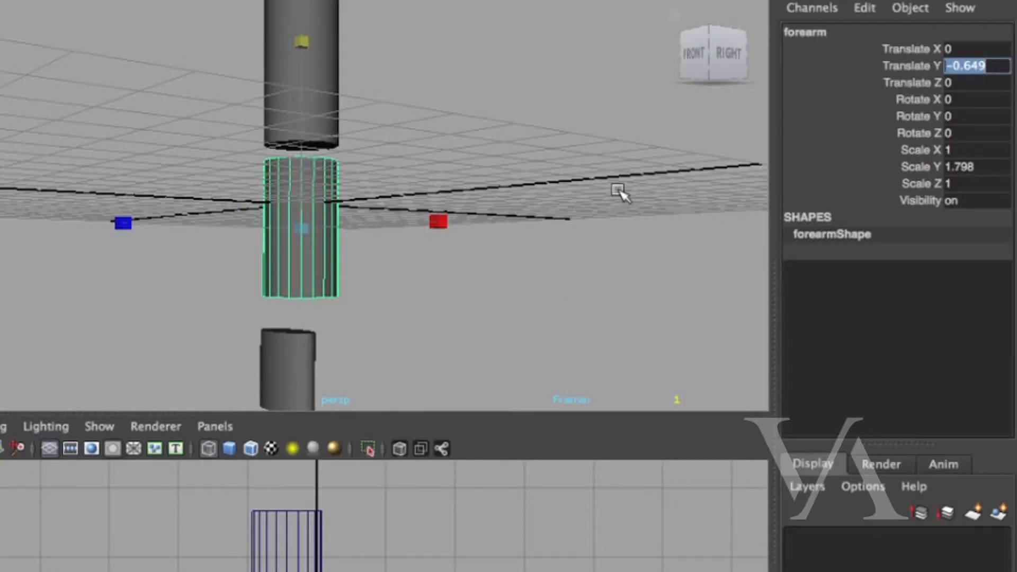
{"action": "left_click_drag", "start_coordinate": [183, 295], "coordinate": [252, 293], "text": "alt"}
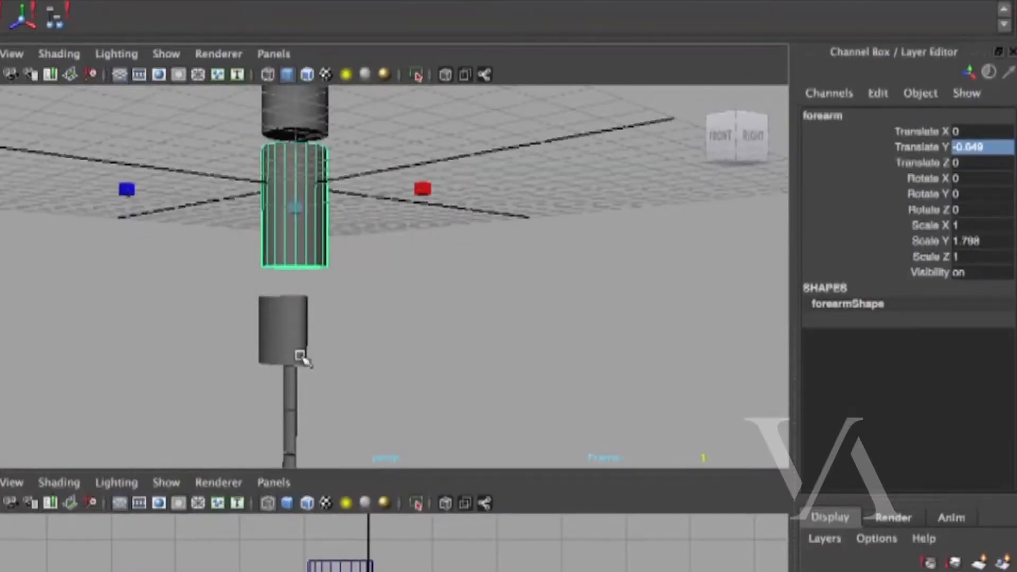
{"action": "left_click_drag", "start_coordinate": [300, 356], "coordinate": [309, 296], "text": "alt"}
{"action": "left_click_drag", "start_coordinate": [296, 110], "coordinate": [294, 50]}
{"action": "left_click_drag", "start_coordinate": [291, 140], "coordinate": [292, 144]}
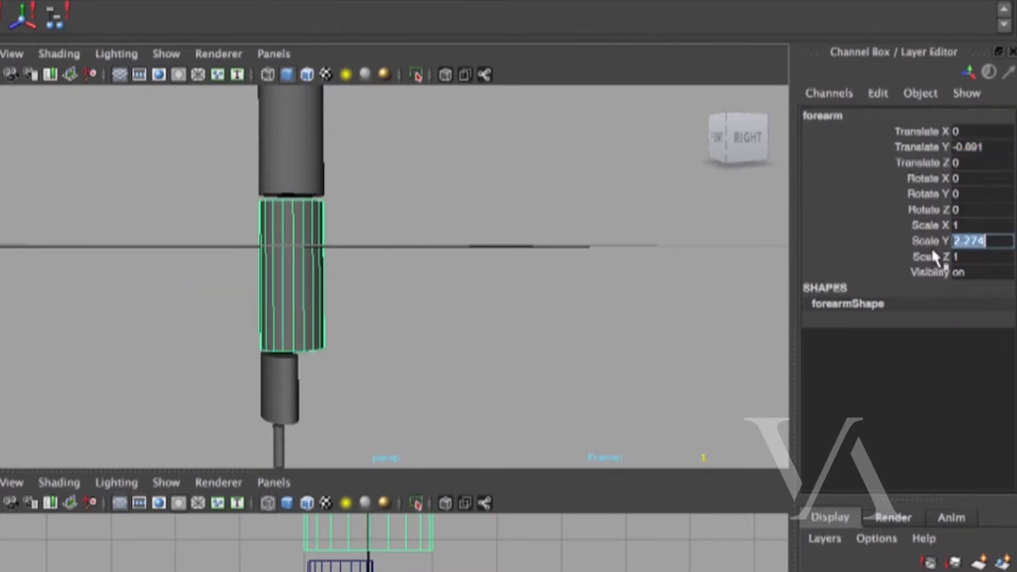
Select the bicep and freeze its scale with Freeze Transformations
{"action": "left_click", "coordinate": [466, 271]}
{"action": "middle_click_drag", "start_coordinate": [467, 272], "coordinate": [412, 355], "text": "alt"}
{"action": "left_click_drag", "start_coordinate": [412, 355], "coordinate": [370, 395], "text": "alt"}
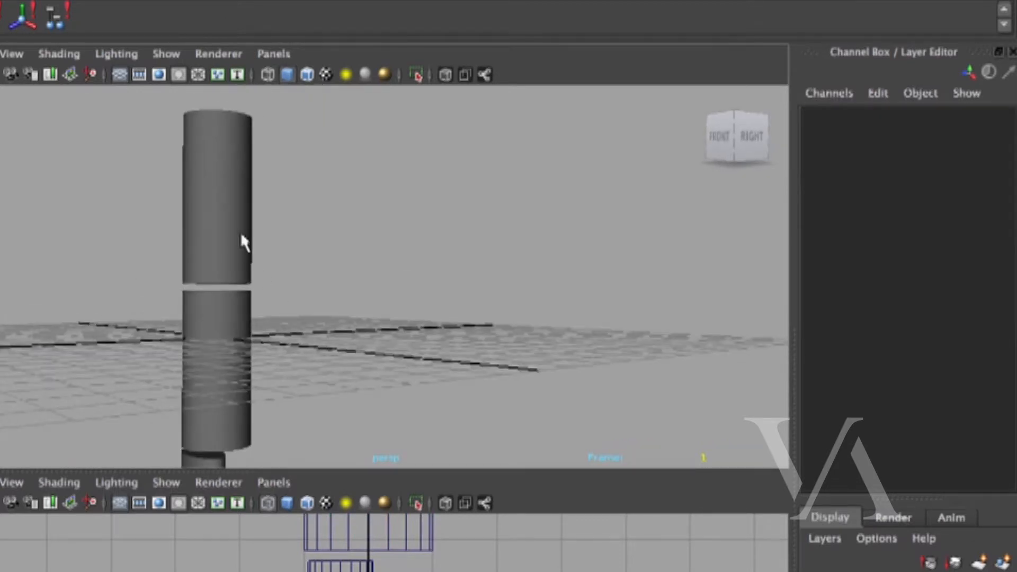
{"action": "left_click", "coordinate": [241, 232]}
{"action": "middle_click_drag", "start_coordinate": [233, 323], "coordinate": [311, 238], "text": "alt"}
{"action": "left_click_drag", "start_coordinate": [318, 286], "coordinate": [327, 336], "text": "alt"}
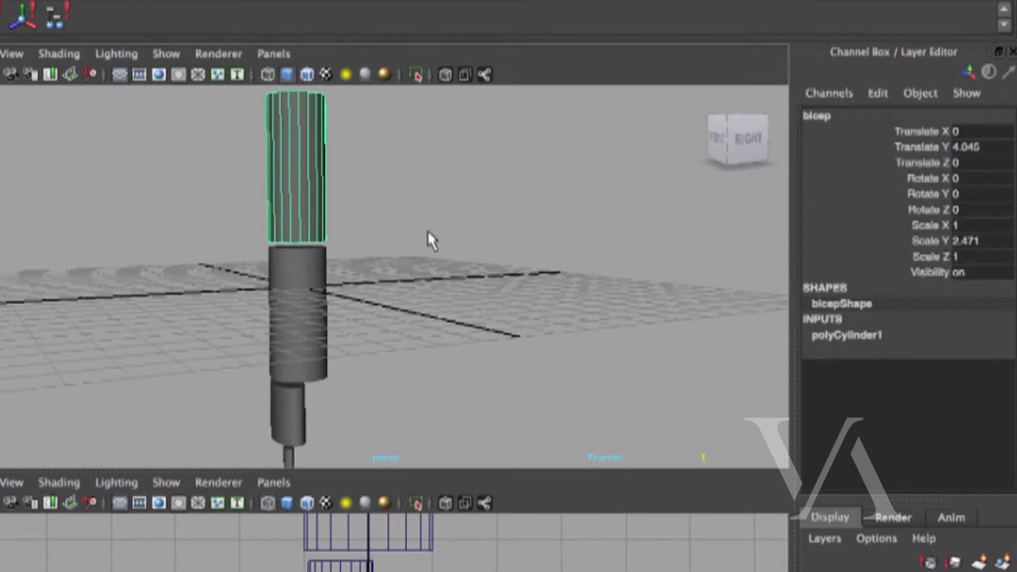
{"action": "left_click", "coordinate": [143, 6]}
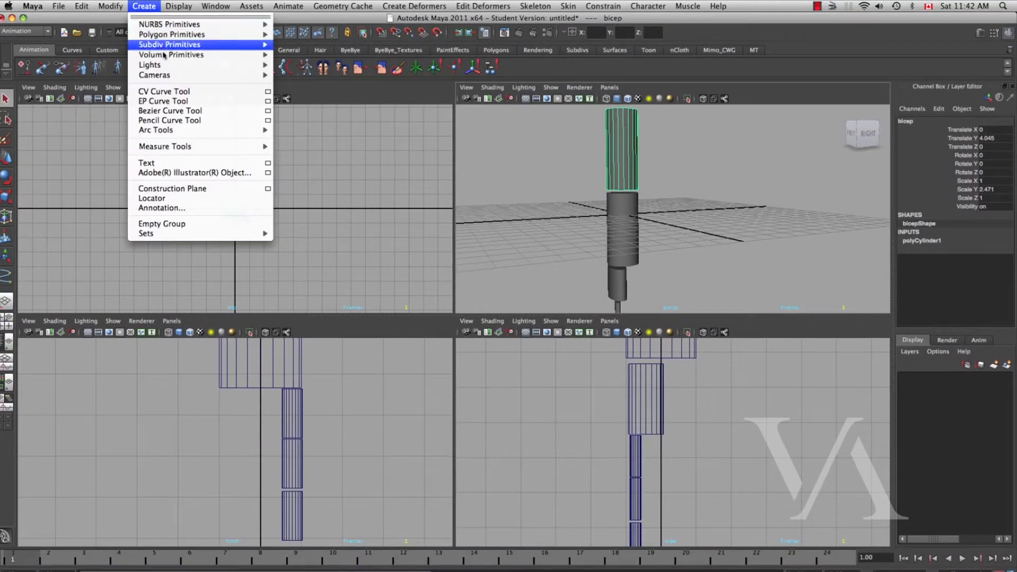
{"action": "mouse_move", "coordinate": [178, 6]}
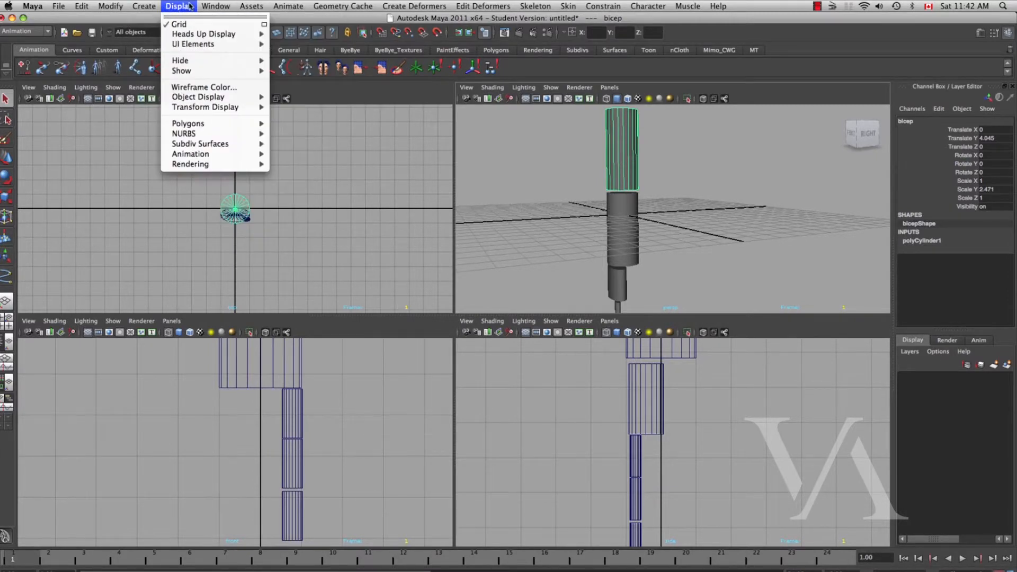
{"action": "mouse_move", "coordinate": [120, 6]}
{"action": "left_click", "coordinate": [121, 47]}
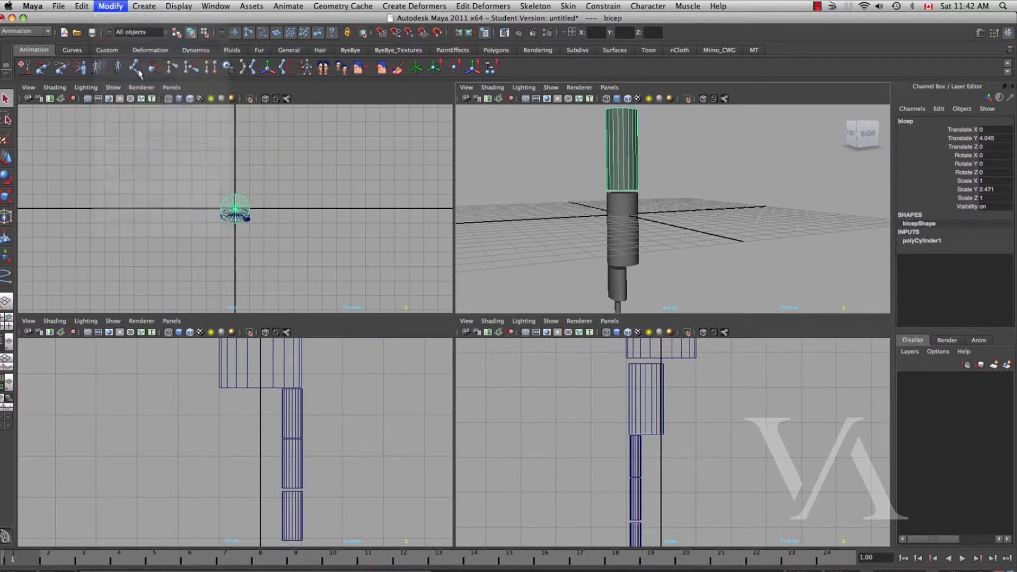
Repeat the scale freeze on the forearm and the palm
{"action": "middle_click_drag", "start_coordinate": [663, 259], "coordinate": [699, 256], "text": "alt"}
{"action": "left_click", "coordinate": [656, 249]}
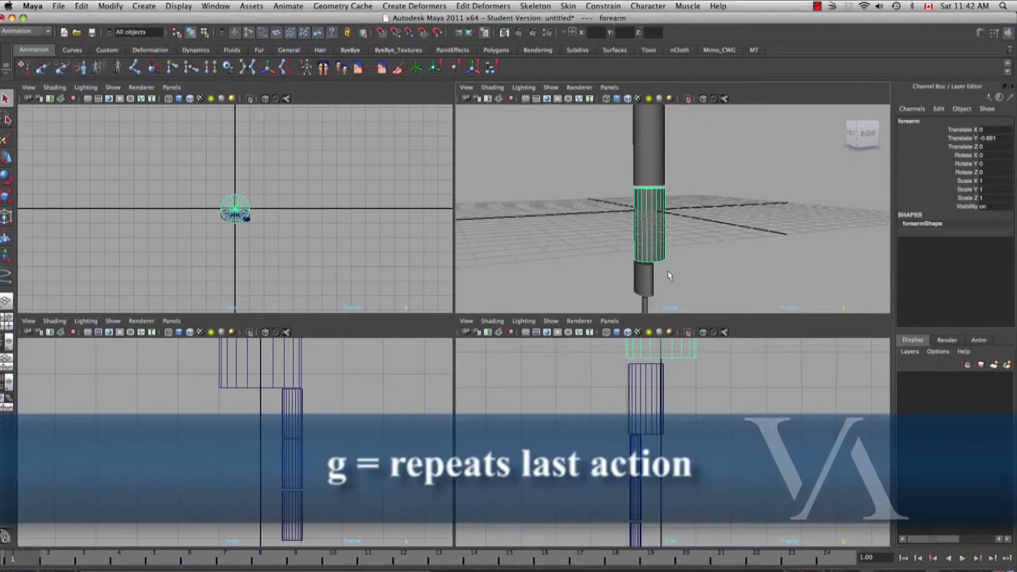
{"action": "middle_click_drag", "start_coordinate": [642, 269], "coordinate": [655, 194], "text": "alt"}
{"action": "left_click_drag", "start_coordinate": [655, 194], "coordinate": [662, 217], "text": "alt"}
{"action": "left_click", "coordinate": [647, 221]}
Select the finger segments and the palm one after another to check their scale values
{"action": "right_click_drag", "start_coordinate": [672, 243], "coordinate": [747, 265], "text": "alt"}
{"action": "middle_click_drag", "start_coordinate": [748, 265], "coordinate": [752, 238], "text": "alt"}
{"action": "right_click_drag", "start_coordinate": [752, 238], "coordinate": [762, 233], "text": "alt"}
{"action": "middle_click_drag", "start_coordinate": [763, 233], "coordinate": [768, 167], "text": "alt"}
{"action": "left_click", "coordinate": [656, 193]}
{"action": "left_click", "coordinate": [665, 248]}
{"action": "left_click", "coordinate": [666, 290]}
{"action": "left_click", "coordinate": [664, 233]}
{"action": "left_click", "coordinate": [663, 177]}
{"action": "left_click", "coordinate": [675, 142]}
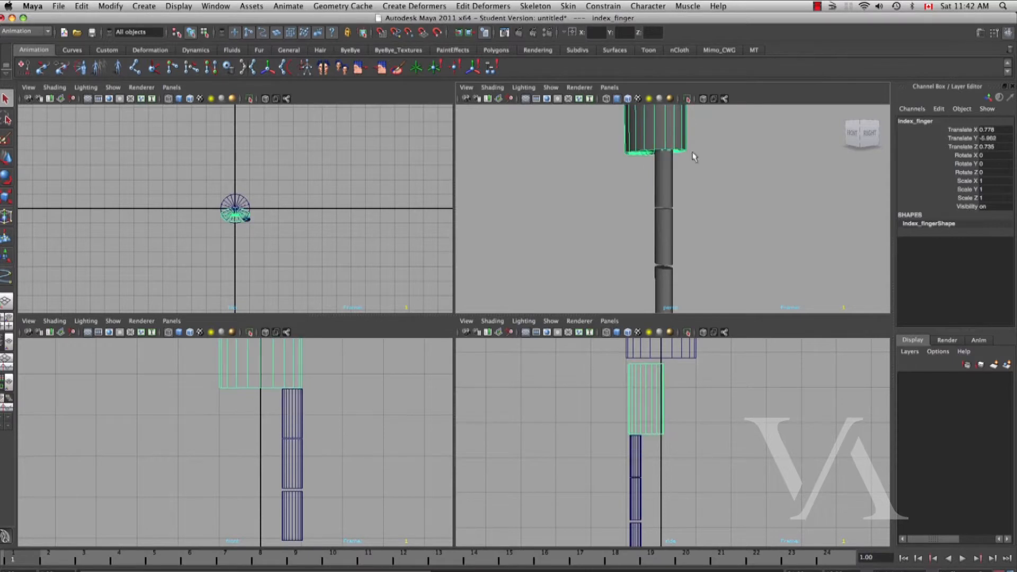
{"action": "right_click_drag", "start_coordinate": [695, 157], "coordinate": [625, 195], "text": "alt"}
{"action": "left_click_drag", "start_coordinate": [625, 195], "coordinate": [645, 222], "text": "alt"}
{"action": "middle_click_drag", "start_coordinate": [644, 222], "coordinate": [667, 186], "text": "alt"}
{"action": "middle_click_drag", "start_coordinate": [390, 503], "coordinate": [383, 462], "text": "alt"}
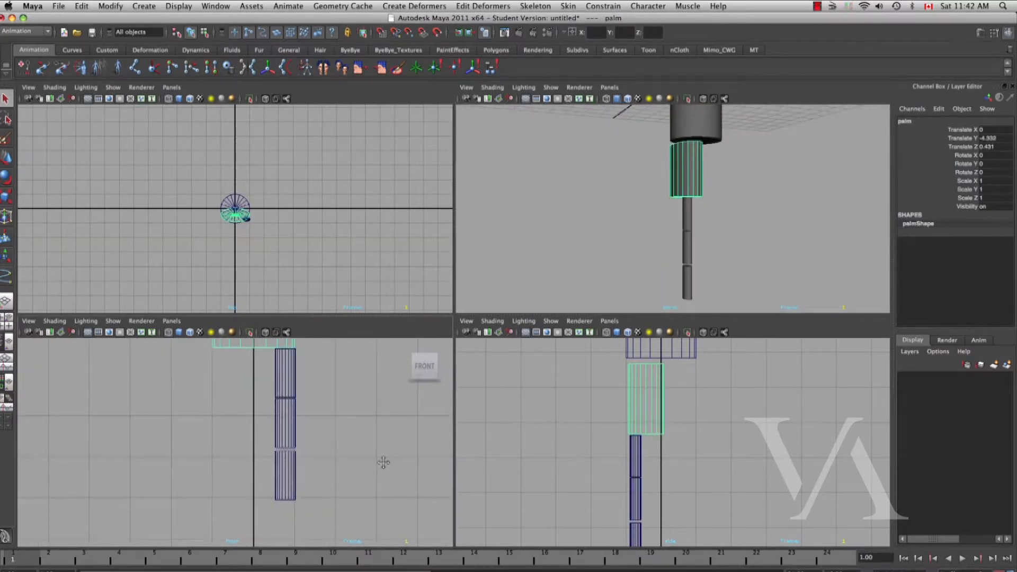
Shorten the three index finger segments together to about 0.639 in Scale Y
{"action": "left_click", "coordinate": [281, 460]}
{"action": "key", "text": "w"}
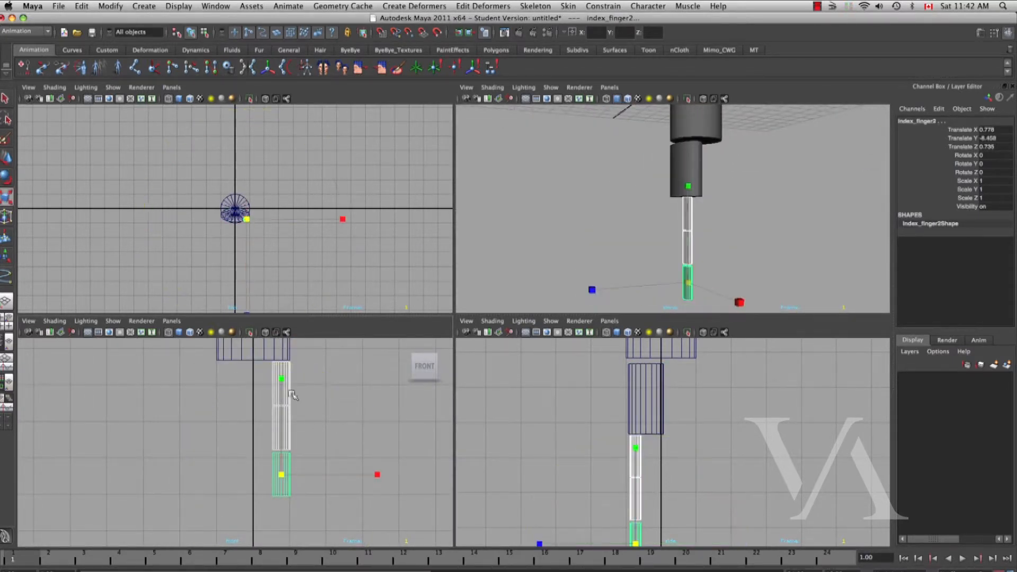
{"action": "left_click", "coordinate": [303, 449]}
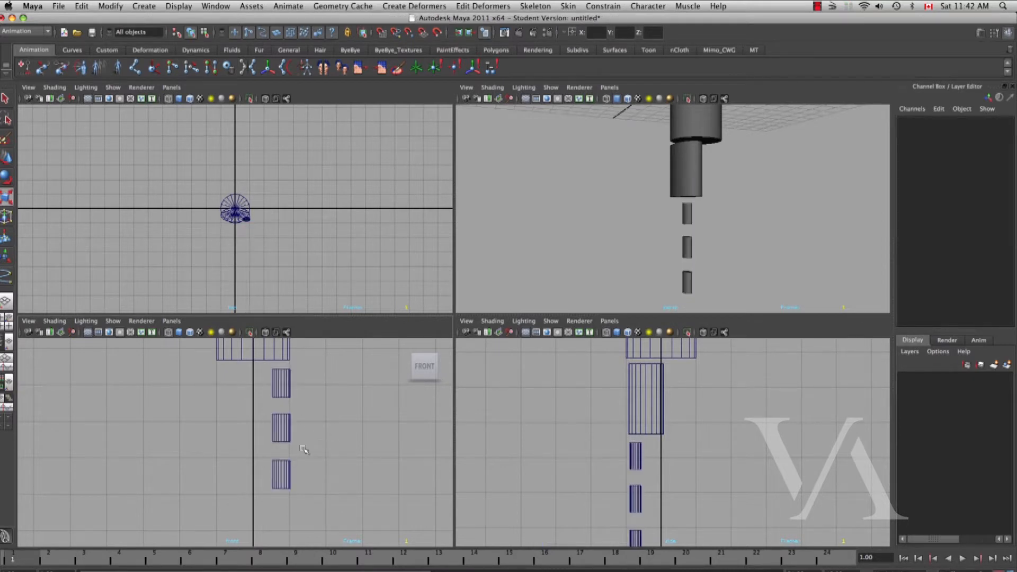
Move the finger segments up into a closed stack beneath the palm, with the lowest at about Translate Y -7.421
{"action": "left_click", "coordinate": [280, 477]}
{"action": "left_click", "coordinate": [282, 403]}
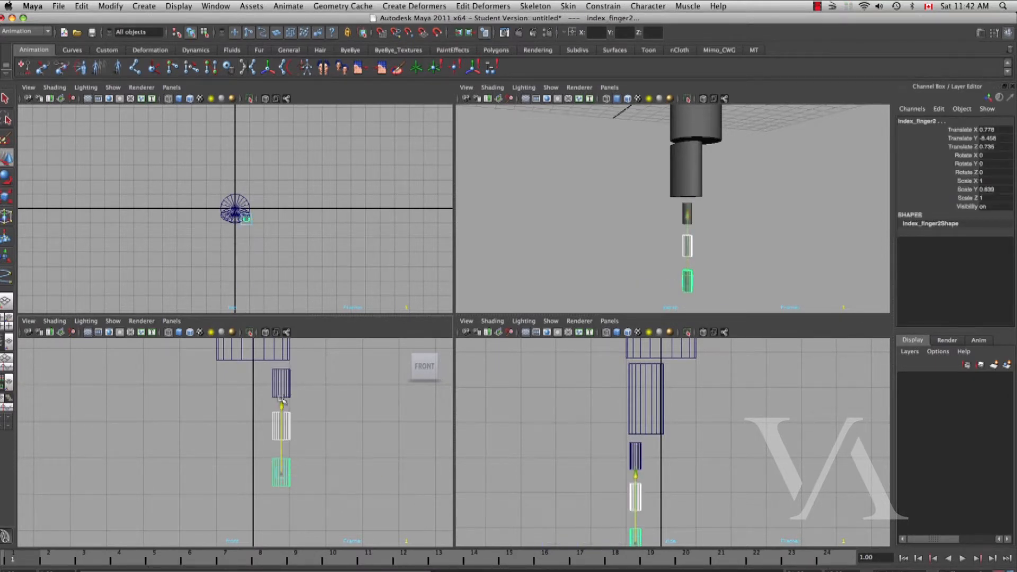
{"action": "left_click", "coordinate": [316, 443]}
{"action": "left_click", "coordinate": [282, 460]}
{"action": "left_click_drag", "start_coordinate": [281, 391], "coordinate": [283, 371]}
{"action": "left_click", "coordinate": [326, 392]}
Freeze the scale of the three index finger segments together
{"action": "left_click", "coordinate": [284, 447]}
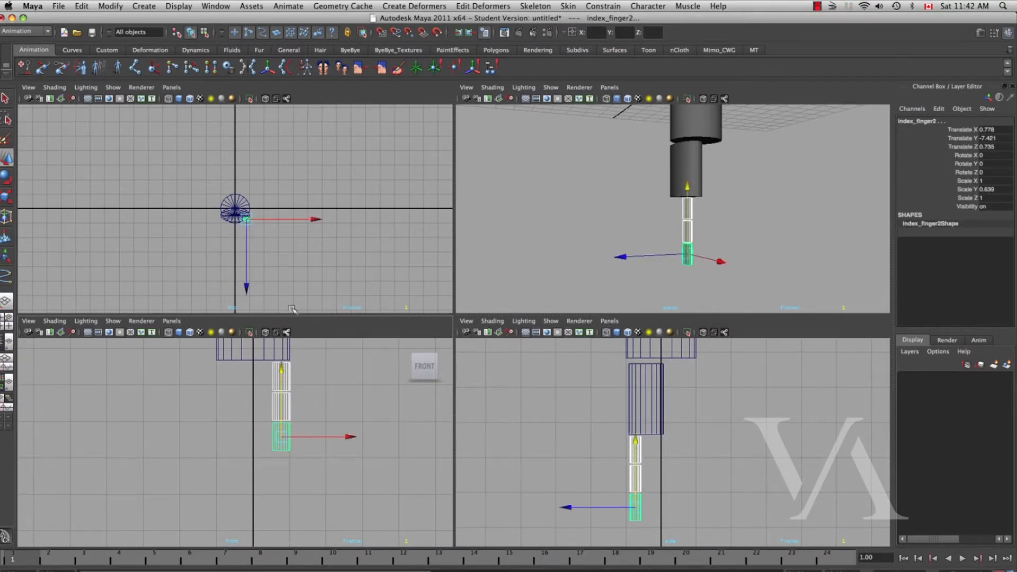
{"action": "left_click", "coordinate": [124, 5]}
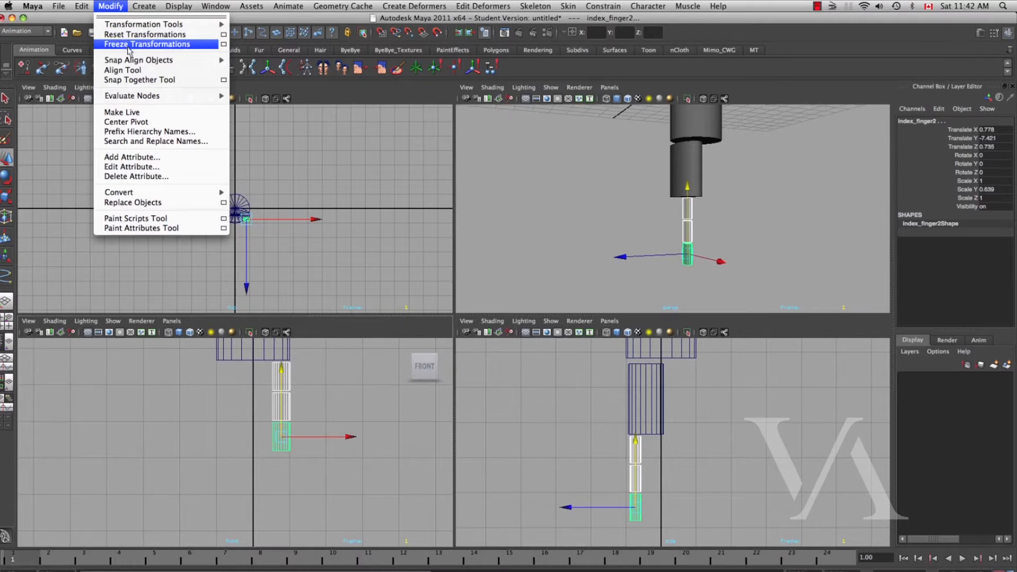
{"action": "left_click", "coordinate": [130, 43]}
{"action": "left_click", "coordinate": [715, 465]}
Inspect the arm from the bicep down to the finger segments in the side, perspective and front views
{"action": "middle_click_drag", "start_coordinate": [675, 394], "coordinate": [668, 438], "text": "alt"}
{"action": "right_click_drag", "start_coordinate": [667, 438], "coordinate": [642, 453], "text": "alt"}
{"action": "middle_click_drag", "start_coordinate": [653, 416], "coordinate": [654, 416], "text": "alt"}
{"action": "right_click_drag", "start_coordinate": [654, 416], "coordinate": [590, 377], "text": "alt"}
{"action": "left_click_drag", "start_coordinate": [643, 234], "coordinate": [625, 243], "text": "alt"}
{"action": "middle_click_drag", "start_coordinate": [625, 243], "coordinate": [598, 244], "text": "alt"}
{"action": "left_click_drag", "start_coordinate": [599, 244], "coordinate": [677, 249], "text": "alt"}
{"action": "right_click_drag", "start_coordinate": [677, 249], "coordinate": [752, 274], "text": "alt"}
{"action": "middle_click_drag", "start_coordinate": [374, 458], "coordinate": [365, 503], "text": "alt"}
{"action": "right_click_drag", "start_coordinate": [358, 450], "coordinate": [323, 450], "text": "alt"}
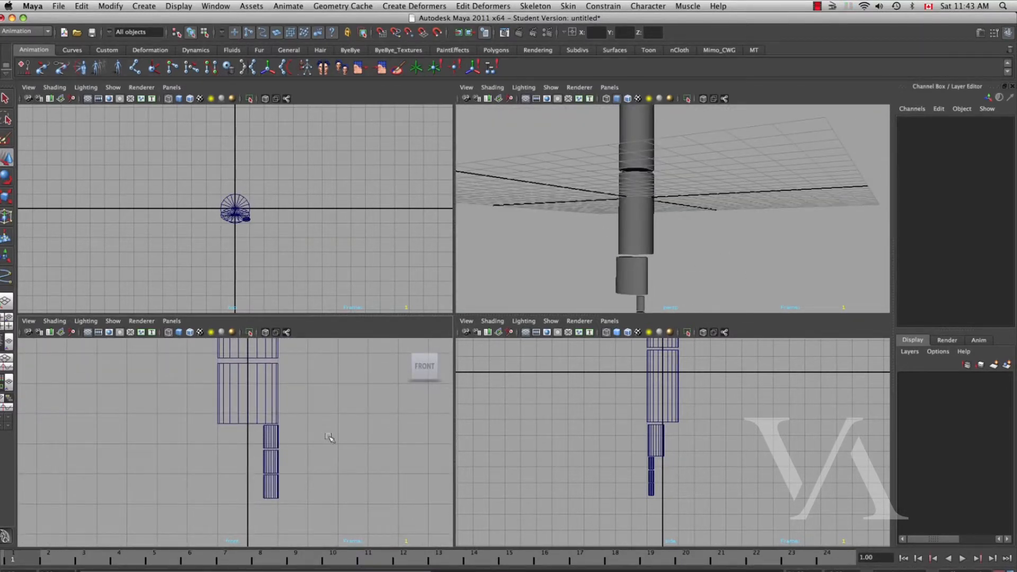
{"action": "middle_click_drag", "start_coordinate": [295, 367], "coordinate": [294, 395], "text": "alt"}
{"action": "right_click_drag", "start_coordinate": [293, 395], "coordinate": [340, 407], "text": "alt"}
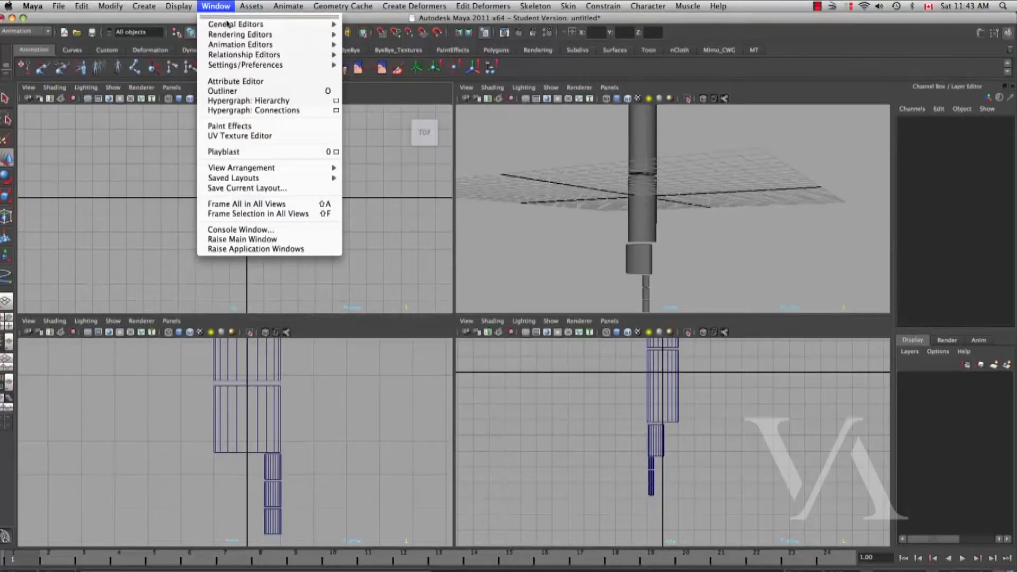
Open the Outliner and the Hypergraph Hierarchy, frame all arm nodes, and arrange both windows clear of the perspective view
{"action": "left_click", "coordinate": [228, 91]}
{"action": "left_click_drag", "start_coordinate": [443, 95], "coordinate": [132, 80]}
{"action": "left_click", "coordinate": [216, 6]}
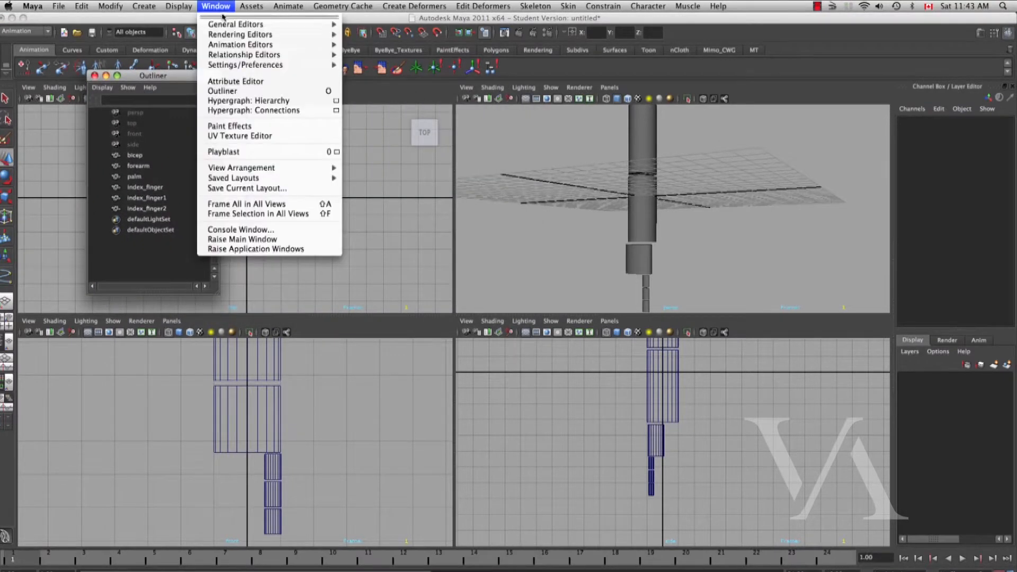
{"action": "left_click", "coordinate": [239, 100]}
{"action": "left_click_drag", "start_coordinate": [297, 95], "coordinate": [299, 149]}
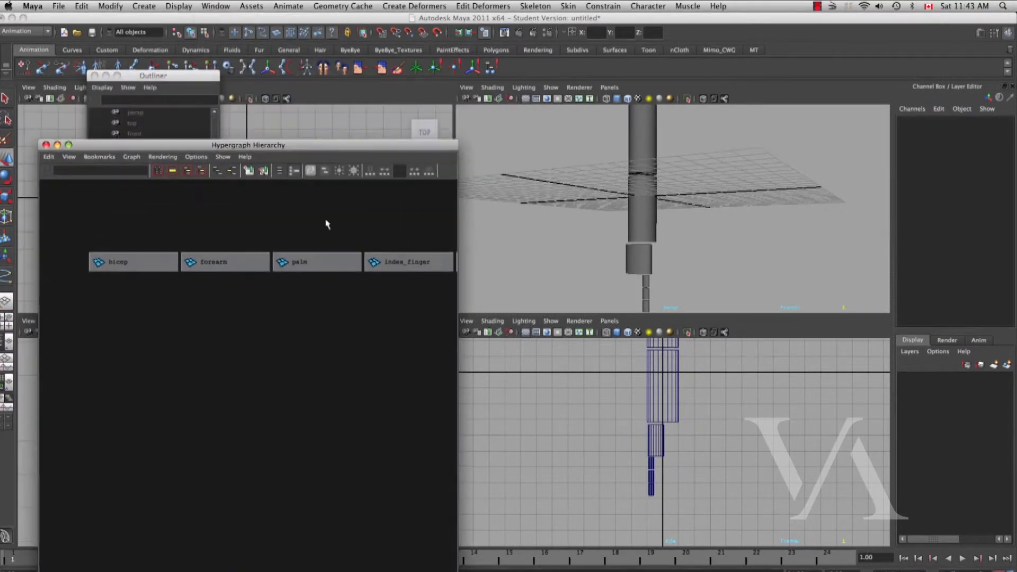
{"action": "key", "text": "a"}
{"action": "middle_click_drag", "start_coordinate": [310, 218], "coordinate": [311, 312], "text": "alt"}
{"action": "left_click_drag", "start_coordinate": [350, 145], "coordinate": [341, 179]}
{"action": "left_click_drag", "start_coordinate": [449, 571], "coordinate": [467, 478]}
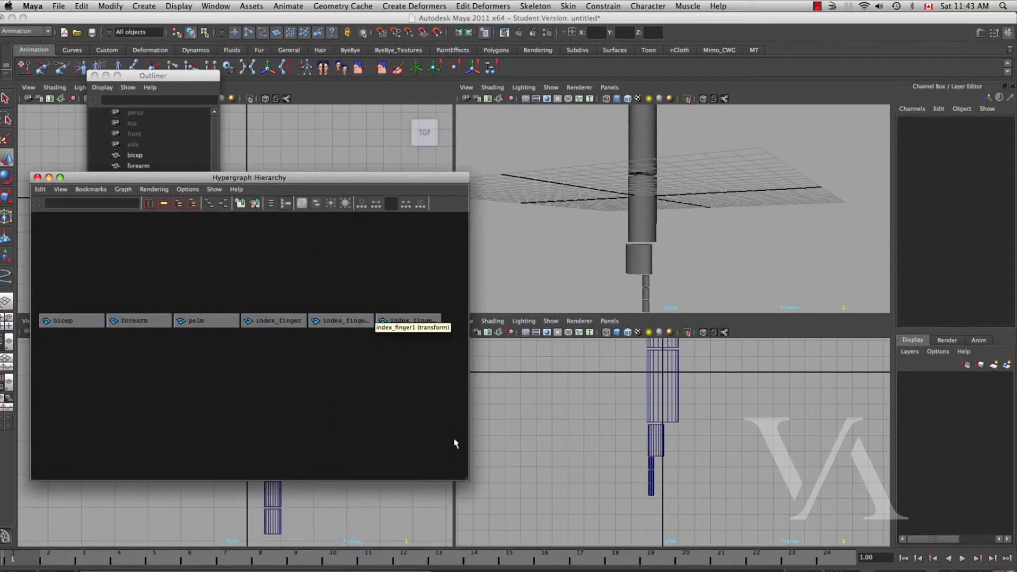
{"action": "left_click_drag", "start_coordinate": [372, 181], "coordinate": [363, 274]}
Parent the forearm to the bicep
{"action": "scroll", "coordinate": [609, 214], "scroll_direction": "down", "scroll_amount": 3}
{"action": "left_click_drag", "start_coordinate": [609, 213], "coordinate": [652, 196], "text": "alt"}
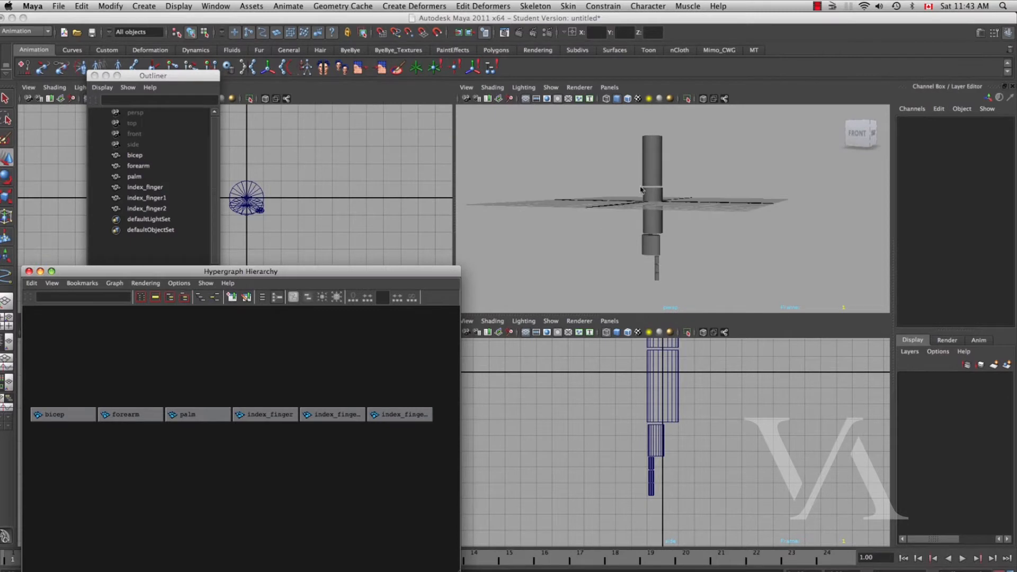
{"action": "left_click", "coordinate": [654, 169]}
{"action": "key", "text": "e"}
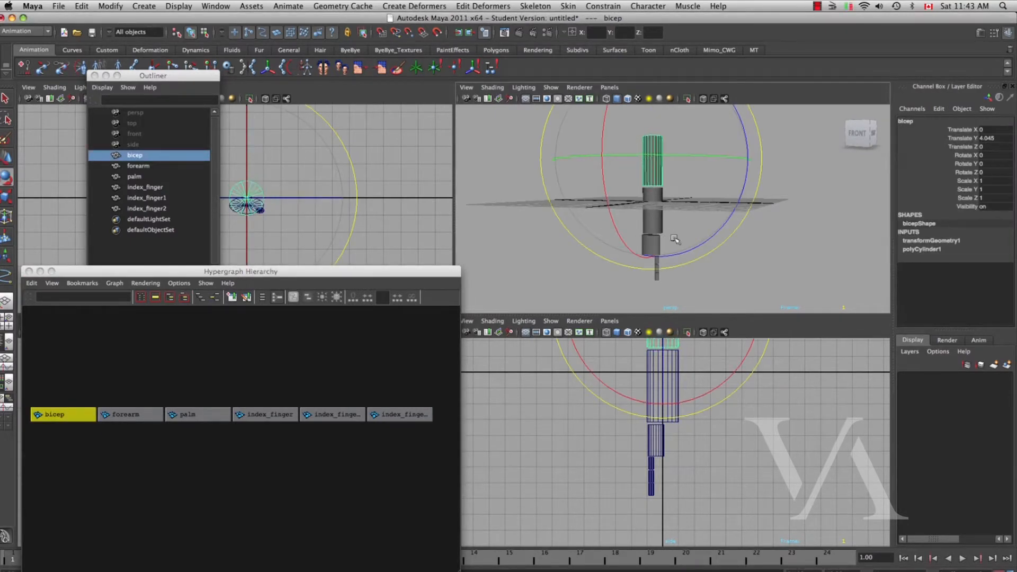
{"action": "left_click", "coordinate": [700, 238]}
{"action": "scroll", "coordinate": [683, 247], "scroll_direction": "up", "scroll_amount": 4}
{"action": "mouse_move", "coordinate": [700, 238]}
{"action": "middle_mouse_down", "text": "alt"}
{"action": "mouse_move", "coordinate": [683, 247]}
{"action": "mouse_move", "coordinate": [713, 258]}
{"action": "mouse_move", "coordinate": [679, 196]}
{"action": "mouse_move", "coordinate": [688, 242]}
{"action": "middle_mouse_up", "text": "alt"}
{"action": "left_click", "coordinate": [658, 242]}
{"action": "scroll", "coordinate": [689, 243], "scroll_direction": "up", "scroll_amount": 2}
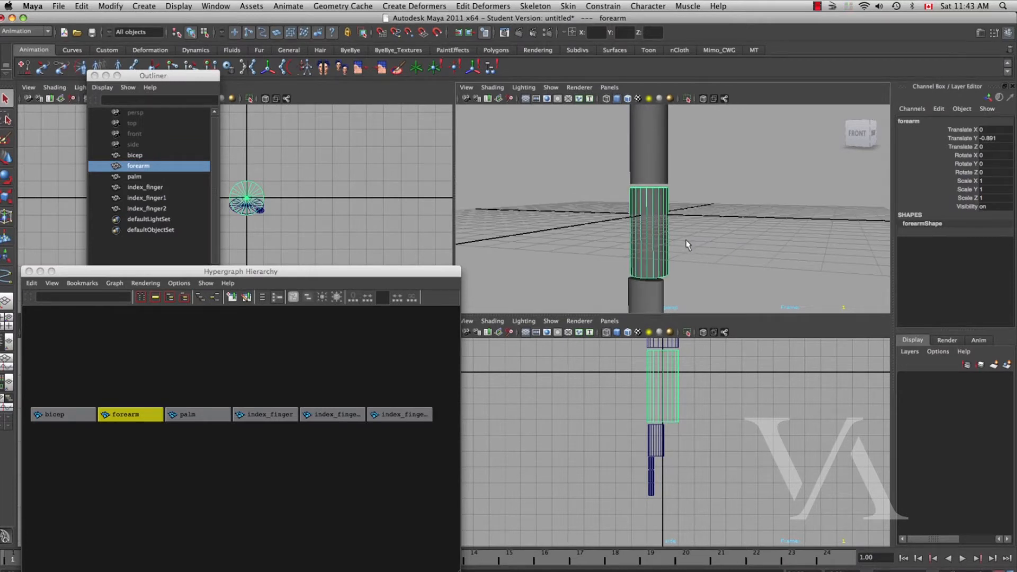
{"action": "left_click", "coordinate": [661, 171], "text": "shift"}
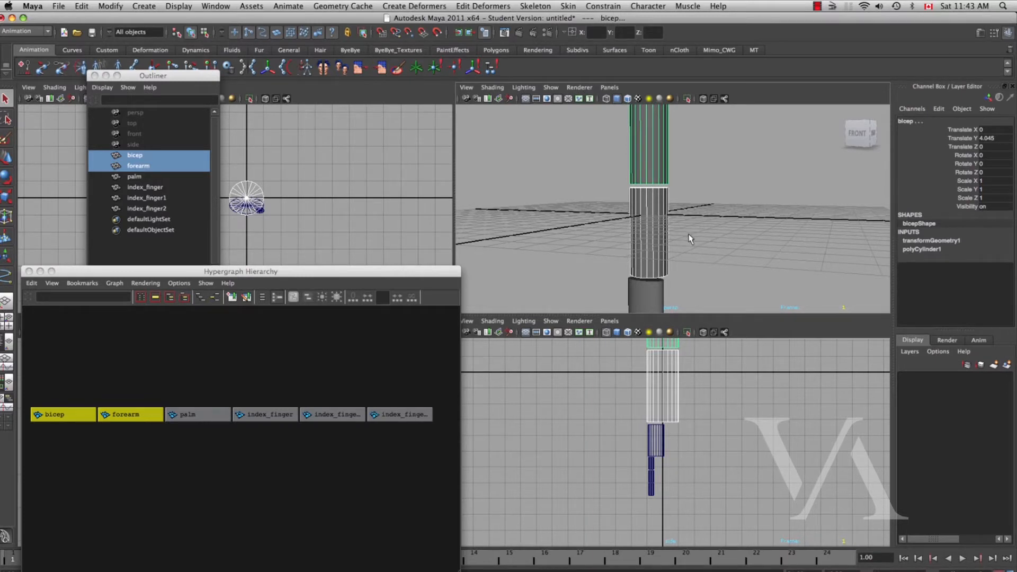
{"action": "key", "text": "p"}
Test the parenting by rotating the bicep to about -7.9 in Rotate Z, and undo the rotation
{"action": "left_click", "coordinate": [661, 164]}
{"action": "scroll", "coordinate": [647, 210], "scroll_direction": "down", "scroll_amount": 1}
{"action": "key", "text": "e"}
{"action": "left_click_drag", "start_coordinate": [720, 212], "coordinate": [702, 225]}
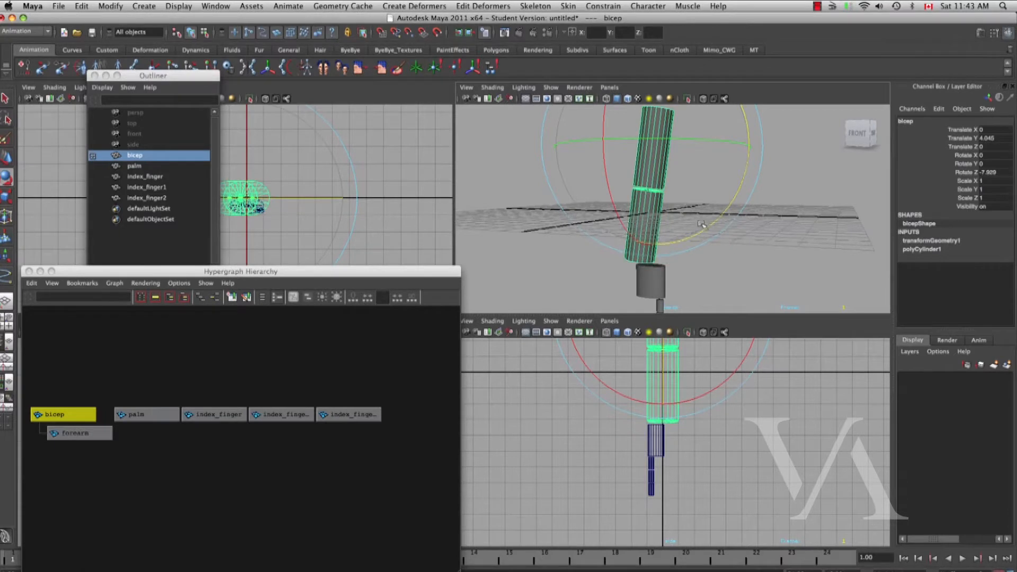
{"action": "key", "text": "ctrl+z"}
Parent the palm to the forearm
{"action": "left_click", "coordinate": [683, 250]}
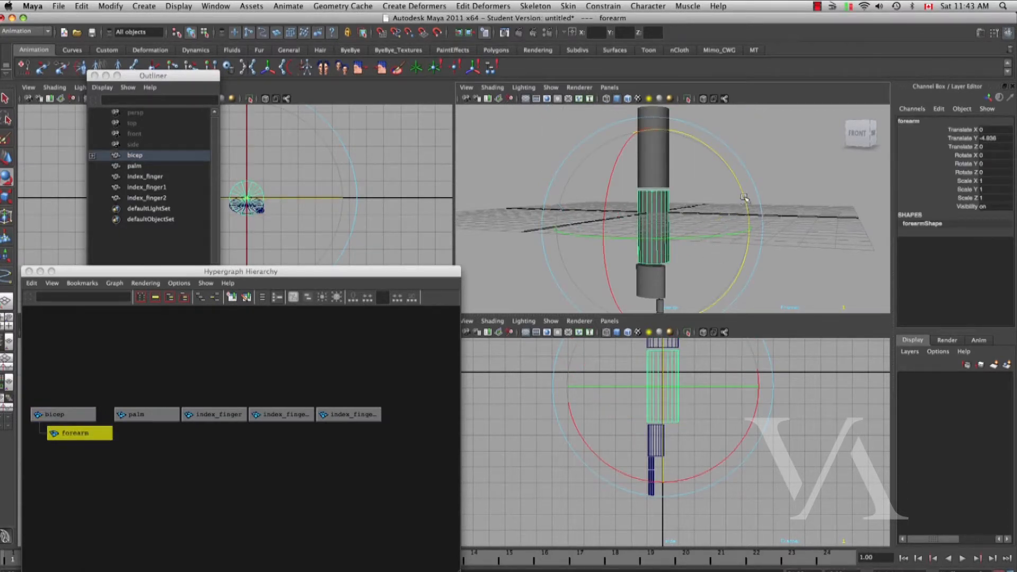
{"action": "left_click_drag", "start_coordinate": [723, 208], "coordinate": [765, 287], "text": "alt"}
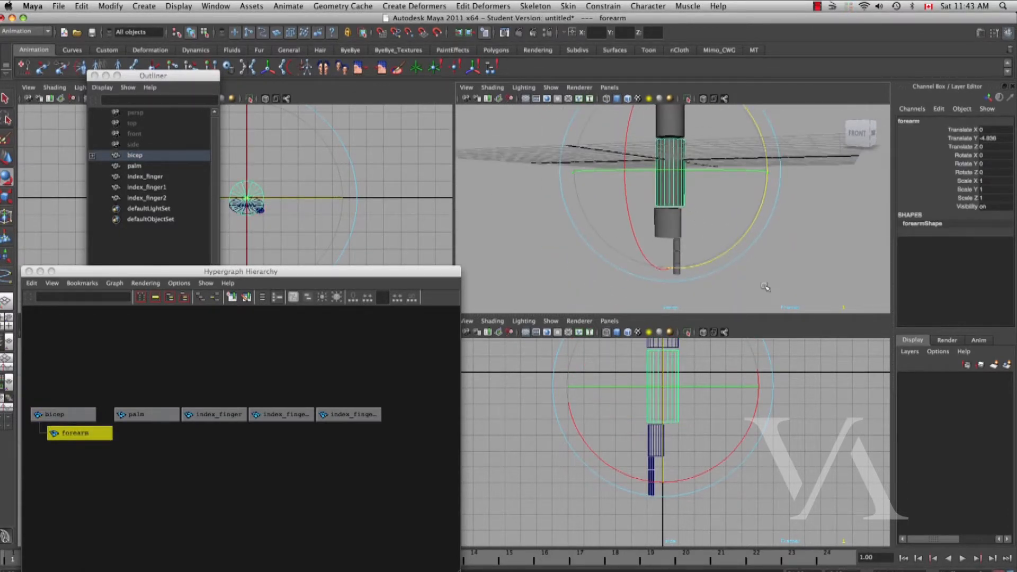
{"action": "left_click", "coordinate": [765, 286]}
{"action": "right_click_drag", "start_coordinate": [682, 246], "coordinate": [769, 274], "text": "alt"}
{"action": "left_click", "coordinate": [668, 259]}
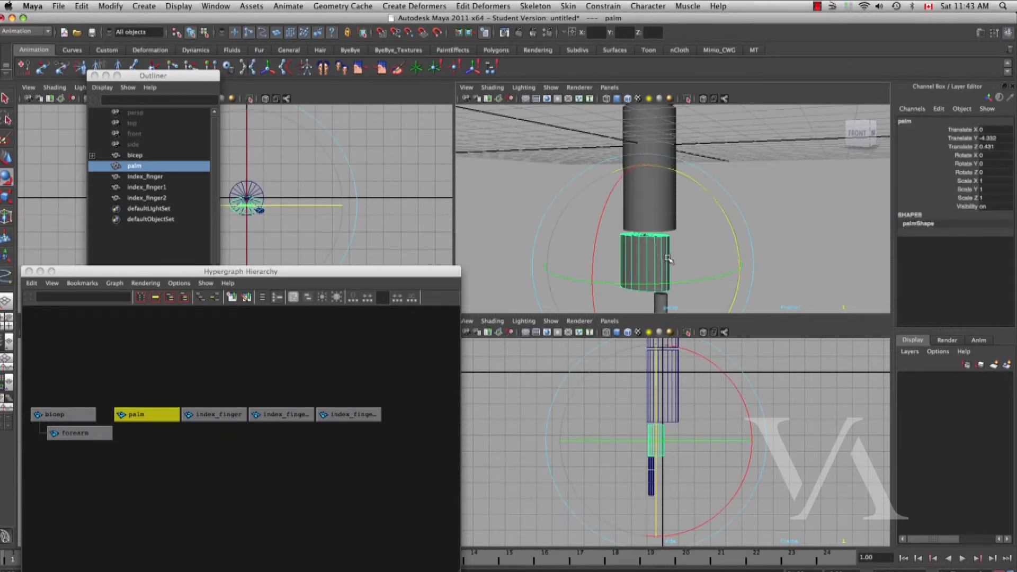
{"action": "key", "text": "q"}
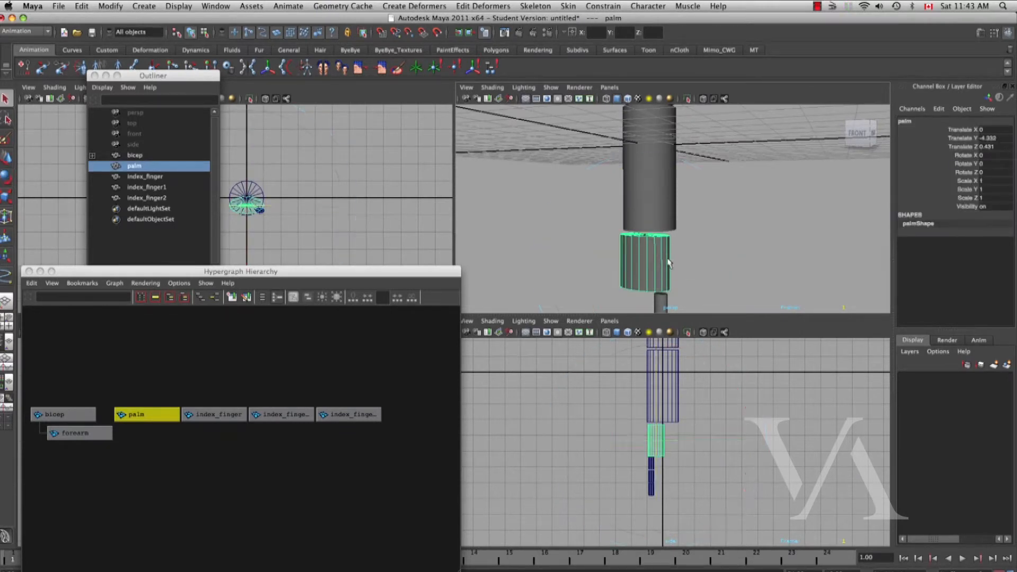
{"action": "left_click", "coordinate": [680, 225], "text": "shift"}
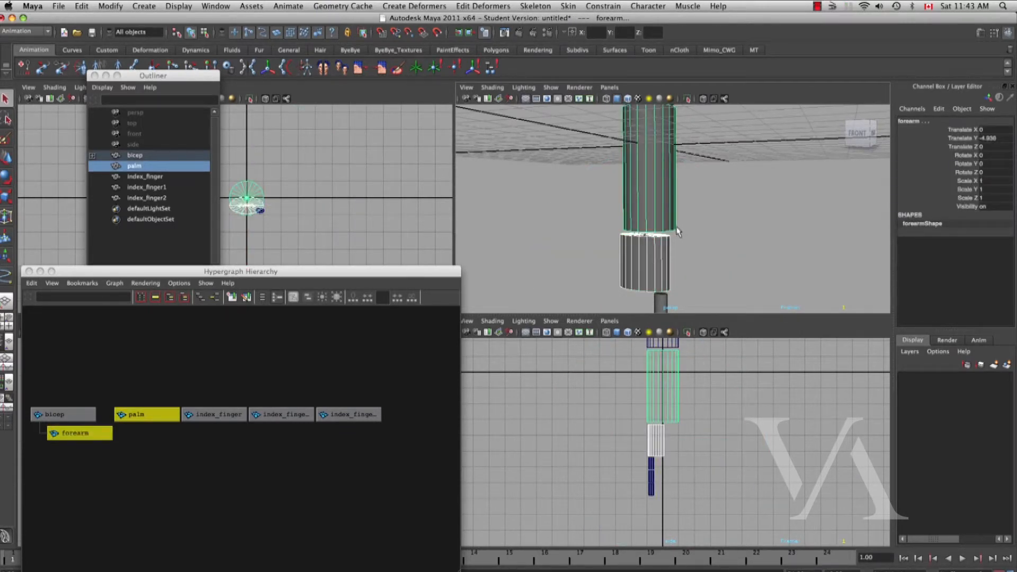
{"action": "key", "text": "p"}
{"action": "left_click", "coordinate": [719, 272]}
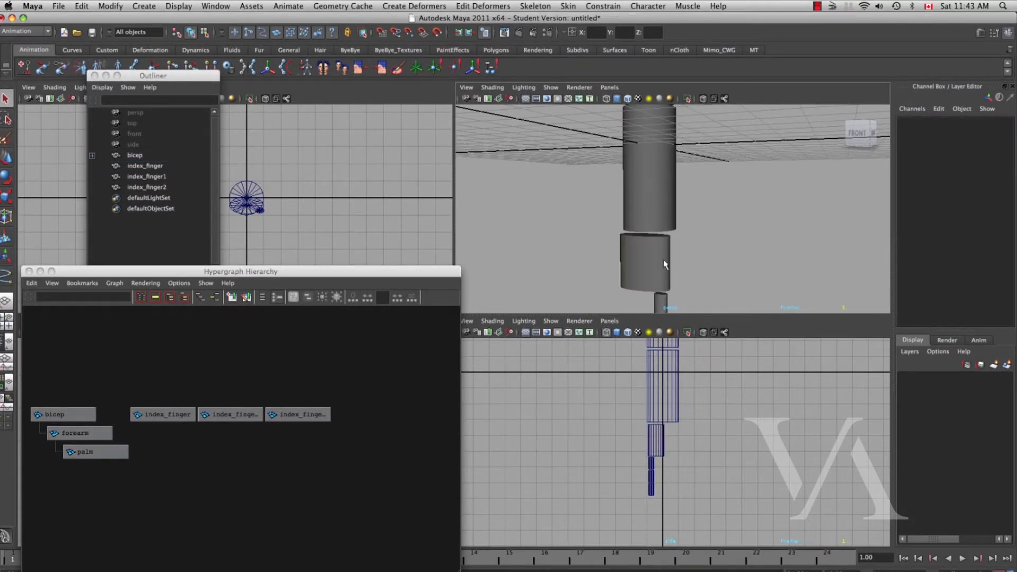
Test-rotate the forearm and the bicep about Z to check that the palm follows, undoing each rotation
{"action": "left_click", "coordinate": [665, 262]}
{"action": "left_click", "coordinate": [662, 221]}
{"action": "right_click_drag", "start_coordinate": [661, 222], "coordinate": [626, 252], "text": "alt"}
{"action": "key", "text": "e"}
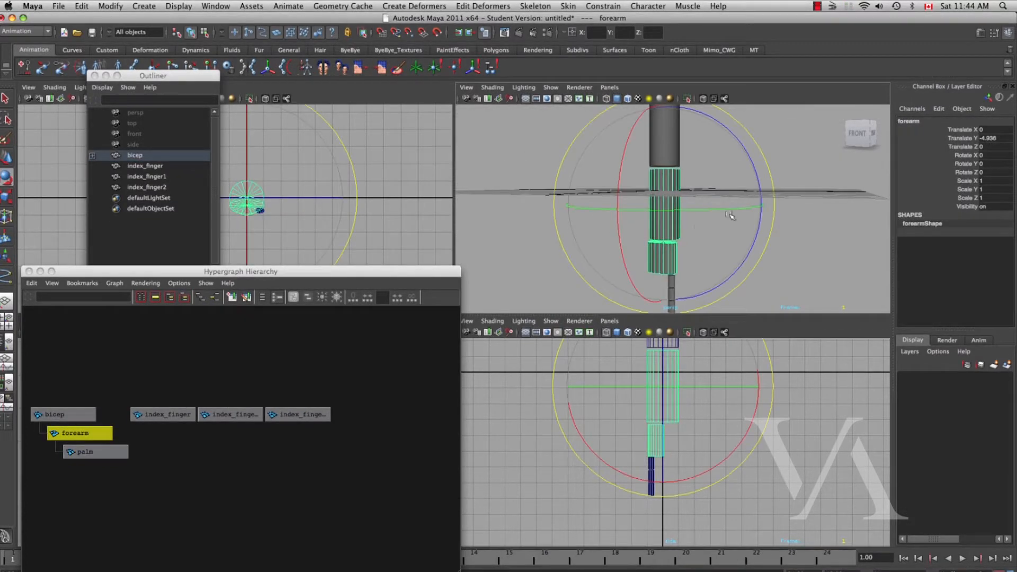
{"action": "left_click_drag", "start_coordinate": [761, 223], "coordinate": [765, 191]}
{"action": "key", "text": "super+z"}
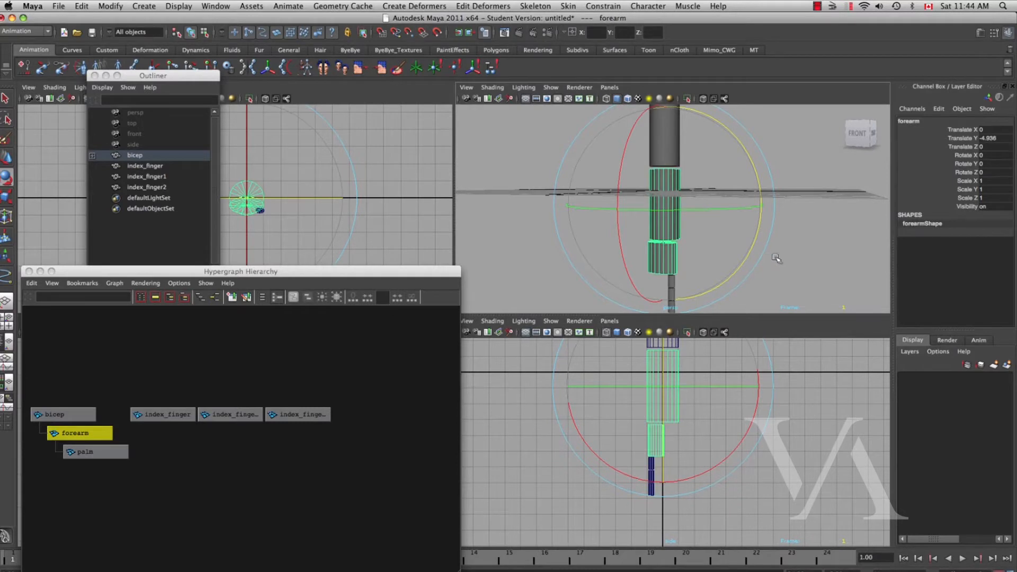
{"action": "left_click", "coordinate": [771, 258]}
{"action": "left_click", "coordinate": [673, 139]}
{"action": "left_click_drag", "start_coordinate": [731, 201], "coordinate": [710, 217]}
Parent the uppermost index finger segment to the palm
{"action": "middle_click_drag", "start_coordinate": [719, 270], "coordinate": [708, 229], "text": "alt"}
{"action": "right_click_drag", "start_coordinate": [708, 229], "coordinate": [760, 260], "text": "alt"}
{"action": "middle_click_drag", "start_coordinate": [760, 261], "coordinate": [719, 236], "text": "alt"}
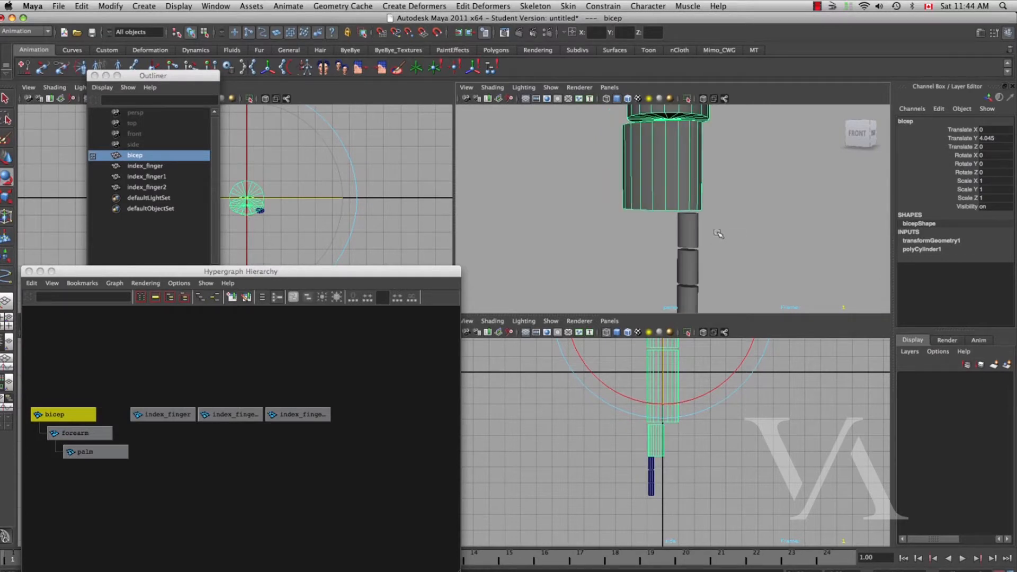
{"action": "left_click", "coordinate": [738, 242]}
{"action": "left_click", "coordinate": [695, 232]}
{"action": "key", "text": "q"}
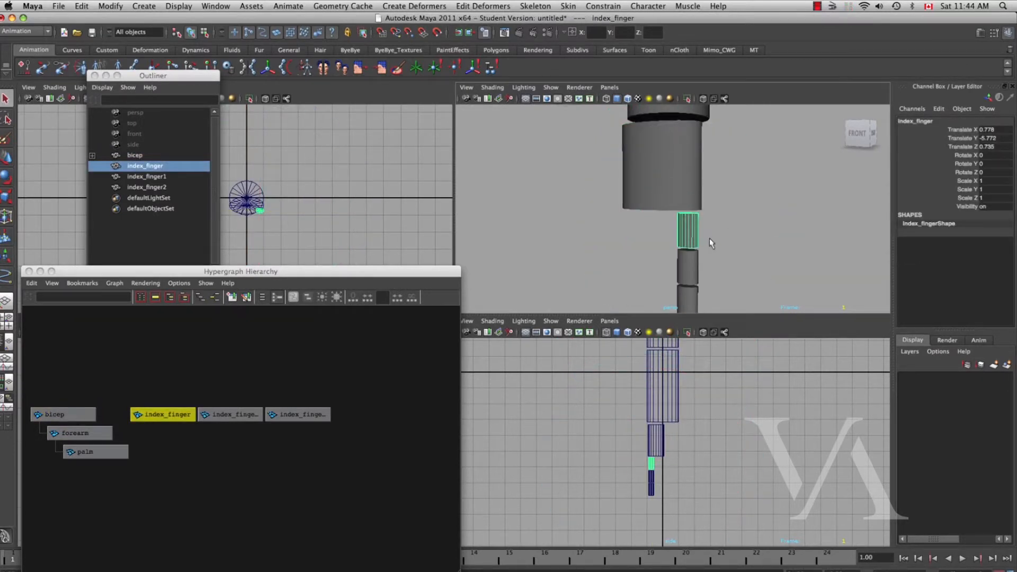
{"action": "left_click", "coordinate": [699, 201], "text": "shift"}
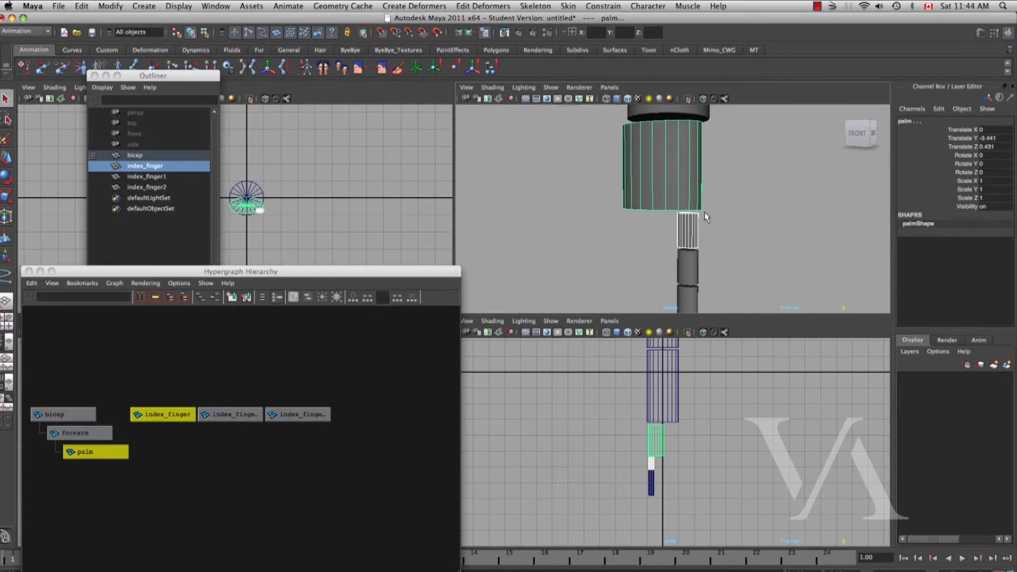
{"action": "key", "text": "p"}
Parent the middle index finger segment to the uppermost index finger segment
{"action": "left_click", "coordinate": [698, 265]}
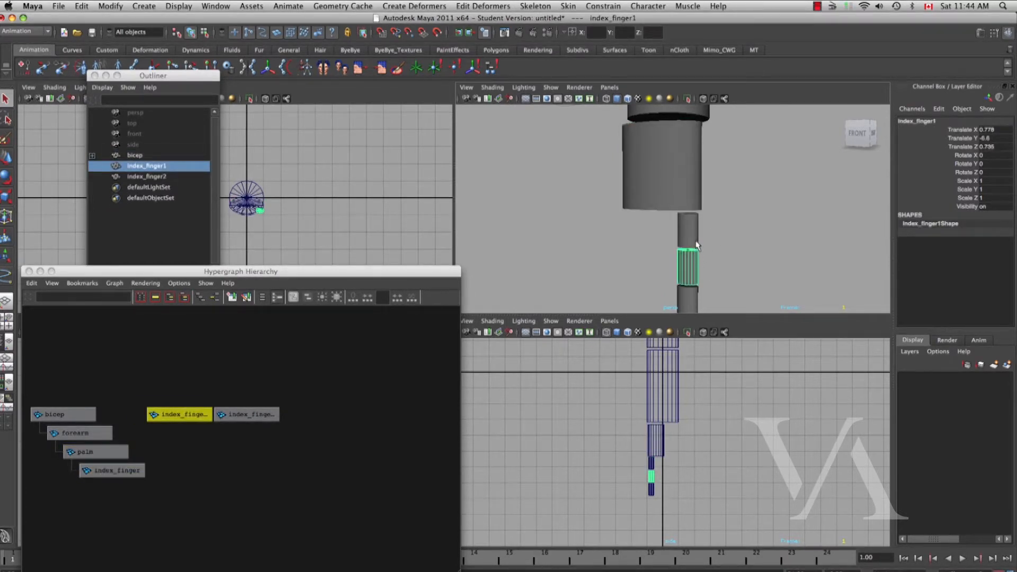
{"action": "left_click", "coordinate": [695, 243], "text": "shift"}
{"action": "key", "text": "p"}
Parent the lowest index finger segment to the middle index finger segment
{"action": "middle_click_drag", "start_coordinate": [705, 250], "coordinate": [694, 172], "text": "alt"}
{"action": "left_click", "coordinate": [685, 220]}
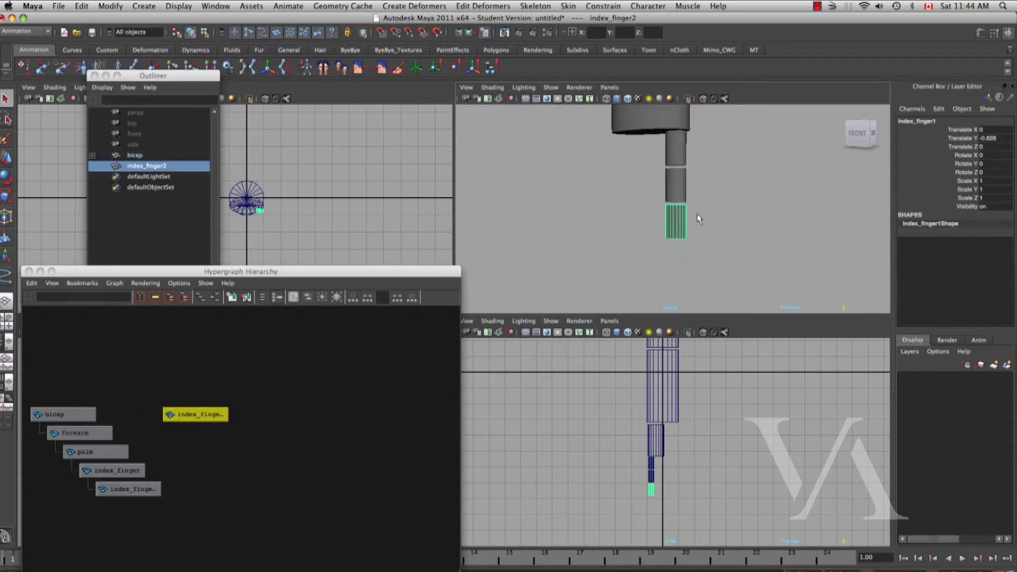
{"action": "left_click", "coordinate": [681, 191], "text": "shift"}
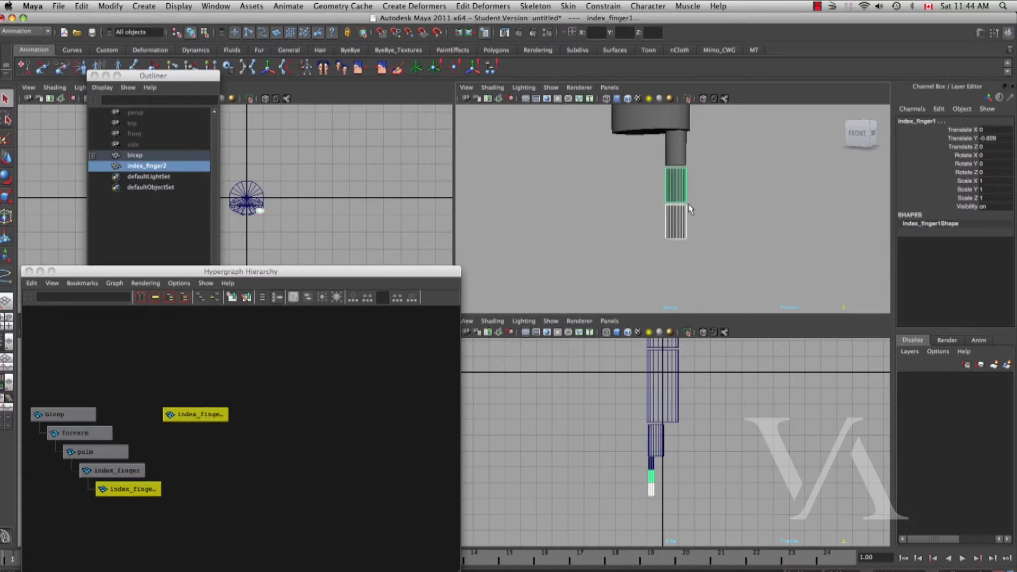
{"action": "key", "text": "p"}
{"action": "left_click", "coordinate": [707, 225]}
Test-rotate the bicep about Z with the complete finger chain attached, and undo the rotation
{"action": "left_click_drag", "start_coordinate": [710, 228], "coordinate": [582, 224], "text": "alt"}
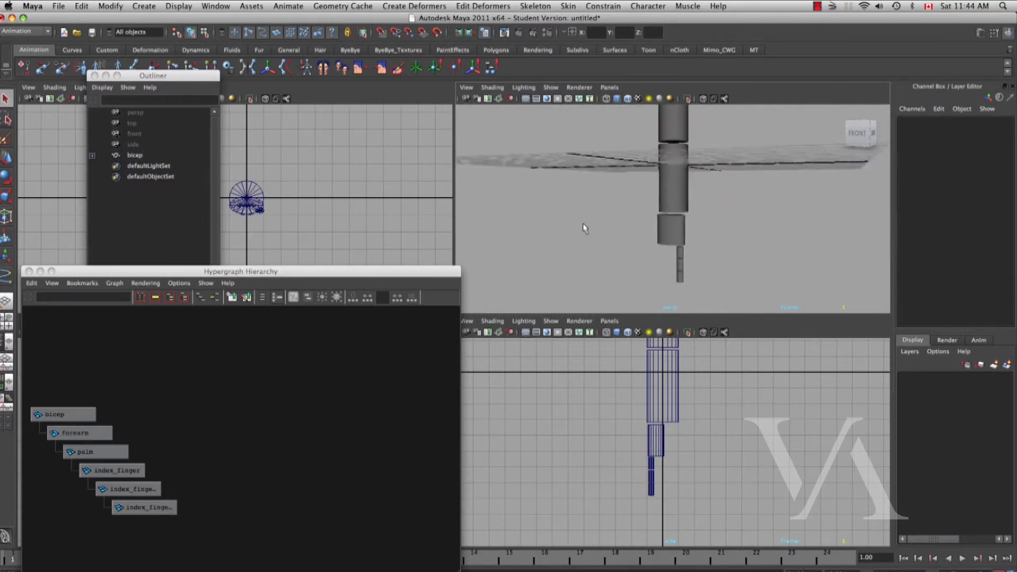
{"action": "middle_click_drag", "start_coordinate": [583, 224], "coordinate": [565, 266], "text": "alt"}
{"action": "right_click_drag", "start_coordinate": [616, 240], "coordinate": [596, 242], "text": "alt"}
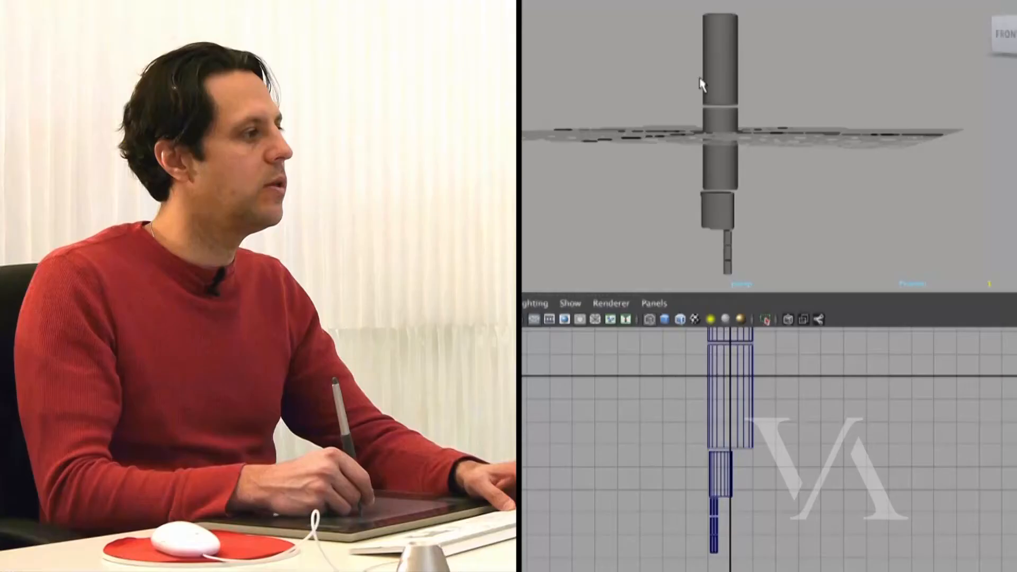
{"action": "left_click", "coordinate": [708, 84]}
{"action": "key", "text": "e"}
{"action": "left_click_drag", "start_coordinate": [822, 154], "coordinate": [786, 156]}
{"action": "key", "text": "ctrl+z"}
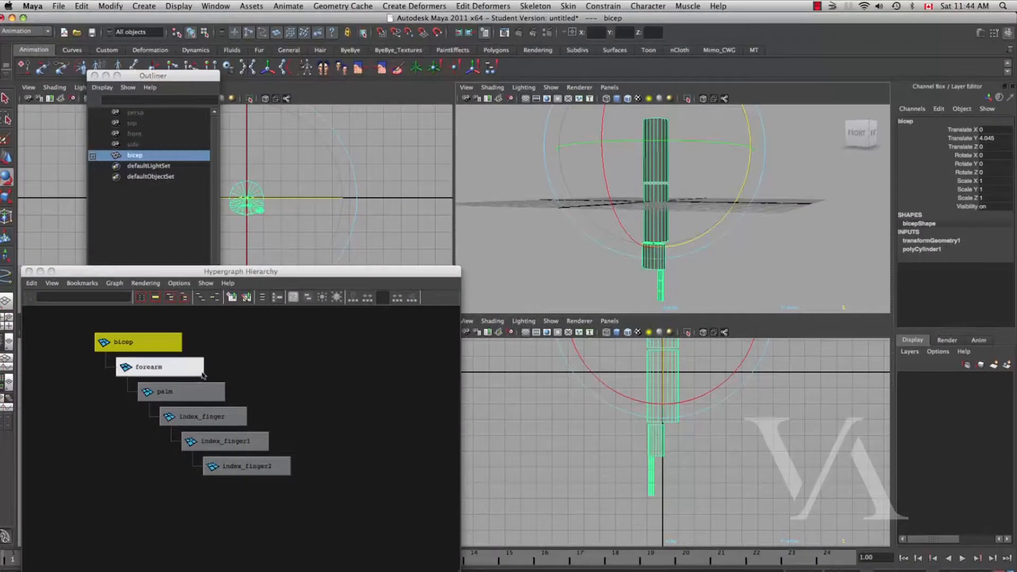
Select the forearm, palm and index finger nodes in turn in the Hypergraph to examine which parts each one carries
{"action": "left_click", "coordinate": [200, 371]}
{"action": "left_click", "coordinate": [217, 394]}
{"action": "left_click", "coordinate": [232, 419]}
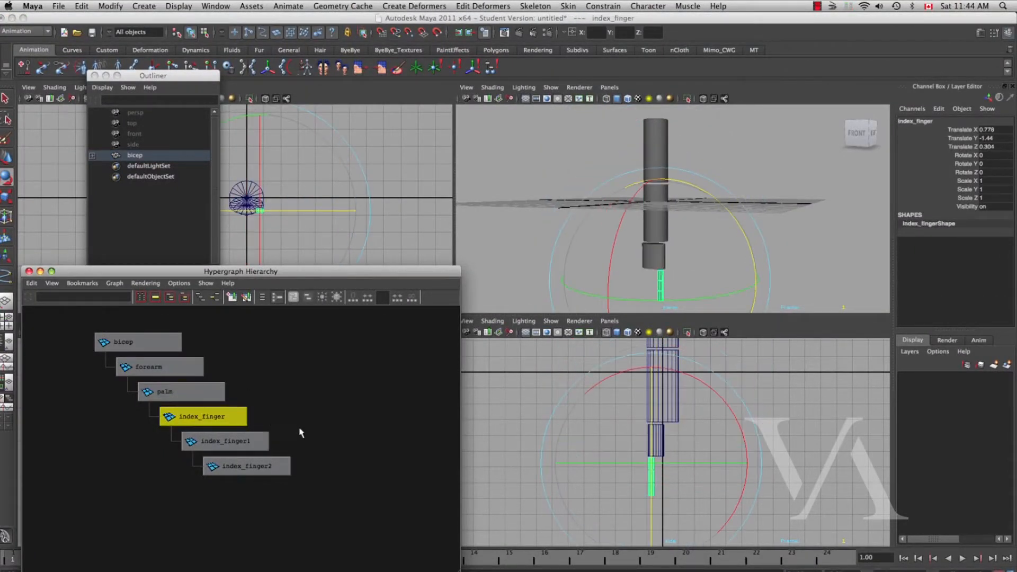
{"action": "left_click", "coordinate": [258, 430]}
Duplicate the index finger with its child segments and move the copy along X to sit beside it under the palm
{"action": "left_click", "coordinate": [241, 418]}
{"action": "key", "text": "ctrl+d"}
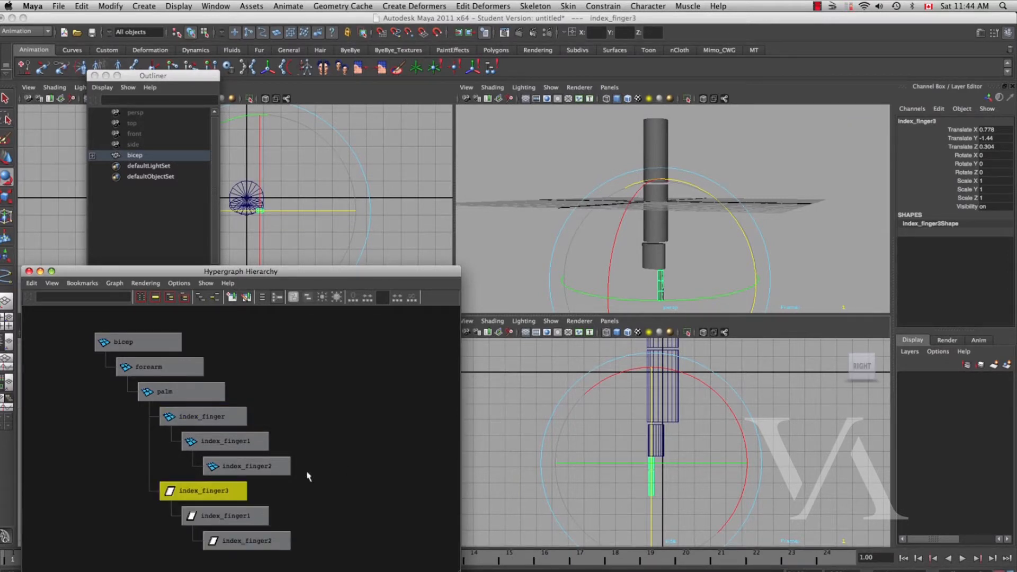
{"action": "middle_click_drag", "start_coordinate": [583, 430], "coordinate": [616, 420], "text": "alt"}
{"action": "right_click_drag", "start_coordinate": [650, 250], "coordinate": [687, 265], "text": "alt"}
{"action": "middle_click_drag", "start_coordinate": [687, 265], "coordinate": [701, 161], "text": "alt"}
{"action": "right_click_drag", "start_coordinate": [701, 162], "coordinate": [813, 260], "text": "alt"}
{"action": "middle_click_drag", "start_coordinate": [719, 232], "coordinate": [735, 253], "text": "alt"}
{"action": "key", "text": "w"}
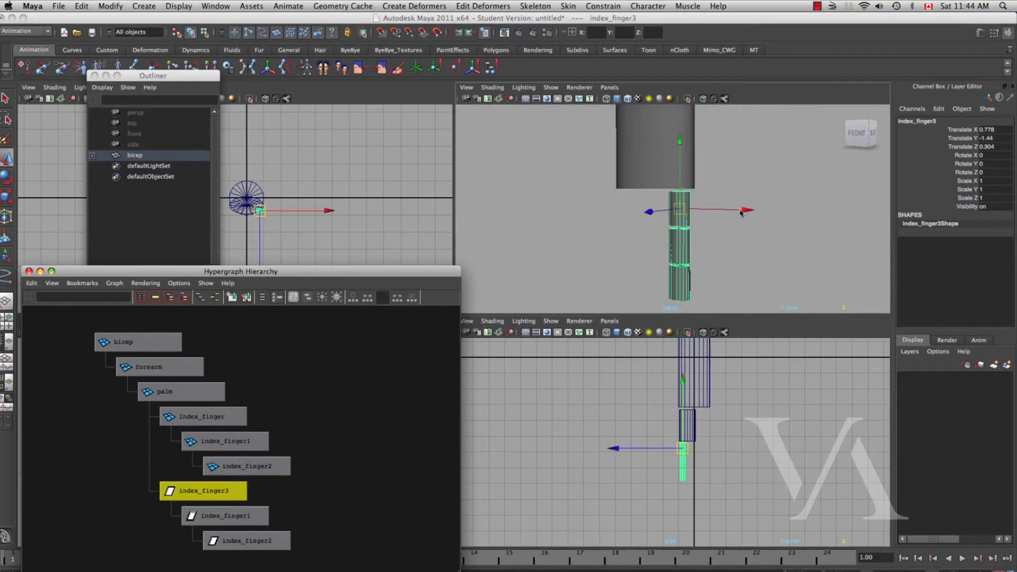
{"action": "left_click_drag", "start_coordinate": [740, 213], "coordinate": [723, 210]}
Duplicate the second finger and move the copy along X to about Translate X -0.425 as the third finger
{"action": "left_click_drag", "start_coordinate": [666, 257], "coordinate": [691, 257], "text": "alt"}
{"action": "key", "text": "ctrl+d"}
{"action": "left_click_drag", "start_coordinate": [732, 205], "coordinate": [705, 207]}
Duplicate the third finger, move the copy to about Translate X -0.869, and select all four fingers together
{"action": "right_click_drag", "start_coordinate": [695, 225], "coordinate": [670, 251], "text": "alt"}
{"action": "middle_click_drag", "start_coordinate": [670, 251], "coordinate": [679, 247], "text": "alt"}
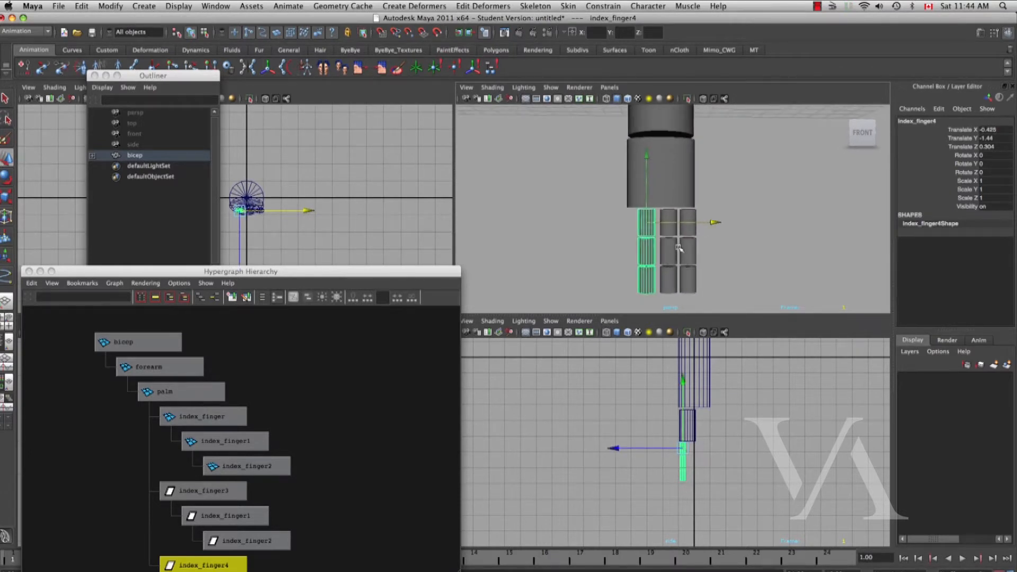
{"action": "left_click_drag", "start_coordinate": [708, 225], "coordinate": [694, 221]}
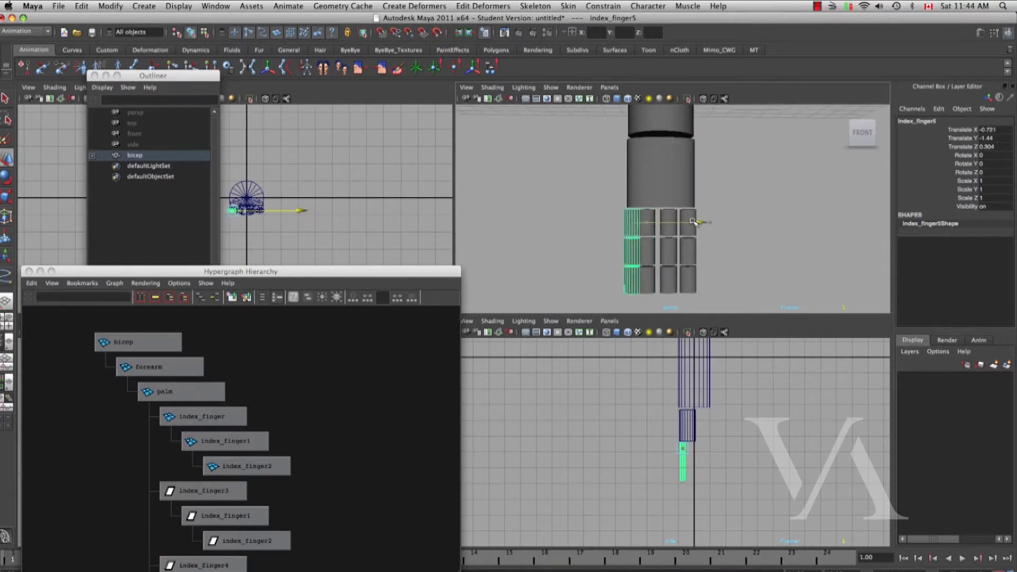
{"action": "key", "text": "q"}
{"action": "left_click", "coordinate": [713, 241]}
{"action": "left_click_drag", "start_coordinate": [610, 219], "coordinate": [702, 228]}
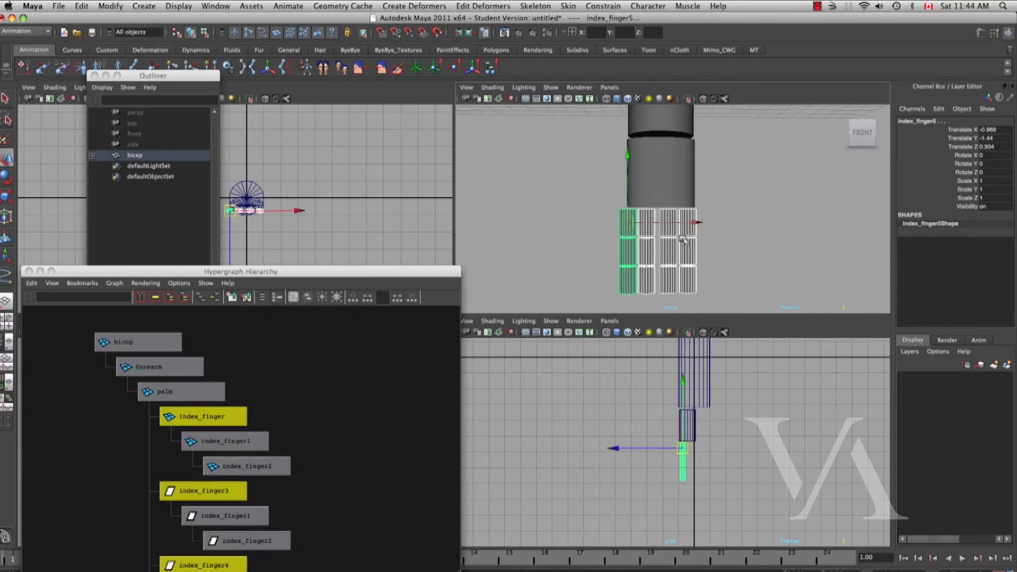
Duplicate the index finger again and move the copy outward beside it to about Translate X 1.421
{"action": "left_click", "coordinate": [721, 274]}
{"action": "left_click_drag", "start_coordinate": [722, 274], "coordinate": [738, 246], "text": "alt"}
{"action": "left_click", "coordinate": [652, 256]}
{"action": "key", "text": "ctrl+d"}
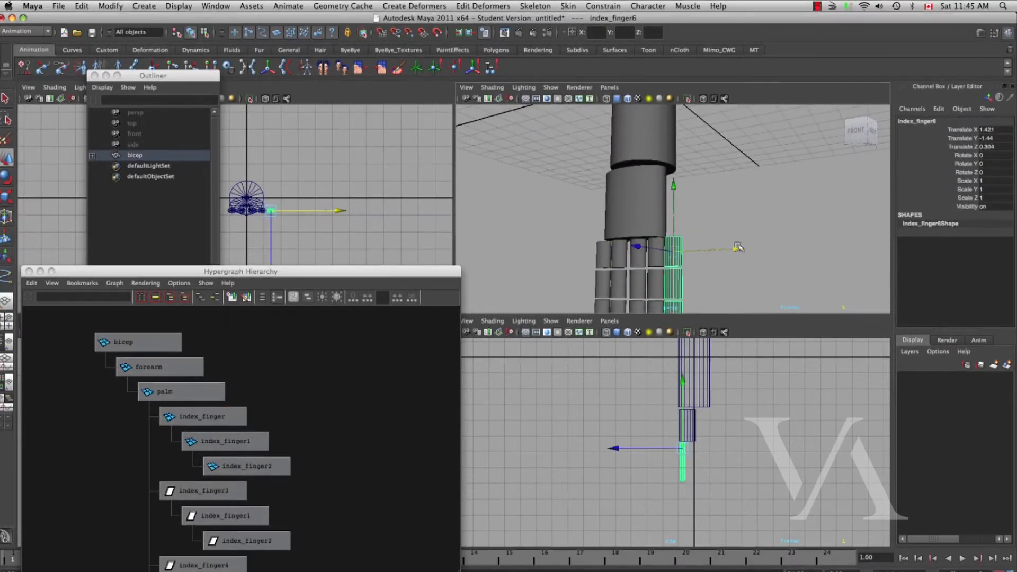
{"action": "left_click", "coordinate": [707, 255]}
{"action": "left_click_drag", "start_coordinate": [693, 261], "coordinate": [635, 281], "text": "alt"}
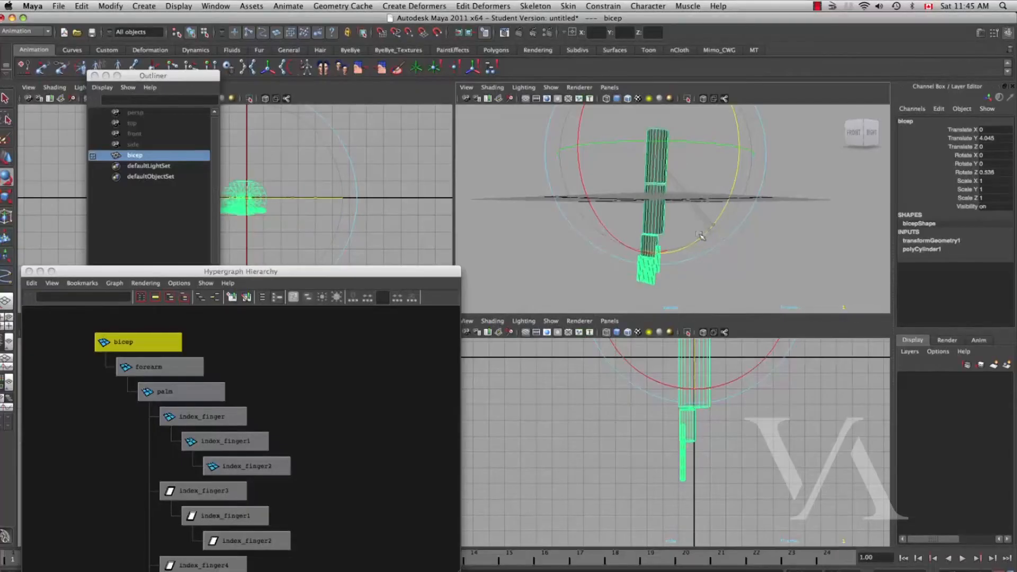
Step down the hierarchy from the bicep to the forearm and palm, trying a rotation on the forearm and undoing it
{"action": "key", "text": "Down"}
{"action": "mouse_move", "coordinate": [735, 241]}
{"action": "left_mouse_down"}
{"action": "mouse_move", "coordinate": [728, 262]}
{"action": "mouse_move", "coordinate": [724, 239]}
{"action": "left_mouse_up"}
{"action": "key", "text": "Down"}
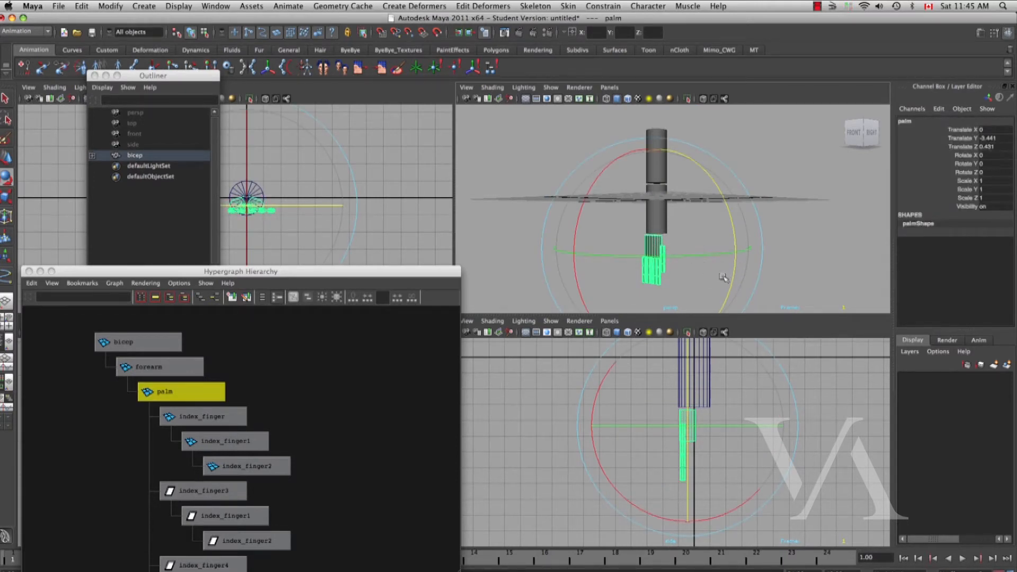
{"action": "scroll", "coordinate": [723, 277], "scroll_direction": "up", "scroll_amount": 6}
{"action": "left_click_drag", "start_coordinate": [704, 270], "coordinate": [690, 272], "text": "alt"}
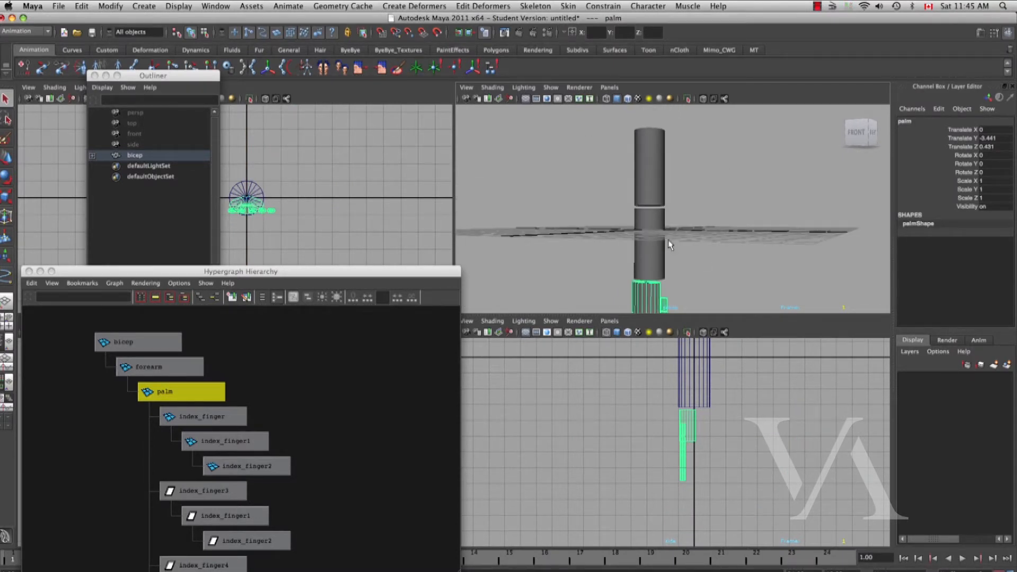
Select the bicep and move its pivot point up to its upper end in the side view
{"action": "left_click", "coordinate": [709, 279]}
{"action": "left_click", "coordinate": [699, 373]}
{"action": "middle_click_drag", "start_coordinate": [699, 373], "coordinate": [677, 460], "text": "alt"}
{"action": "left_click", "coordinate": [648, 197]}
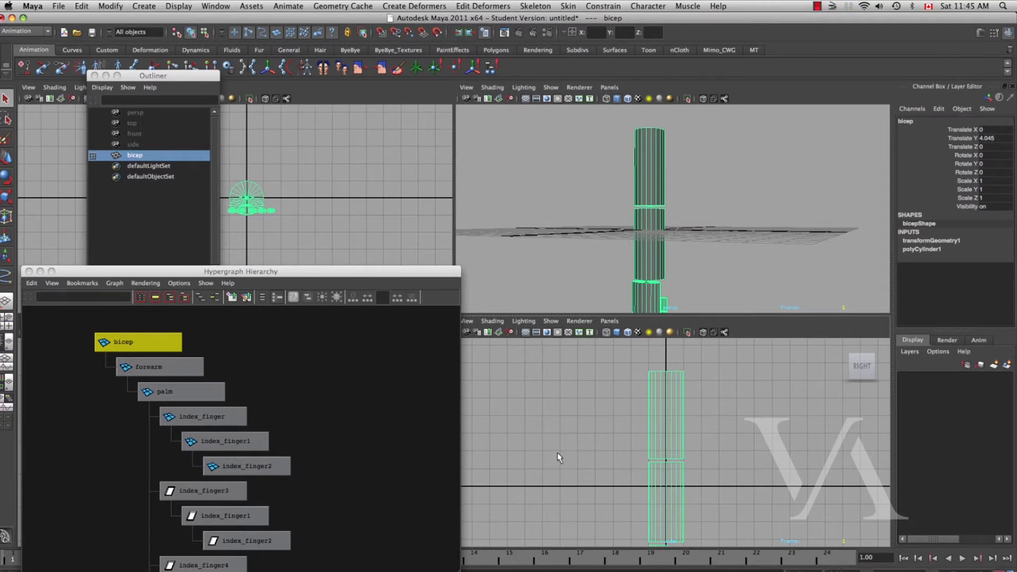
{"action": "right_click_drag", "start_coordinate": [687, 390], "coordinate": [722, 402], "text": "alt"}
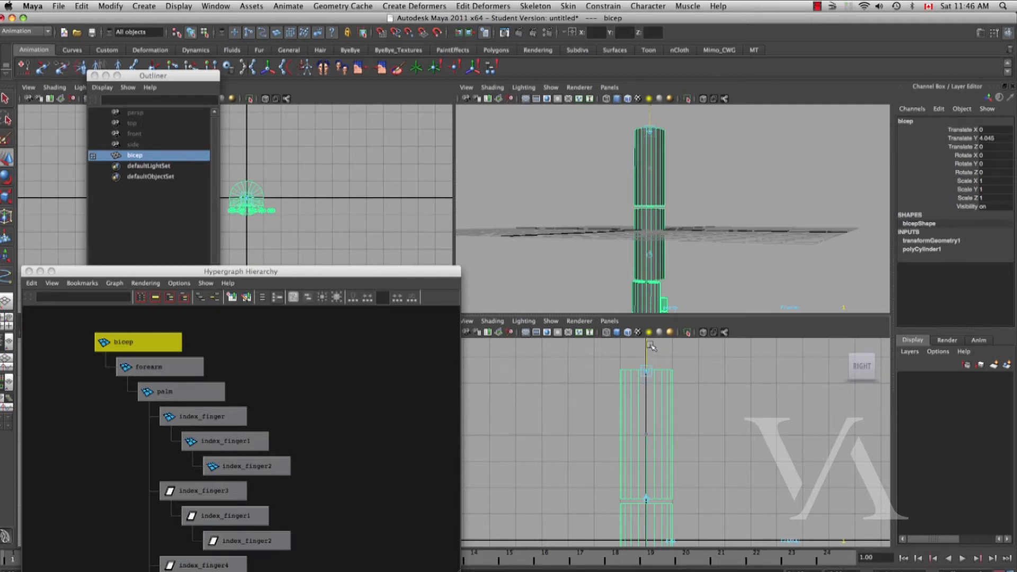
{"action": "key", "text": "Home"}
{"action": "left_click_drag", "start_coordinate": [687, 431], "coordinate": [692, 391], "text": "alt"}
{"action": "right_click_drag", "start_coordinate": [692, 391], "coordinate": [630, 398], "text": "alt"}
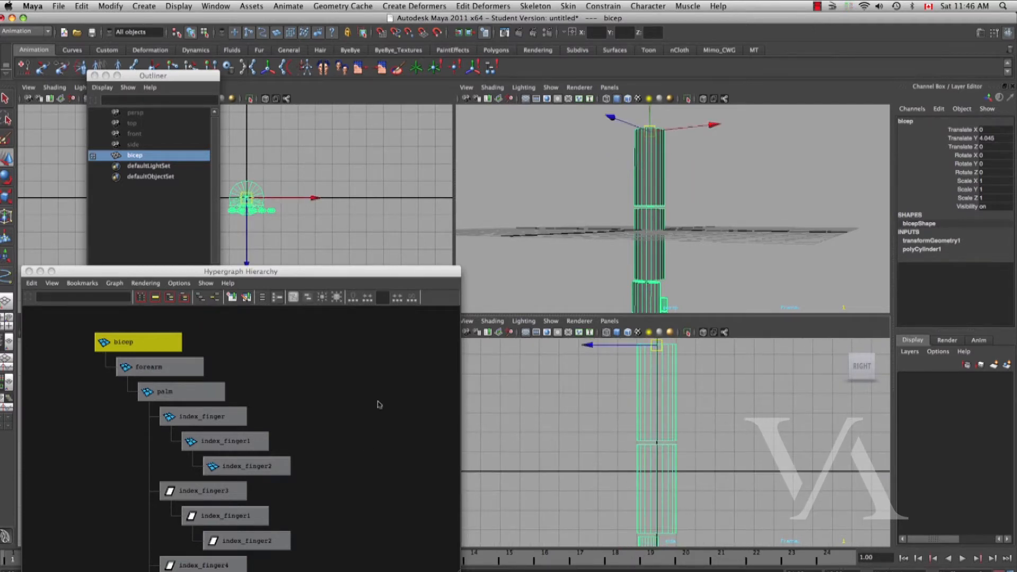
Move the forearm's and the palm's pivot points to the upper ends of their own segments
{"action": "key", "text": "Down"}
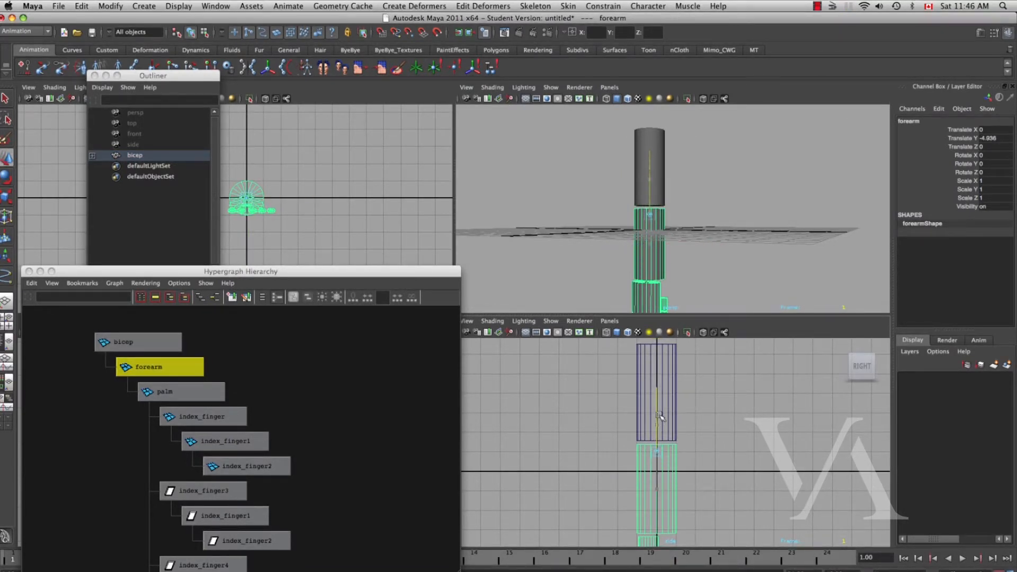
{"action": "middle_click_drag", "start_coordinate": [737, 468], "coordinate": [738, 381], "text": "alt"}
{"action": "right_click_drag", "start_coordinate": [738, 382], "coordinate": [722, 404], "text": "alt"}
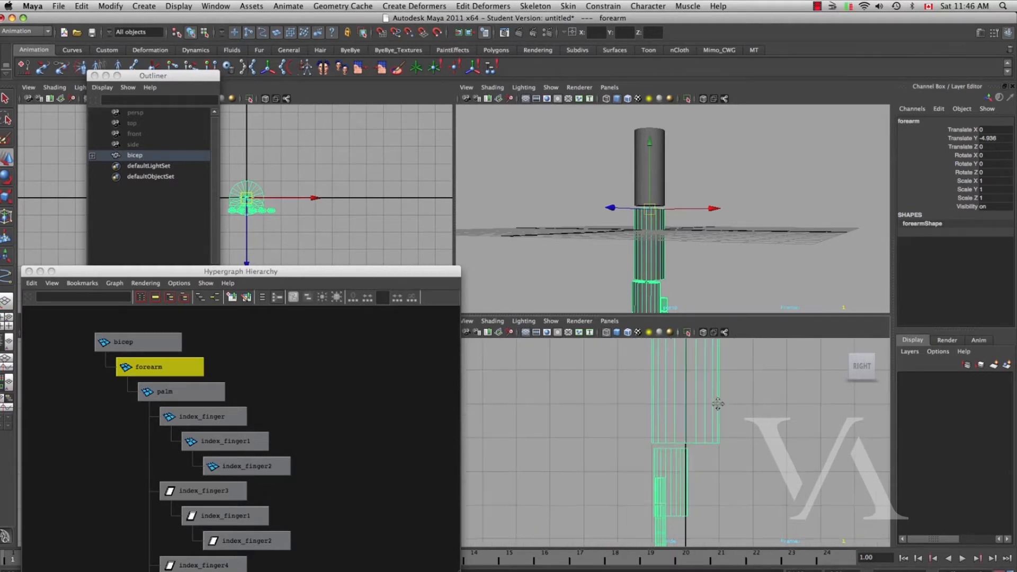
{"action": "left_click", "coordinate": [689, 465]}
{"action": "middle_click_drag", "start_coordinate": [716, 456], "coordinate": [716, 444], "text": "alt"}
{"action": "right_click_drag", "start_coordinate": [716, 444], "coordinate": [703, 448], "text": "alt"}
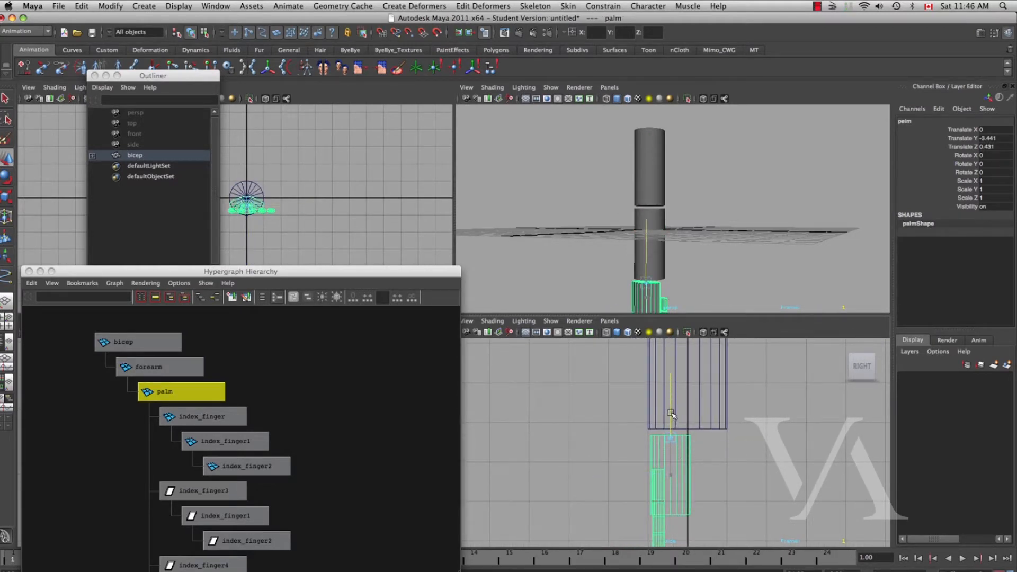
Test rotations of the bicep and forearm about their repositioned pivots, and undo them
{"action": "left_click_drag", "start_coordinate": [657, 245], "coordinate": [669, 215], "text": "alt"}
{"action": "left_click", "coordinate": [680, 176]}
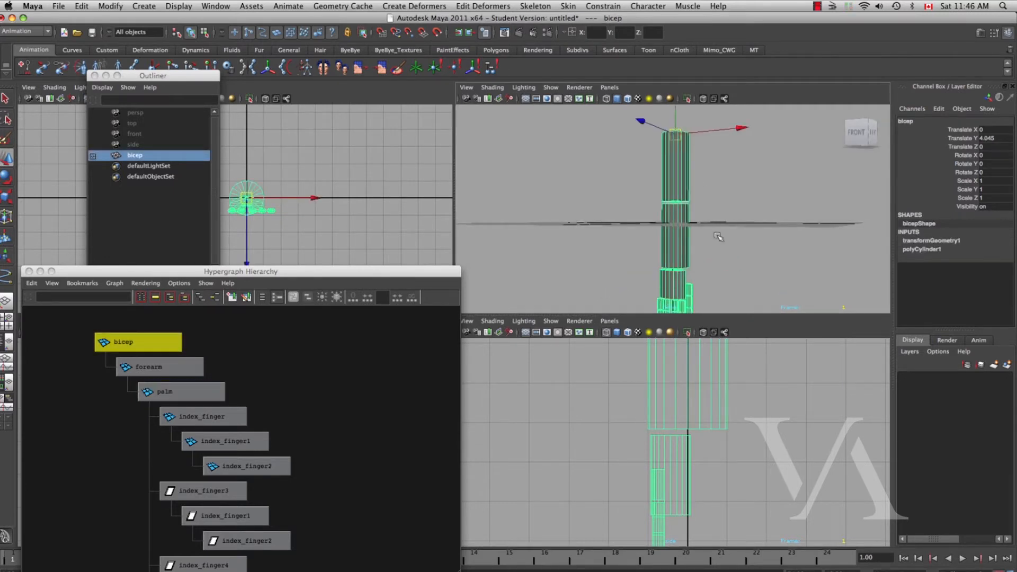
{"action": "key", "text": "e"}
{"action": "left_click_drag", "start_coordinate": [735, 232], "coordinate": [708, 233]}
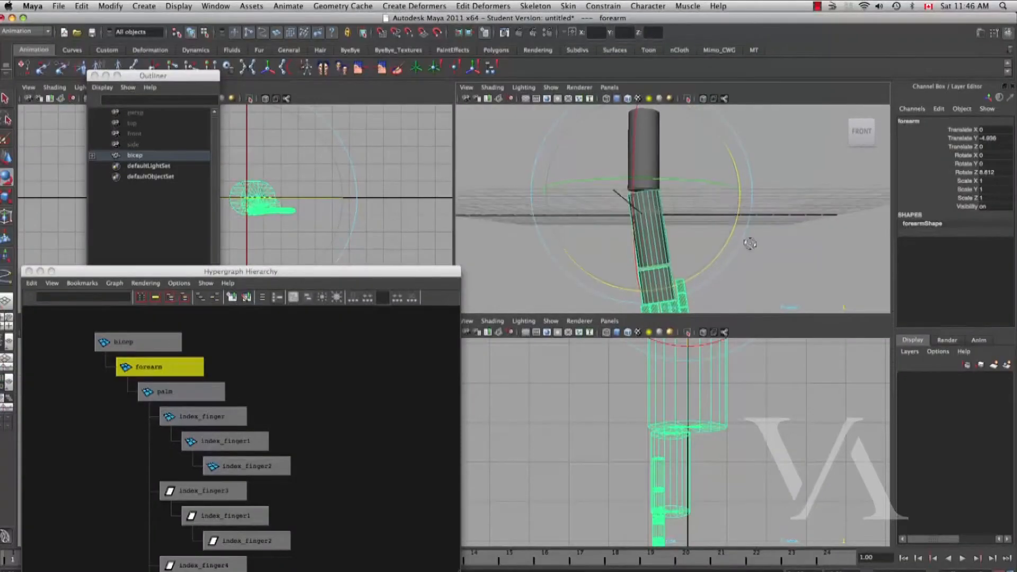
{"action": "left_click_drag", "start_coordinate": [741, 247], "coordinate": [750, 287]}
{"action": "left_click_drag", "start_coordinate": [747, 246], "coordinate": [732, 229]}
{"action": "key", "text": "z"}
{"action": "key", "text": "z"}
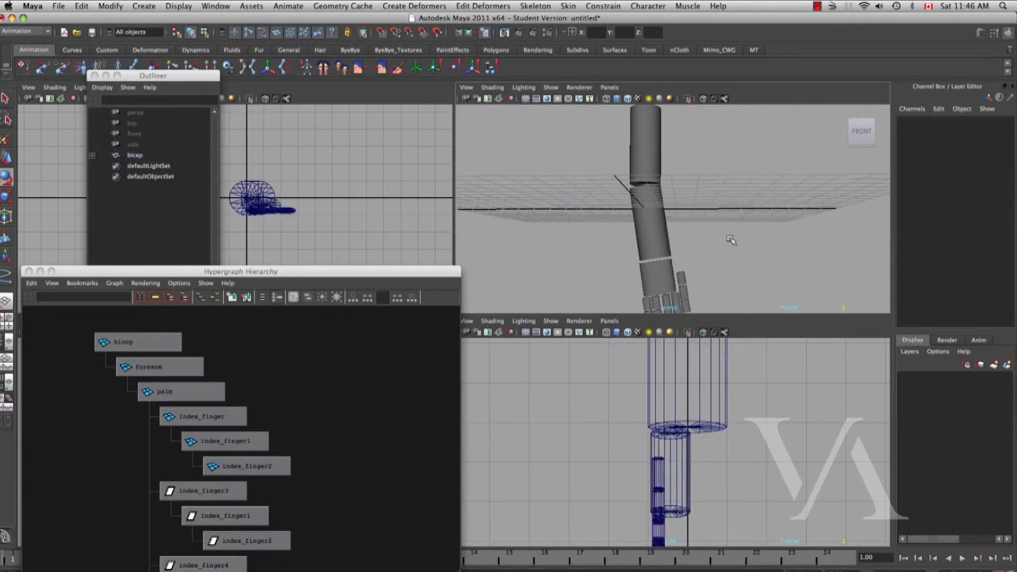
{"action": "key", "text": "z"}
{"action": "key", "text": "z"}
Select the whole thumb and, in the front view, move its pivot point to the upper end of its first segment
{"action": "middle_click_drag", "start_coordinate": [682, 441], "coordinate": [669, 387], "text": "alt"}
{"action": "middle_click_drag", "start_coordinate": [657, 285], "coordinate": [655, 197], "text": "alt"}
{"action": "right_click_drag", "start_coordinate": [720, 405], "coordinate": [746, 447], "text": "alt"}
{"action": "middle_click_drag", "start_coordinate": [746, 448], "coordinate": [749, 374], "text": "alt"}
{"action": "right_click_drag", "start_coordinate": [749, 374], "coordinate": [744, 395], "text": "alt"}
{"action": "middle_click_drag", "start_coordinate": [638, 373], "coordinate": [661, 412], "text": "alt"}
{"action": "right_click_drag", "start_coordinate": [642, 259], "coordinate": [678, 308], "text": "alt"}
{"action": "middle_click_drag", "start_coordinate": [680, 270], "coordinate": [698, 240], "text": "alt"}
{"action": "right_click_drag", "start_coordinate": [697, 241], "coordinate": [724, 259], "text": "alt"}
{"action": "middle_click_drag", "start_coordinate": [725, 258], "coordinate": [720, 287], "text": "alt"}
{"action": "left_click", "coordinate": [687, 193]}
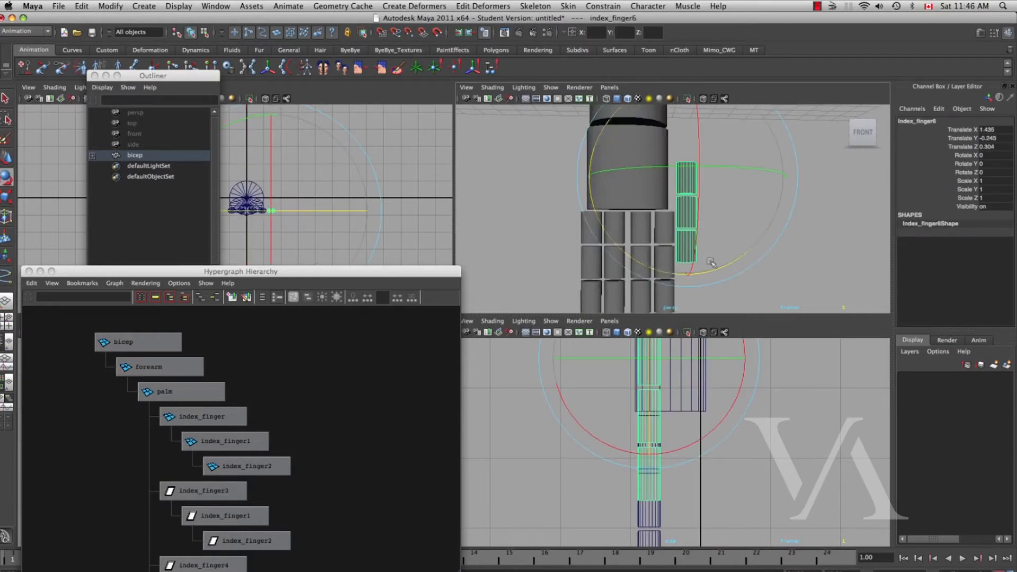
{"action": "middle_click_drag", "start_coordinate": [696, 245], "coordinate": [685, 270], "text": "alt"}
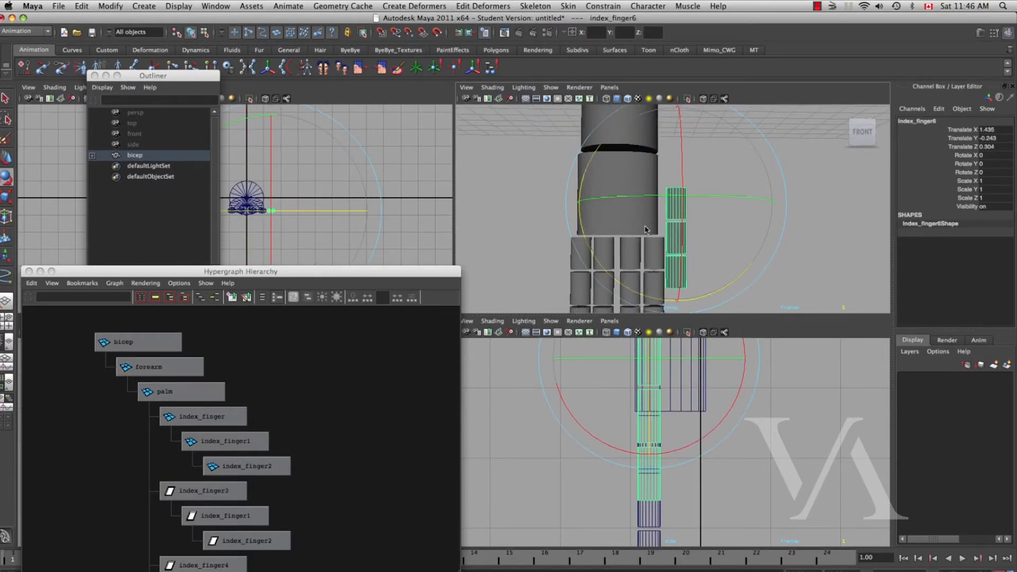
{"action": "key", "text": "space"}
{"action": "left_click_drag", "start_coordinate": [645, 230], "coordinate": [646, 256]}
{"action": "middle_click_drag", "start_coordinate": [665, 257], "coordinate": [614, 242], "text": "alt"}
{"action": "right_click_drag", "start_coordinate": [614, 243], "coordinate": [700, 259], "text": "alt"}
{"action": "key", "text": "w"}
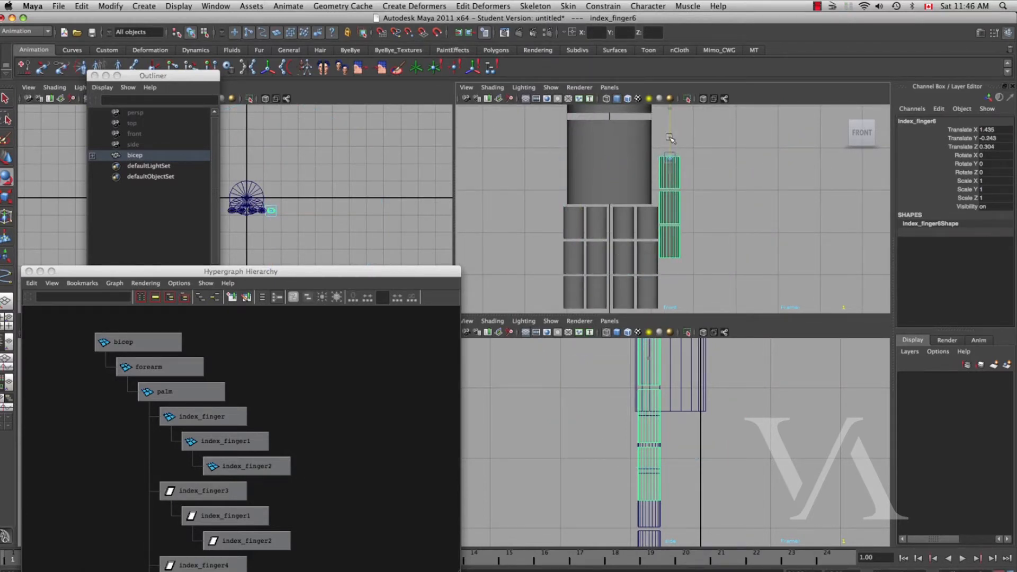
{"action": "key", "text": "e"}
{"action": "left_click_drag", "start_coordinate": [670, 138], "coordinate": [696, 227]}
Move the pivot of the thumb's second segment to that segment's upper end
{"action": "left_click", "coordinate": [752, 254]}
{"action": "left_click", "coordinate": [675, 215]}
{"action": "key", "text": "w"}
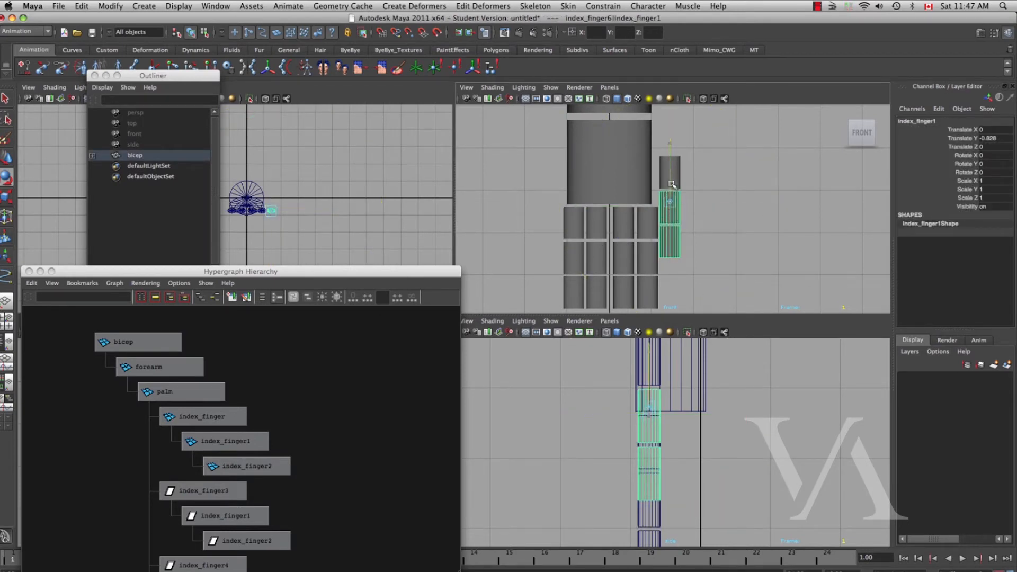
{"action": "key", "text": "e"}
{"action": "key", "text": "w"}
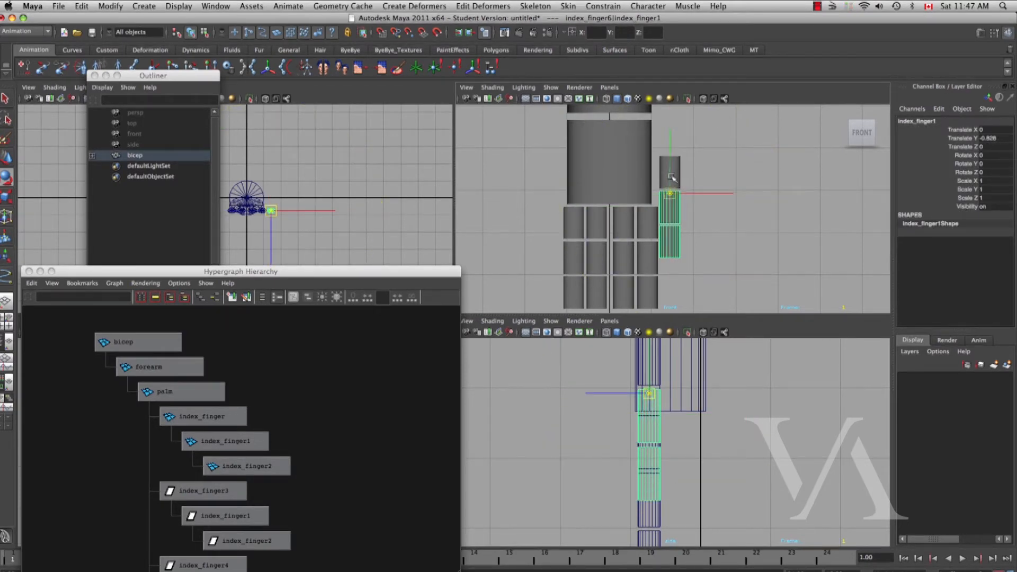
{"action": "key", "text": "e"}
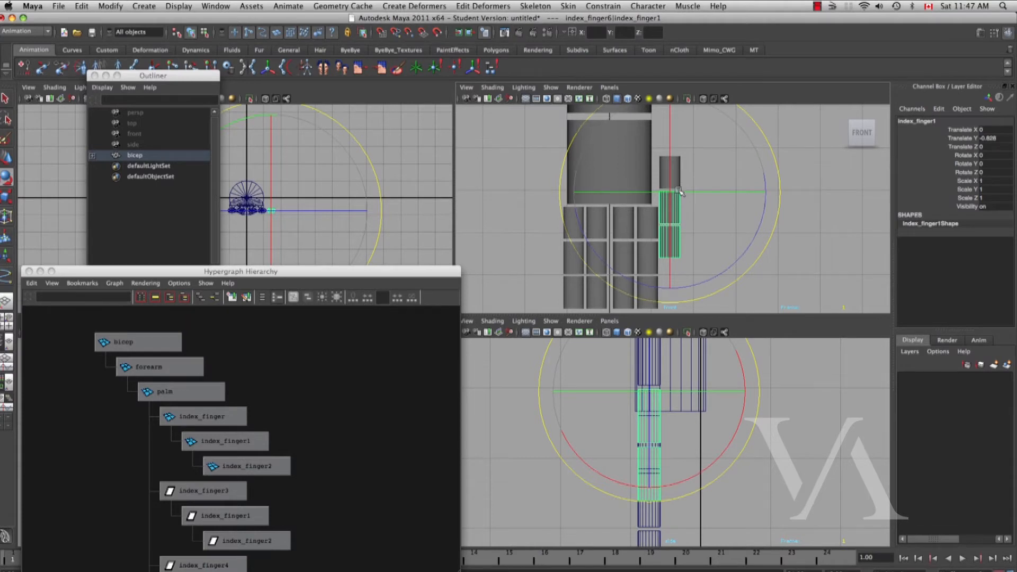
{"action": "key", "text": "Down"}
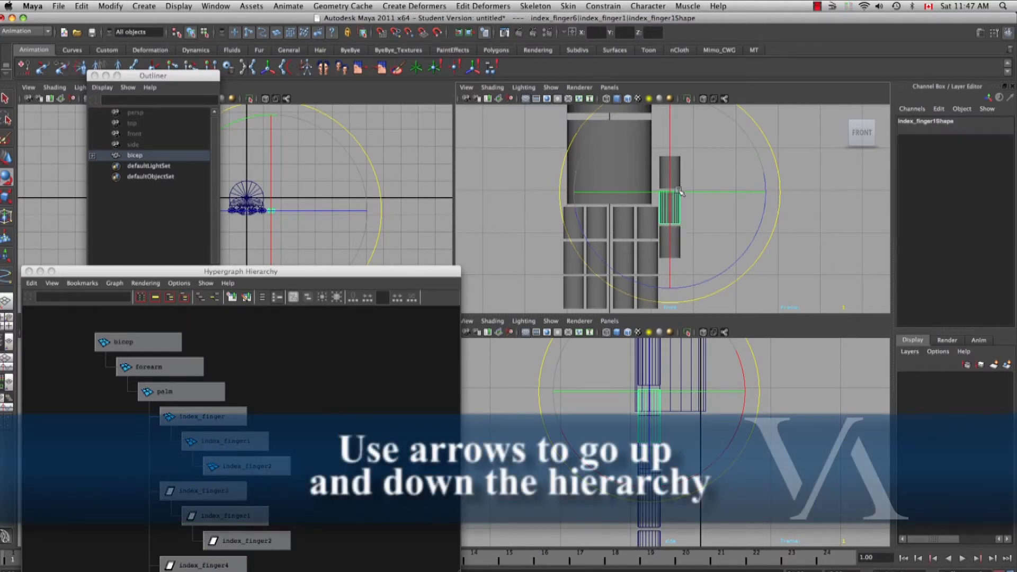
{"action": "key", "text": "Up"}
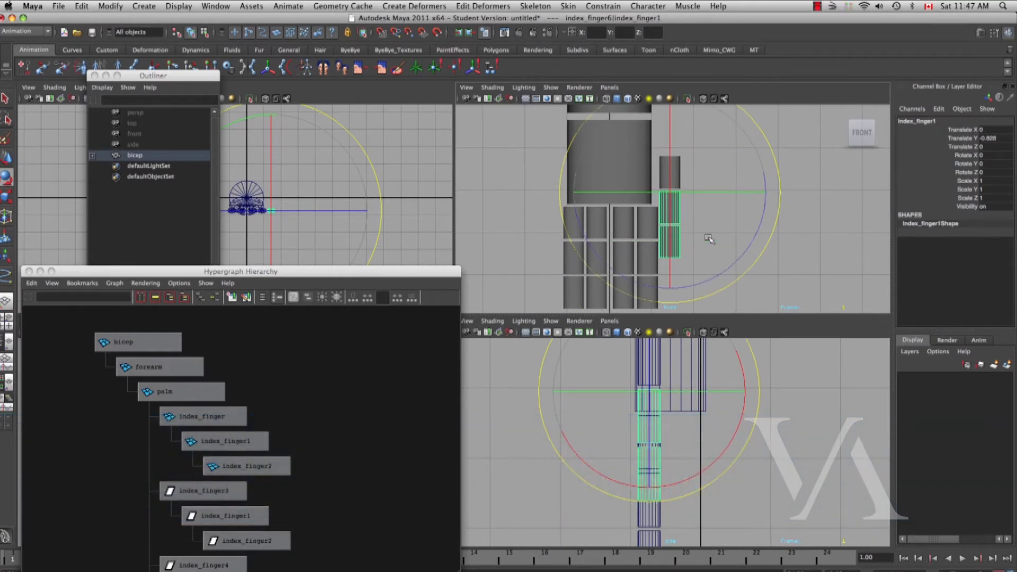
Move the pivots of the index finger's second segment and of its base segment to their upper ends
{"action": "key", "text": "Down"}
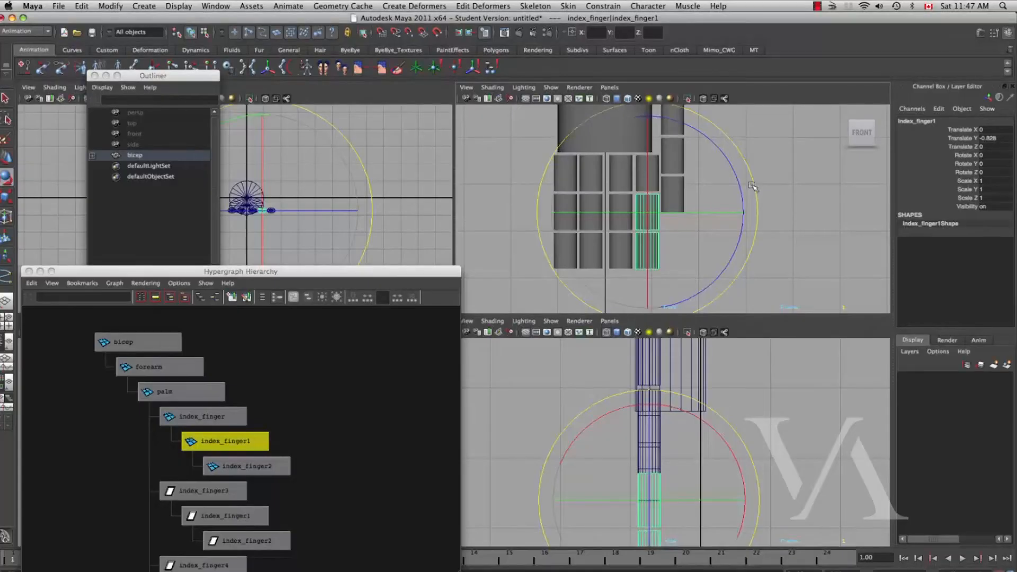
{"action": "key", "text": "w"}
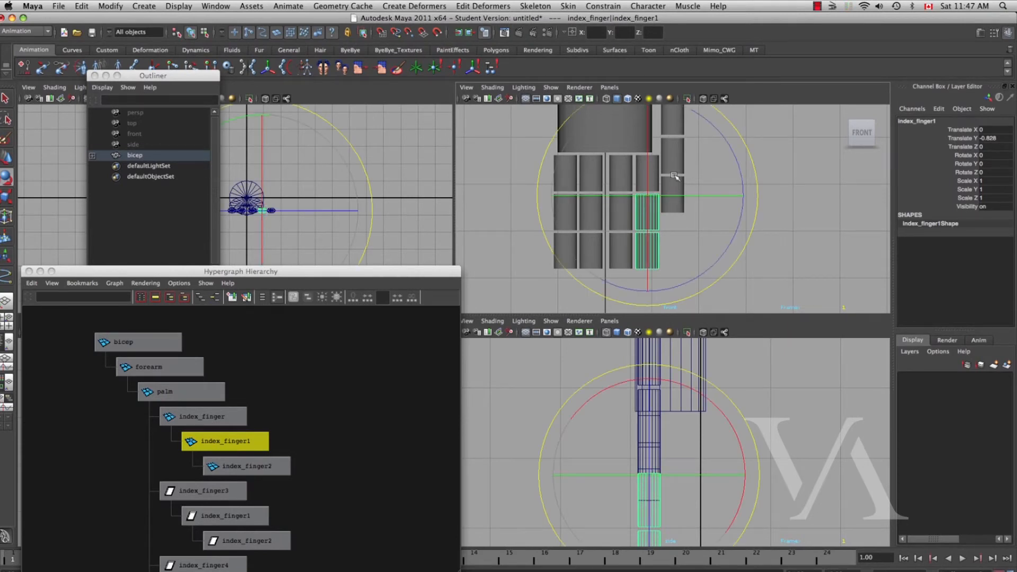
{"action": "key", "text": "Up"}
{"action": "key", "text": "d"}
{"action": "key", "text": "d"}
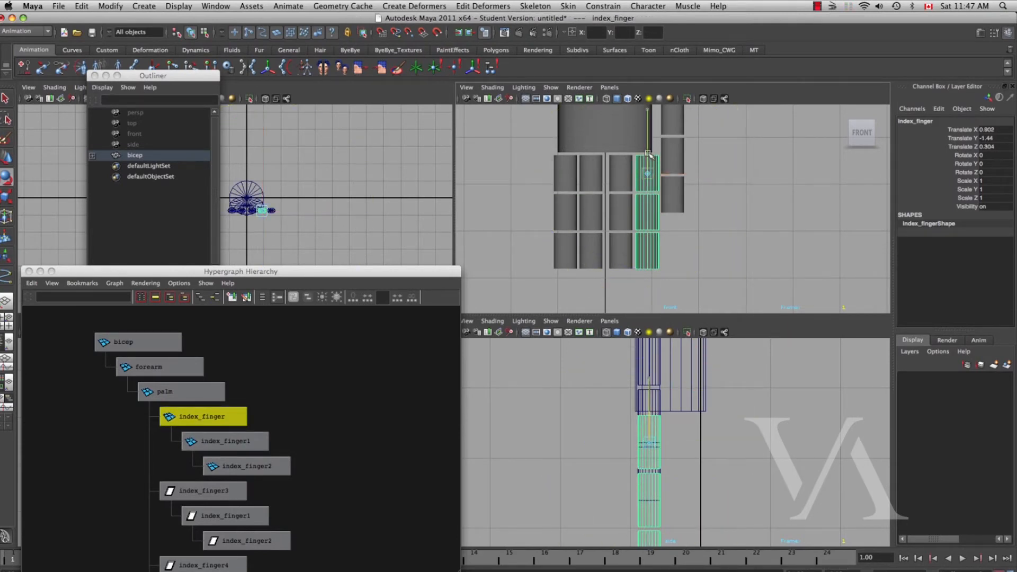
{"action": "key", "text": "d"}
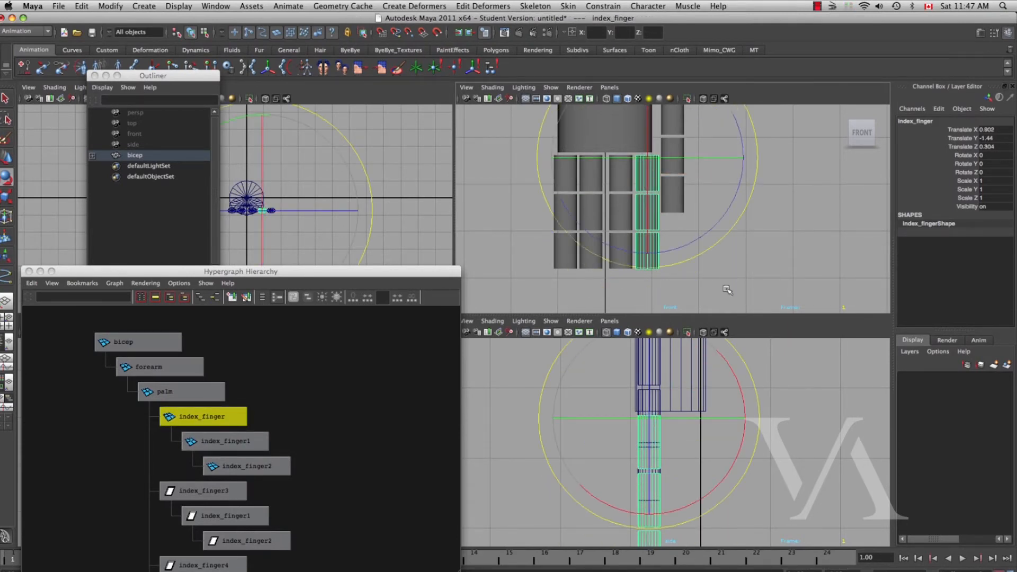
Delete the three duplicated fingers beside the index finger, keeping the thumb
{"action": "left_click", "coordinate": [709, 299]}
{"action": "left_click_drag", "start_coordinate": [577, 171], "coordinate": [617, 170]}
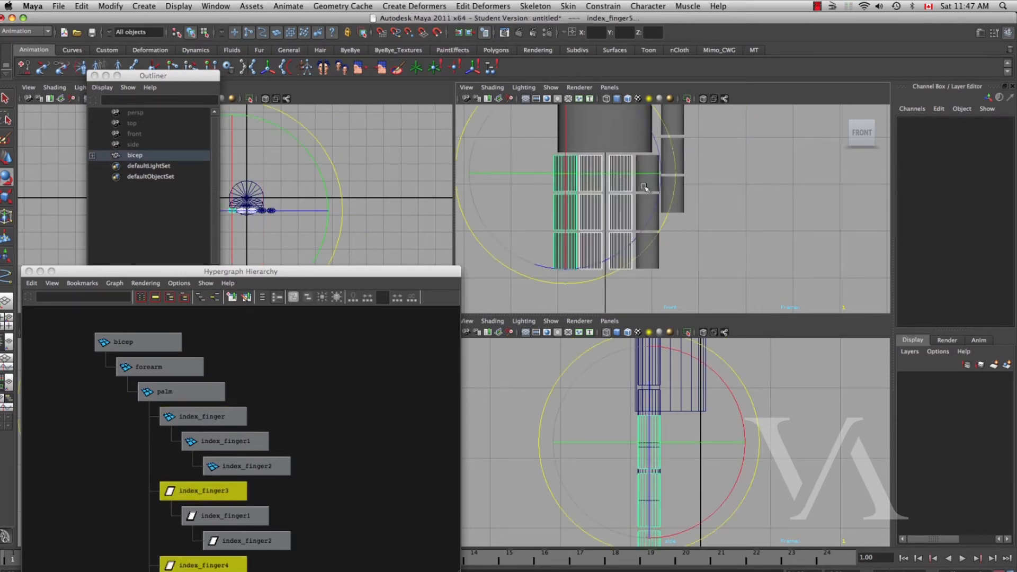
{"action": "key", "text": "Delete"}
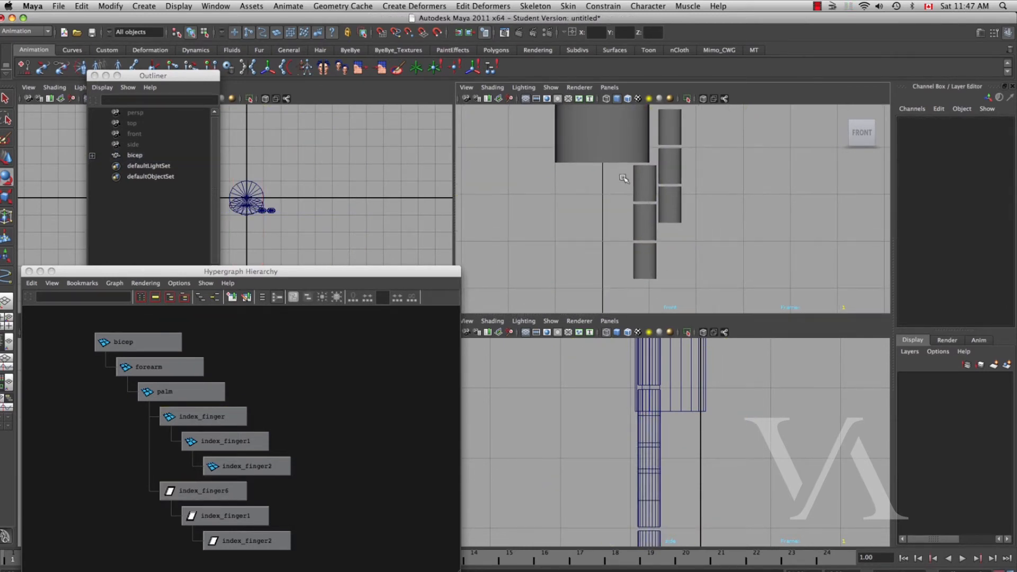
Duplicate the index finger three times, spacing the copies across the palm at about Translate X 0.313, -0.266 and -0.912
{"action": "left_click", "coordinate": [647, 218]}
{"action": "key", "text": "ctrl+d"}
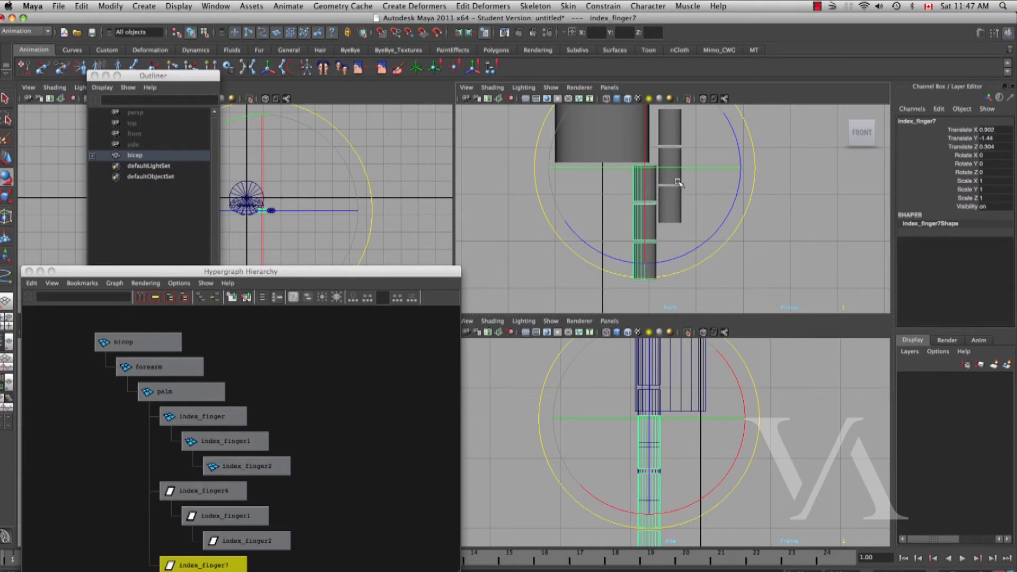
{"action": "key", "text": "w"}
{"action": "left_click_drag", "start_coordinate": [710, 170], "coordinate": [619, 185]}
{"action": "key", "text": "ctrl+d"}
{"action": "key", "text": "ctrl+d"}
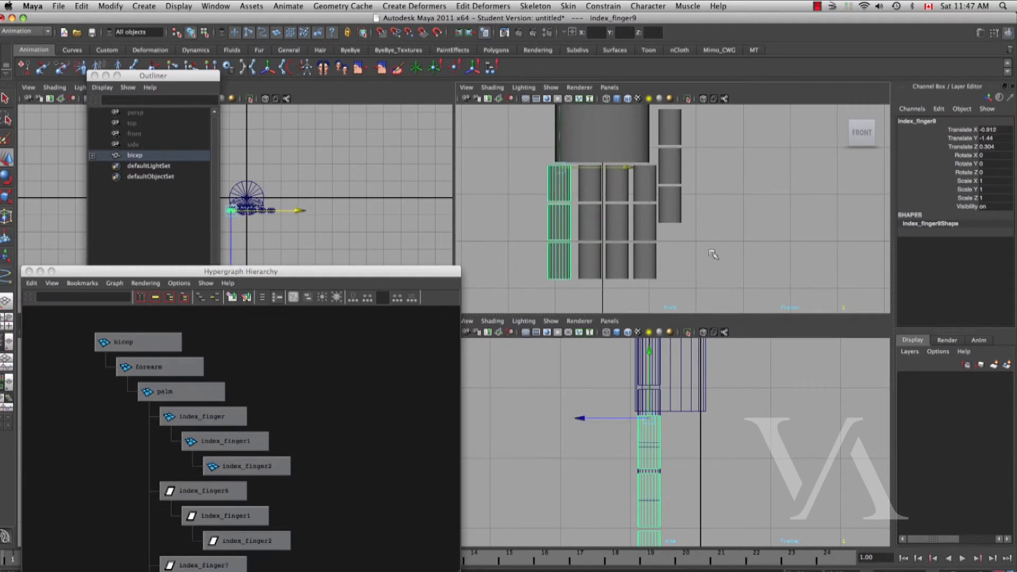
Rename the finger next to the index finger as middle_finger
{"action": "left_click", "coordinate": [729, 282]}
{"action": "left_click", "coordinate": [644, 186]}
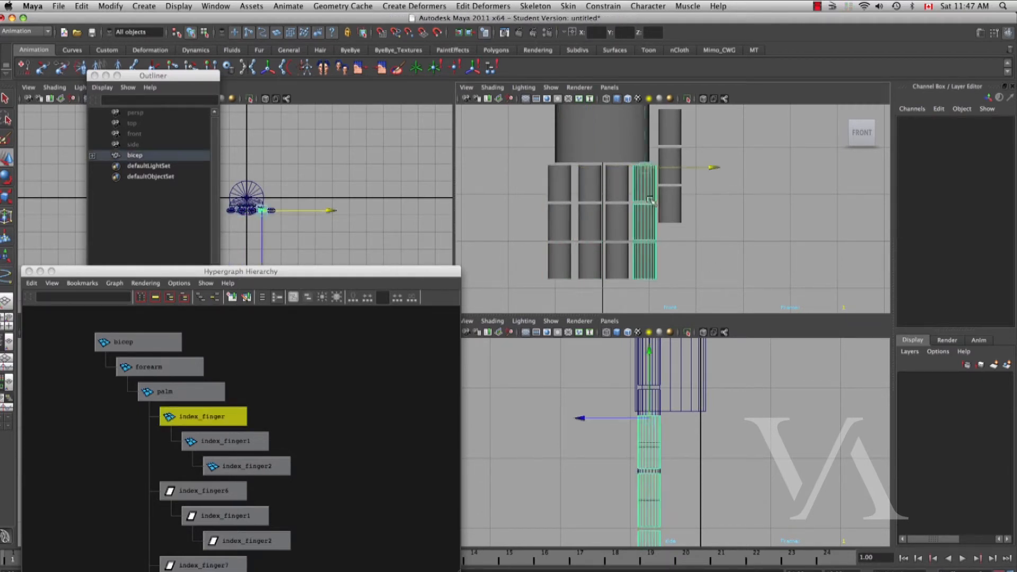
{"action": "left_click", "coordinate": [615, 193]}
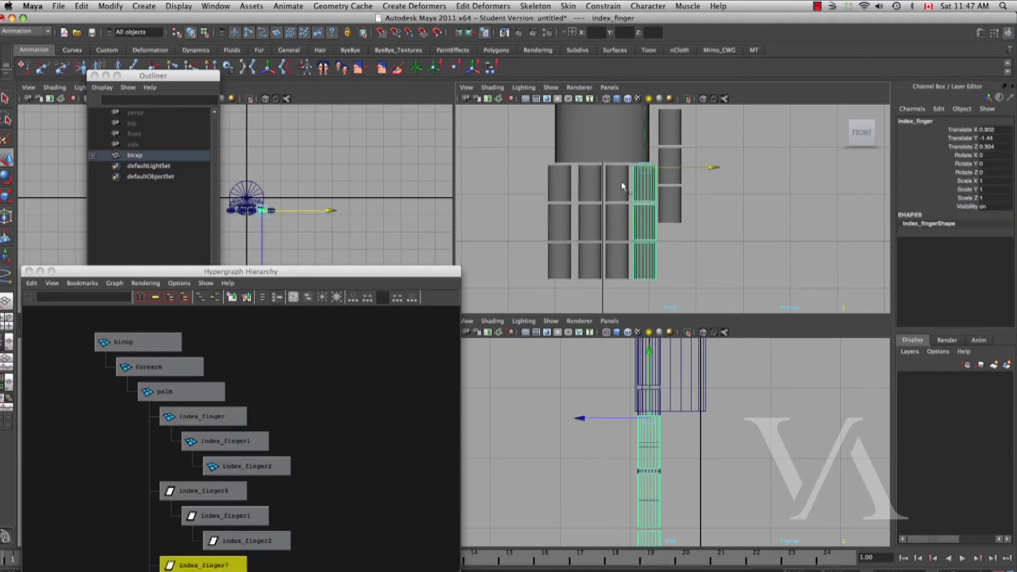
{"action": "double_click", "coordinate": [912, 123]}
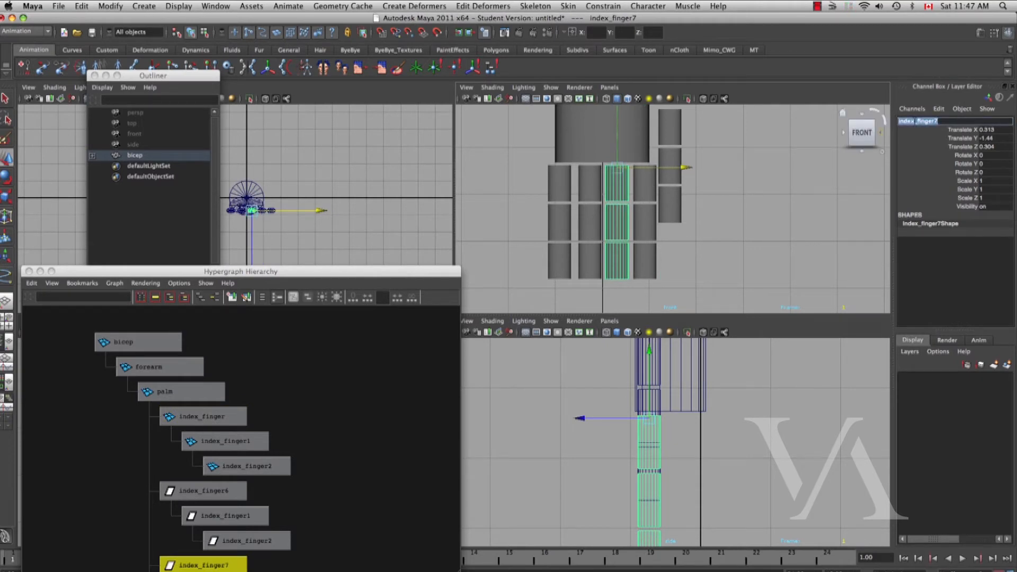
{"action": "type", "text": "middle"}
{"action": "key", "text": "Return"}
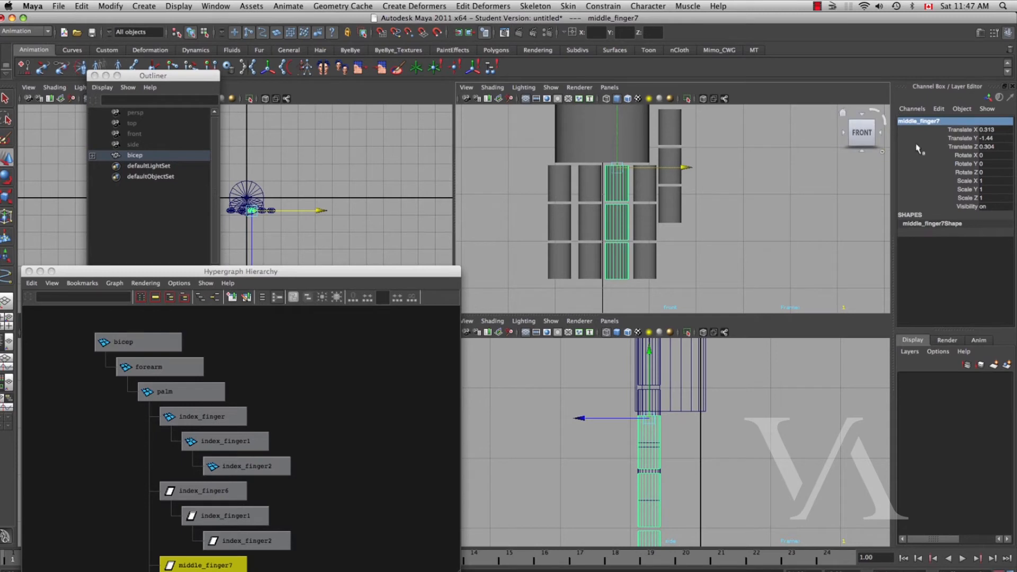
{"action": "key", "text": "BackSpace"}
{"action": "key", "text": "Return"}
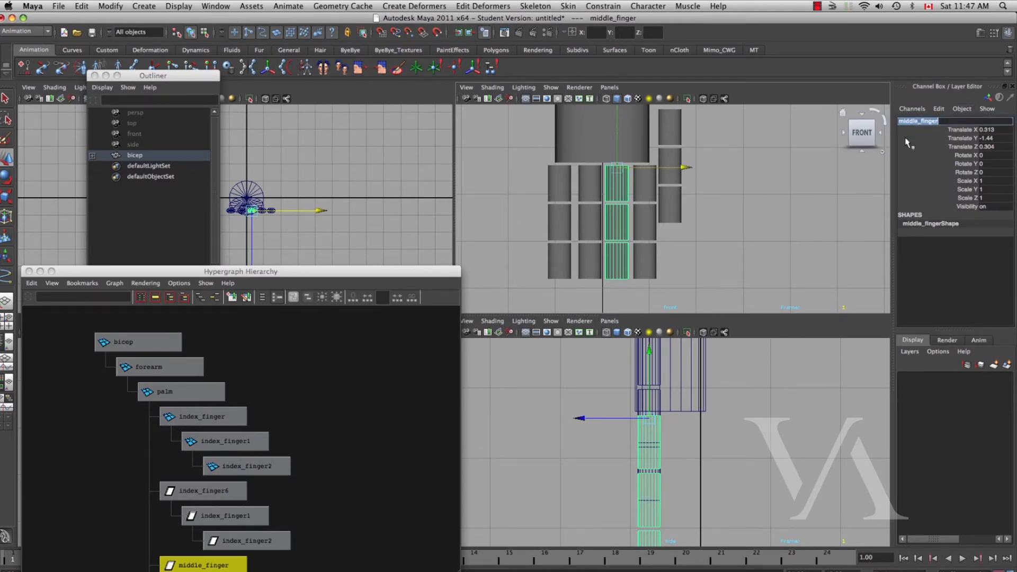
Rename the middle finger's lower segments using the middle_finger name
{"action": "left_click", "coordinate": [798, 264]}
{"action": "left_click", "coordinate": [620, 223]}
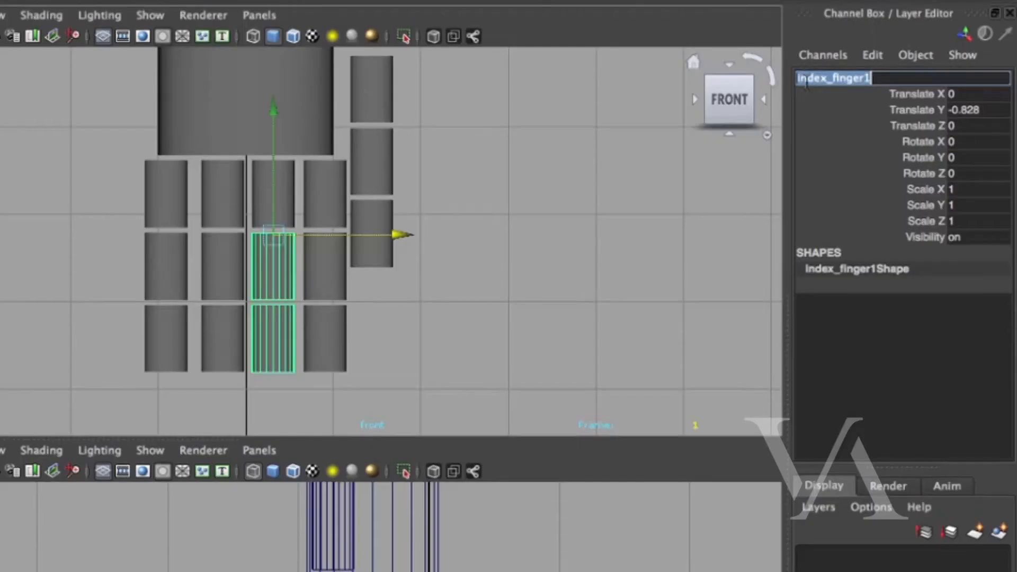
{"action": "left_click", "coordinate": [262, 349]}
{"action": "double_click", "coordinate": [831, 79]}
{"action": "type", "text": "middle_finger"}
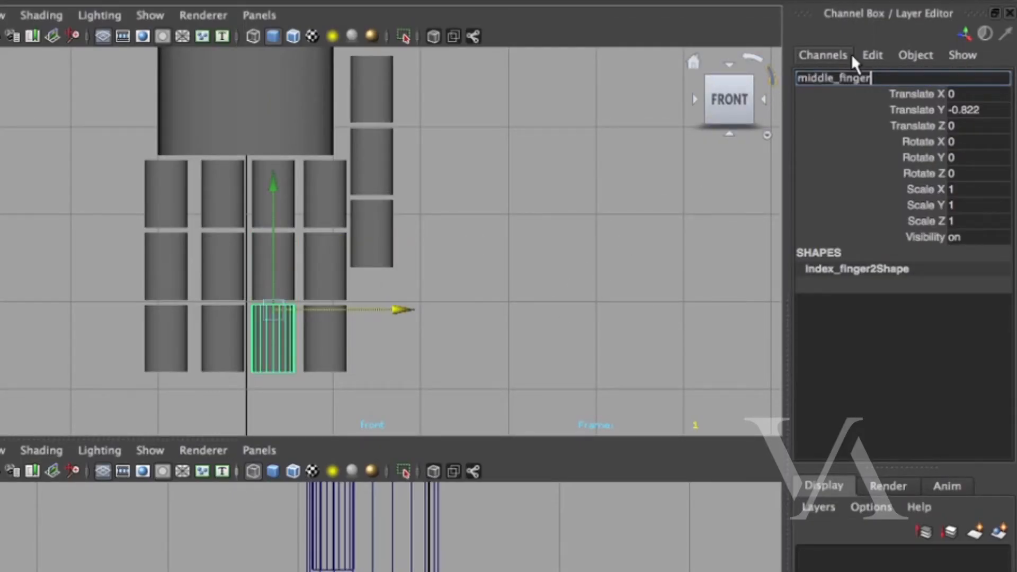
{"action": "key", "text": "Return"}
Rename the base segment of the finger next to the middle finger as ring_finger
{"action": "left_click", "coordinate": [461, 364]}
{"action": "left_click", "coordinate": [211, 172]}
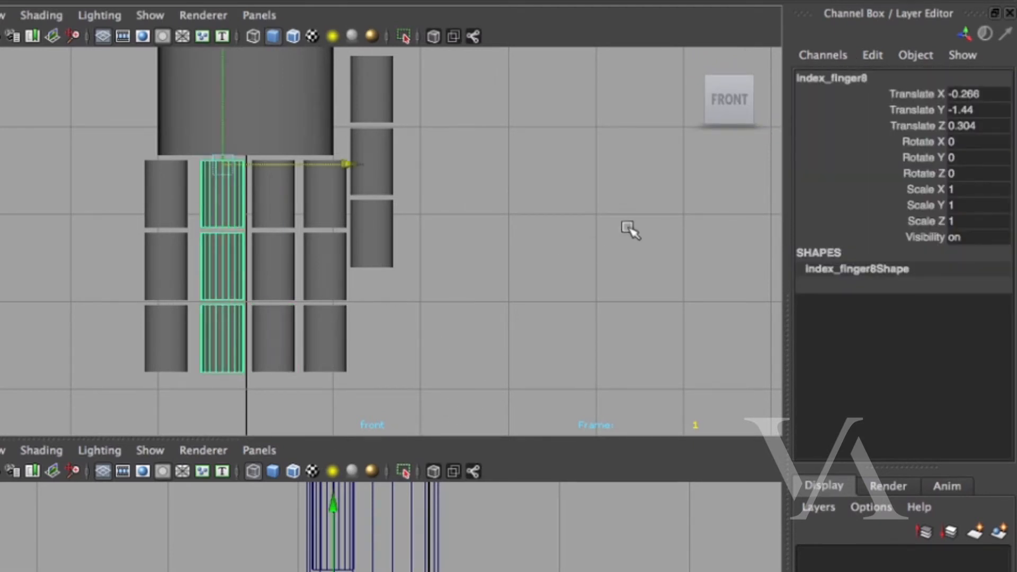
{"action": "double_click", "coordinate": [826, 78]}
{"action": "left_click", "coordinate": [882, 78]}
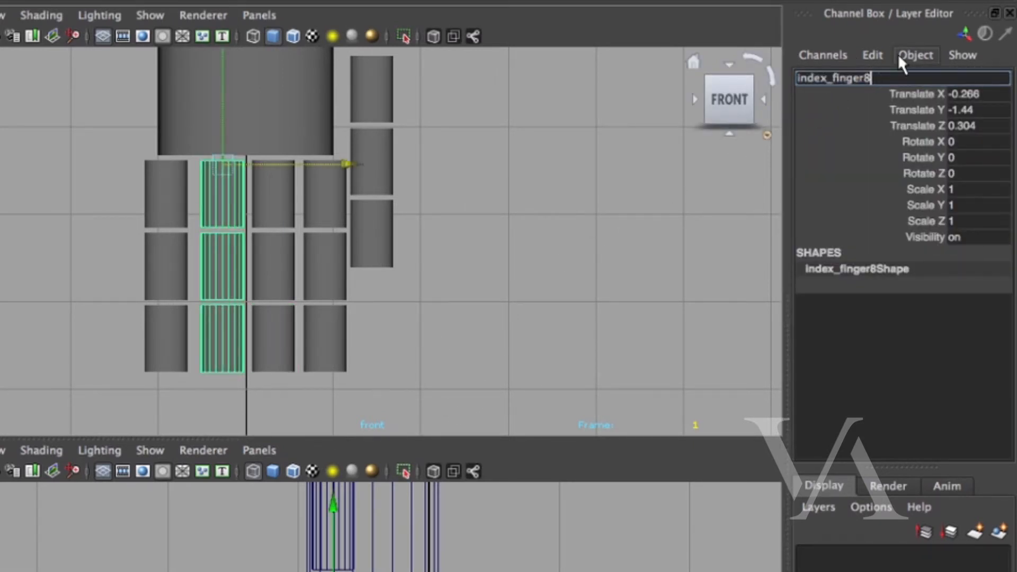
{"action": "key", "text": "Left"}
{"action": "key", "text": "Left"}
{"action": "key", "text": "Left"}
{"action": "key", "text": "Left"}
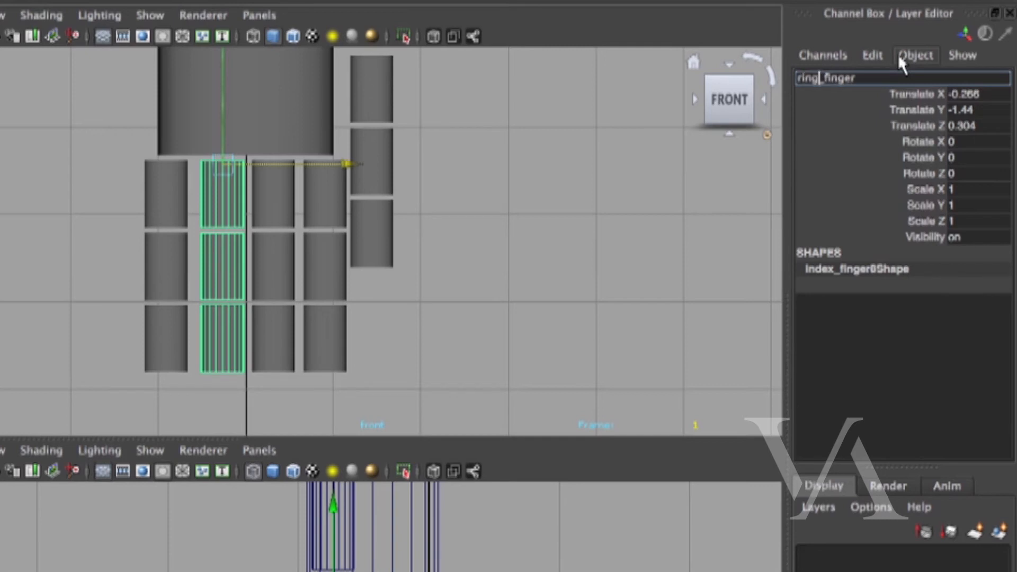
{"action": "key", "text": "Return"}
{"action": "left_click", "coordinate": [831, 79]}
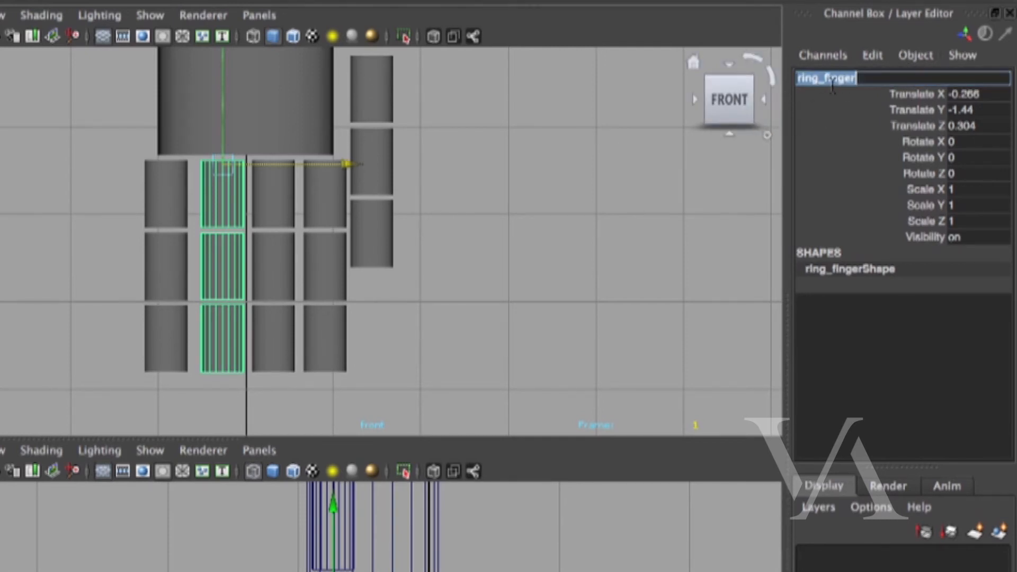
Rename the ring finger's two lower segments using the ring_finger name
{"action": "left_click", "coordinate": [373, 316]}
{"action": "left_click", "coordinate": [234, 282]}
{"action": "left_click", "coordinate": [849, 81]}
{"action": "type", "text": "ring_finger"}
{"action": "key", "text": "Return"}
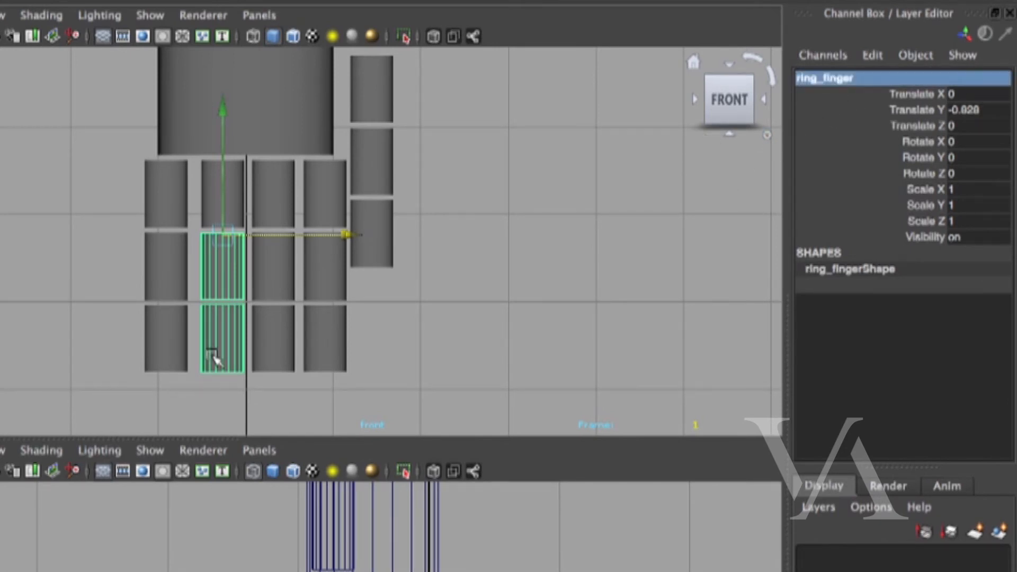
{"action": "left_click", "coordinate": [227, 352]}
{"action": "left_click", "coordinate": [819, 80]}
{"action": "type", "text": "ring_finger"}
{"action": "key", "text": "Return"}
Rename the base segment of the outermost finger as pinky_finger and copy that name
{"action": "left_click", "coordinate": [457, 341]}
{"action": "left_click", "coordinate": [159, 173]}
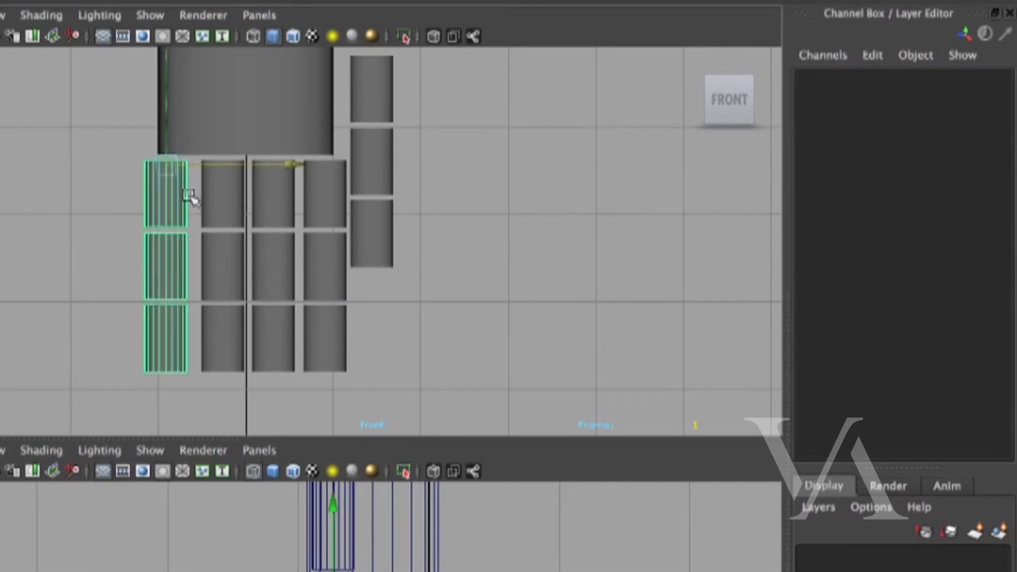
{"action": "left_click", "coordinate": [858, 79]}
{"action": "left_click", "coordinate": [874, 79]}
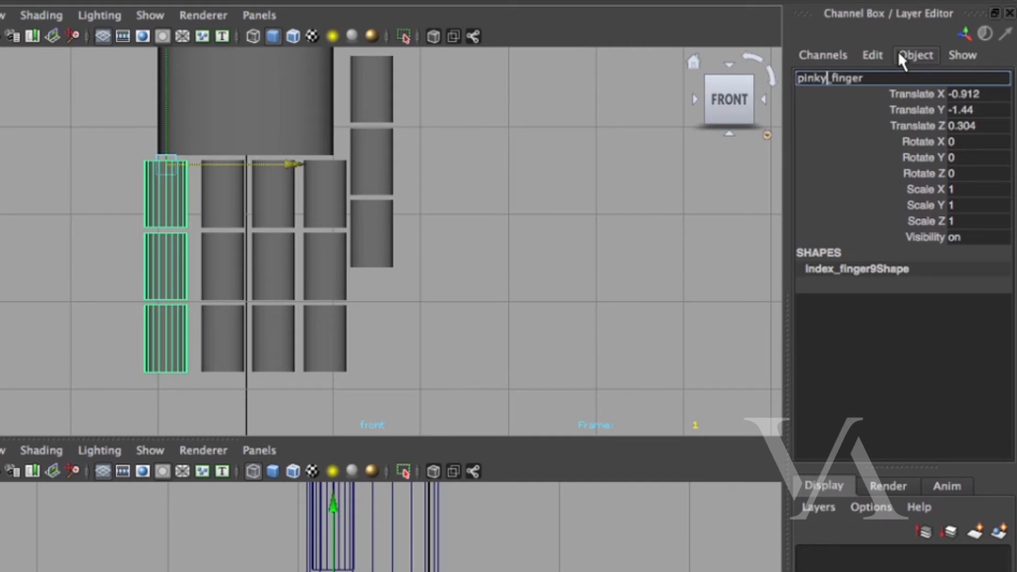
{"action": "type", "text": "pinky"}
{"action": "key", "text": "Return"}
{"action": "left_click", "coordinate": [810, 79]}
{"action": "key", "text": "super+c"}
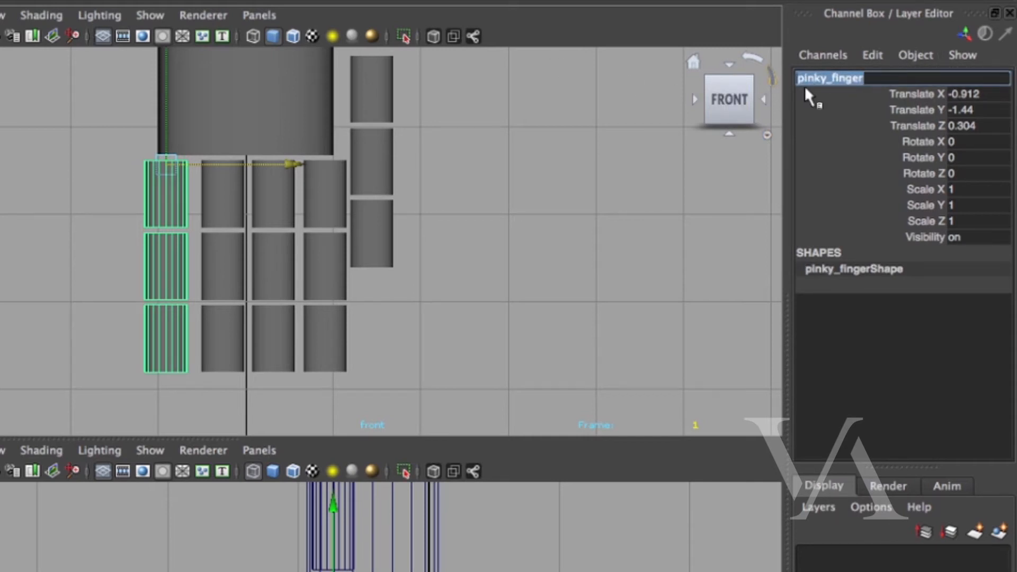
Apply the pinky_finger name to the pinky's two lower segments
{"action": "left_click", "coordinate": [550, 297]}
{"action": "left_click", "coordinate": [182, 281]}
{"action": "left_click", "coordinate": [845, 78]}
{"action": "key", "text": "super+v"}
{"action": "key", "text": "Return"}
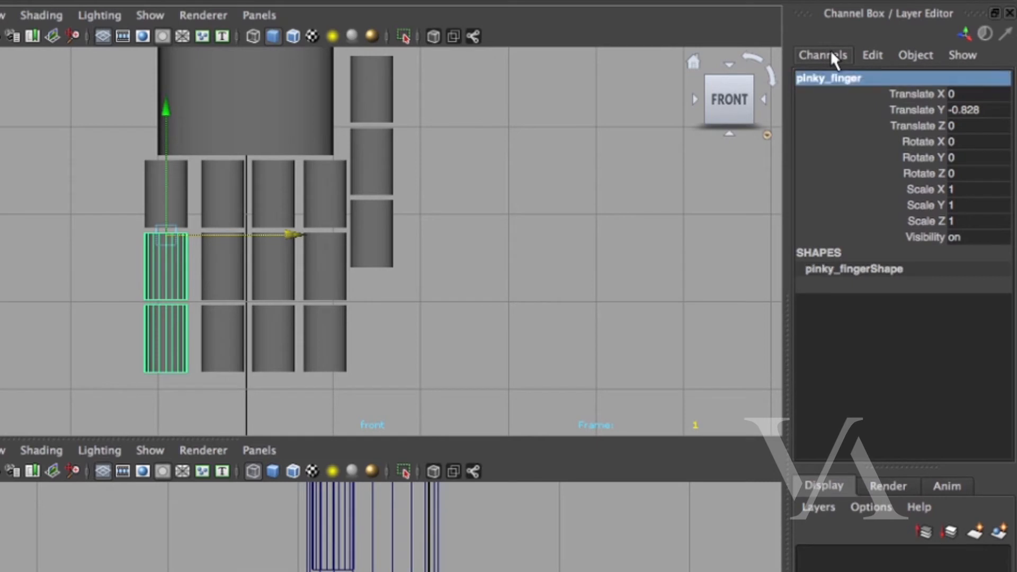
{"action": "left_click", "coordinate": [172, 350]}
{"action": "left_click", "coordinate": [837, 78]}
{"action": "key", "text": "super+v"}
{"action": "key", "text": "Return"}
Enlarge the Hypergraph Hierarchy and frame the full node tree from bicep to fingers to examine the parenting
{"action": "left_click", "coordinate": [485, 288]}
{"action": "right_click_drag", "start_coordinate": [488, 288], "coordinate": [250, 280], "text": "alt"}
{"action": "middle_click_drag", "start_coordinate": [395, 269], "coordinate": [388, 337], "text": "alt"}
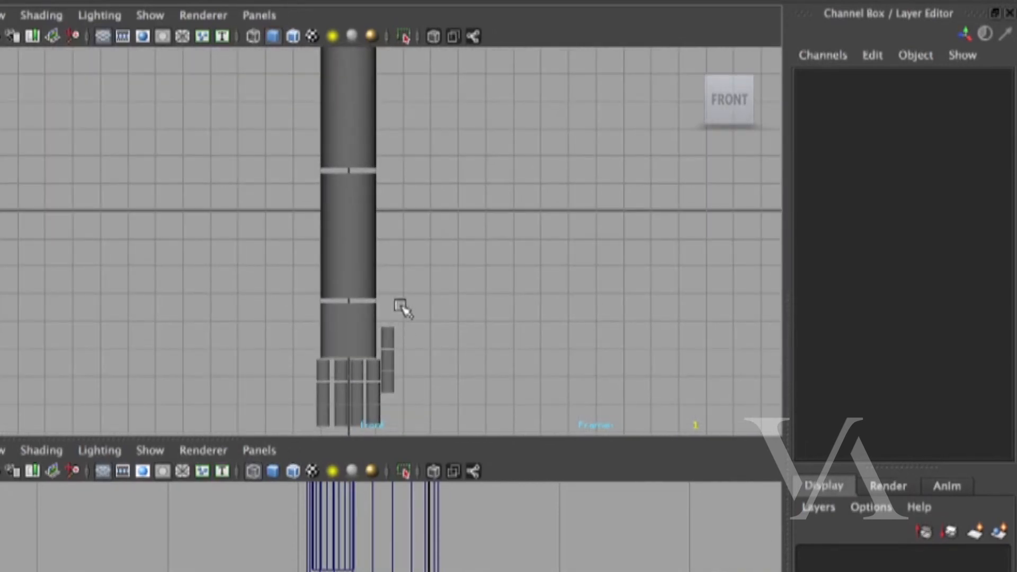
{"action": "key", "text": "space"}
{"action": "left_click_drag", "start_coordinate": [423, 309], "coordinate": [427, 280]}
{"action": "right_click_drag", "start_coordinate": [245, 339], "coordinate": [157, 289], "text": "alt"}
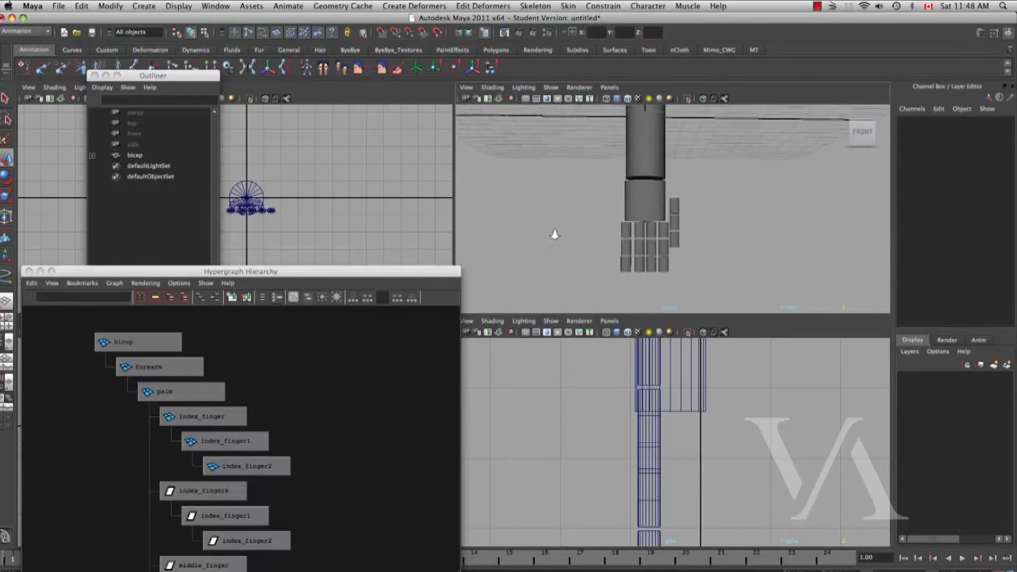
{"action": "left_click_drag", "start_coordinate": [402, 271], "coordinate": [408, 114]}
{"action": "left_click_drag", "start_coordinate": [462, 420], "coordinate": [438, 555]}
{"action": "middle_click_drag", "start_coordinate": [360, 445], "coordinate": [386, 372], "text": "alt"}
{"action": "right_click_drag", "start_coordinate": [385, 372], "coordinate": [341, 370], "text": "alt"}
{"action": "middle_click_drag", "start_coordinate": [341, 370], "coordinate": [339, 380], "text": "alt"}
{"action": "right_click_drag", "start_coordinate": [339, 379], "coordinate": [364, 390], "text": "alt"}
{"action": "middle_click_drag", "start_coordinate": [347, 386], "coordinate": [349, 399], "text": "alt"}
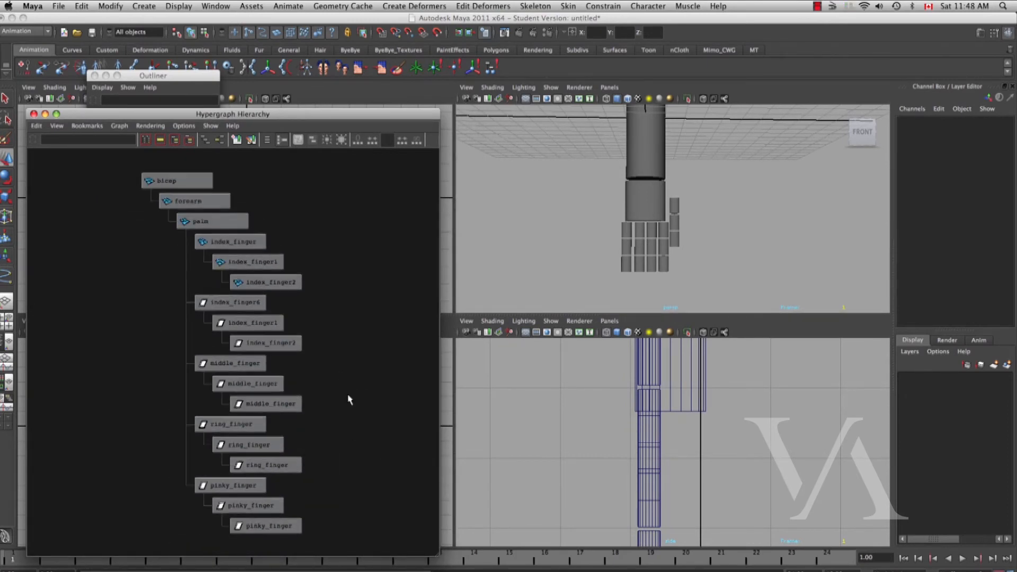
Bend the arm at the elbow by rotating the forearm about 43 degrees around Z
{"action": "left_click_drag", "start_coordinate": [611, 247], "coordinate": [525, 282], "text": "alt"}
{"action": "left_click", "coordinate": [203, 181]}
{"action": "middle_click_drag", "start_coordinate": [674, 242], "coordinate": [629, 245]}
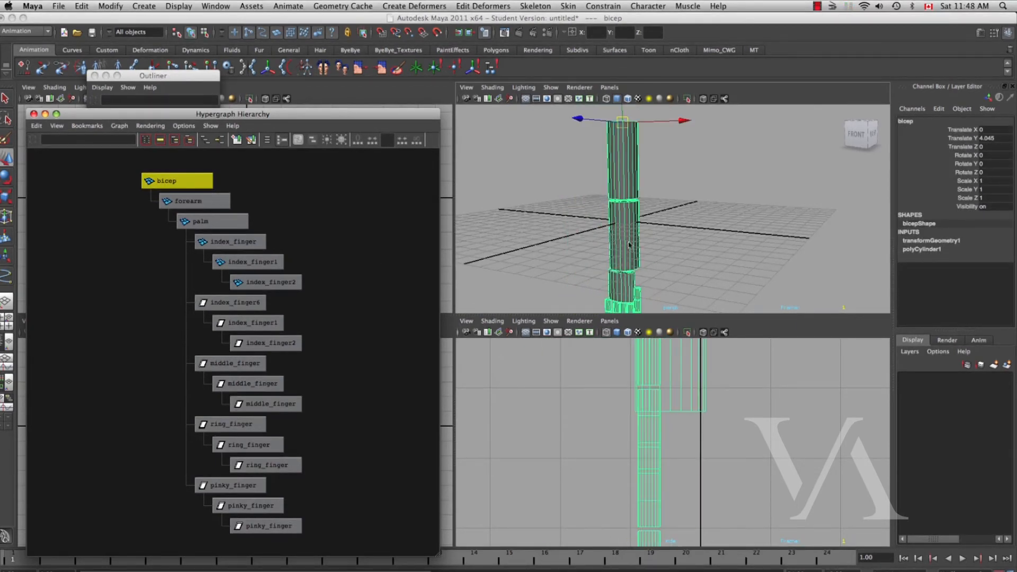
{"action": "left_click", "coordinate": [223, 201]}
{"action": "key", "text": "e"}
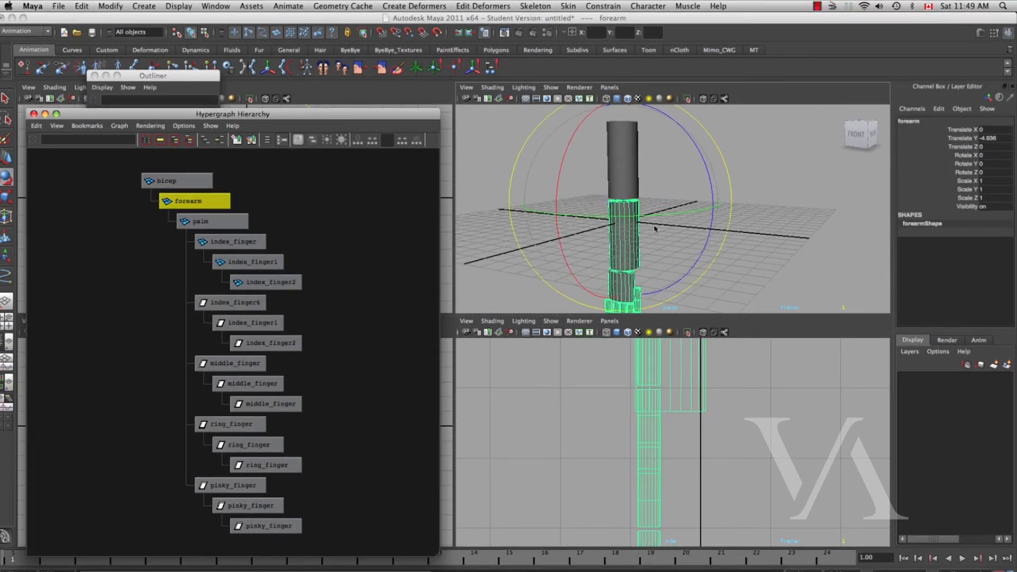
{"action": "left_click_drag", "start_coordinate": [714, 230], "coordinate": [695, 164]}
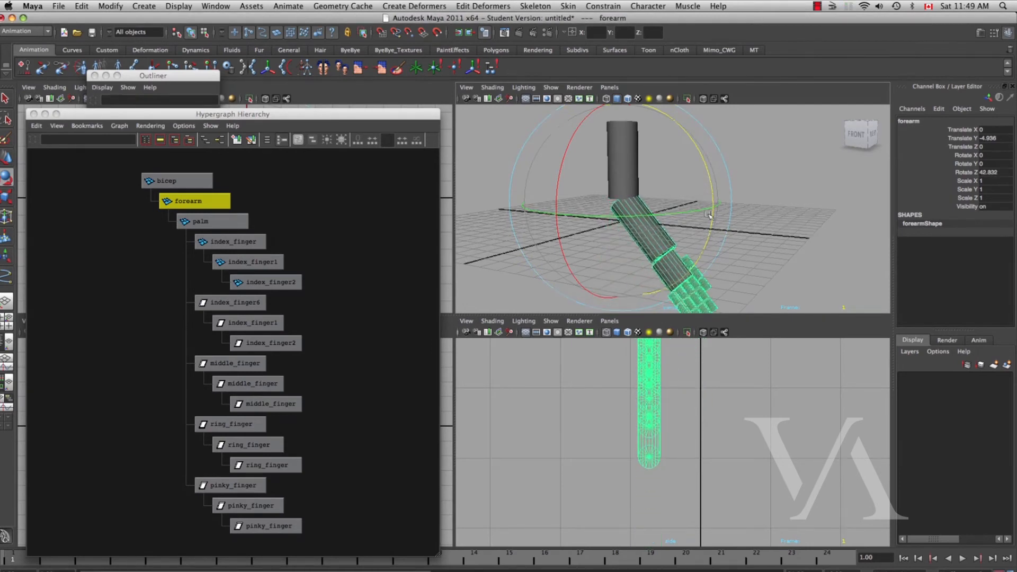
Rotate the palm at the wrist around Z so the hand bends outward from the forearm
{"action": "middle_click_drag", "start_coordinate": [704, 234], "coordinate": [710, 195], "text": "alt"}
{"action": "left_click", "coordinate": [731, 258]}
{"action": "left_click", "coordinate": [681, 232]}
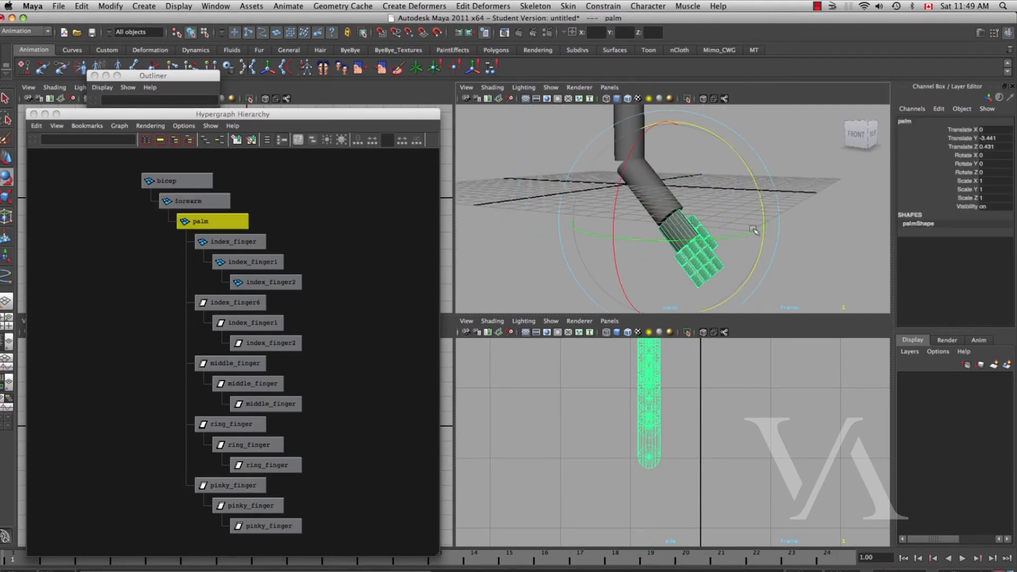
{"action": "left_click_drag", "start_coordinate": [763, 211], "coordinate": [777, 279]}
{"action": "left_click", "coordinate": [790, 277]}
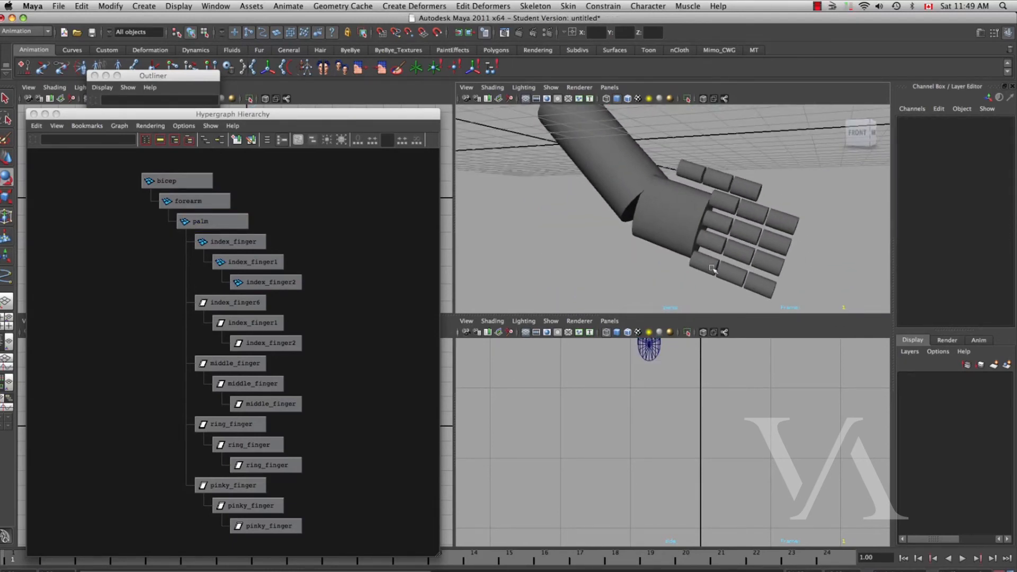
Select the base segments of the pinky, ring, middle and index fingers and rotate them together about 23 degrees around X
{"action": "left_click", "coordinate": [713, 267]}
{"action": "key", "text": "q"}
{"action": "left_click", "coordinate": [717, 243], "text": "shift"}
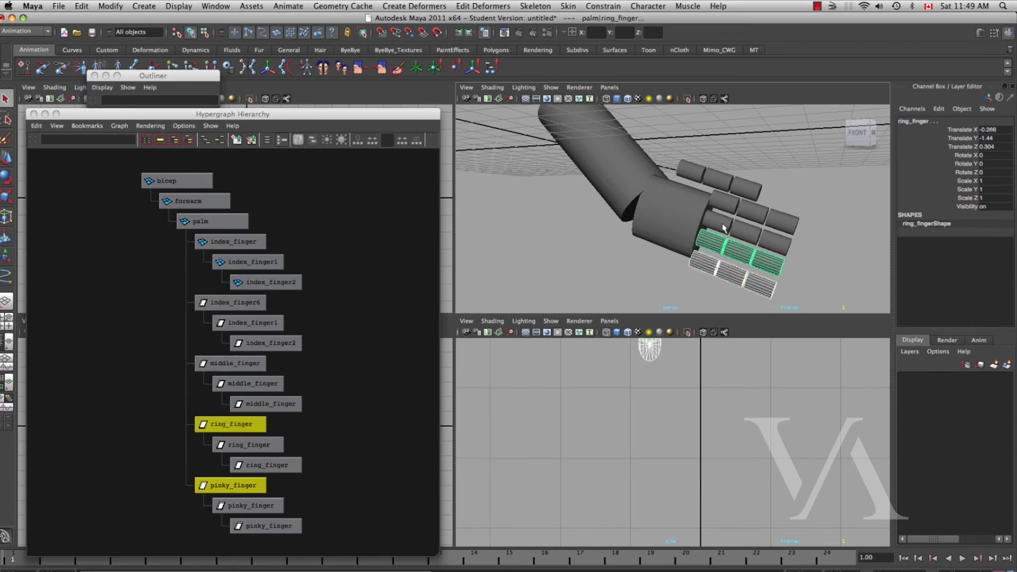
{"action": "left_click", "coordinate": [726, 236], "text": "shift"}
{"action": "left_click", "coordinate": [733, 225], "text": "shift"}
{"action": "key", "text": "e"}
{"action": "left_click_drag", "start_coordinate": [754, 251], "coordinate": [744, 243], "text": "alt"}
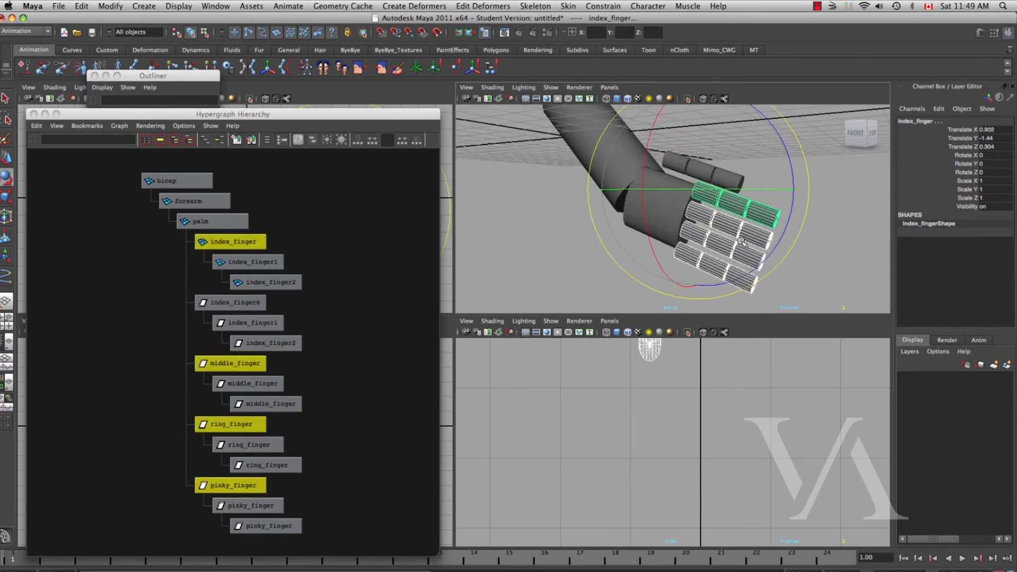
{"action": "key", "text": "e"}
{"action": "left_click", "coordinate": [745, 242]}
{"action": "left_click", "coordinate": [720, 231]}
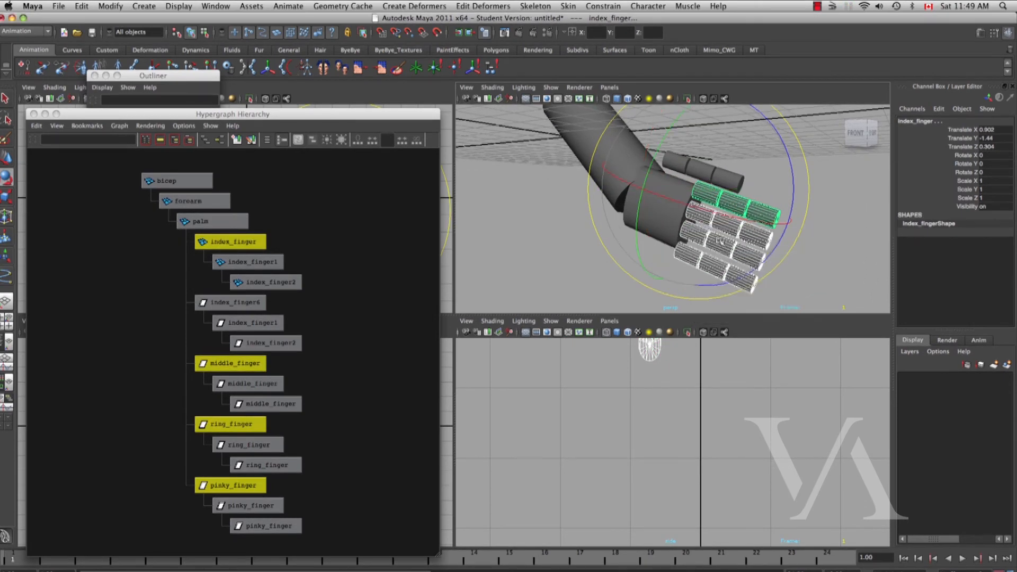
{"action": "left_click_drag", "start_coordinate": [730, 221], "coordinate": [773, 265]}
{"action": "left_click", "coordinate": [798, 300]}
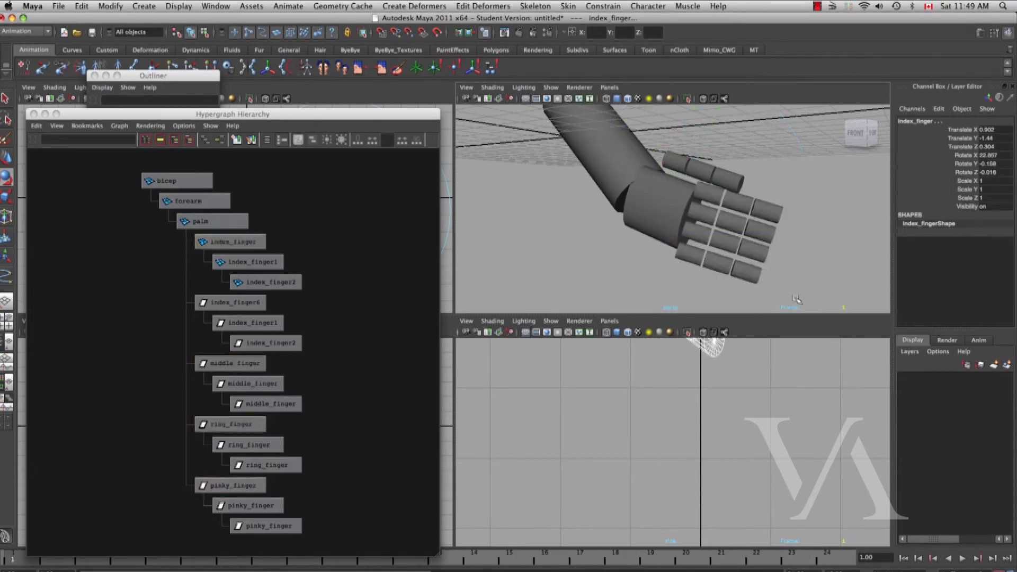
Select the middle segments of the four fingers and rotate them together to curl the fingers
{"action": "left_click", "coordinate": [741, 206]}
{"action": "key", "text": "q"}
{"action": "left_click", "coordinate": [734, 225], "text": "shift"}
{"action": "left_click", "coordinate": [727, 244], "text": "shift"}
{"action": "left_click", "coordinate": [718, 266], "text": "shift"}
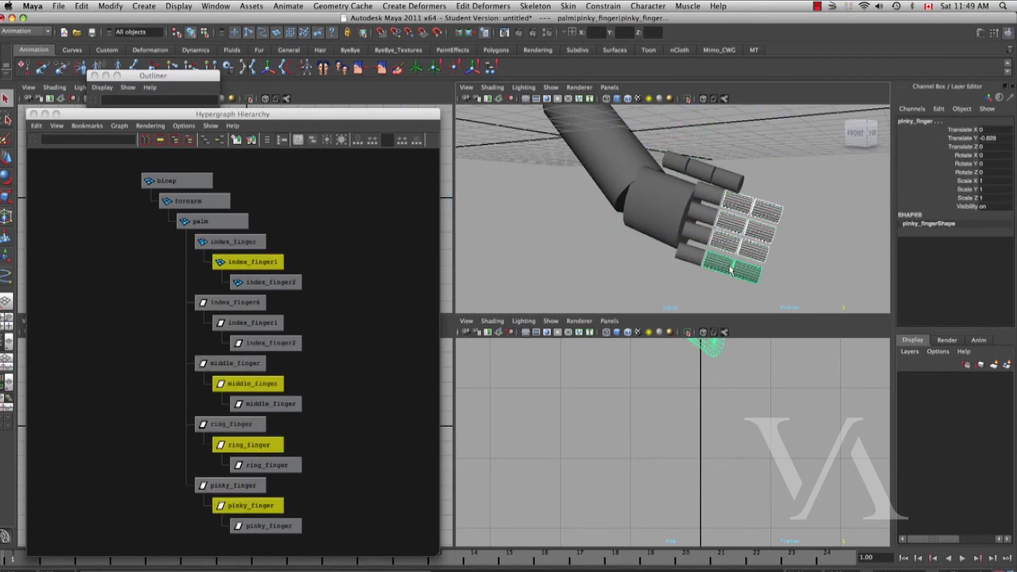
{"action": "key", "text": "e"}
{"action": "left_click_drag", "start_coordinate": [719, 267], "coordinate": [703, 287], "text": "alt"}
{"action": "middle_click_drag", "start_coordinate": [703, 286], "coordinate": [707, 202], "text": "alt"}
{"action": "left_click_drag", "start_coordinate": [707, 202], "coordinate": [732, 284], "text": "alt"}
{"action": "left_click", "coordinate": [742, 226]}
Select the end segments of the four fingers and rotate them together to curl the fingertips further
{"action": "left_click_drag", "start_coordinate": [753, 158], "coordinate": [715, 245]}
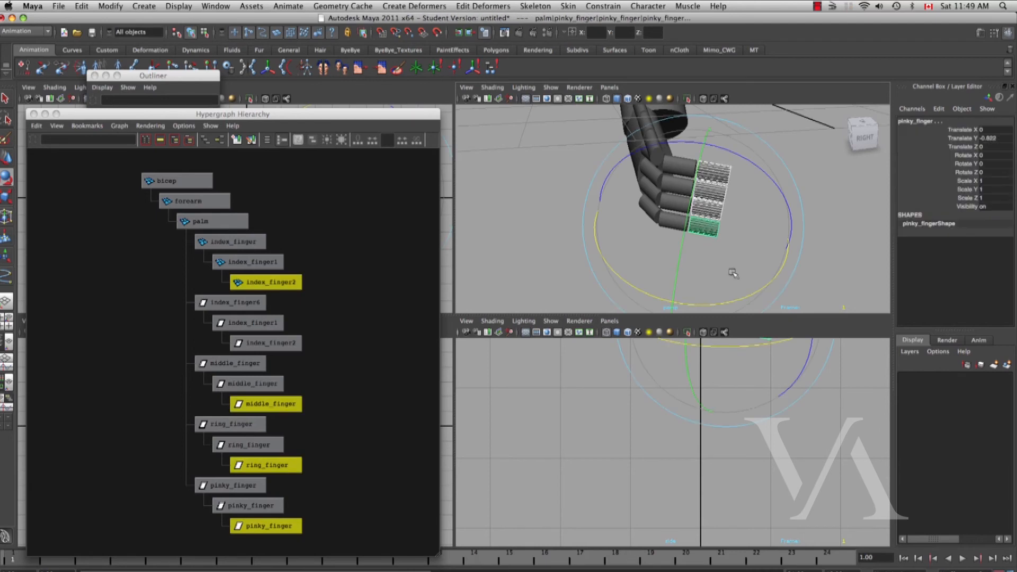
{"action": "left_click_drag", "start_coordinate": [739, 302], "coordinate": [791, 272]}
{"action": "left_click", "coordinate": [735, 244]}
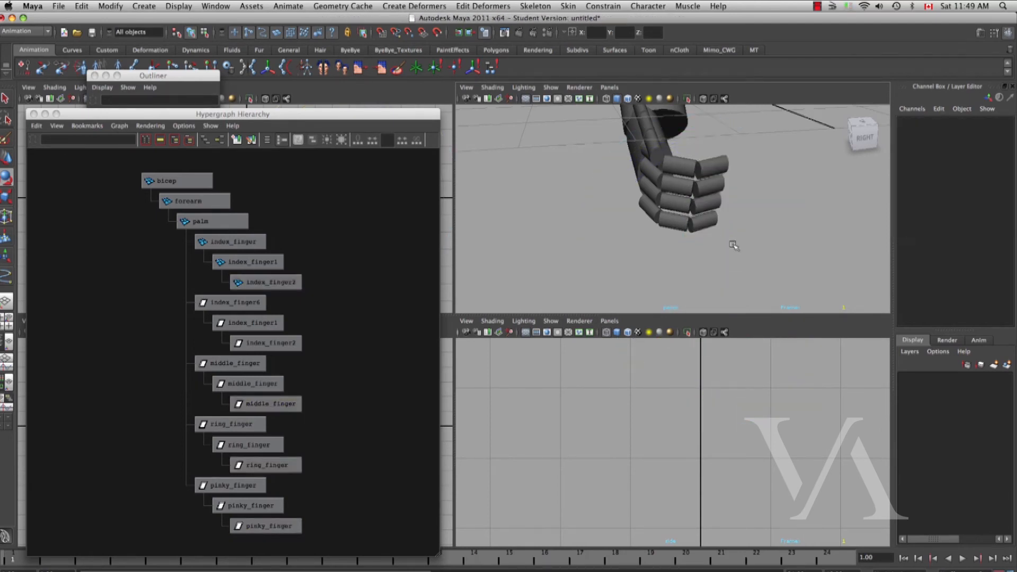
Examine the posed arm from several angles and compare it with the node tree in the Hypergraph Hierarchy
{"action": "left_click_drag", "start_coordinate": [733, 244], "coordinate": [783, 265], "text": "alt"}
{"action": "right_click_drag", "start_coordinate": [783, 265], "coordinate": [706, 266], "text": "alt"}
{"action": "left_click_drag", "start_coordinate": [706, 266], "coordinate": [727, 247], "text": "alt"}
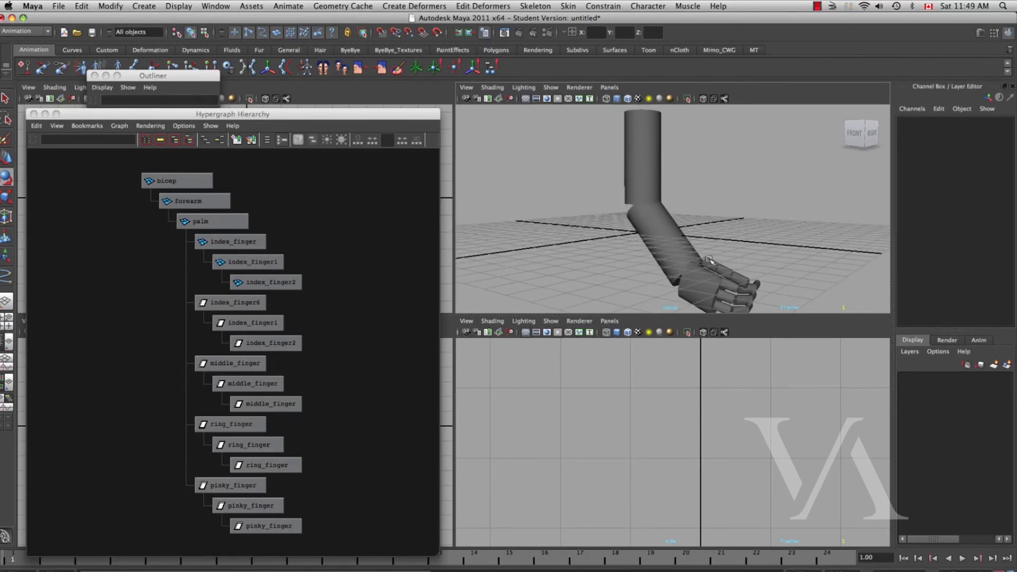
{"action": "middle_click_drag", "start_coordinate": [329, 325], "coordinate": [327, 304], "text": "alt"}
{"action": "right_click_drag", "start_coordinate": [326, 304], "coordinate": [349, 325], "text": "alt"}
{"action": "middle_click_drag", "start_coordinate": [349, 325], "coordinate": [341, 288], "text": "alt"}
{"action": "right_click_drag", "start_coordinate": [341, 289], "coordinate": [352, 331], "text": "alt"}
{"action": "middle_click_drag", "start_coordinate": [352, 331], "coordinate": [356, 367], "text": "alt"}
{"action": "right_click_drag", "start_coordinate": [356, 367], "coordinate": [348, 352], "text": "alt"}
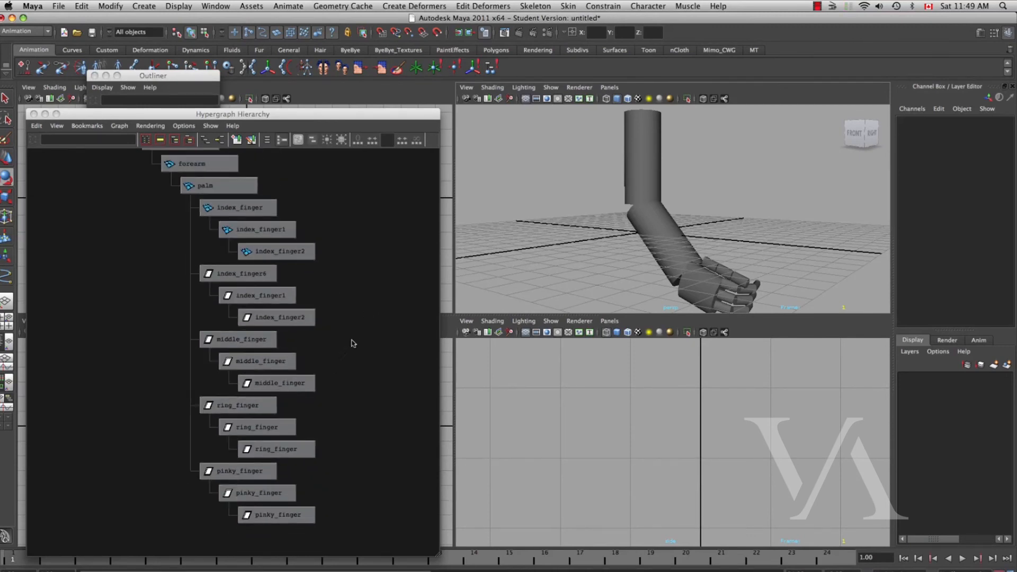
Bring the Outliner forward, enlarge it, and expand the arm hierarchy from bicep through palm
{"action": "left_click_drag", "start_coordinate": [269, 115], "coordinate": [292, 167]}
{"action": "left_click_drag", "start_coordinate": [177, 76], "coordinate": [181, 63]}
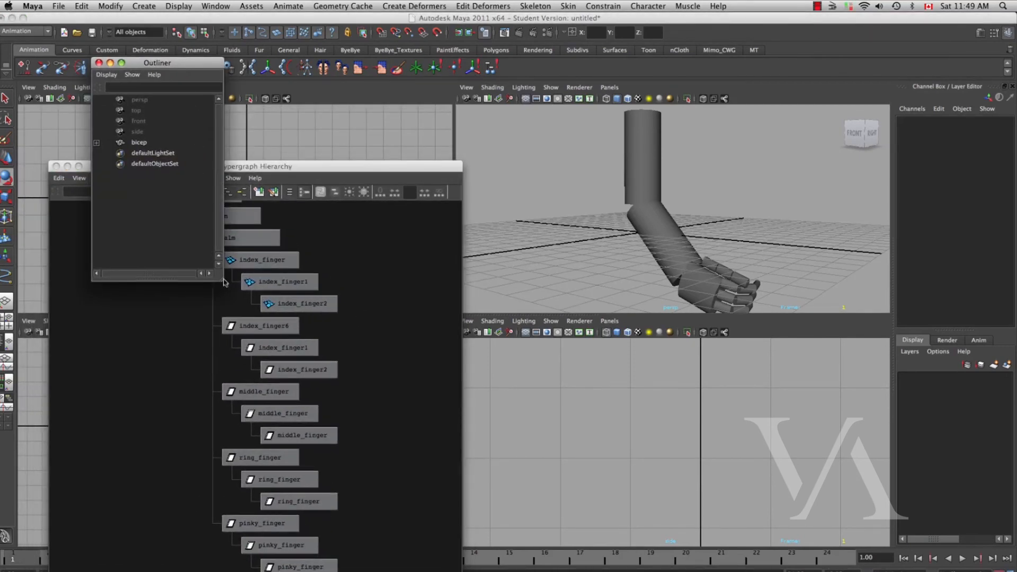
{"action": "left_click_drag", "start_coordinate": [221, 277], "coordinate": [246, 311]}
{"action": "left_click", "coordinate": [133, 142]}
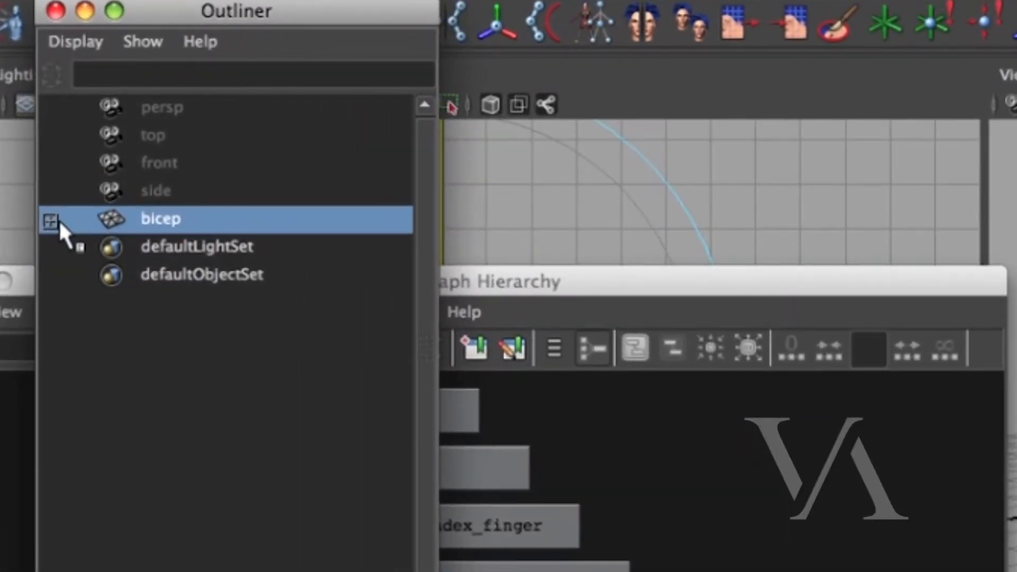
{"action": "left_click", "coordinate": [80, 171]}
{"action": "left_click", "coordinate": [49, 247]}
{"action": "left_click", "coordinate": [49, 276]}
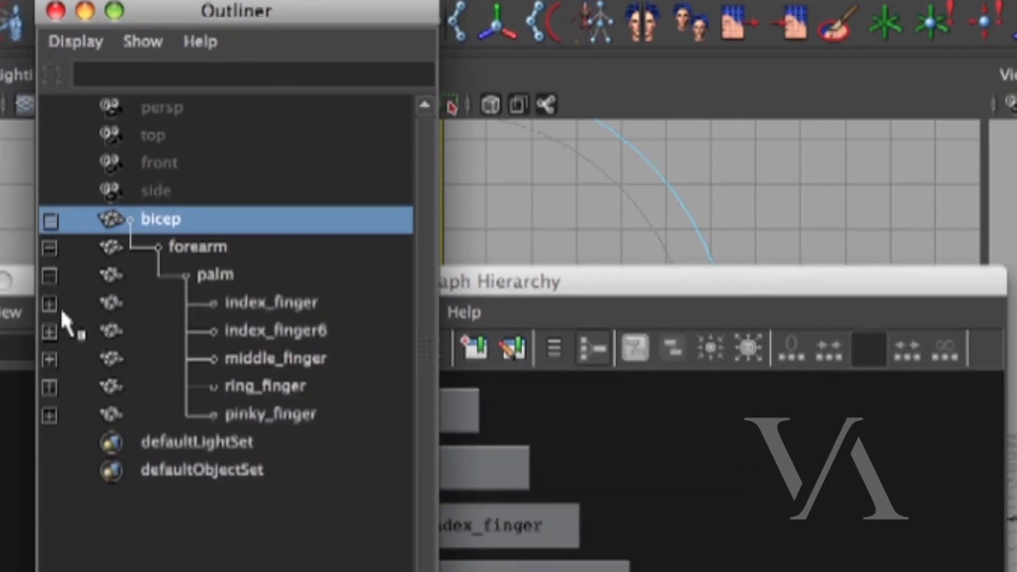
Expand the index finger, thumb and middle finger branches in the Outliner down to their end segments
{"action": "left_click", "coordinate": [49, 304]}
{"action": "left_click", "coordinate": [49, 332]}
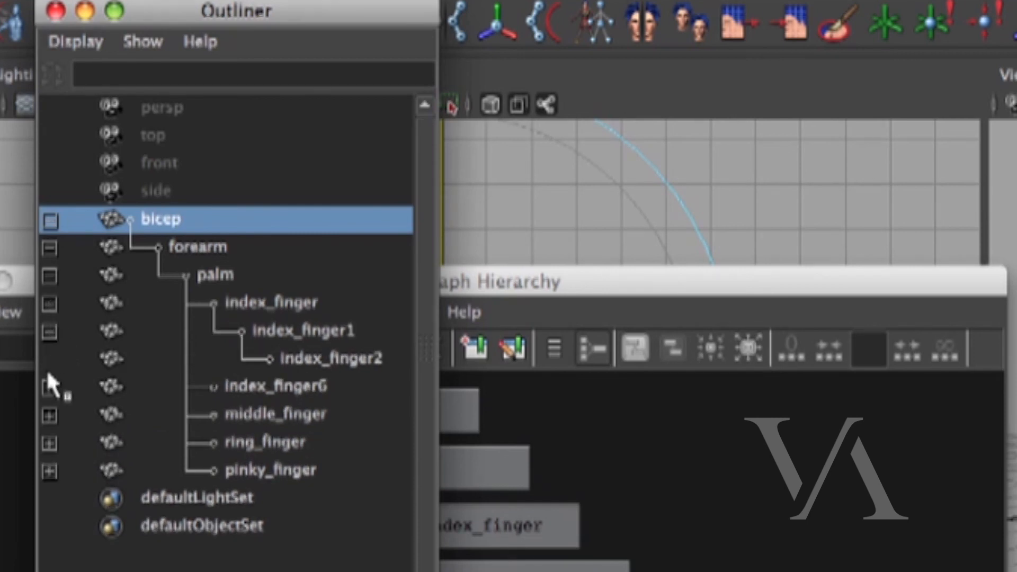
{"action": "left_click", "coordinate": [50, 387]}
{"action": "left_click", "coordinate": [49, 415]}
{"action": "left_click", "coordinate": [50, 470]}
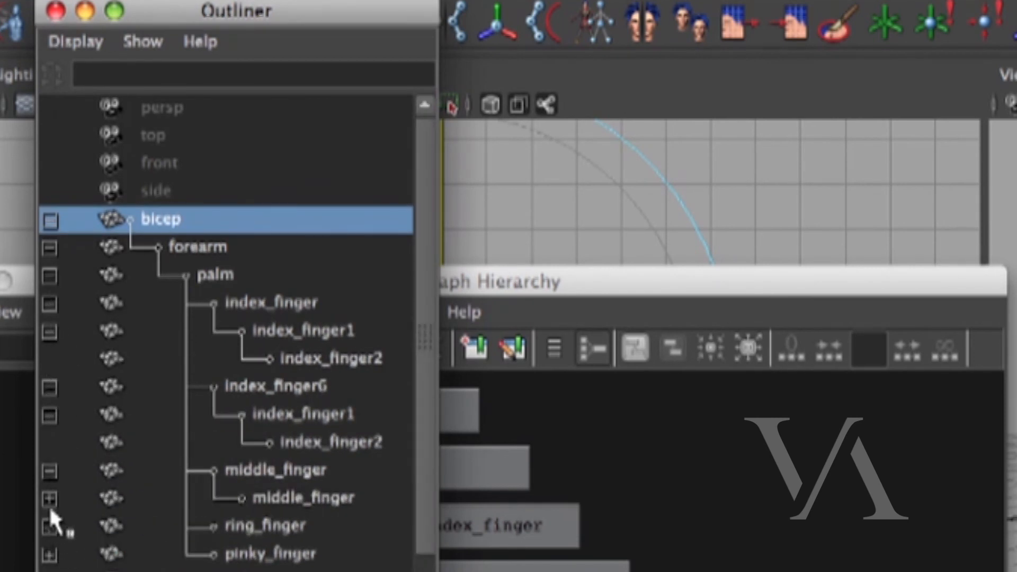
{"action": "left_click", "coordinate": [49, 499]}
{"action": "left_click_drag", "start_coordinate": [419, 466], "coordinate": [423, 571]}
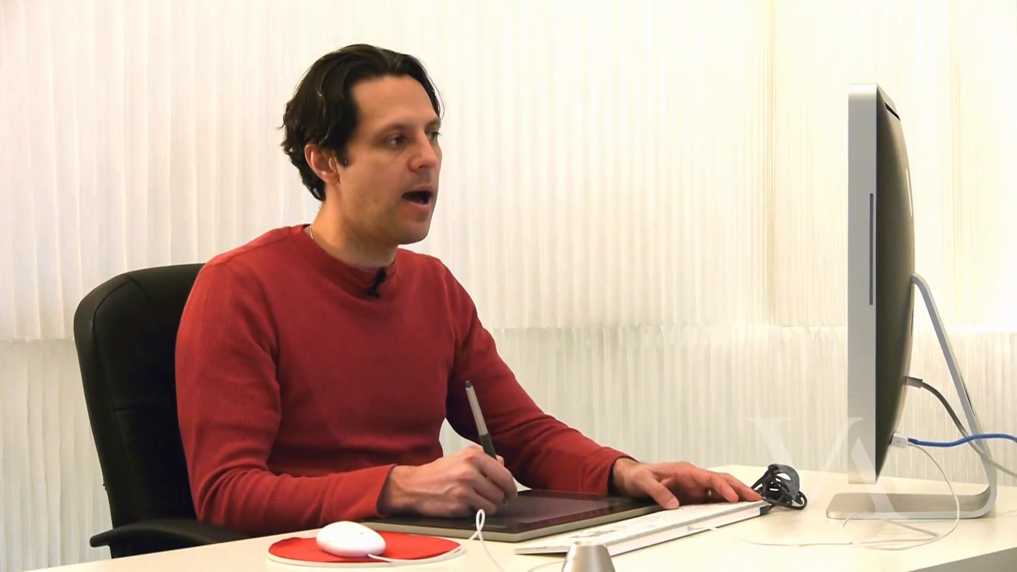